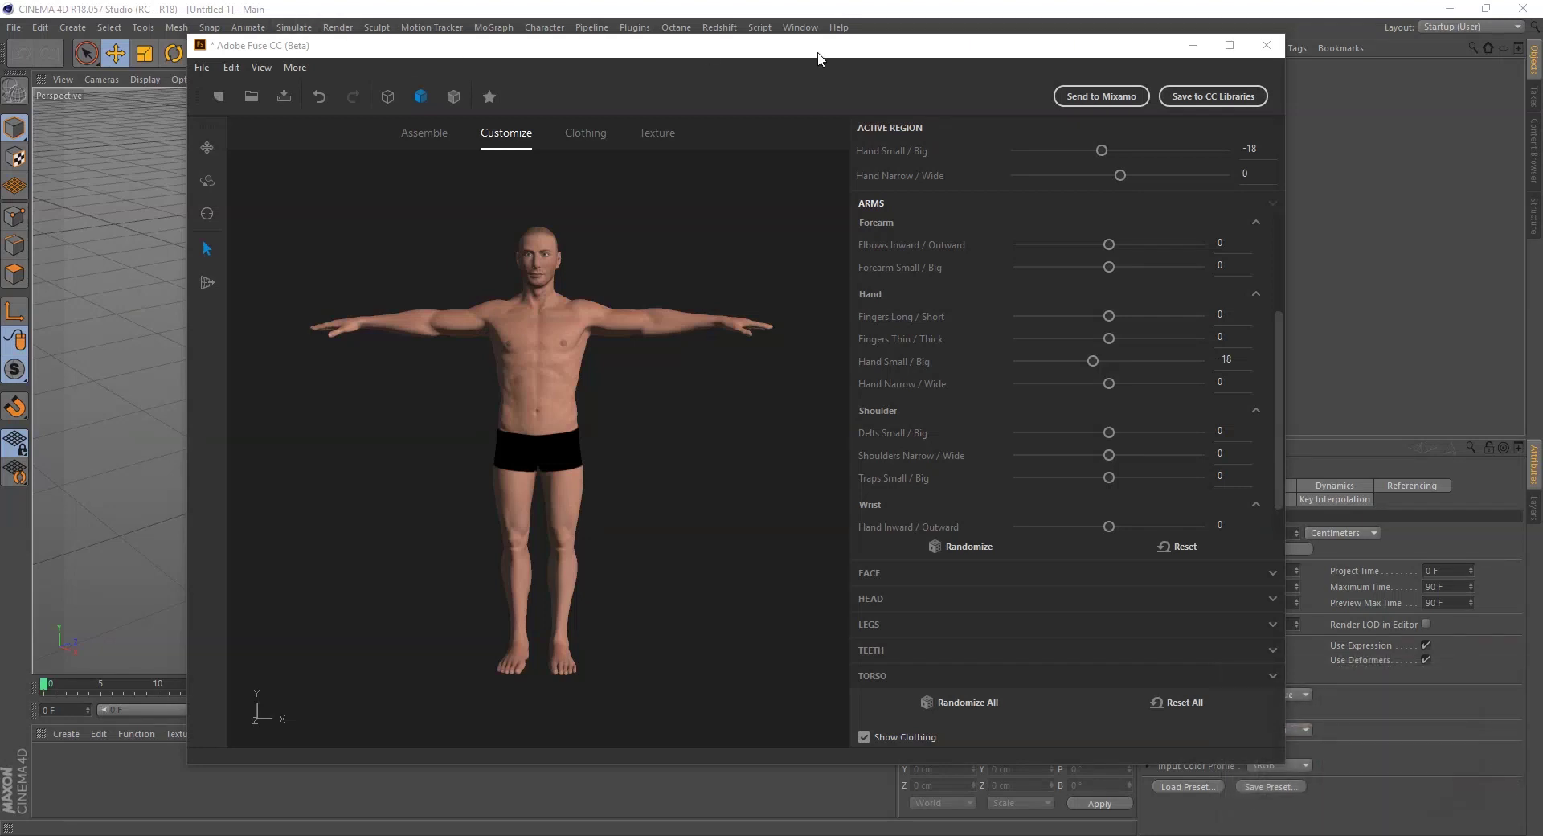
Export the Fuse character as an OBJ model named Fuse_Male into Desktop\MDtoC4D
click(209, 69)
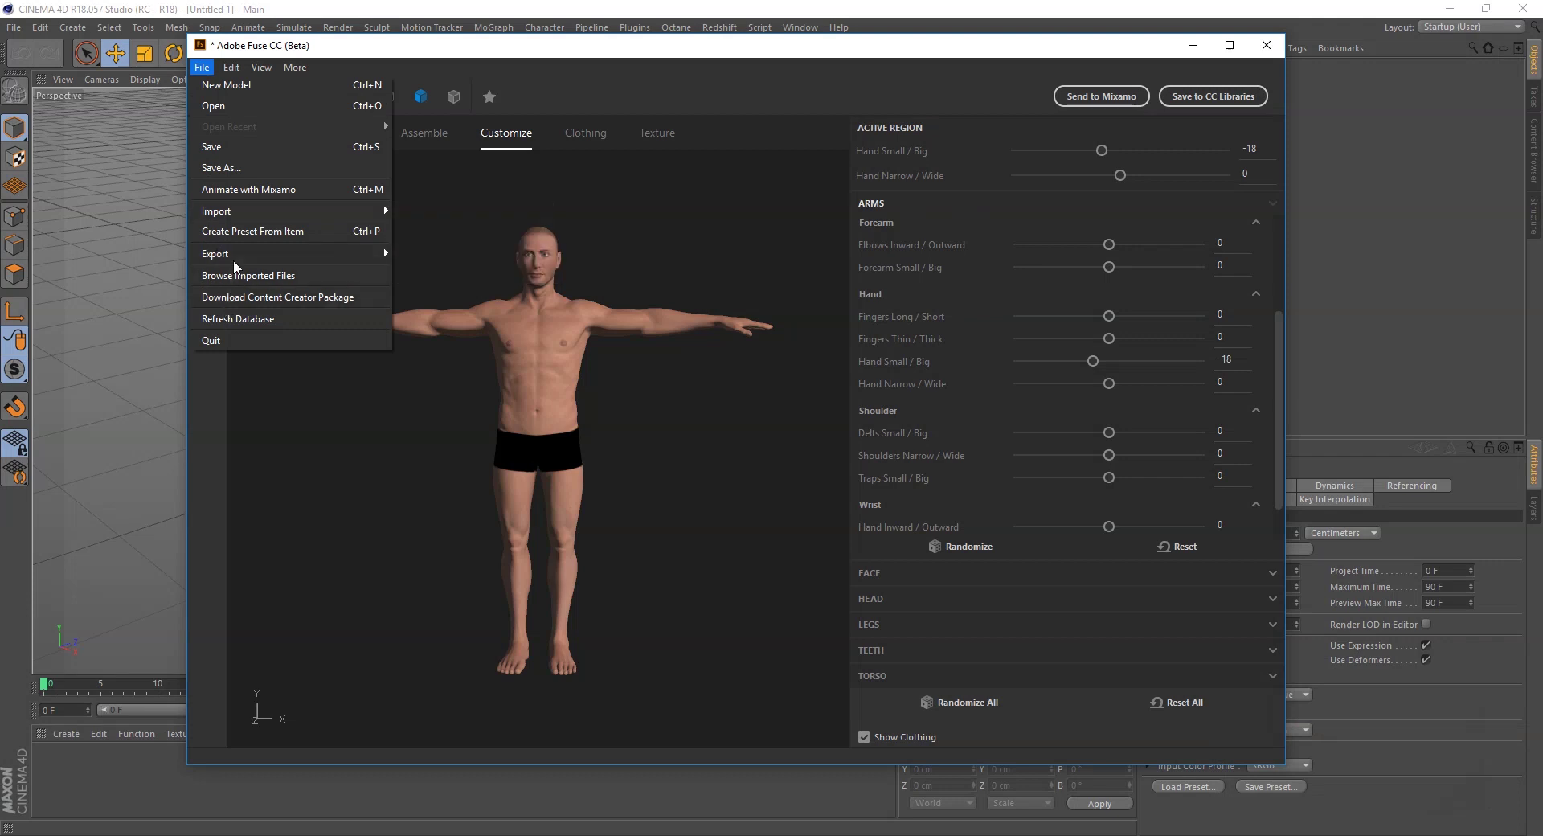
mouse_move(289, 253)
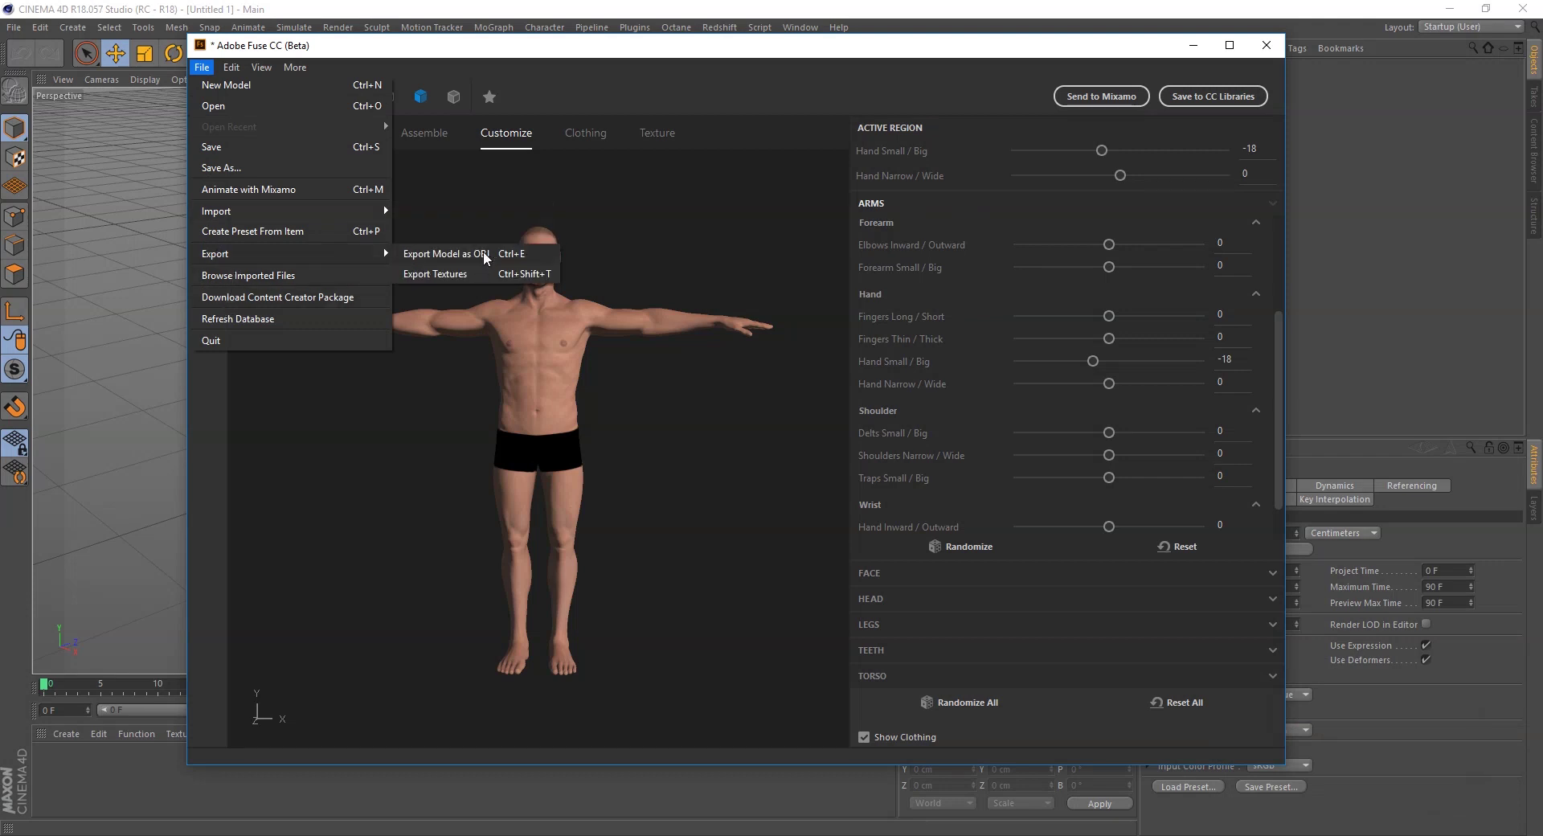
click(484, 255)
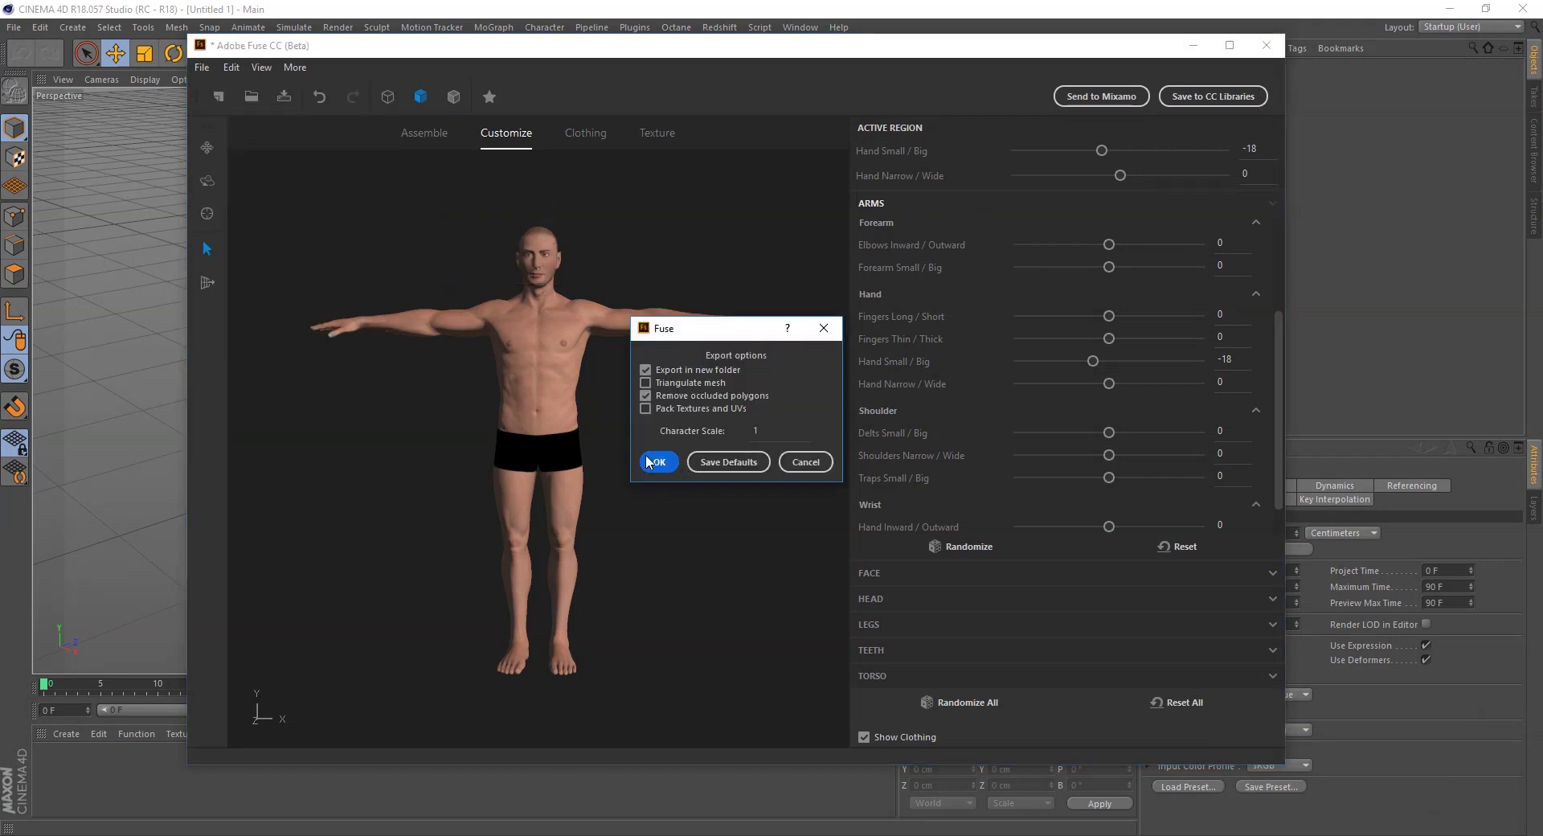
click(657, 463)
text(Fuse_Male)
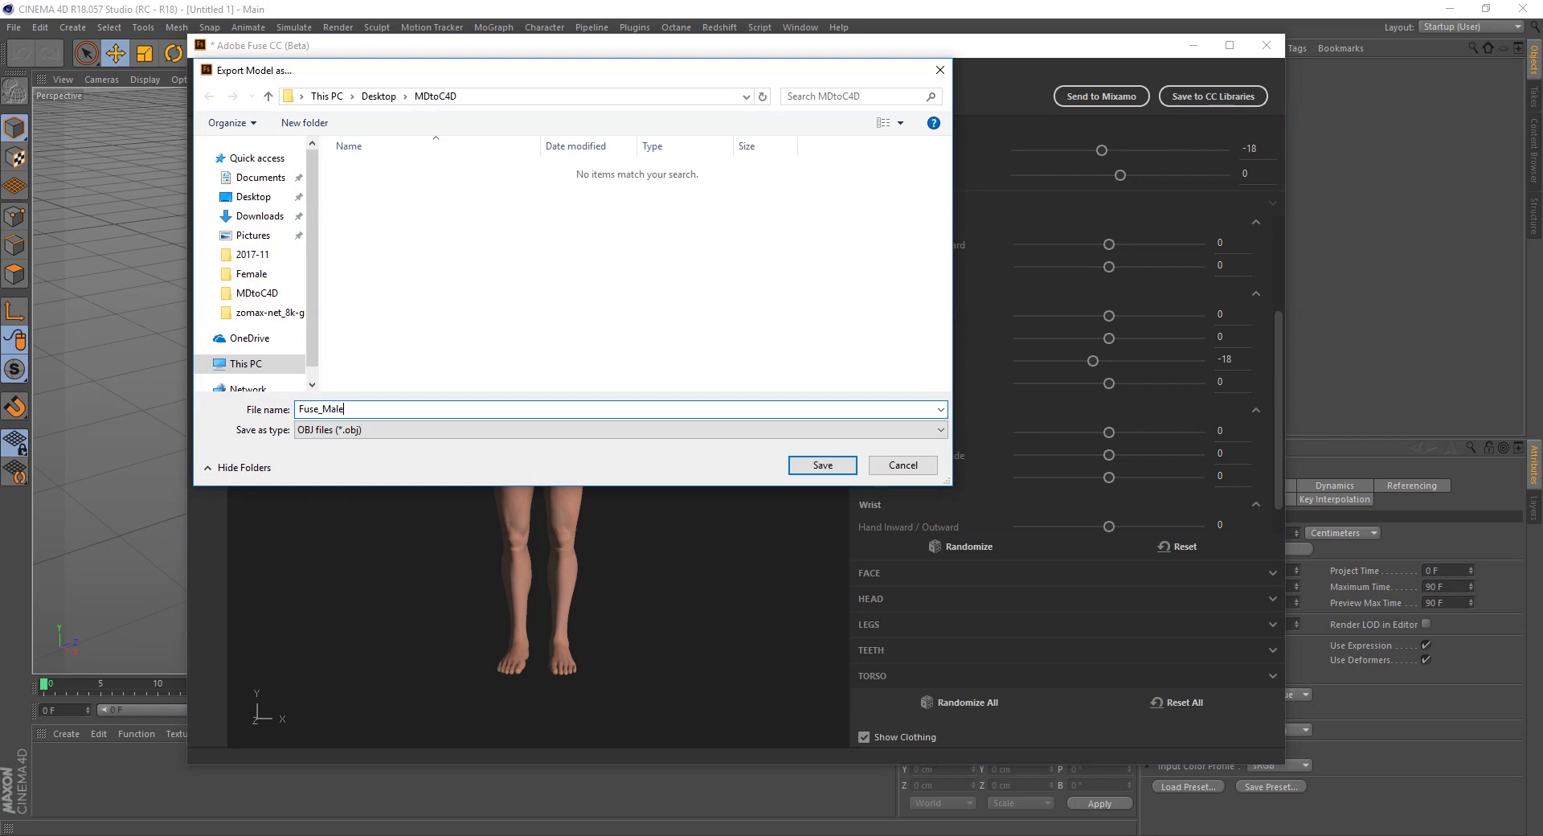
key(Return)
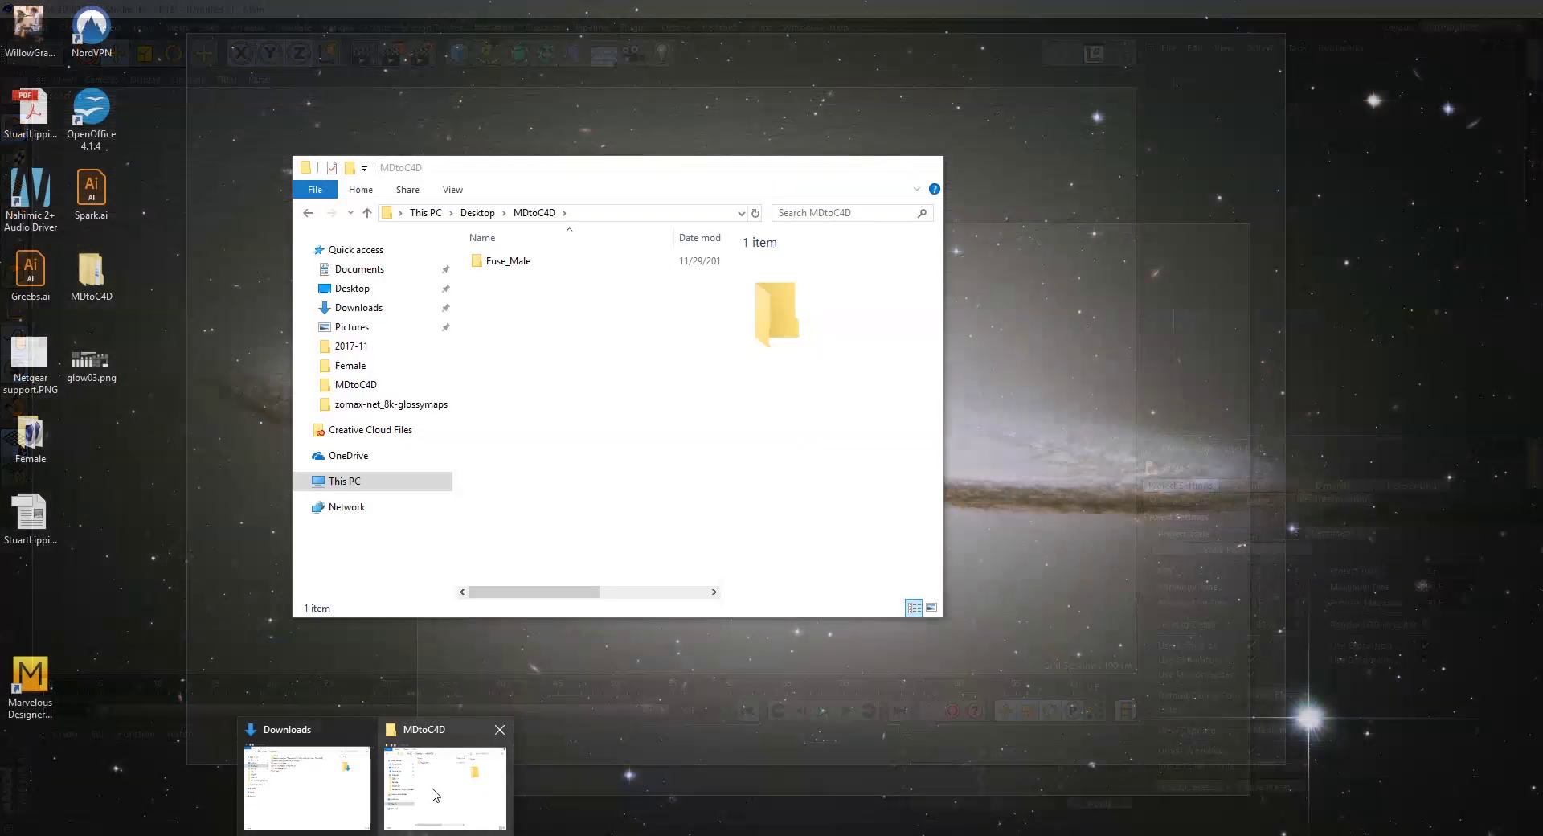
Import Fuse_Male.obj from the Fuse_Male folder into Cinema 4D with default OBJ settings
click(454, 760)
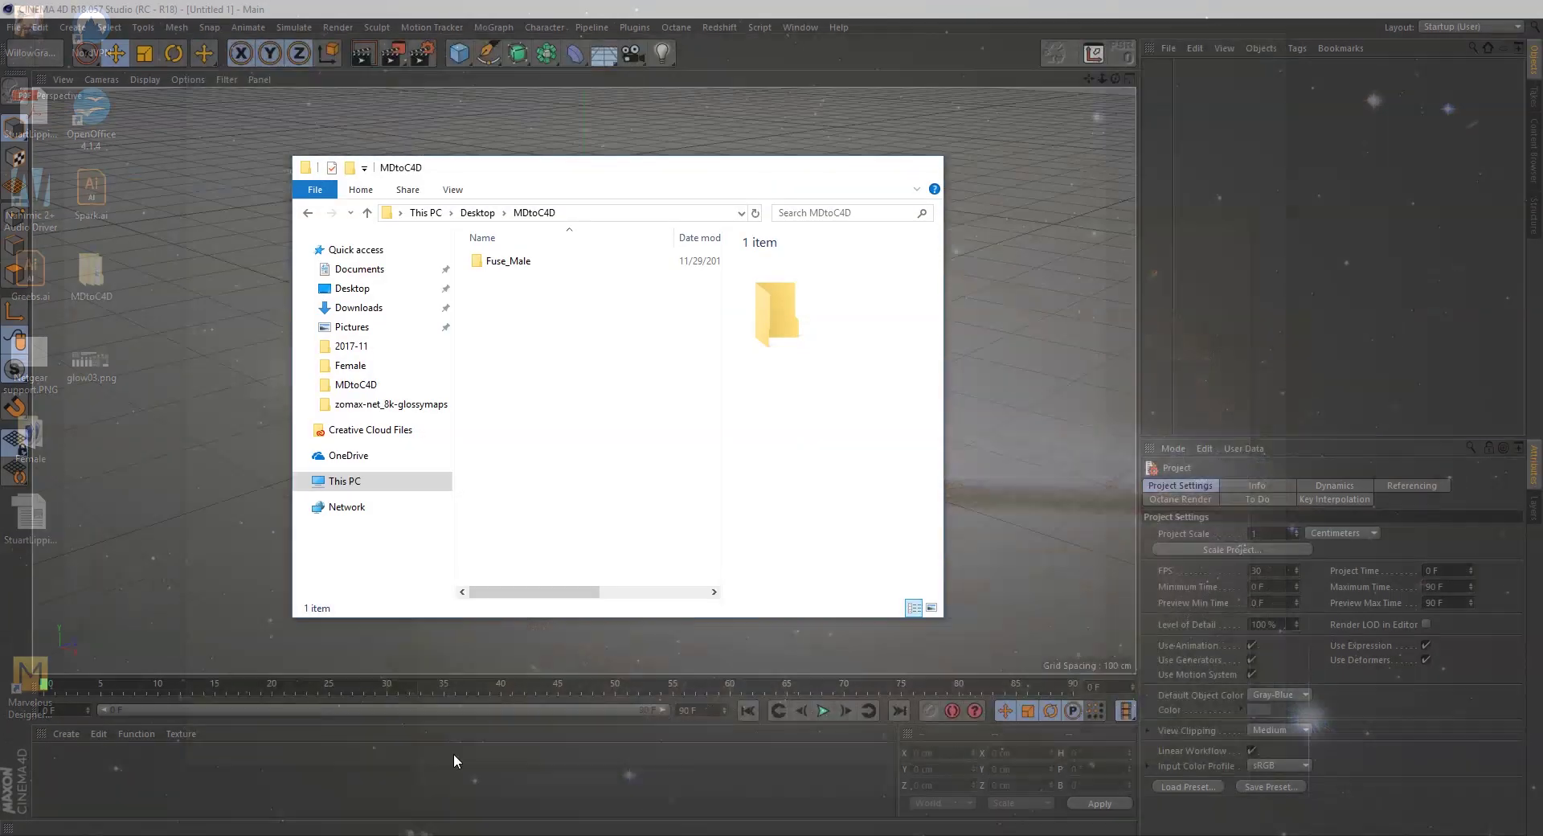
double_click(514, 261)
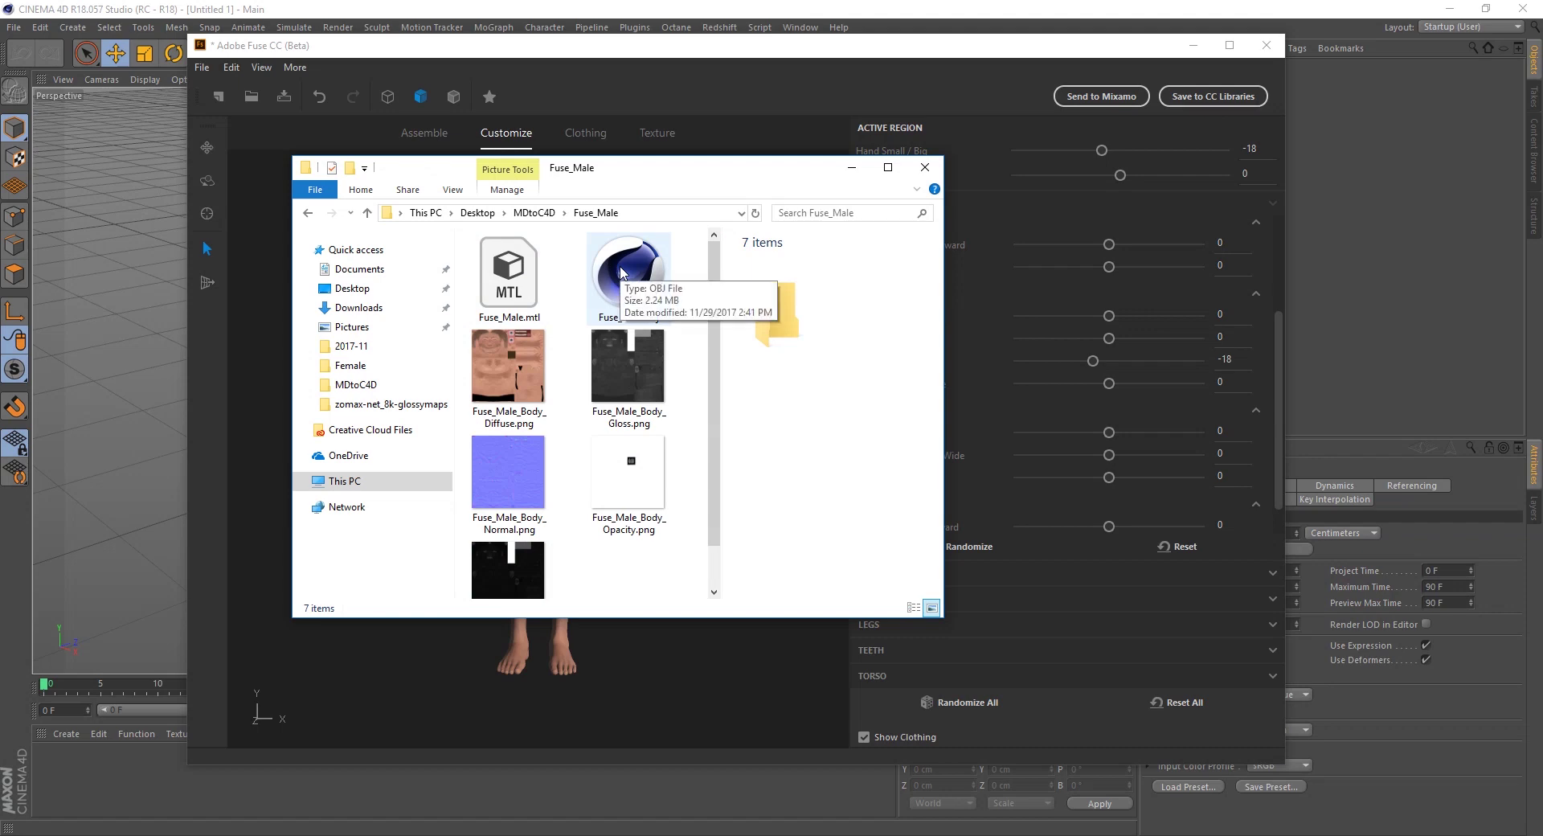
click(621, 272)
key(Return)
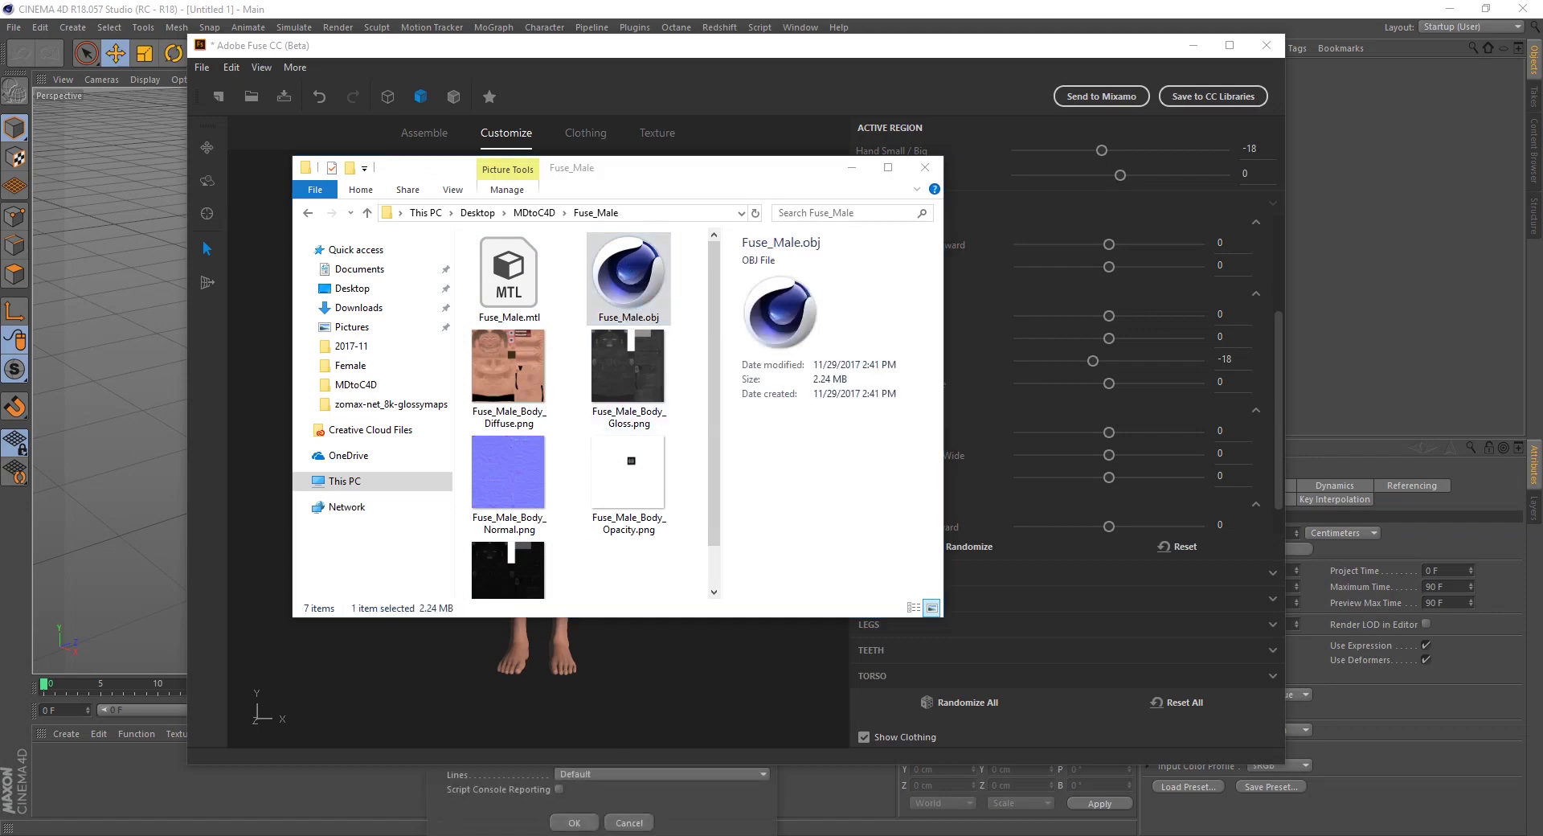
drag(605, 474, 693, 159)
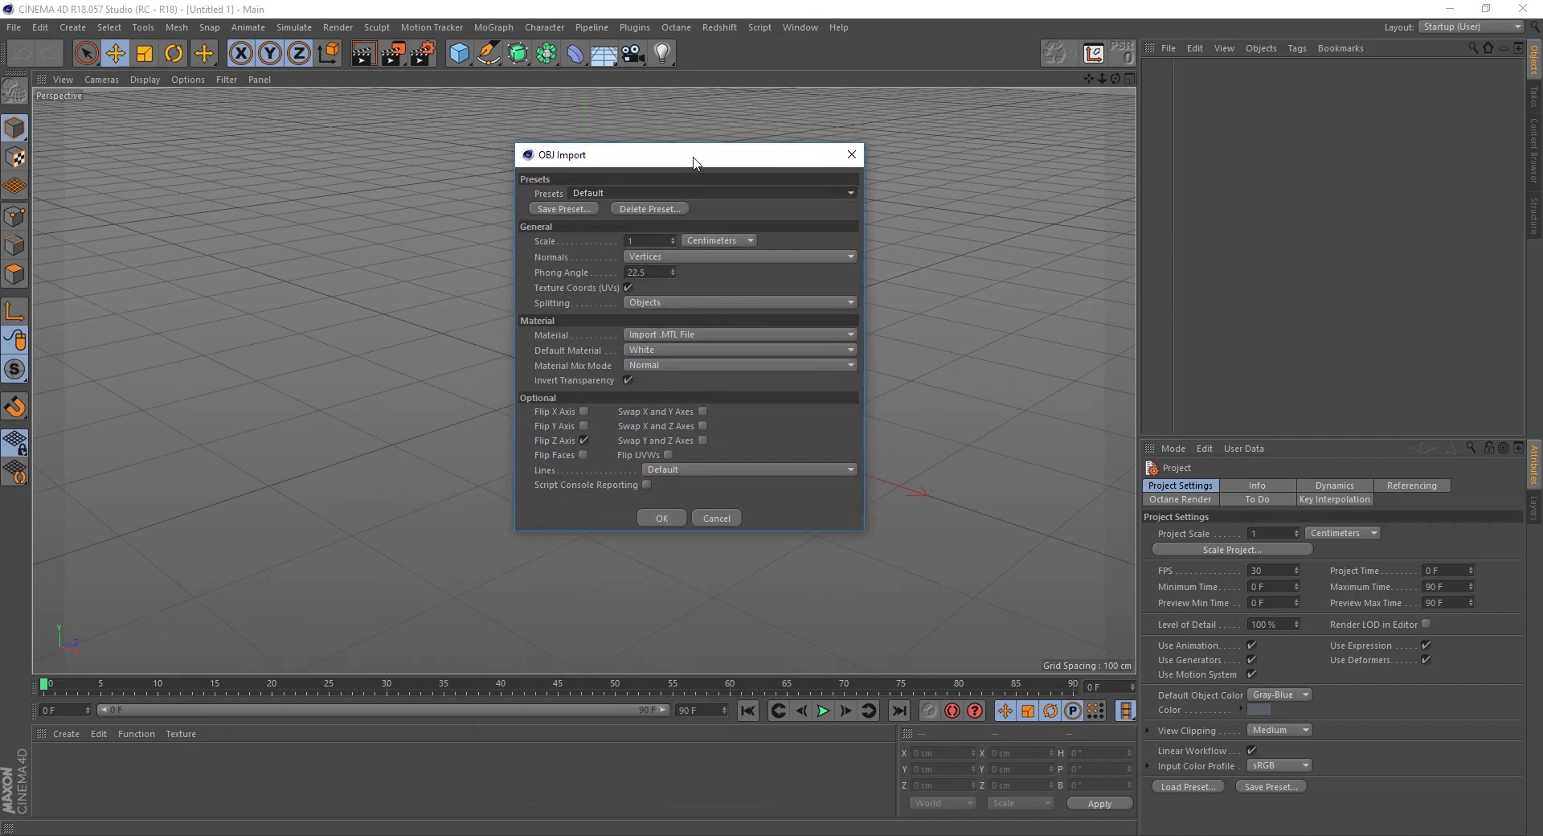
click(661, 519)
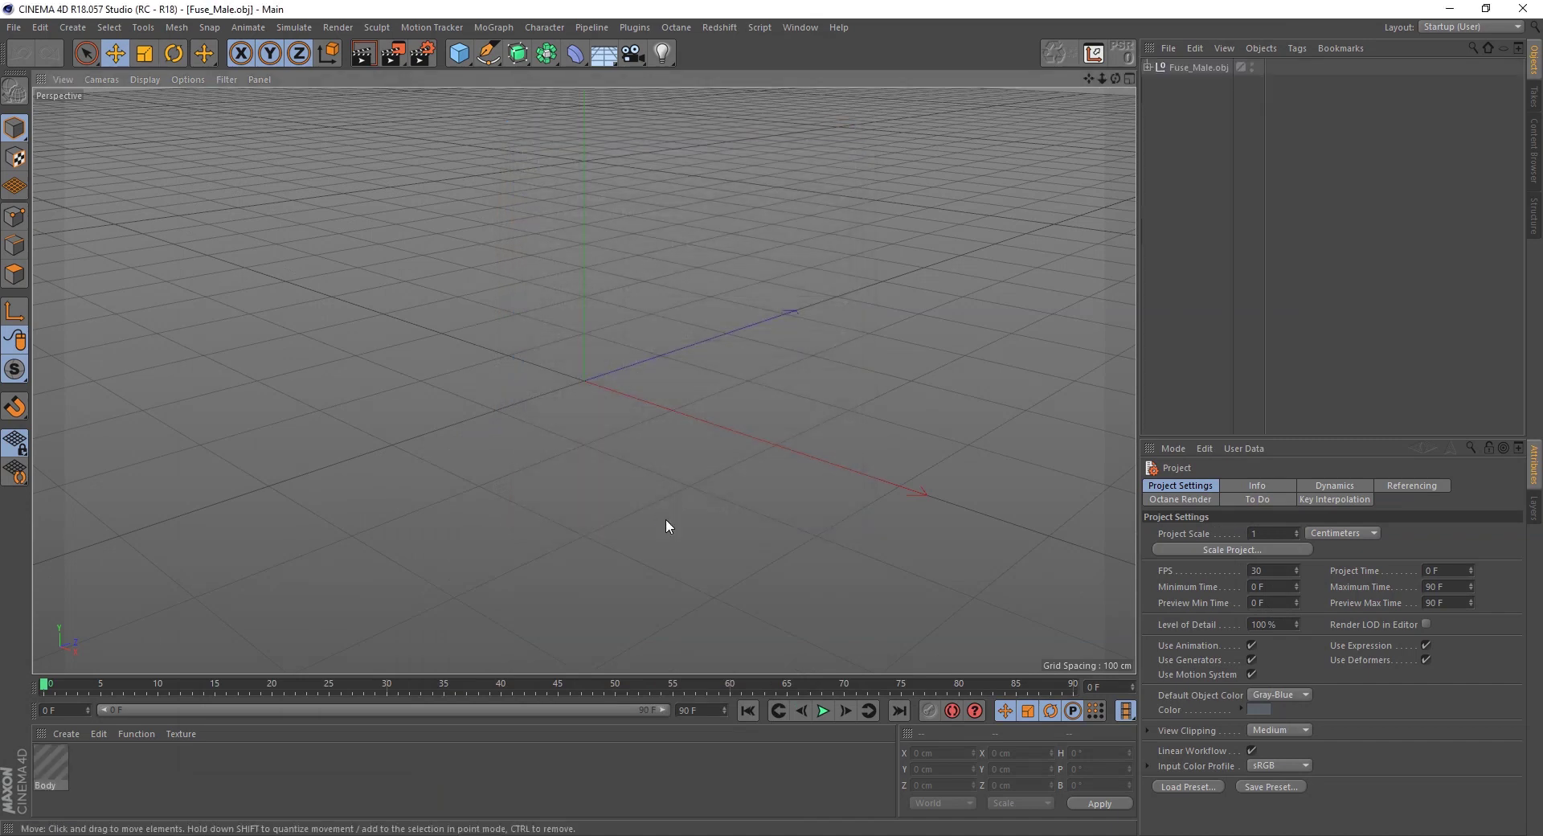
Switch off Reflectance on the Body material and select the Fuse_Male.obj group
double_click(56, 770)
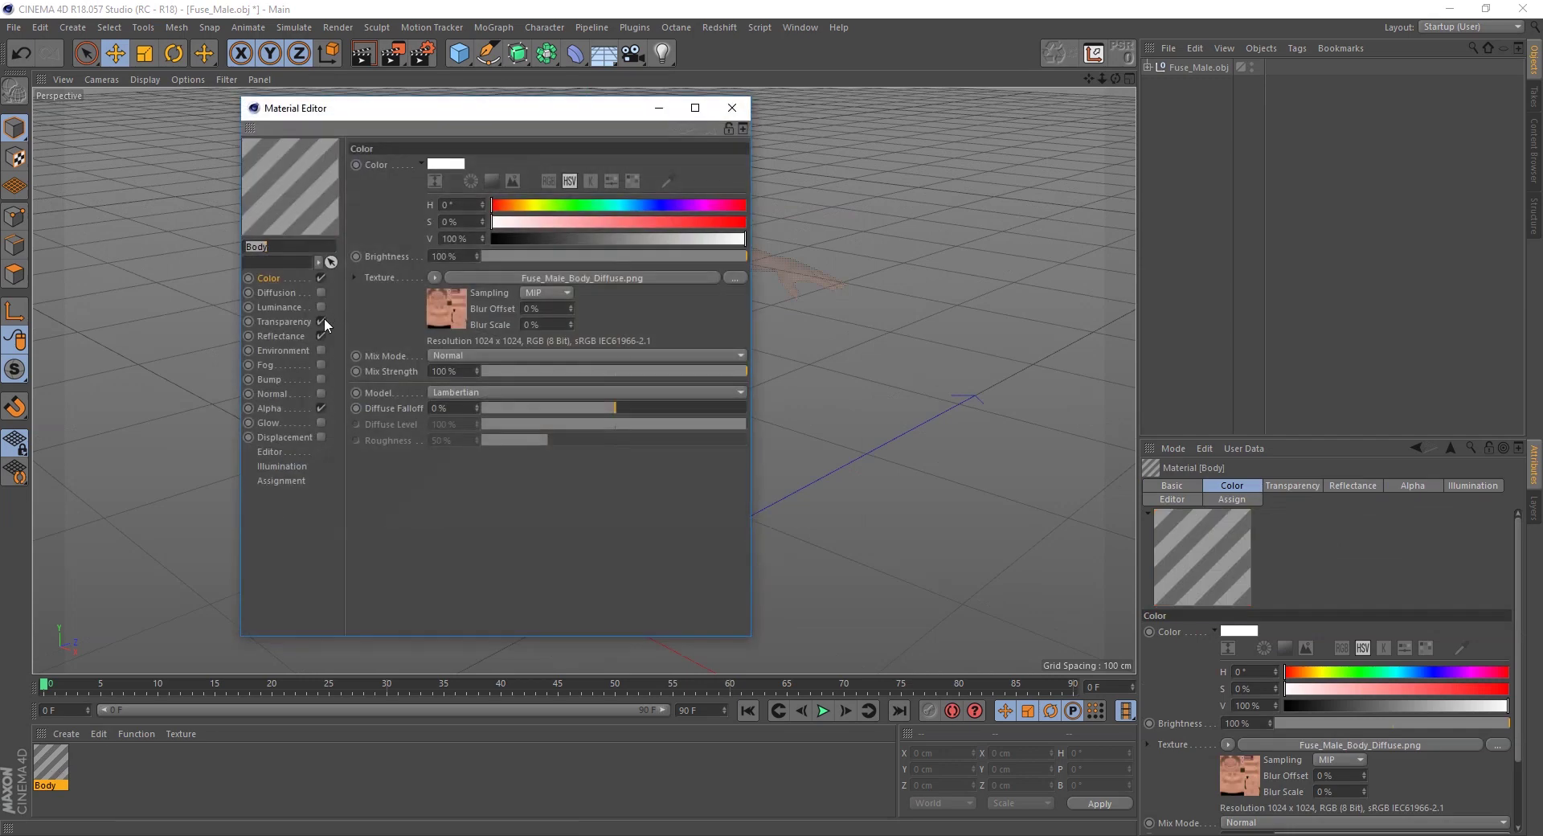
click(321, 336)
click(732, 111)
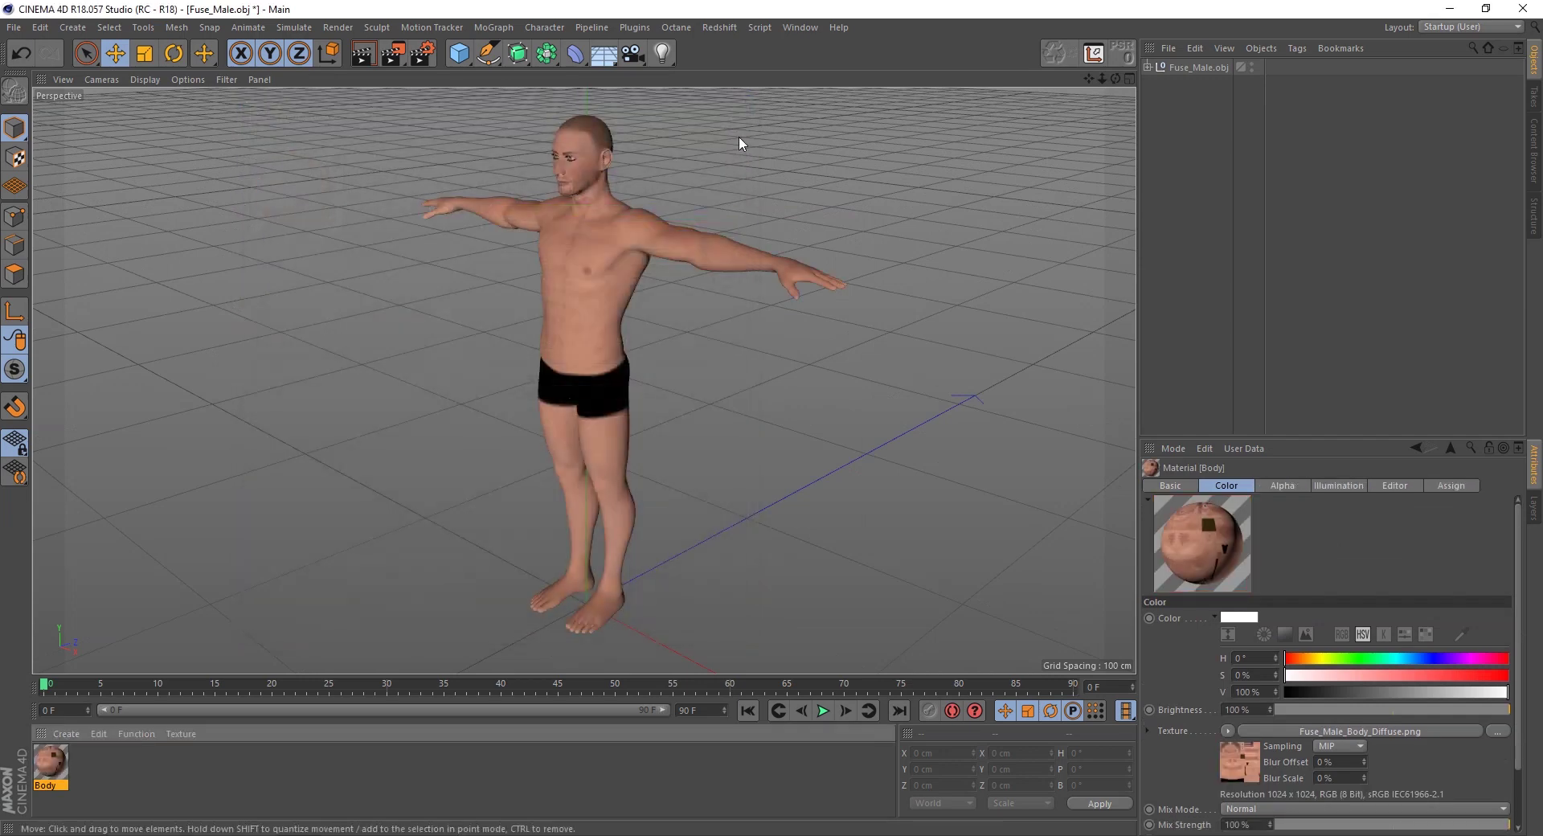
alt+drag(764, 141, 778, 159)
click(1193, 68)
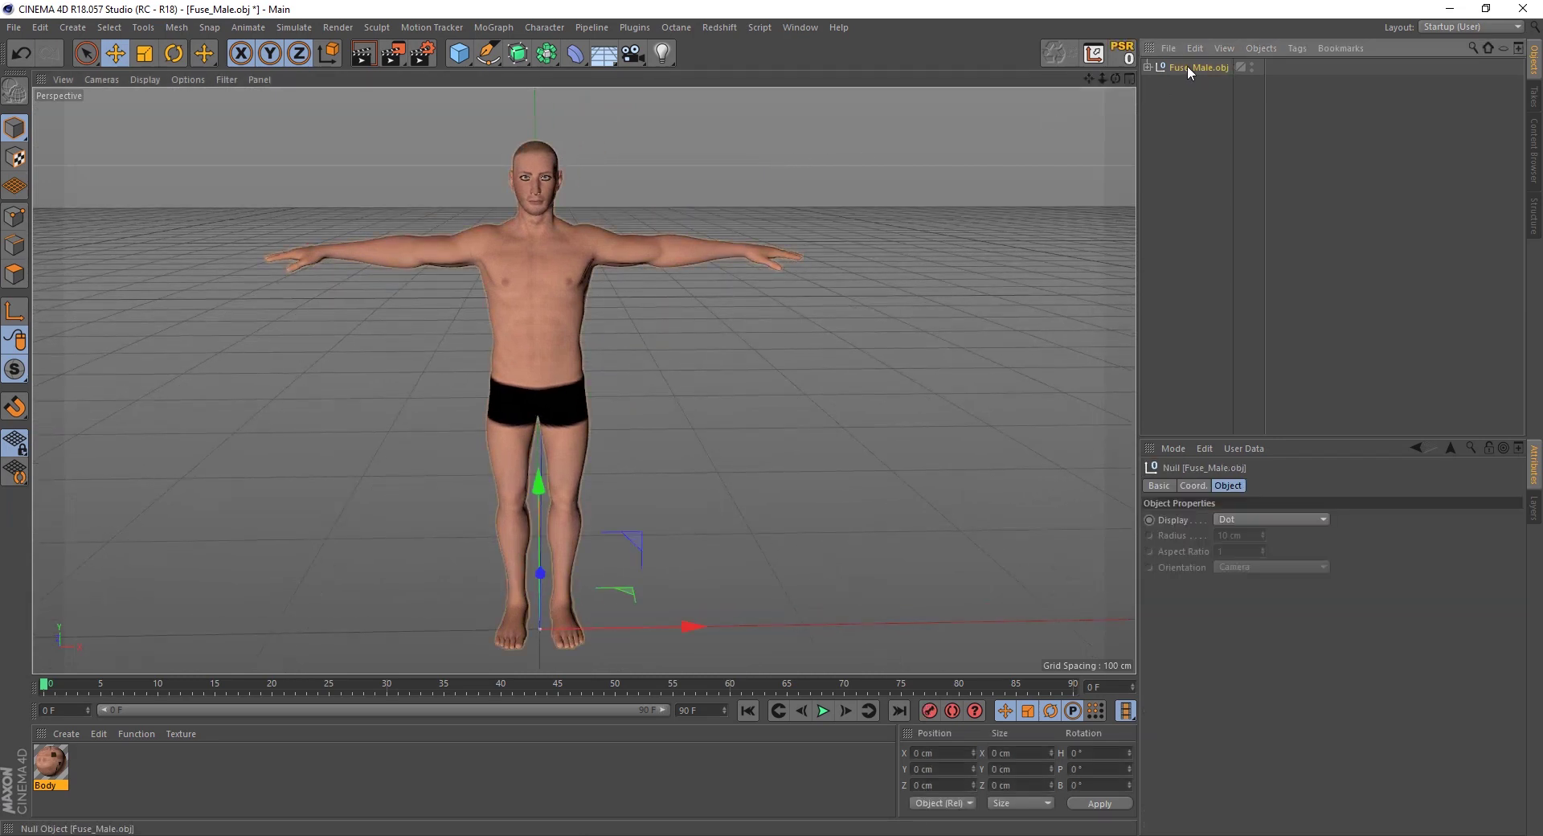
Select all children of Fuse_Male.obj and Connect Objects + Delete into Fuse_Male.obj.1
right_click(1189, 67)
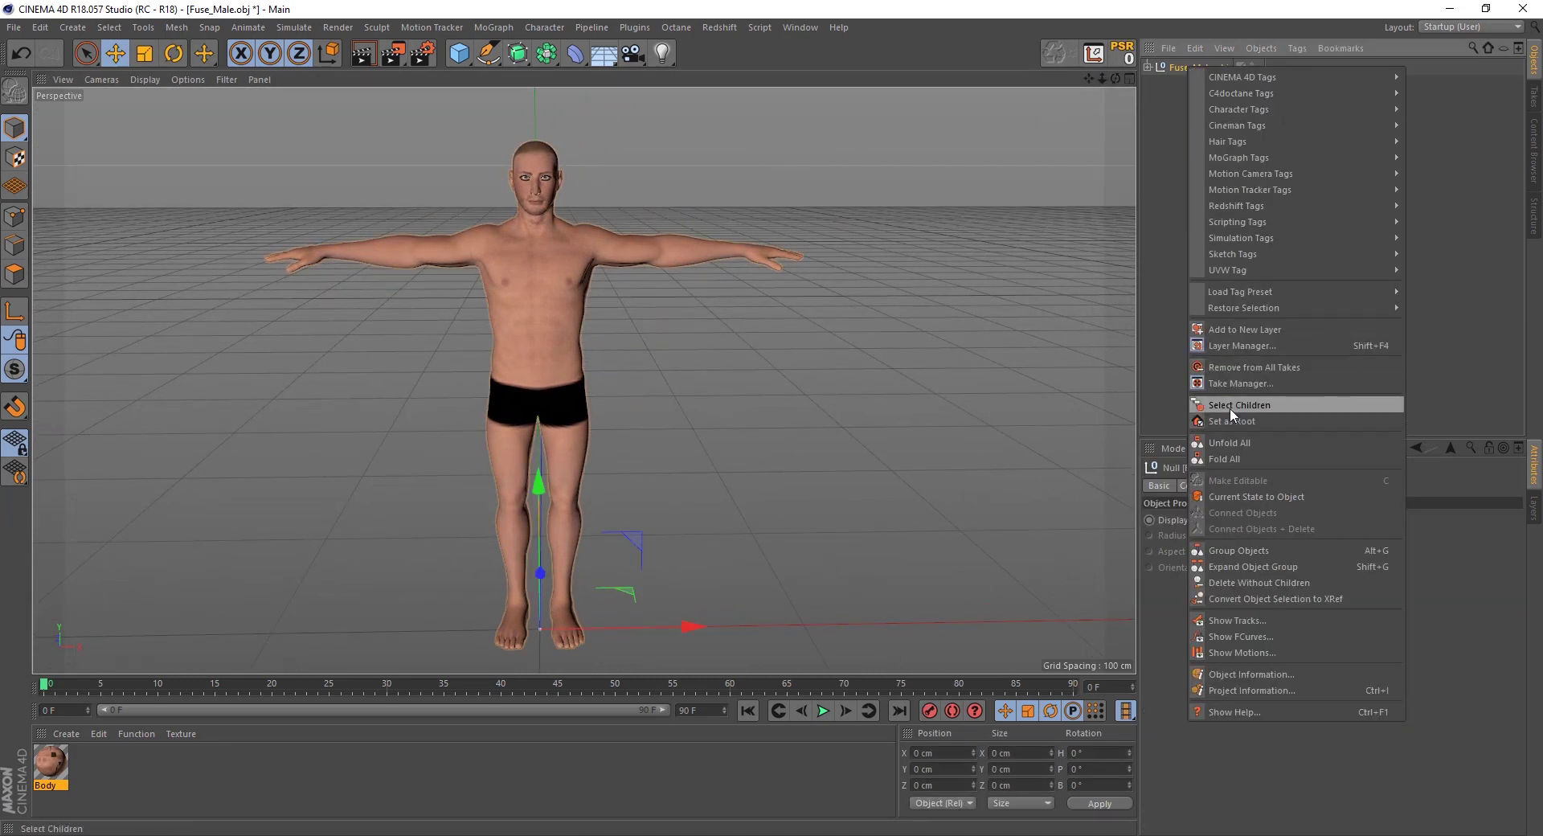
click(1230, 405)
right_click(1178, 69)
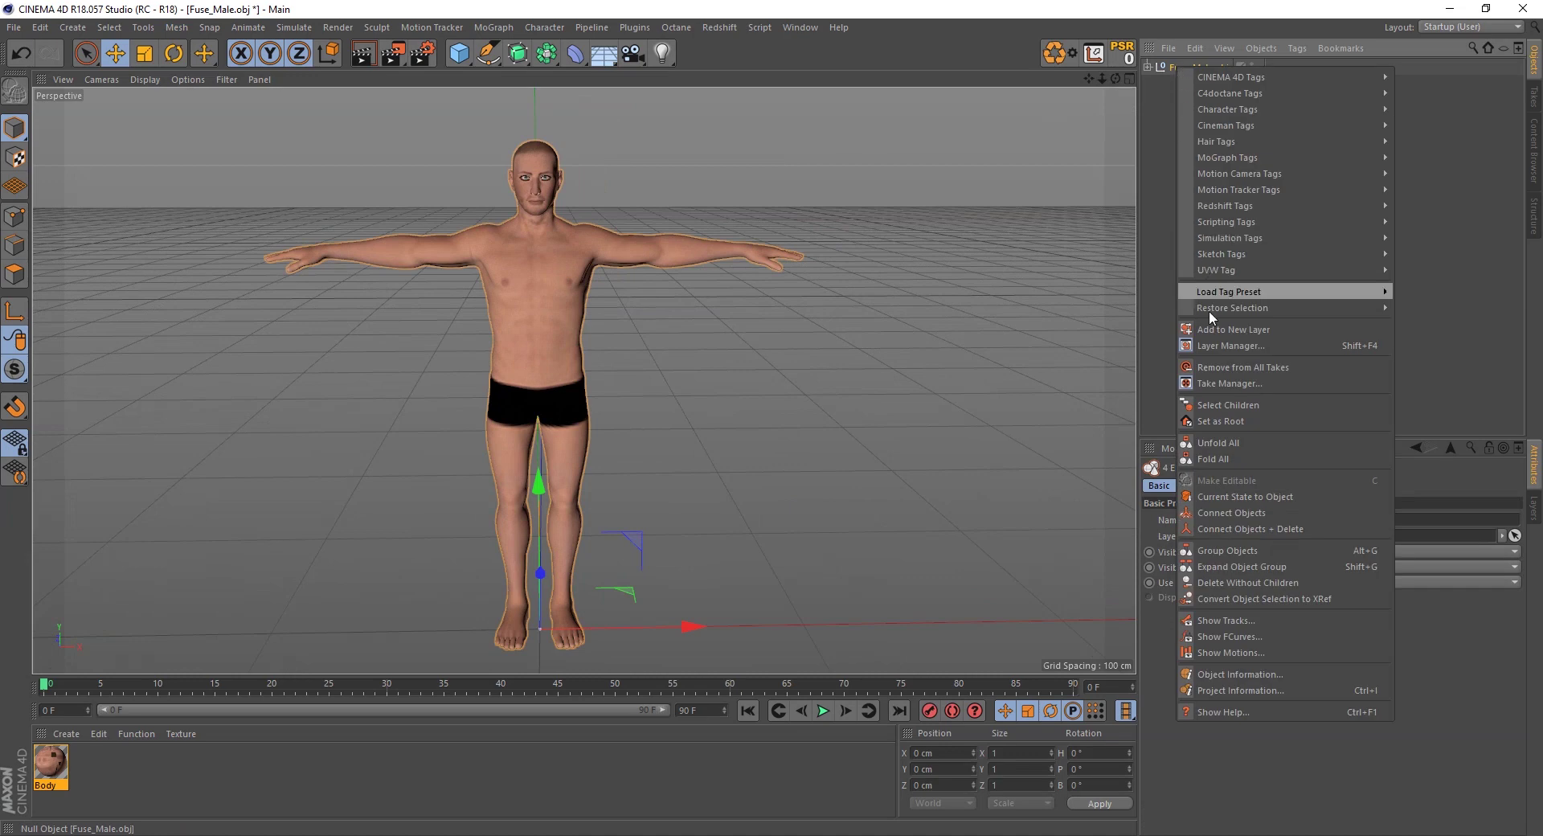
click(1235, 531)
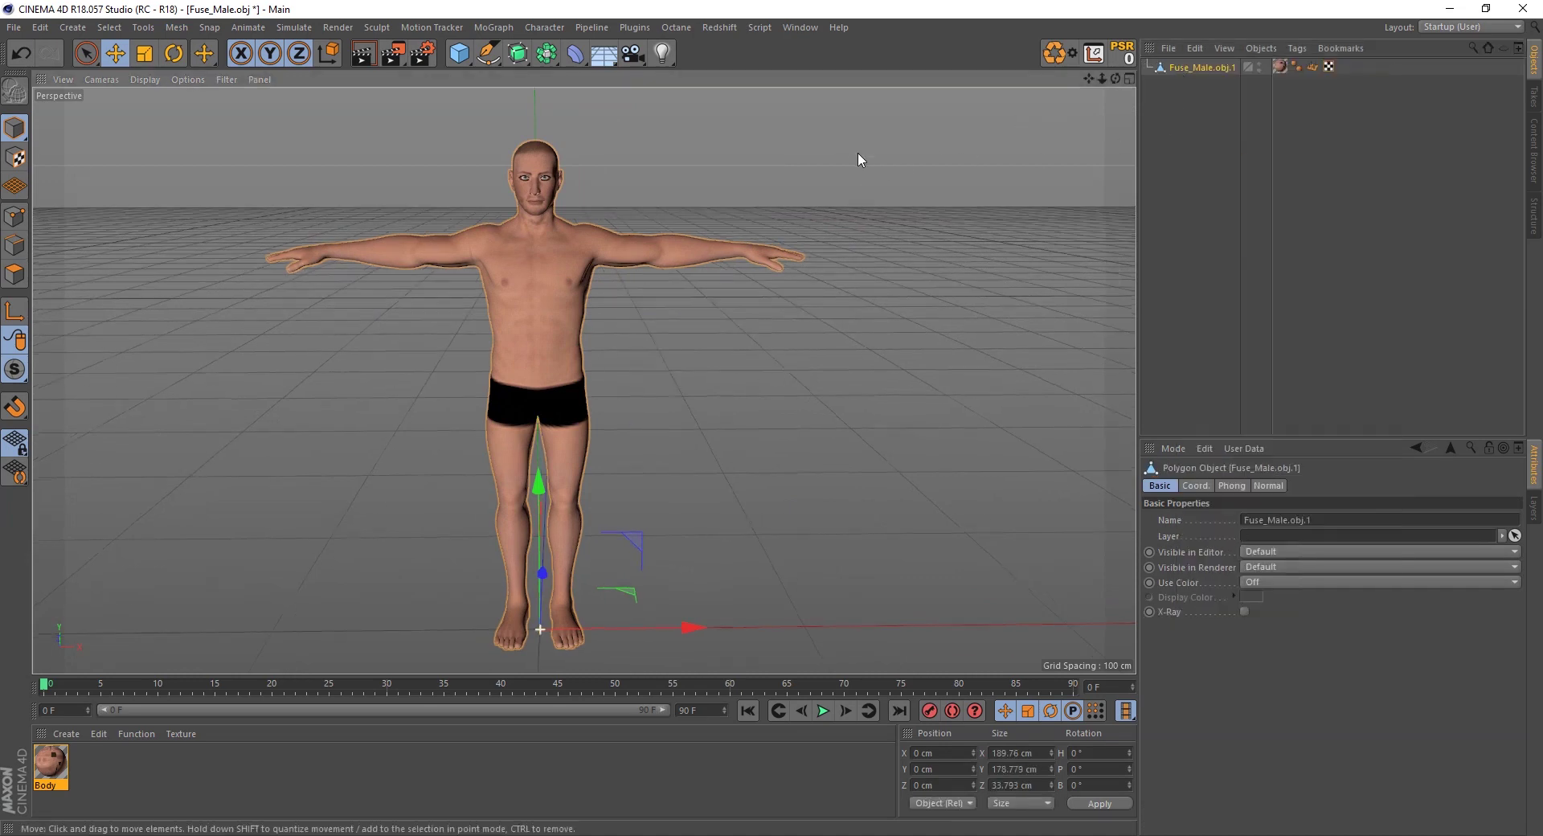
alt+drag(858, 158, 775, 148)
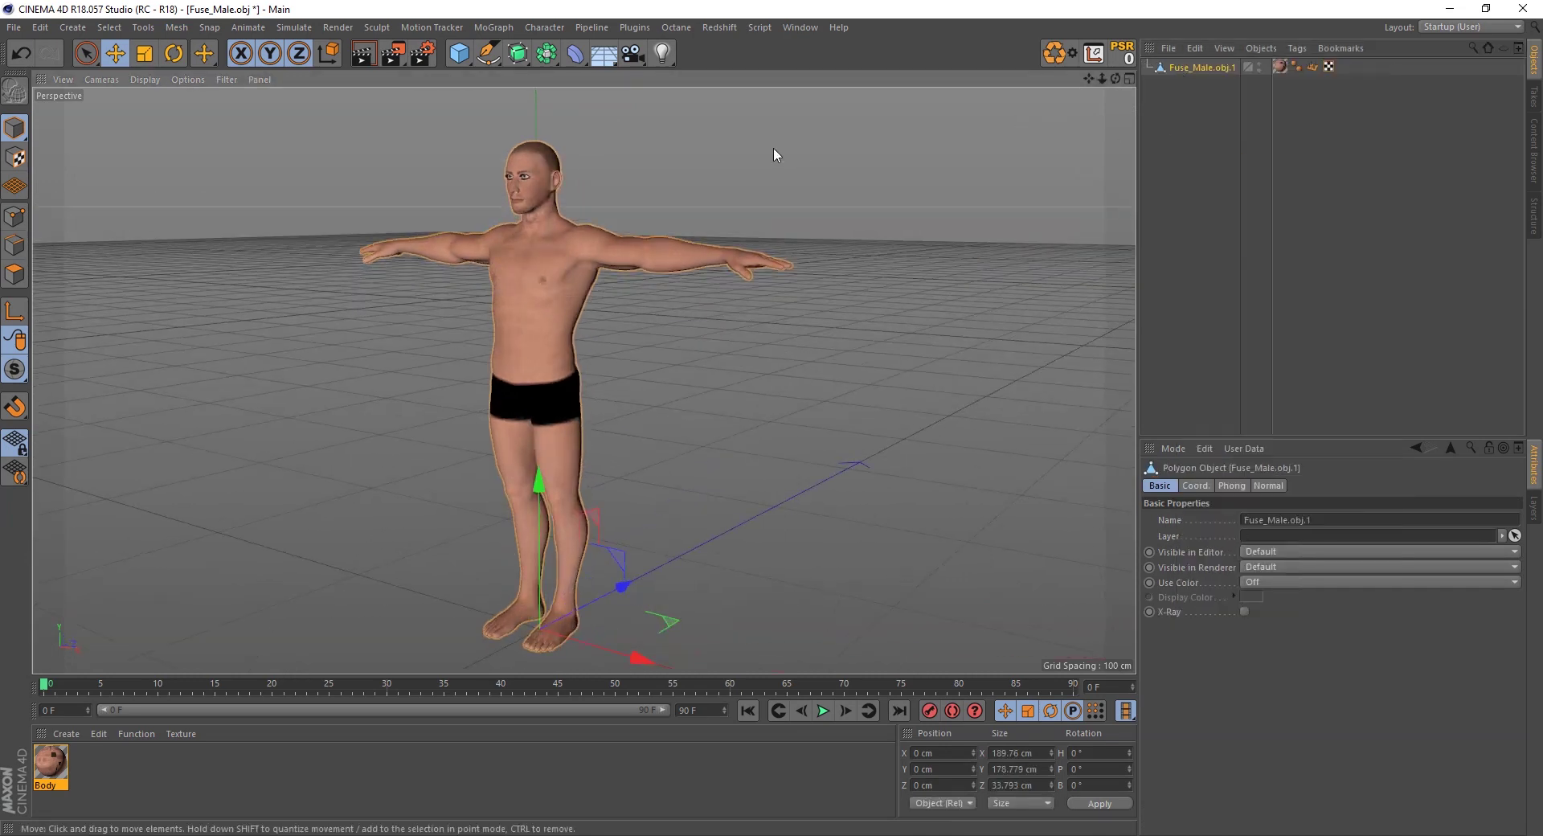
click(13, 27)
mouse_move(73, 321)
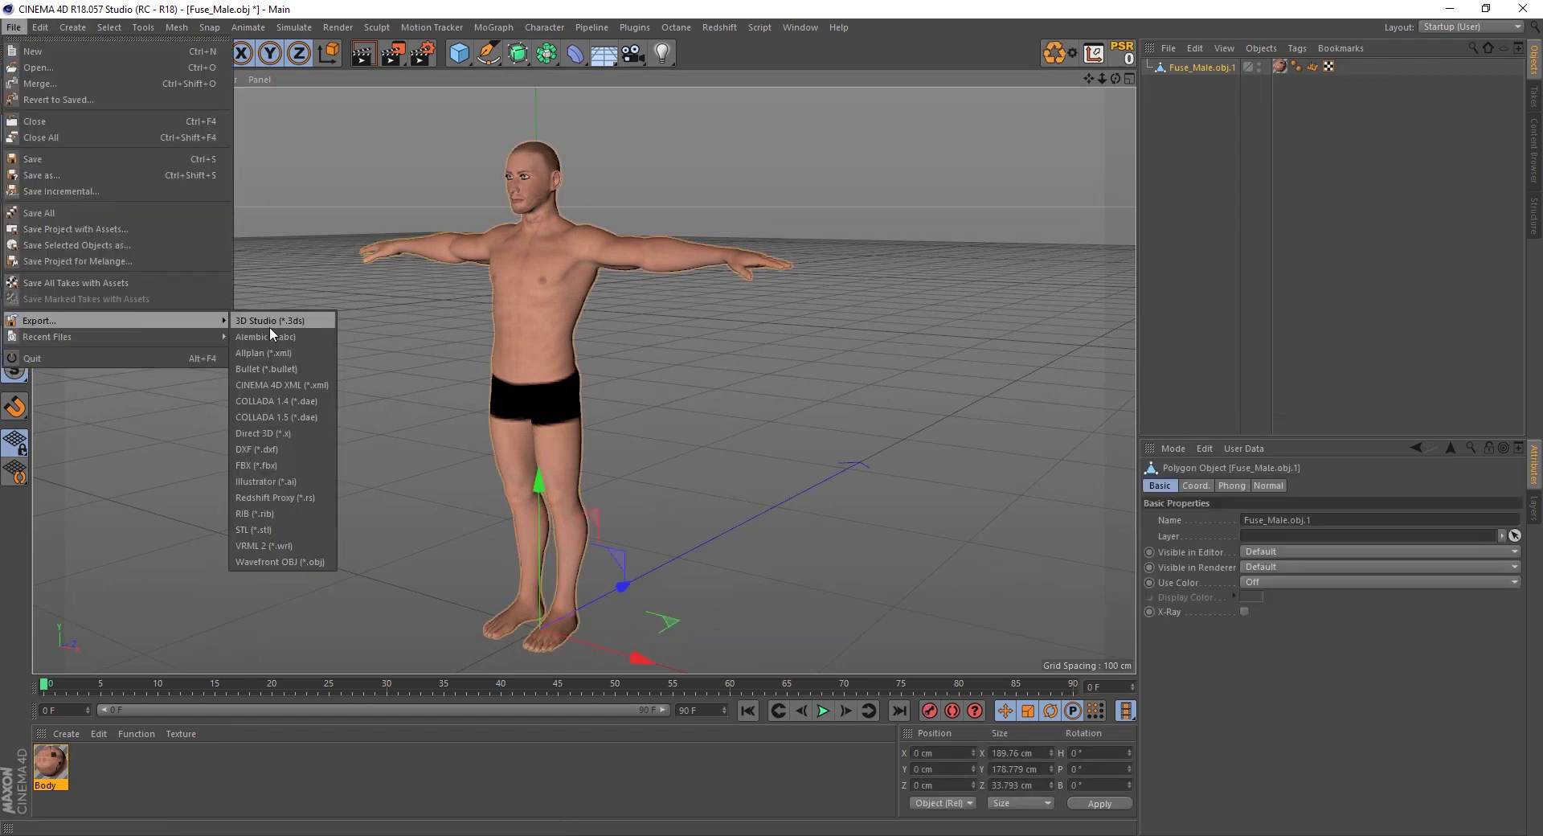
Save the character as Fuse_Male.fbx in MDtoC4D using FBX version 7.2 (2012)
click(289, 470)
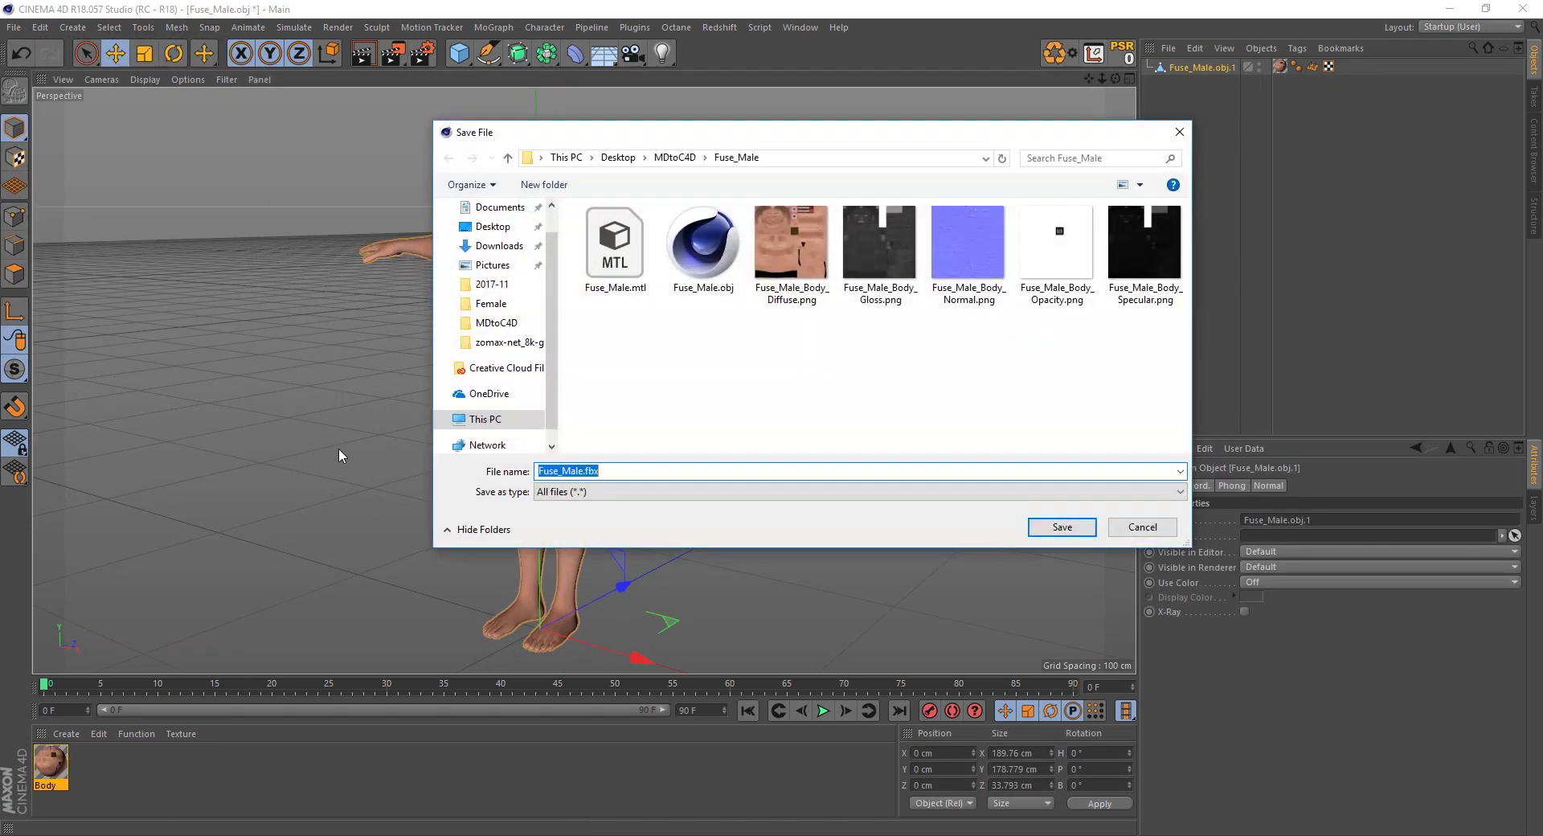
click(674, 157)
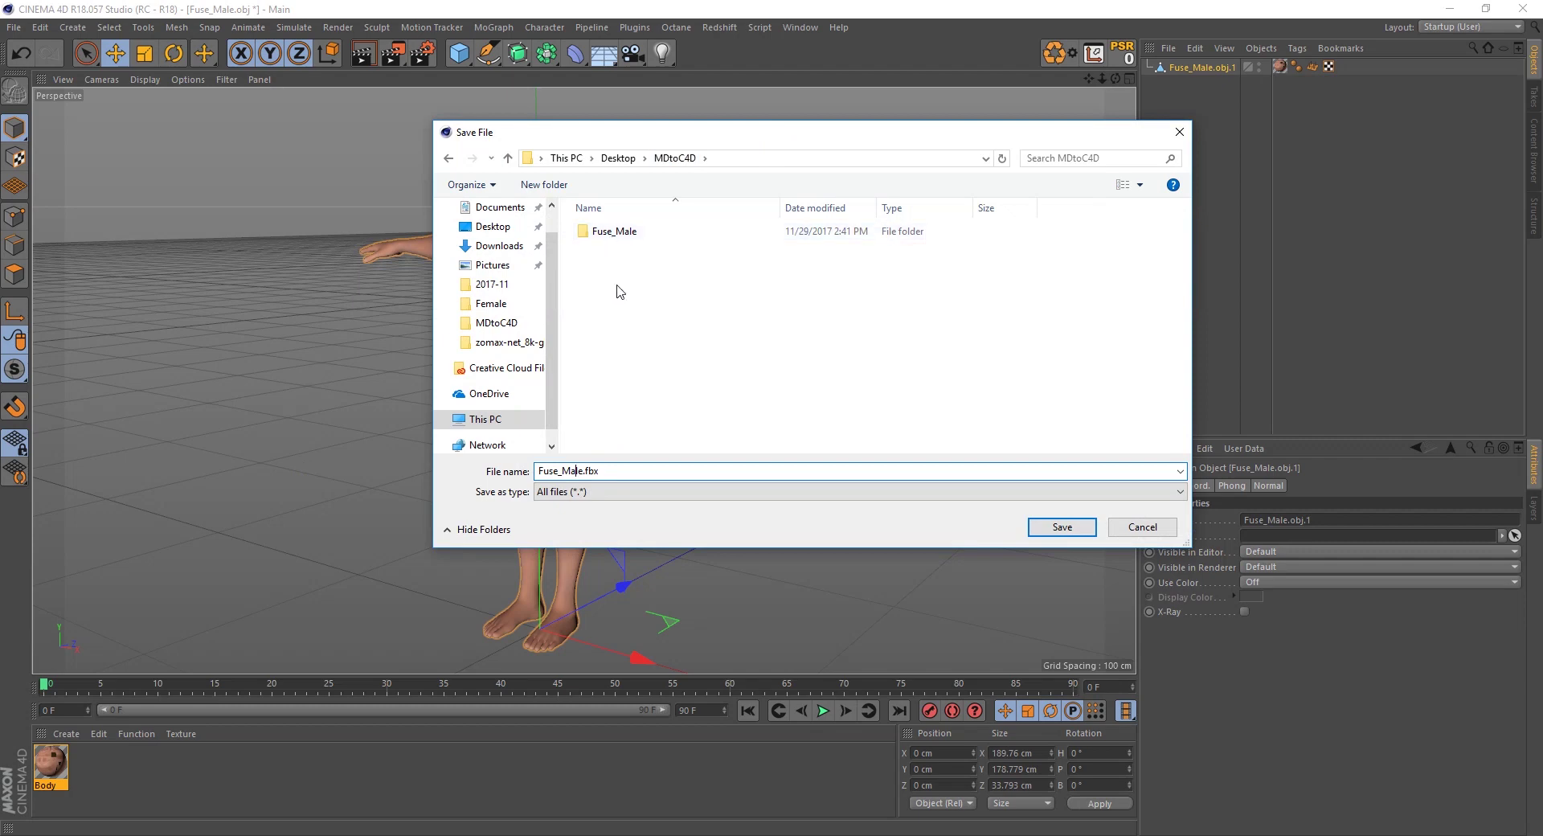
click(1032, 522)
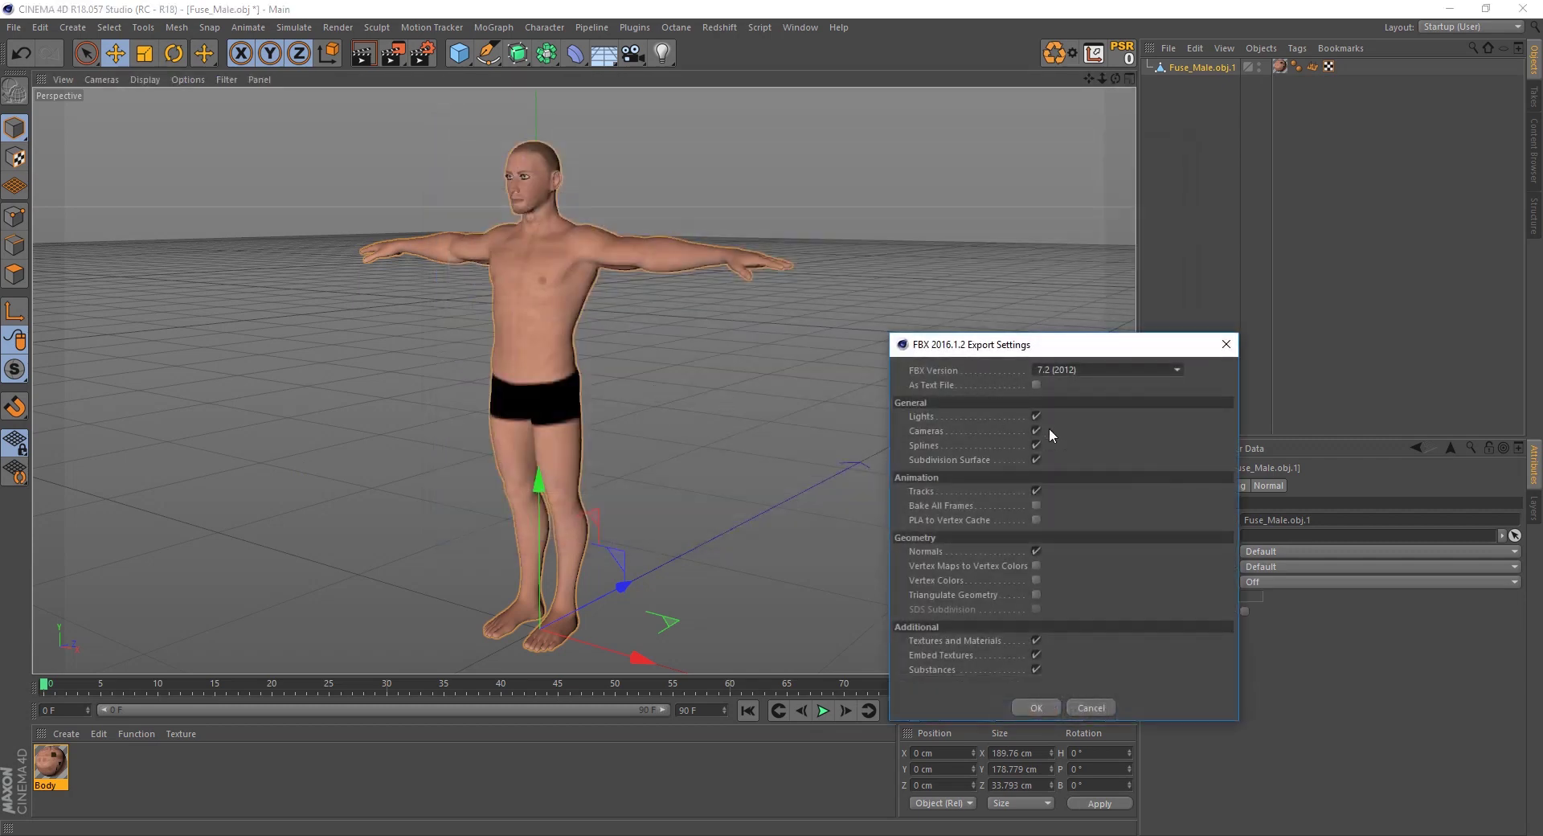
click(548, 262)
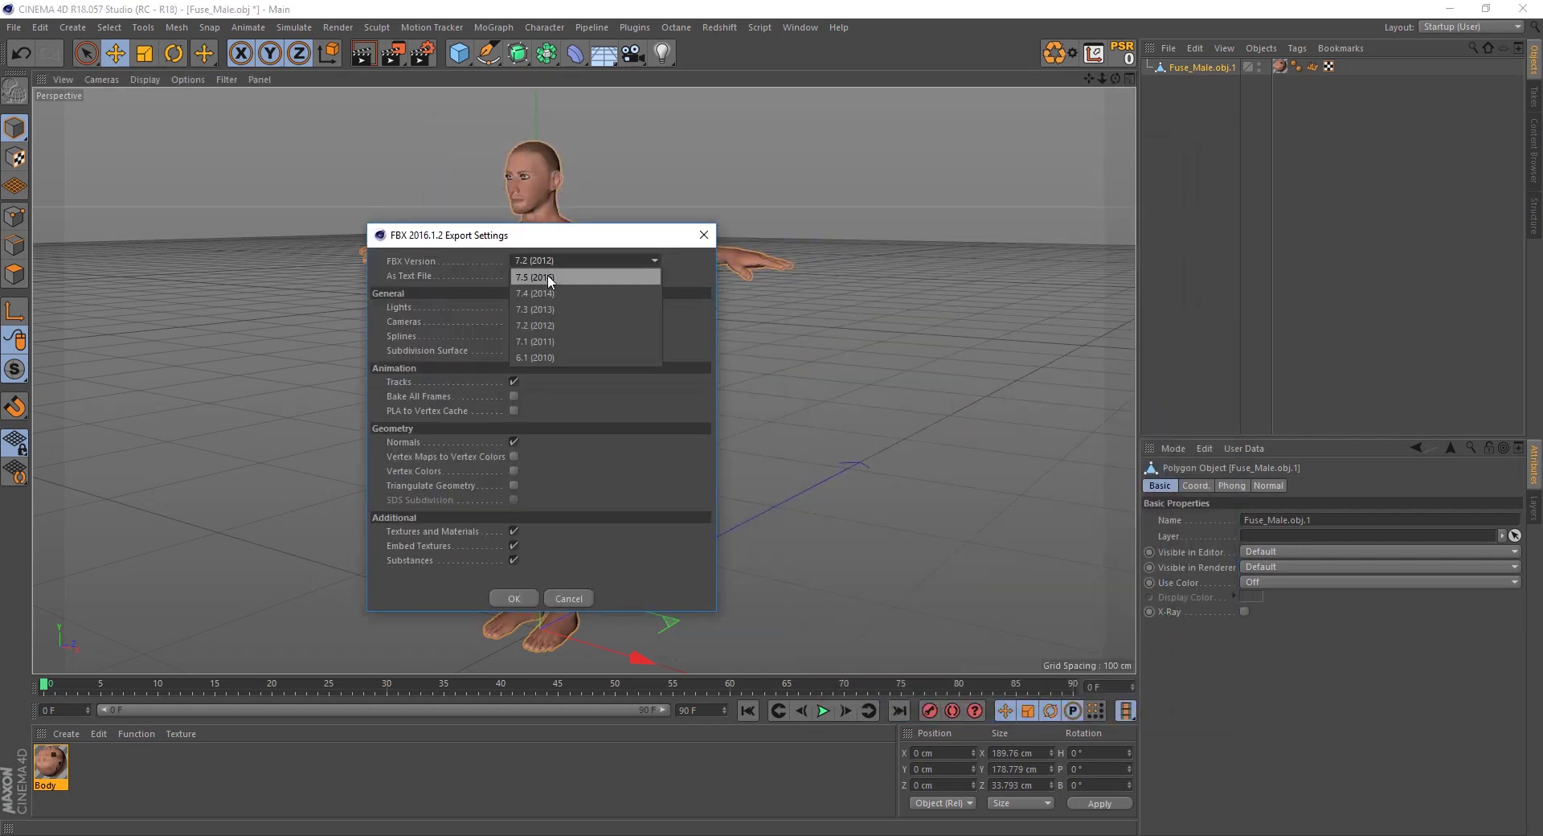
click(558, 325)
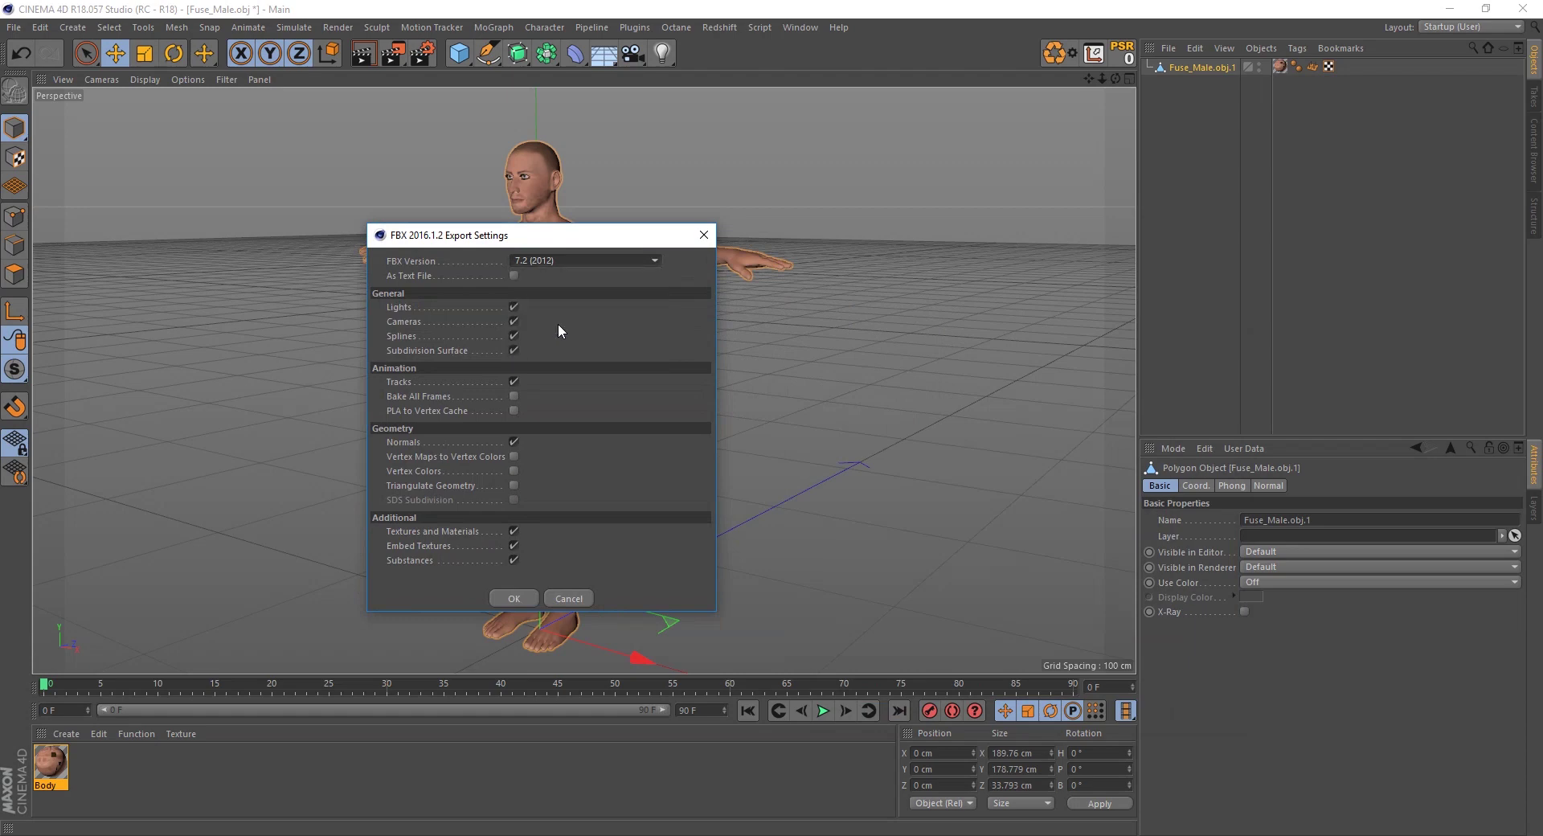
click(521, 598)
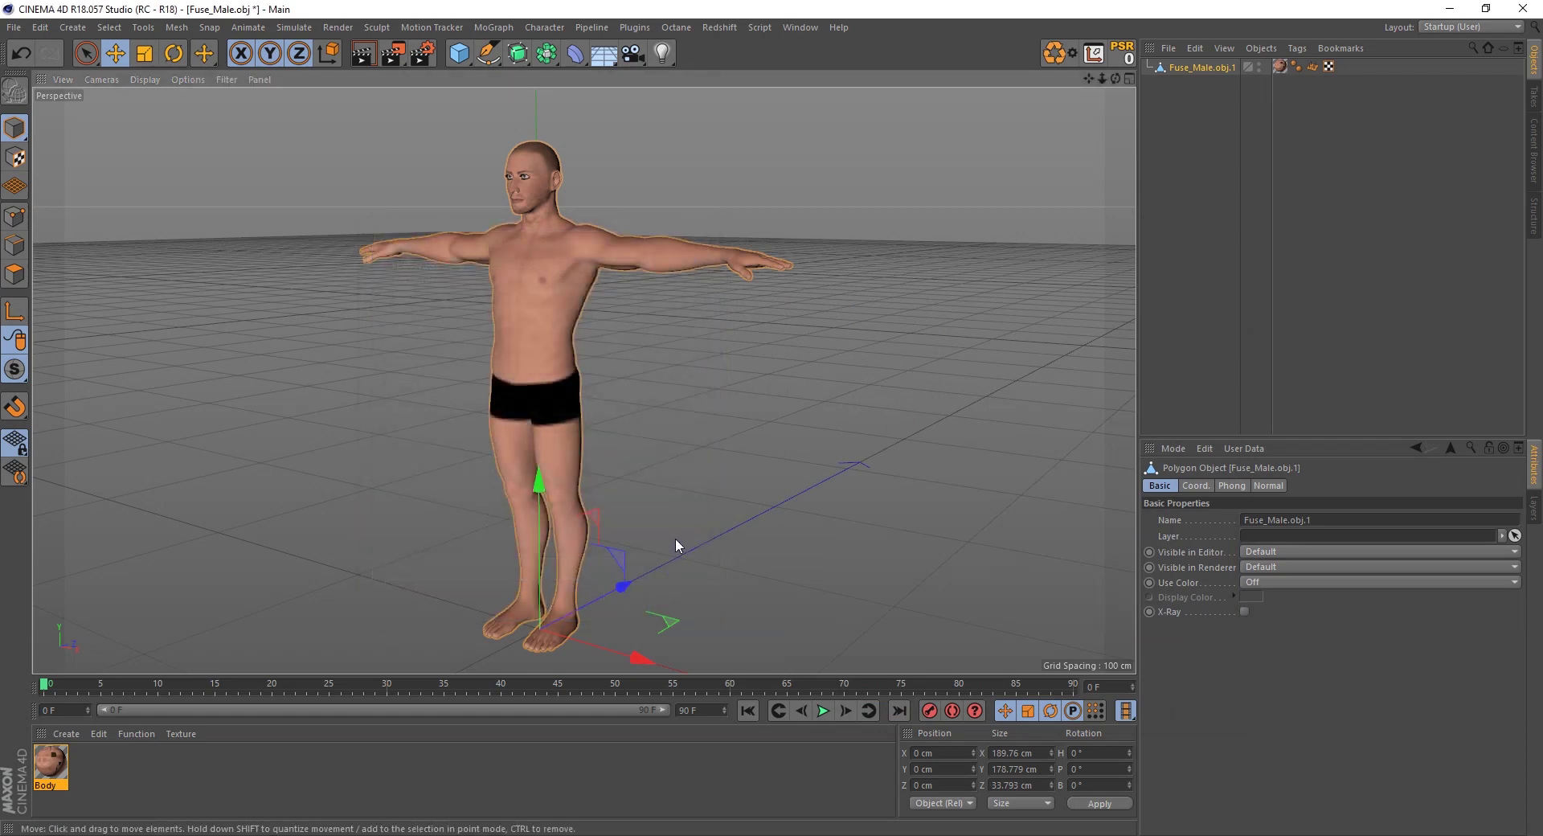
Drag Fuse_Male.fbx from the MDtoC4D folder into Mixamo's Upload Character drop zone
click(563, 835)
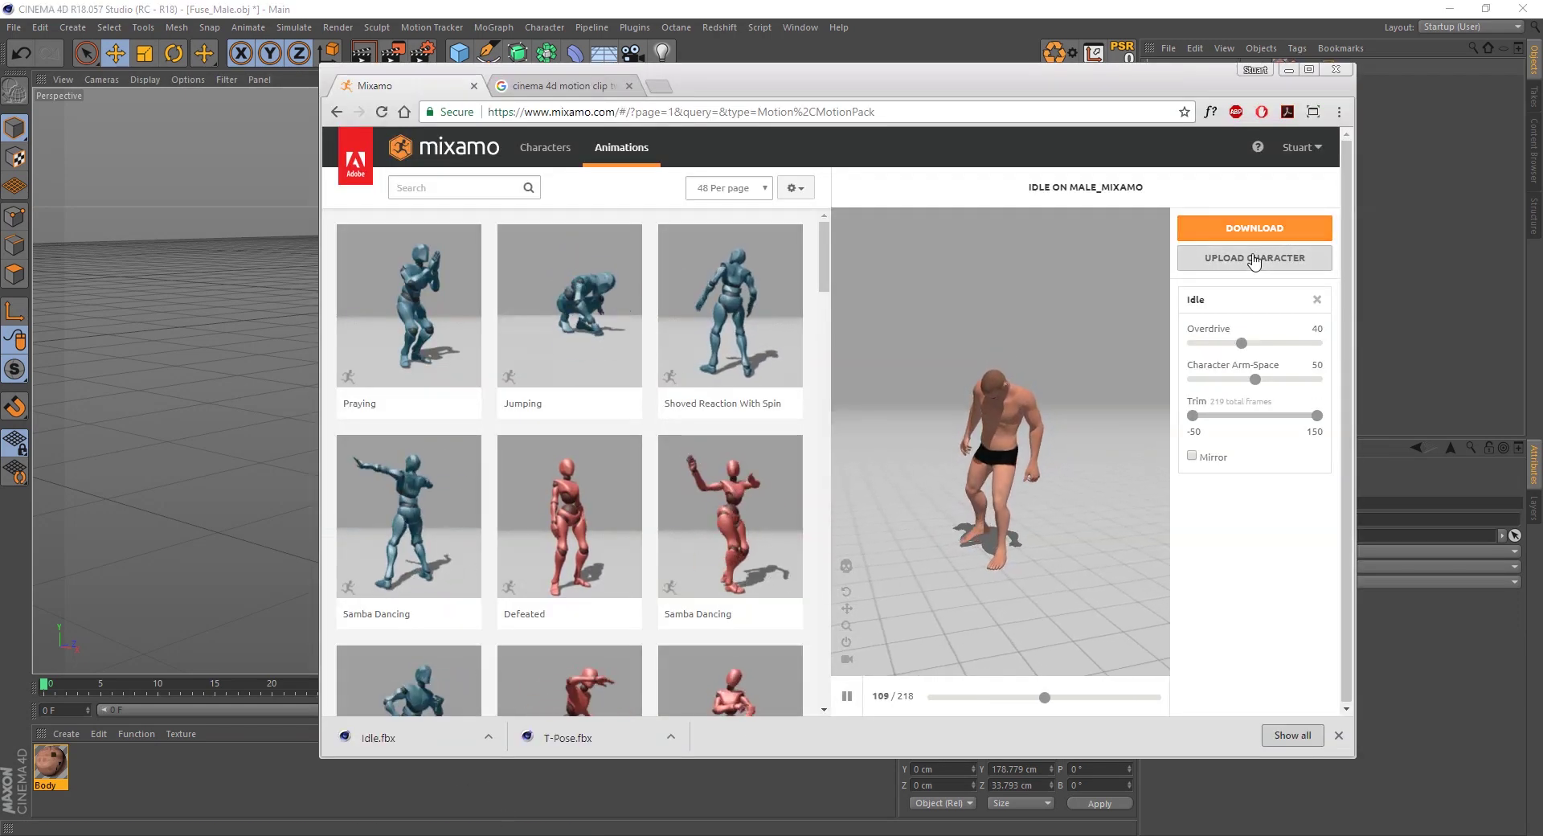
click(1249, 258)
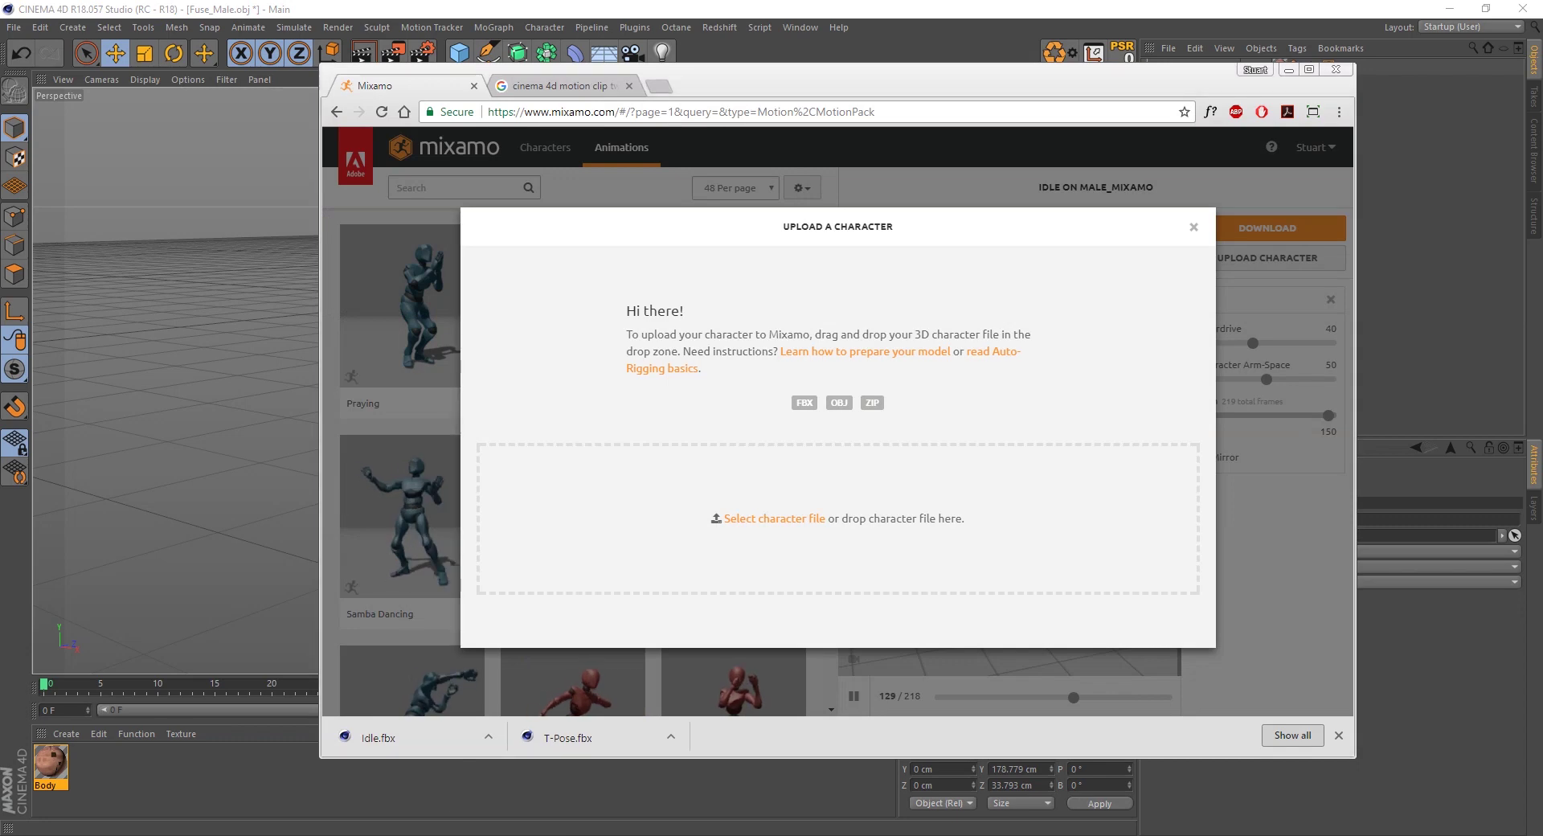
click(452, 792)
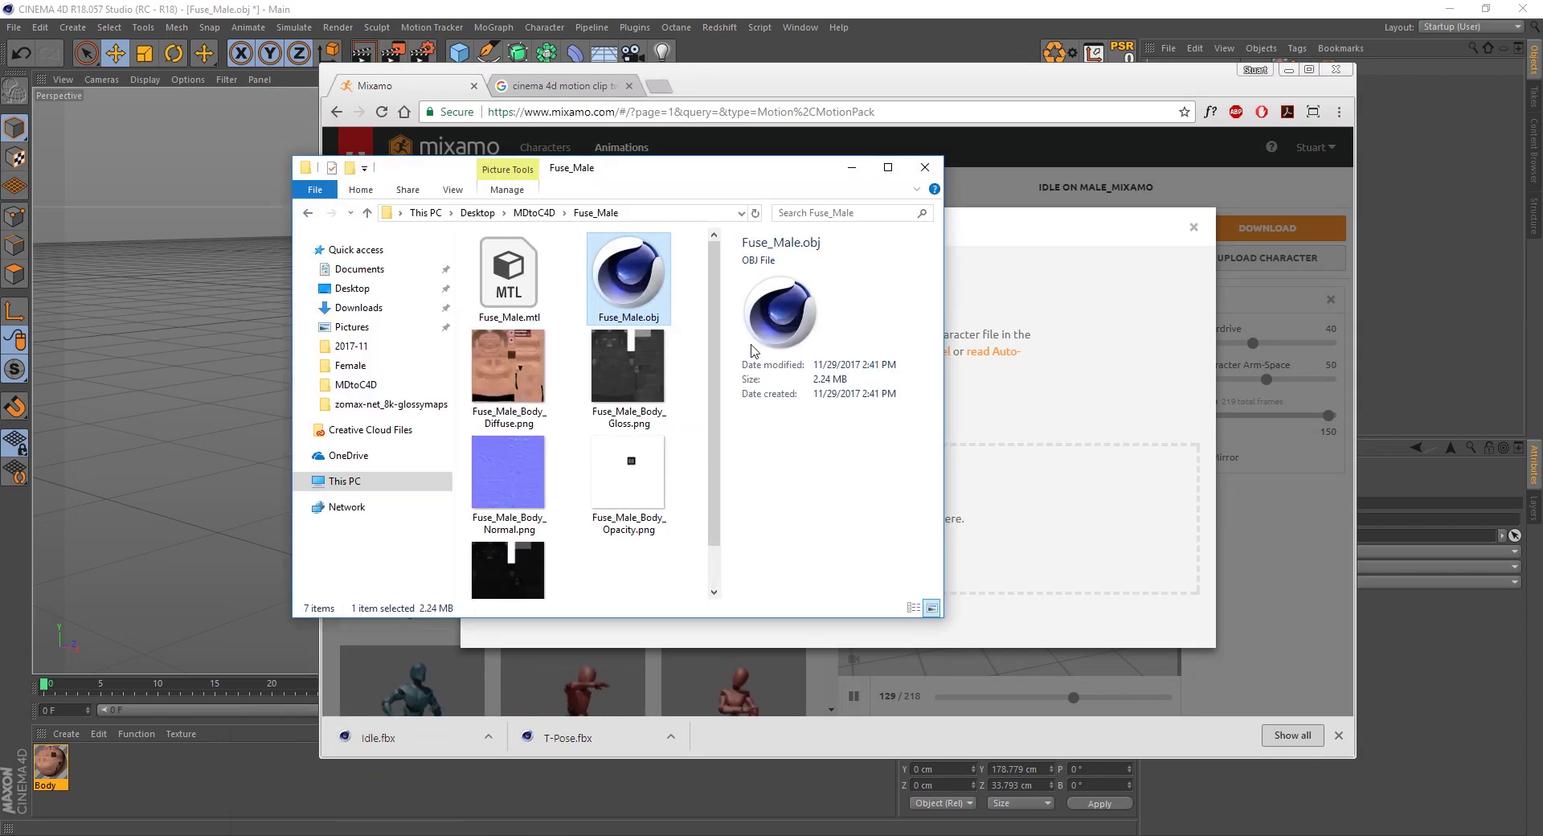
click(535, 212)
drag(665, 180, 1161, 183)
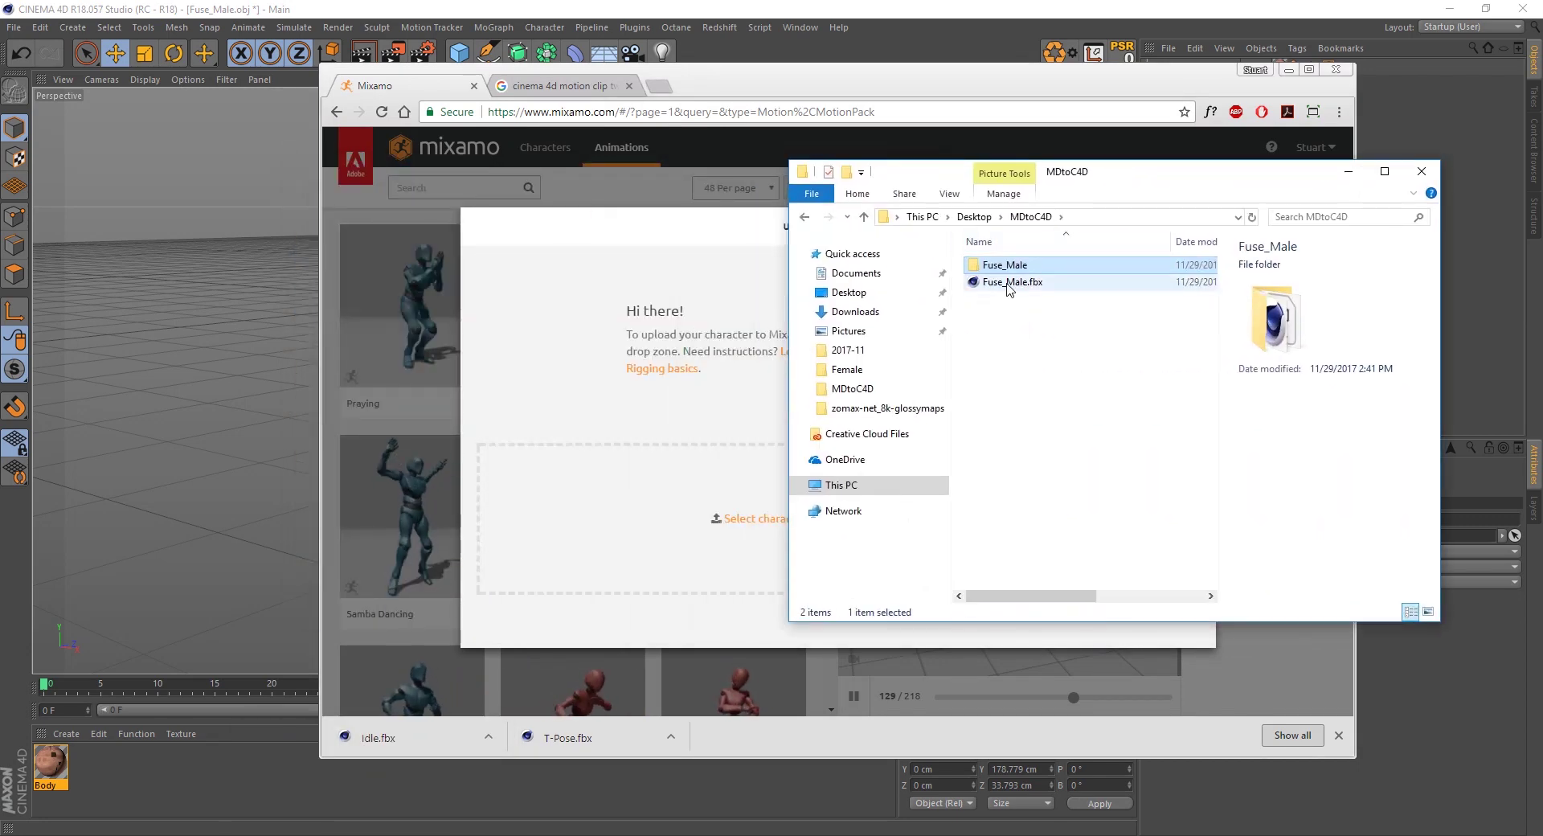
mouse_move(1013, 282)
mouse_down()
mouse_move(756, 459)
mouse_move(734, 457)
mouse_up()
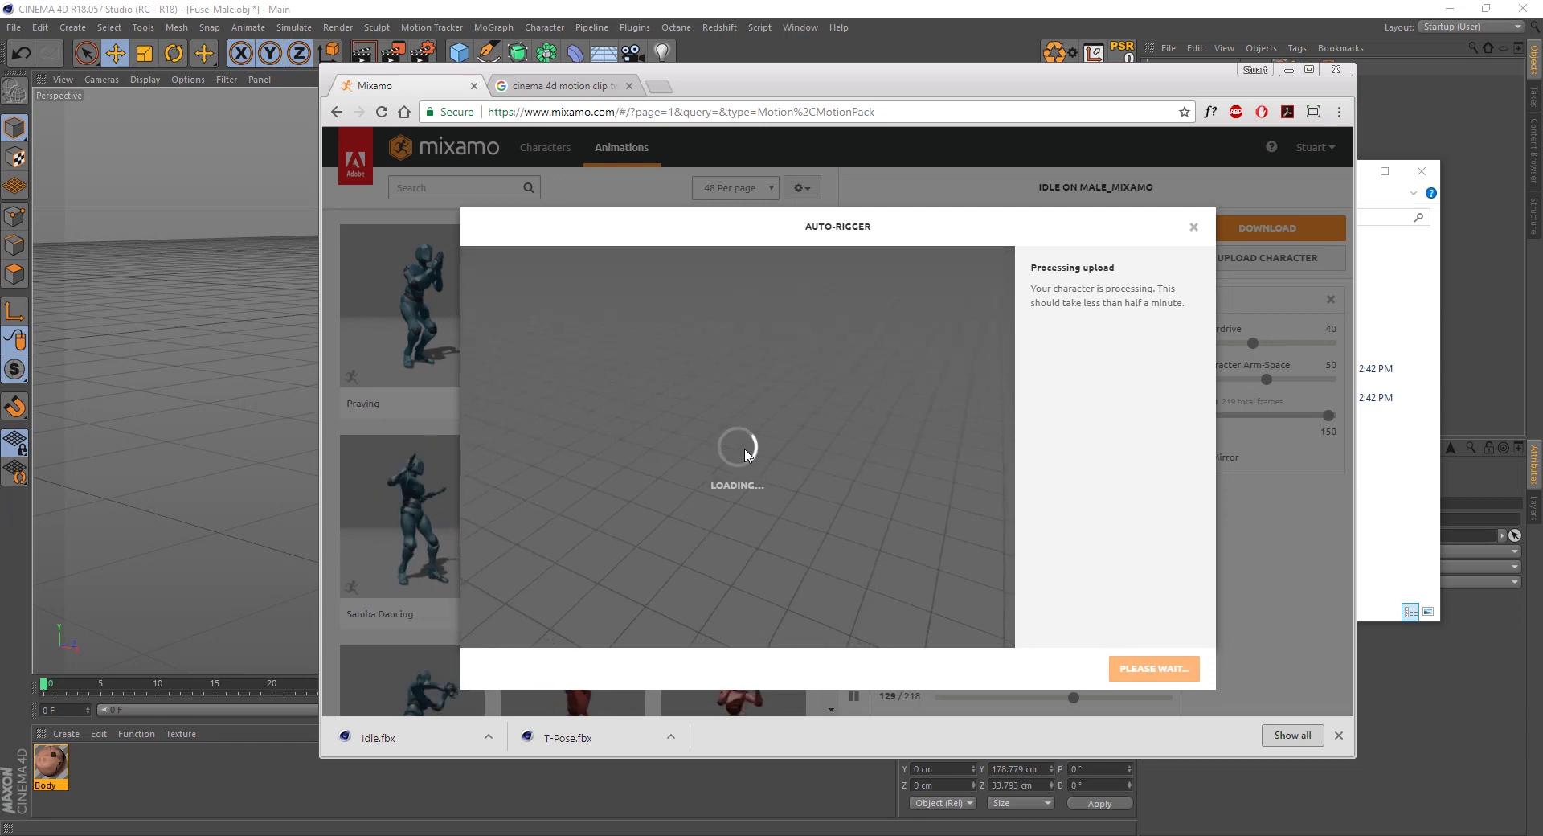
Place the chin, wrist, elbow, knee and groin markers on the male body
click(1195, 680)
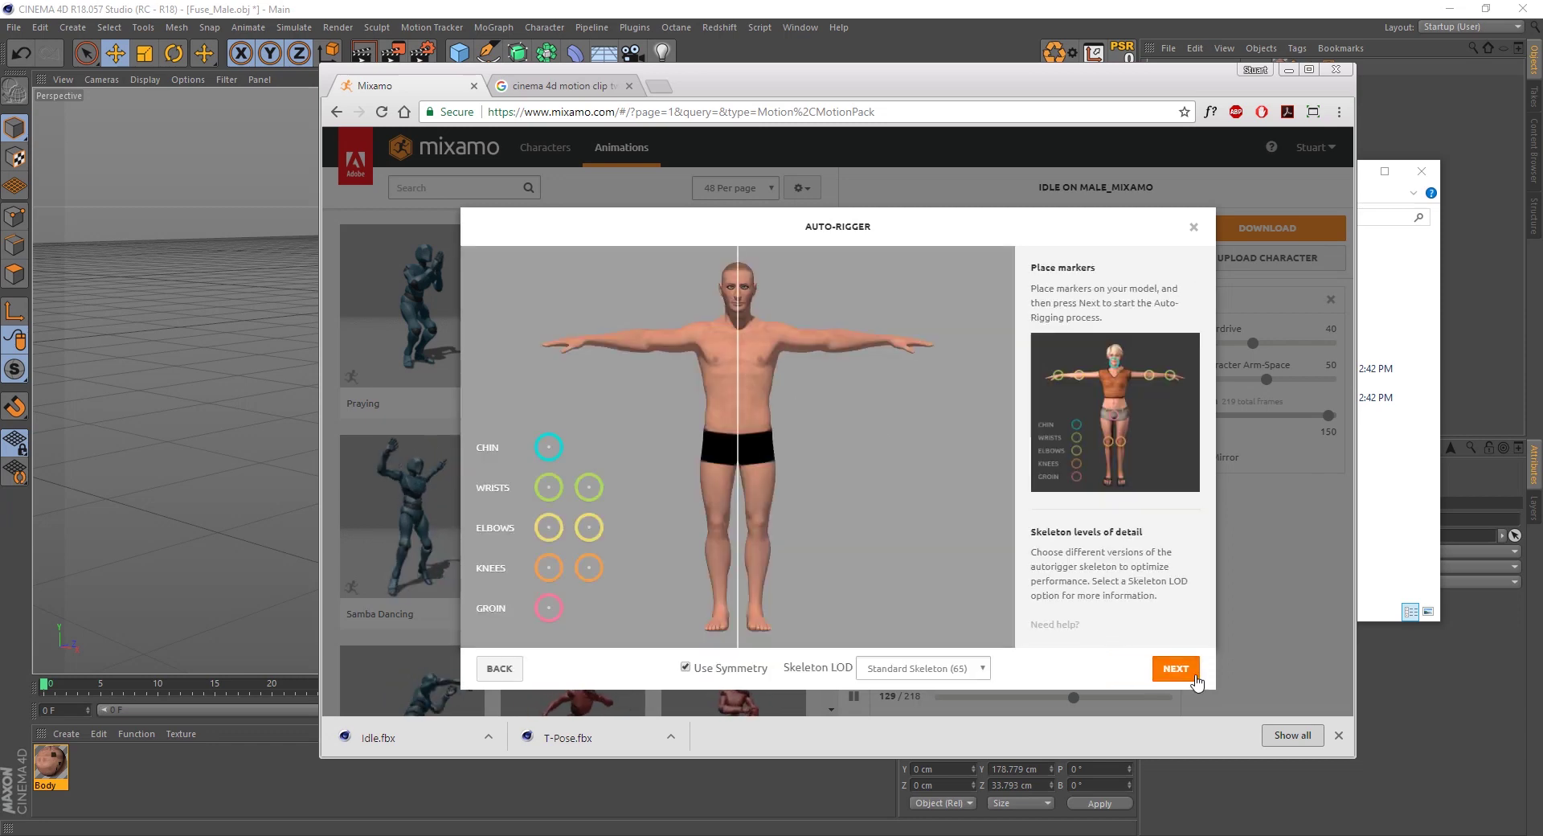
mouse_move(543, 457)
mouse_down()
mouse_move(786, 303)
mouse_move(738, 310)
mouse_up()
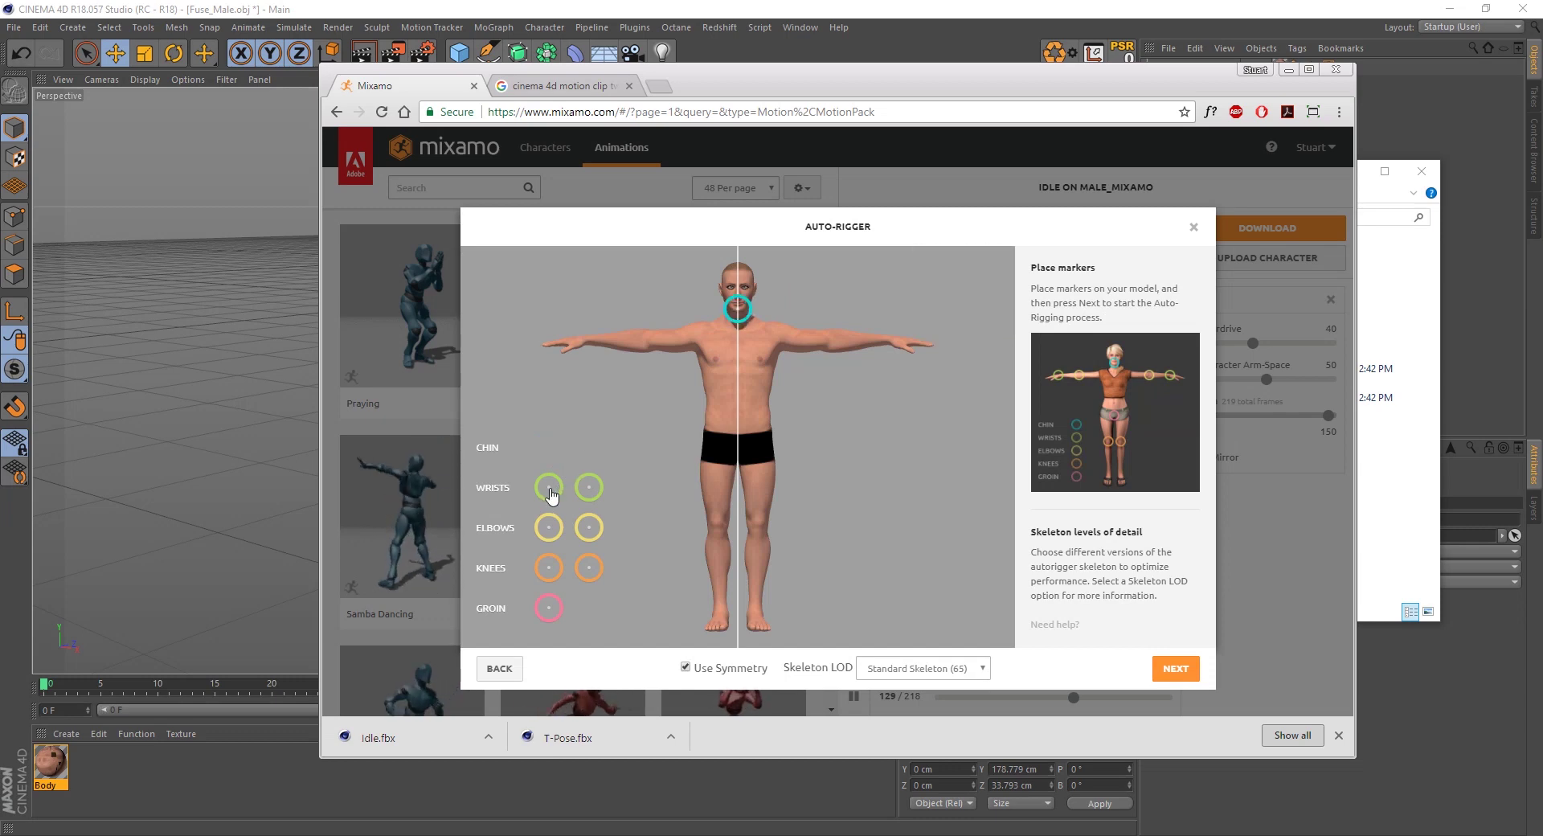
drag(550, 490, 586, 344)
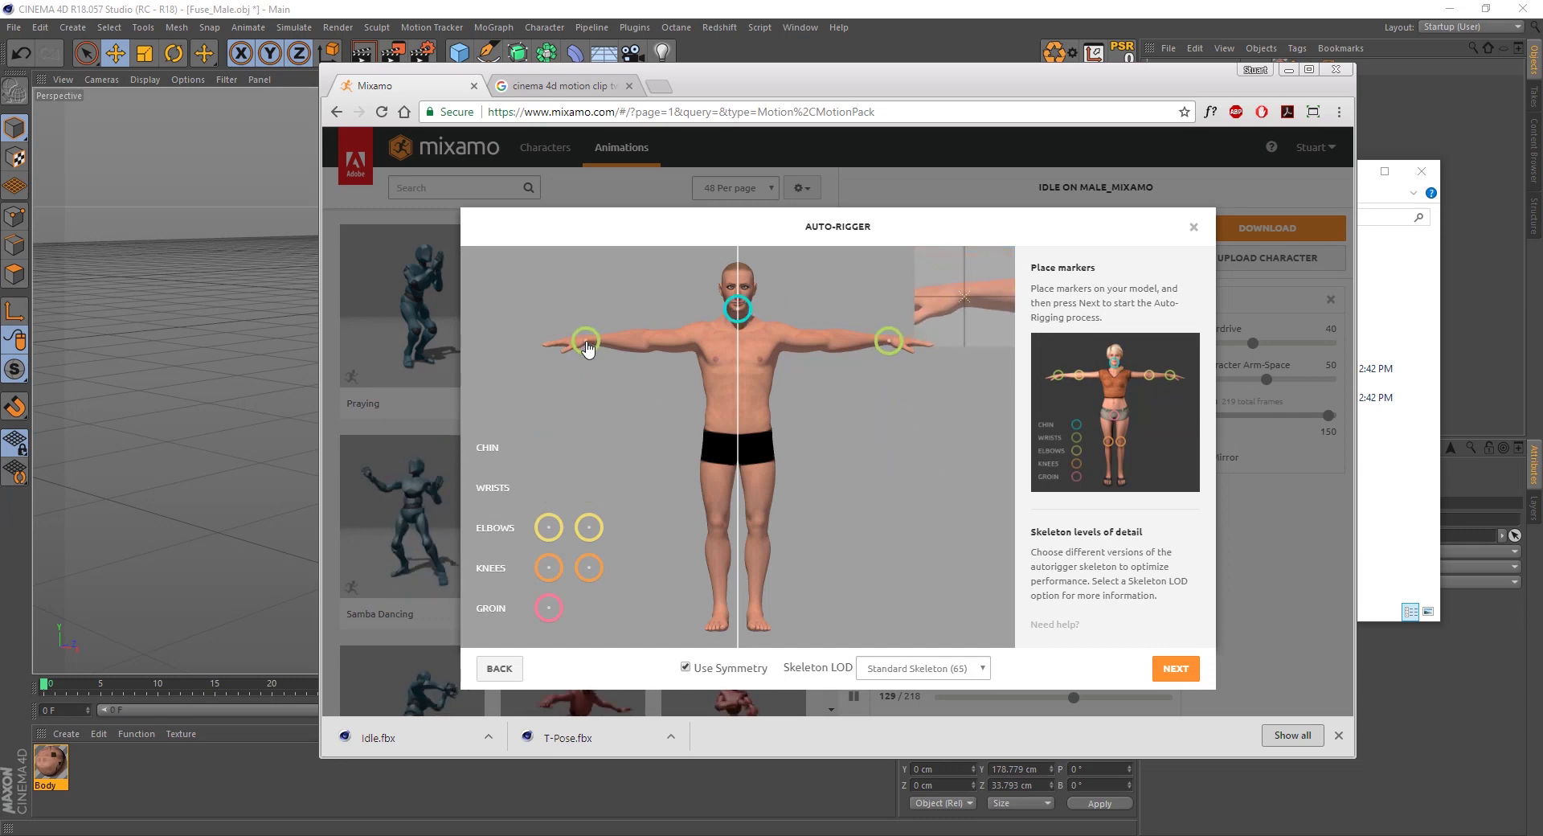
drag(549, 528, 646, 347)
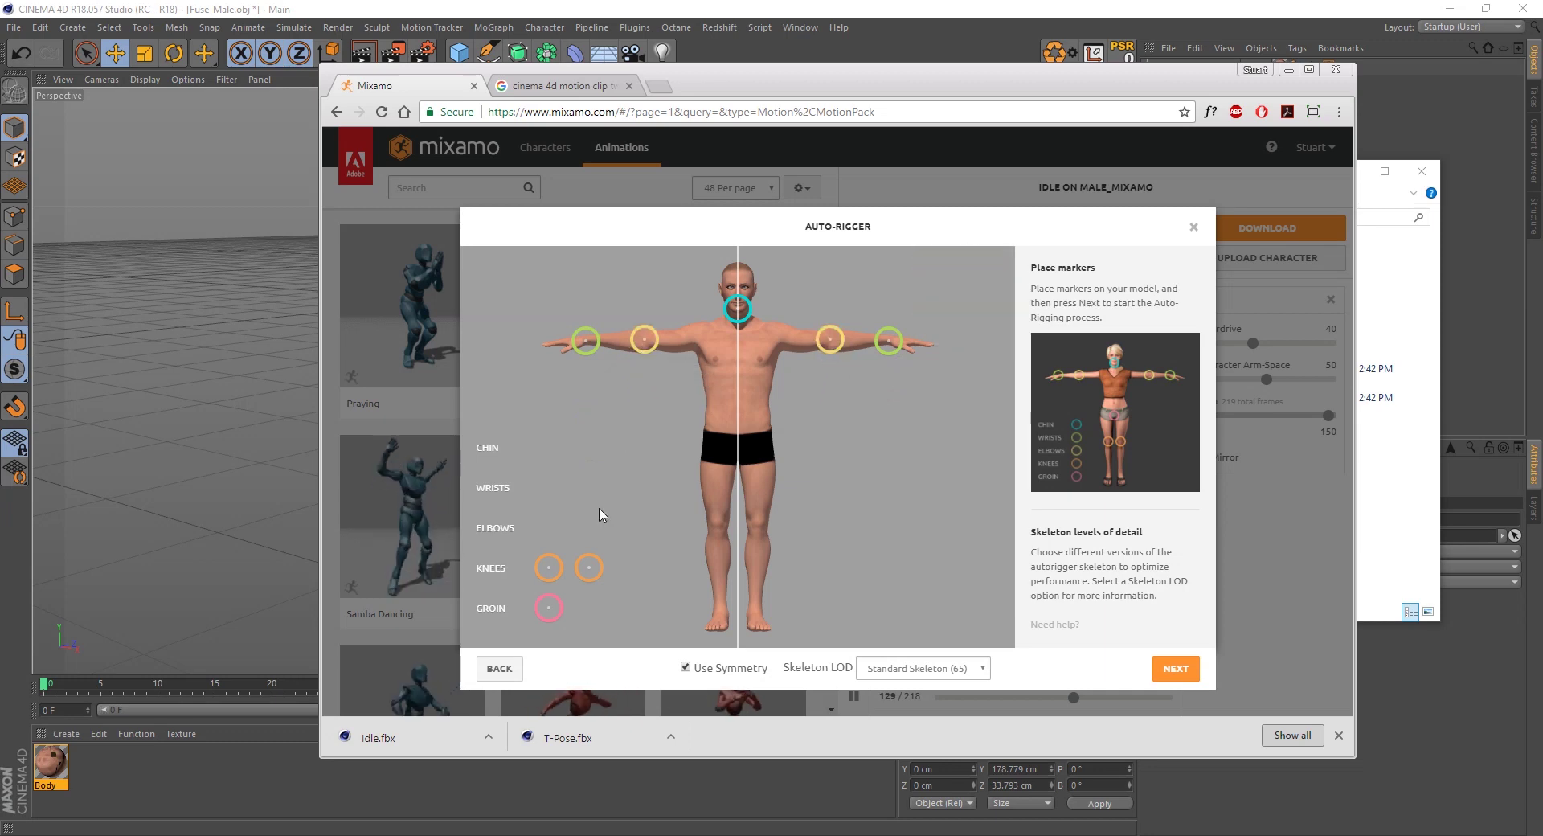
drag(549, 568, 720, 528)
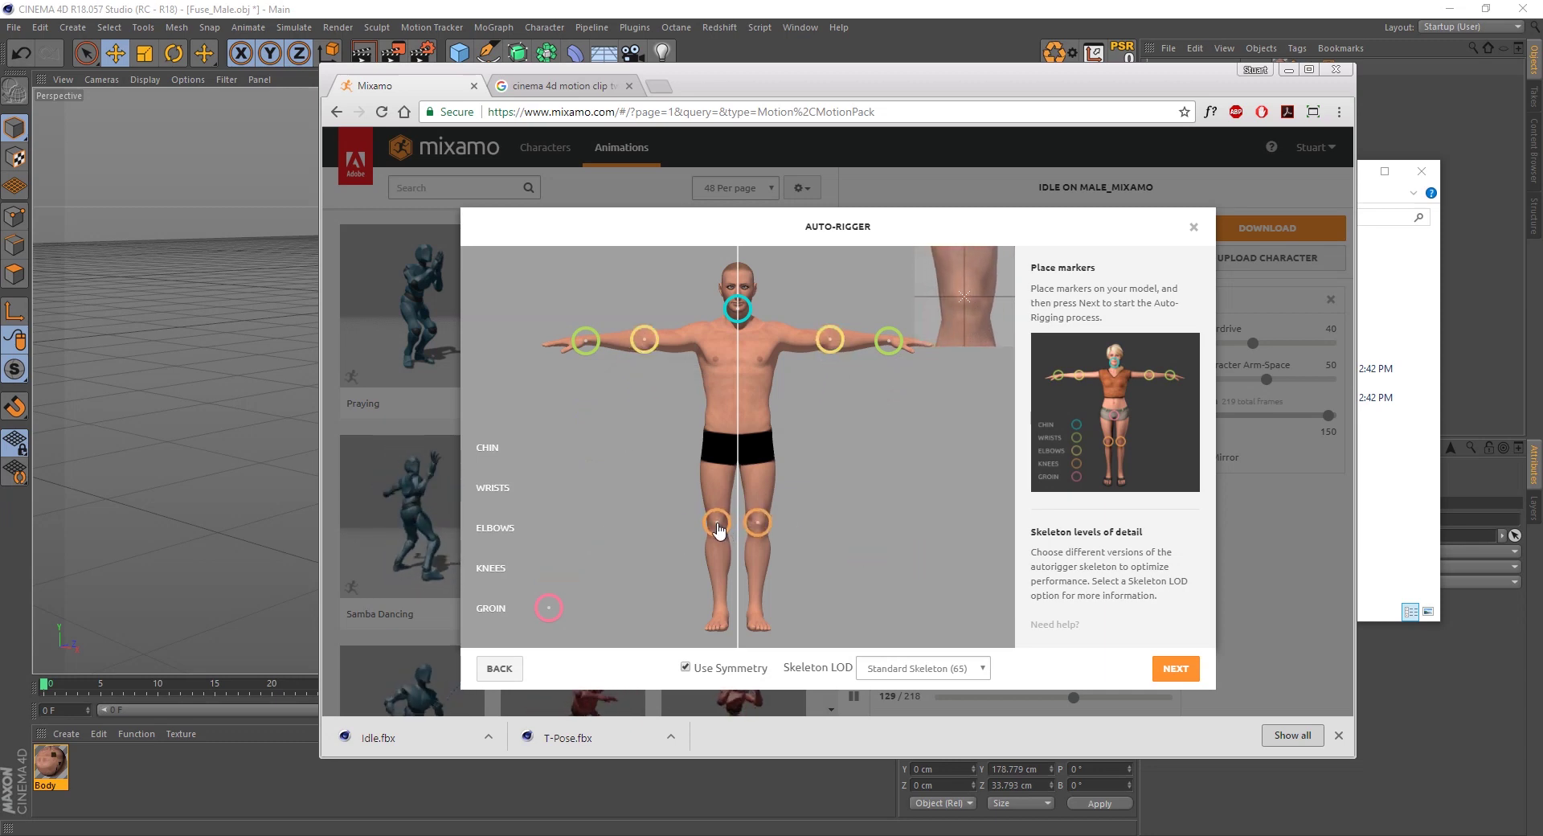
drag(541, 622, 552, 616)
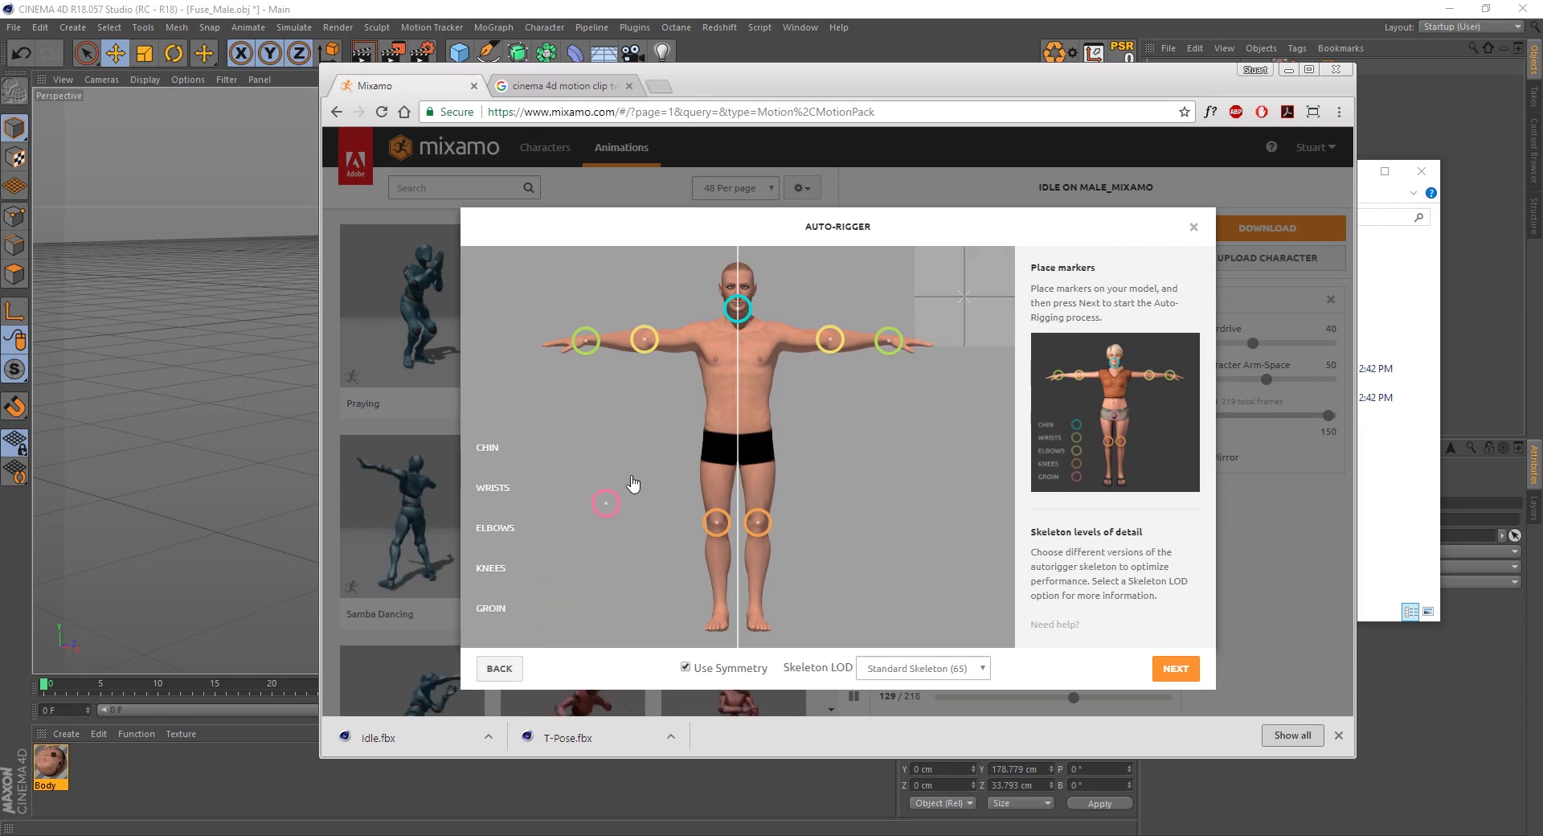
drag(634, 482, 740, 456)
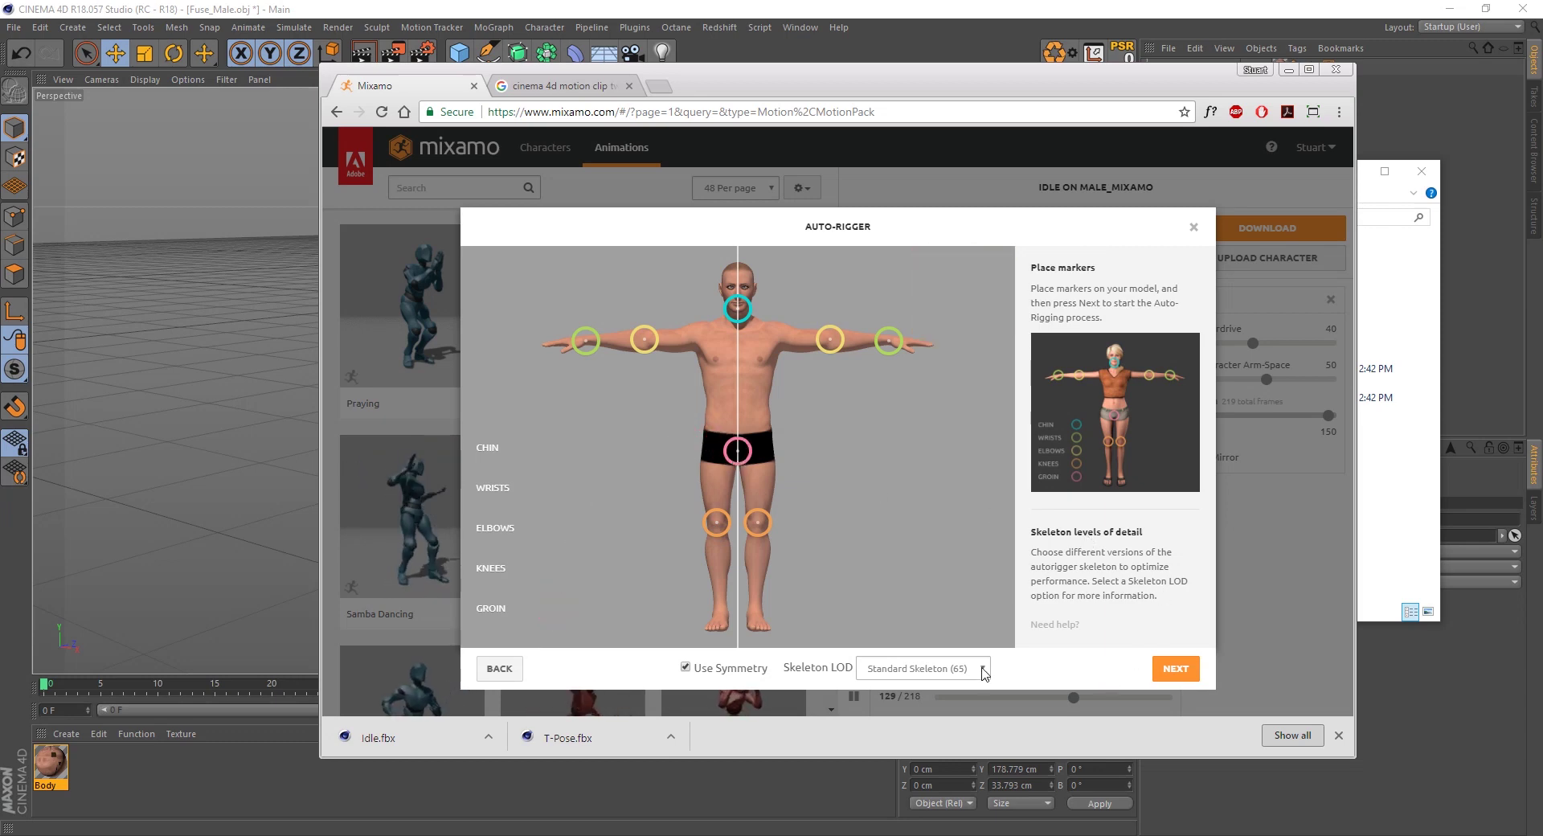
Keep Standard Skeleton (65), run auto-rigging, and confirm the rigged character
click(984, 672)
click(934, 688)
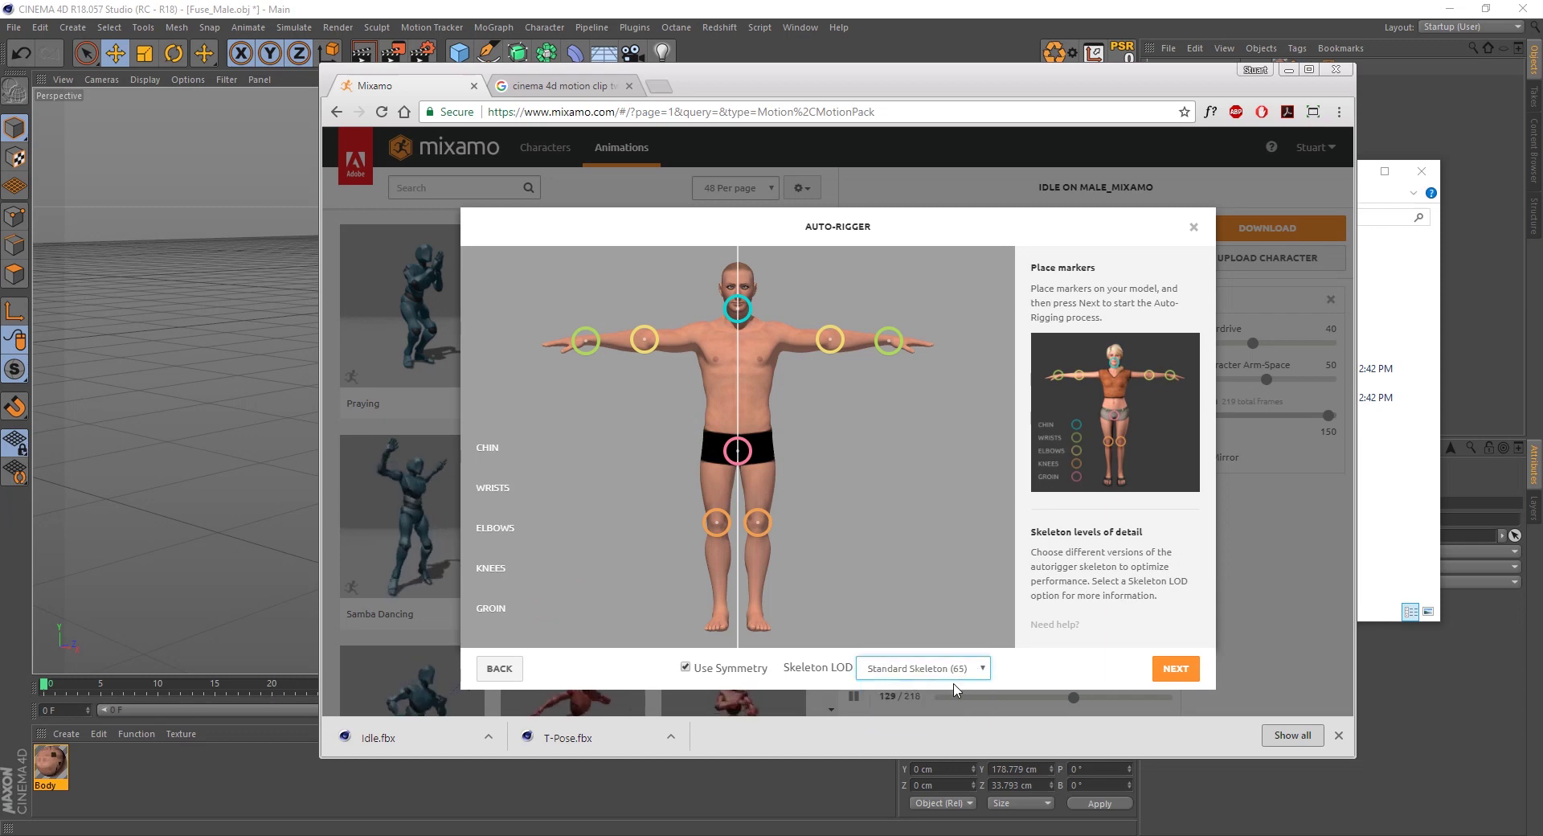
click(1160, 667)
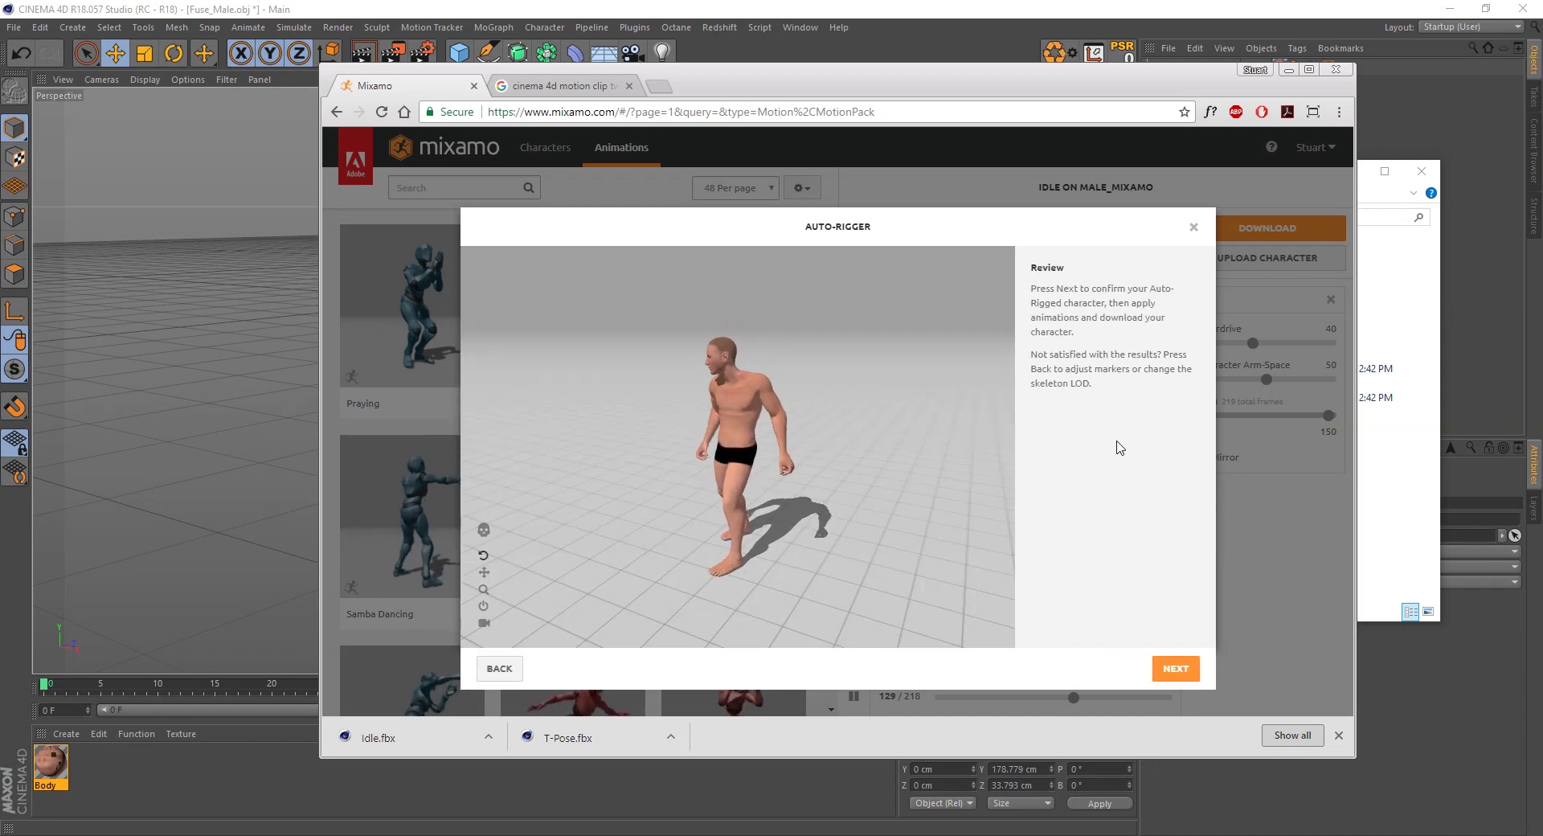
click(1176, 670)
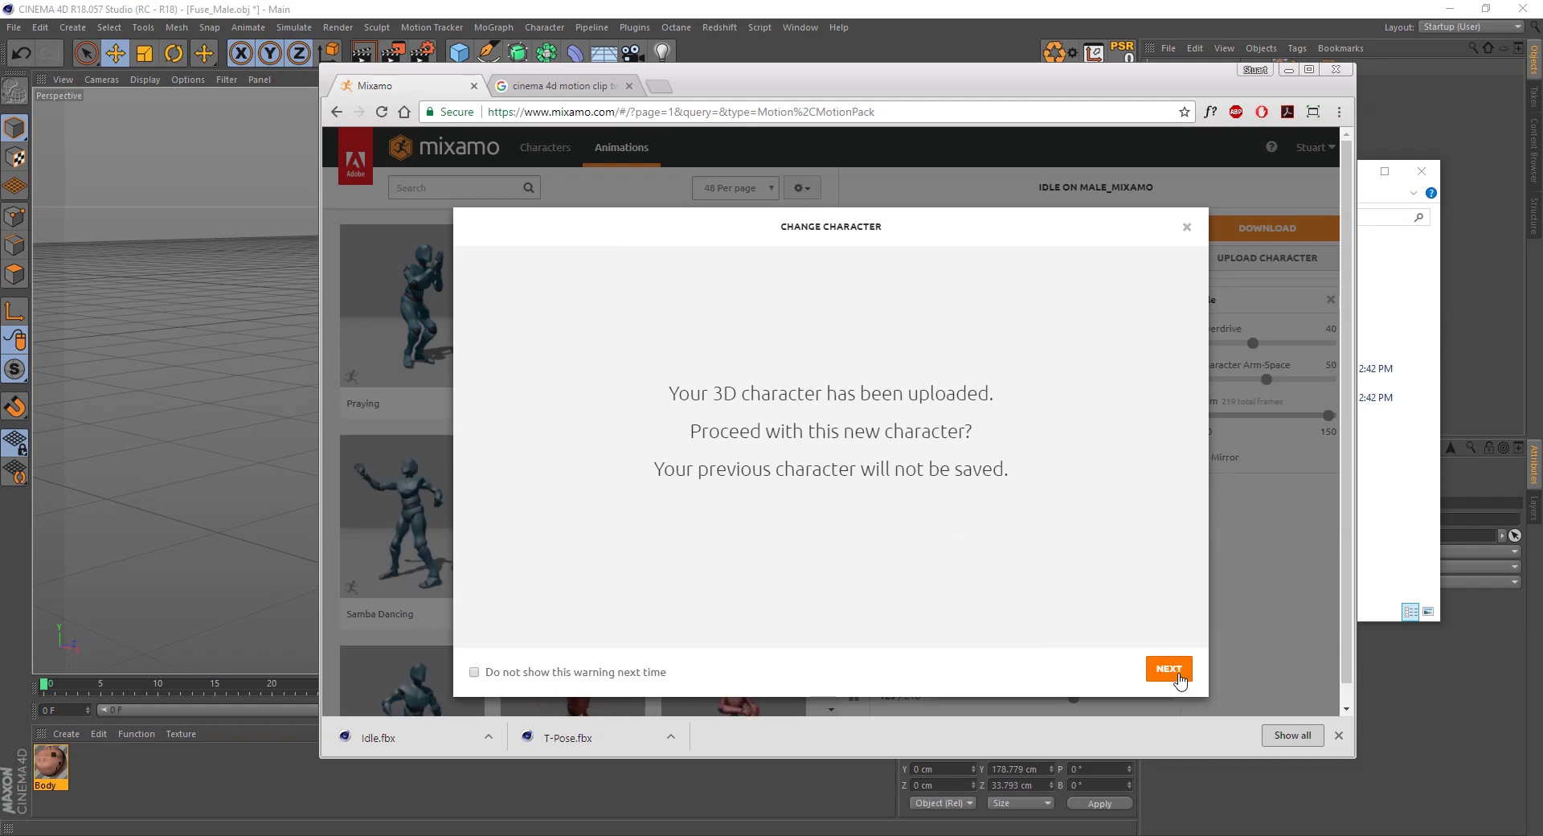
click(1178, 676)
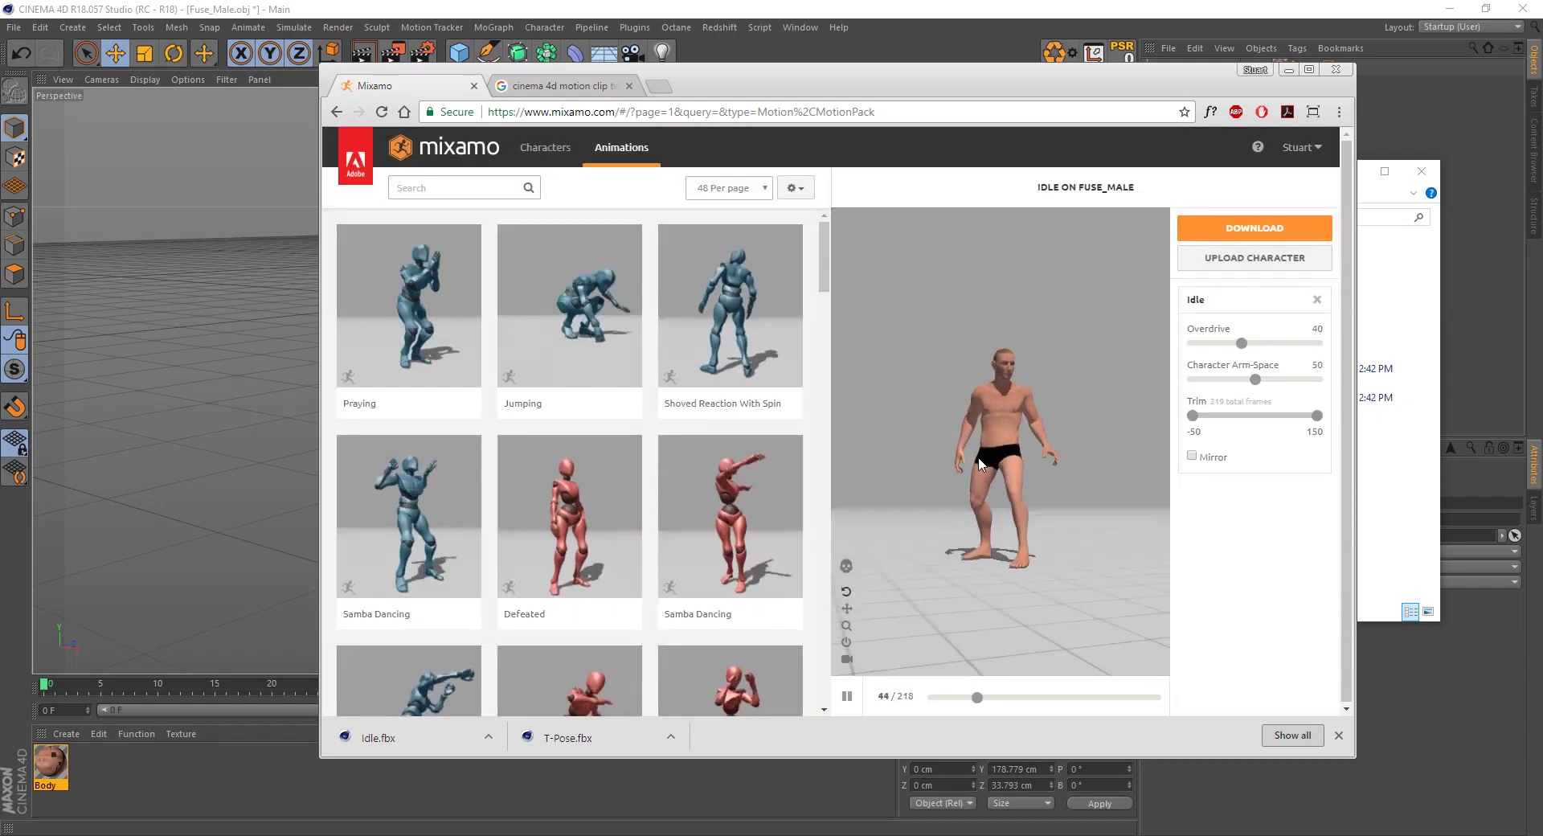
Search 't pose', apply the T-Pose animation, and download it as FBX with skin
click(452, 186)
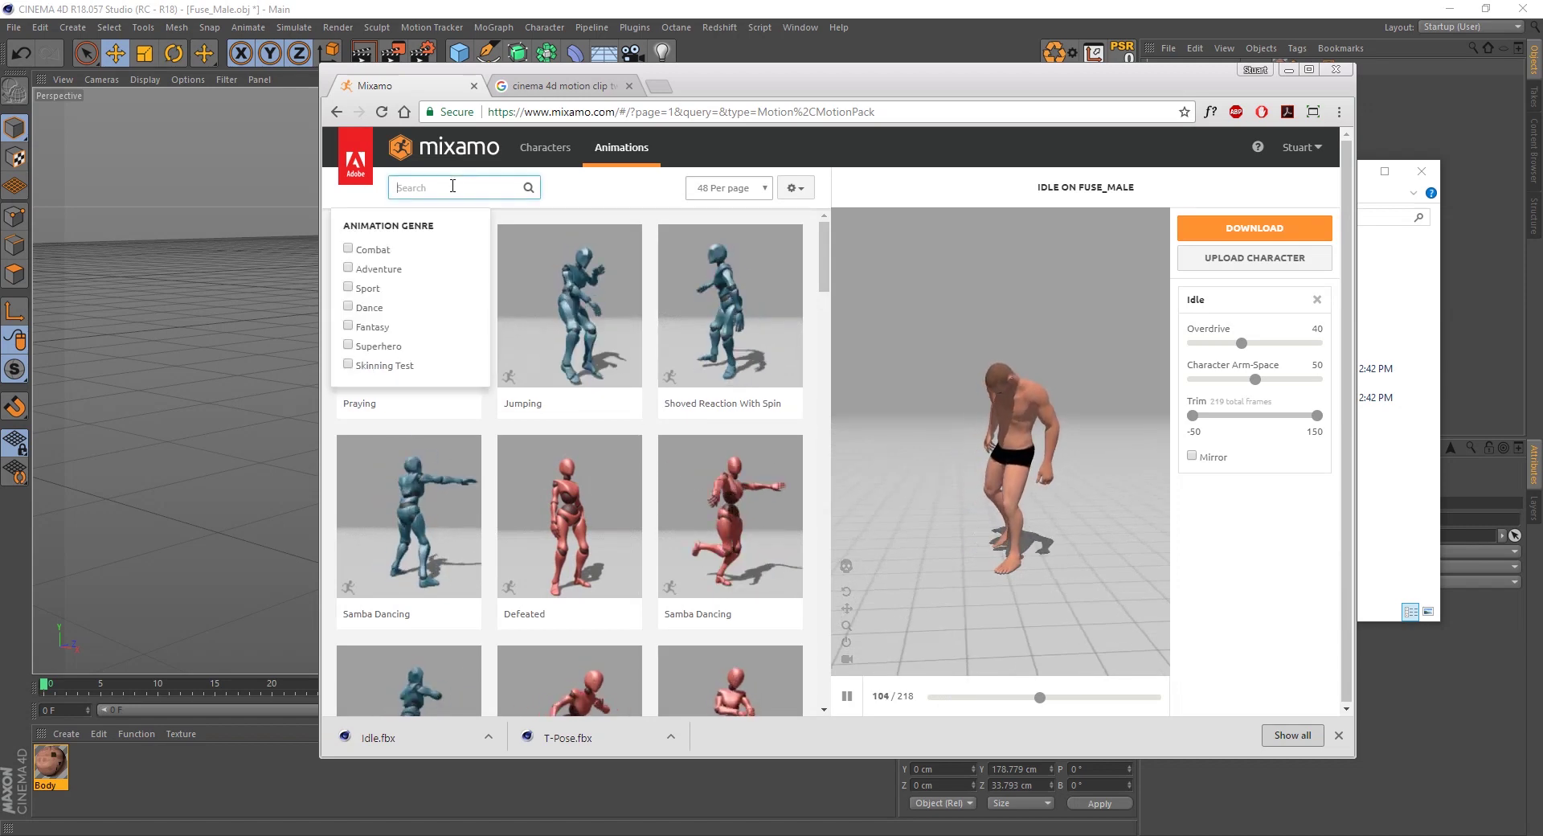
text(t pod)
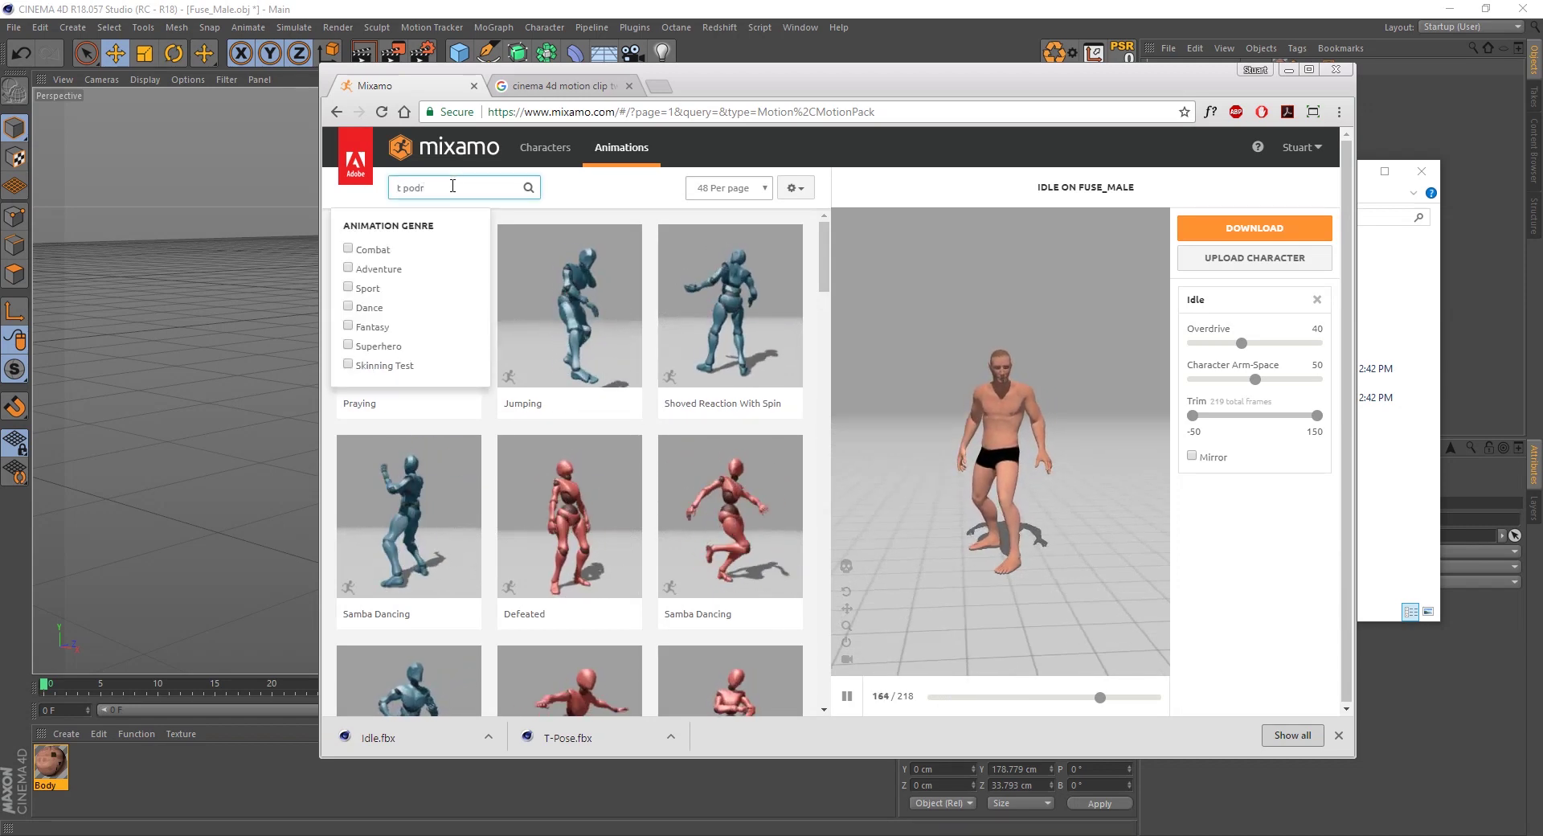
key(BackSpace)
text(se)
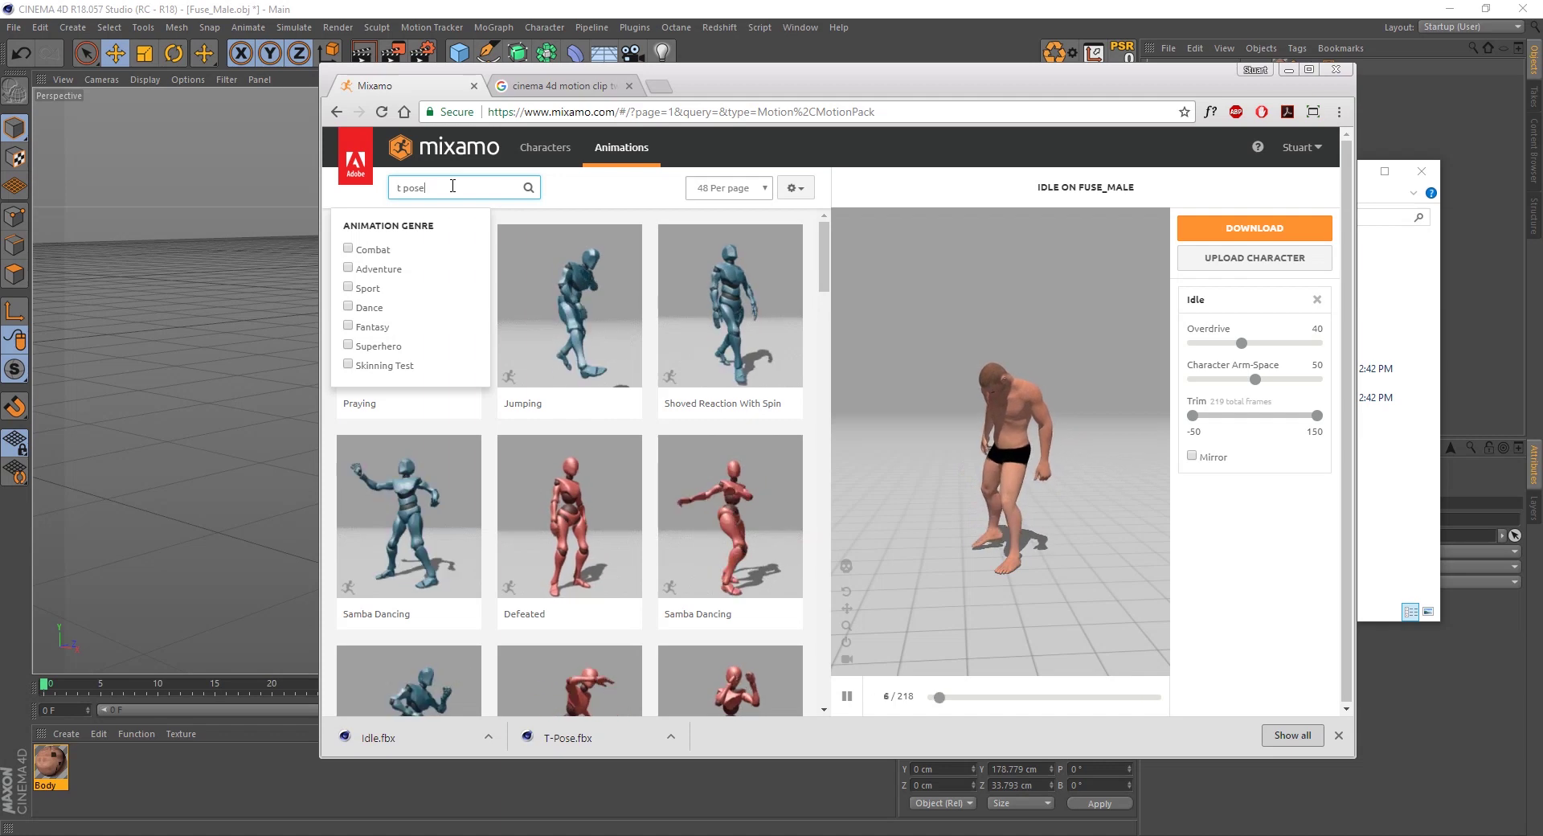
key(Return)
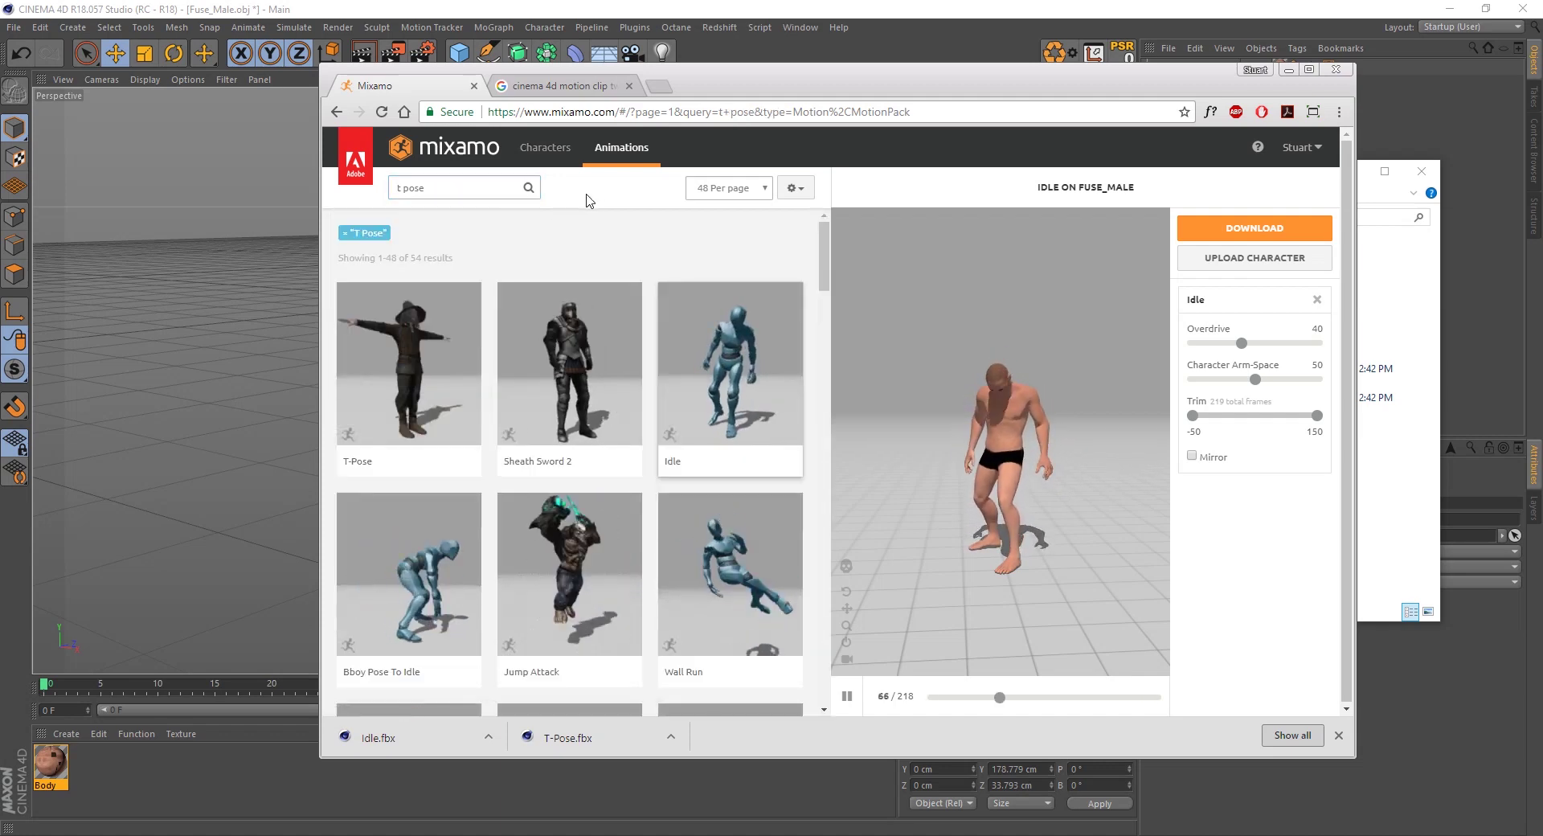
click(434, 349)
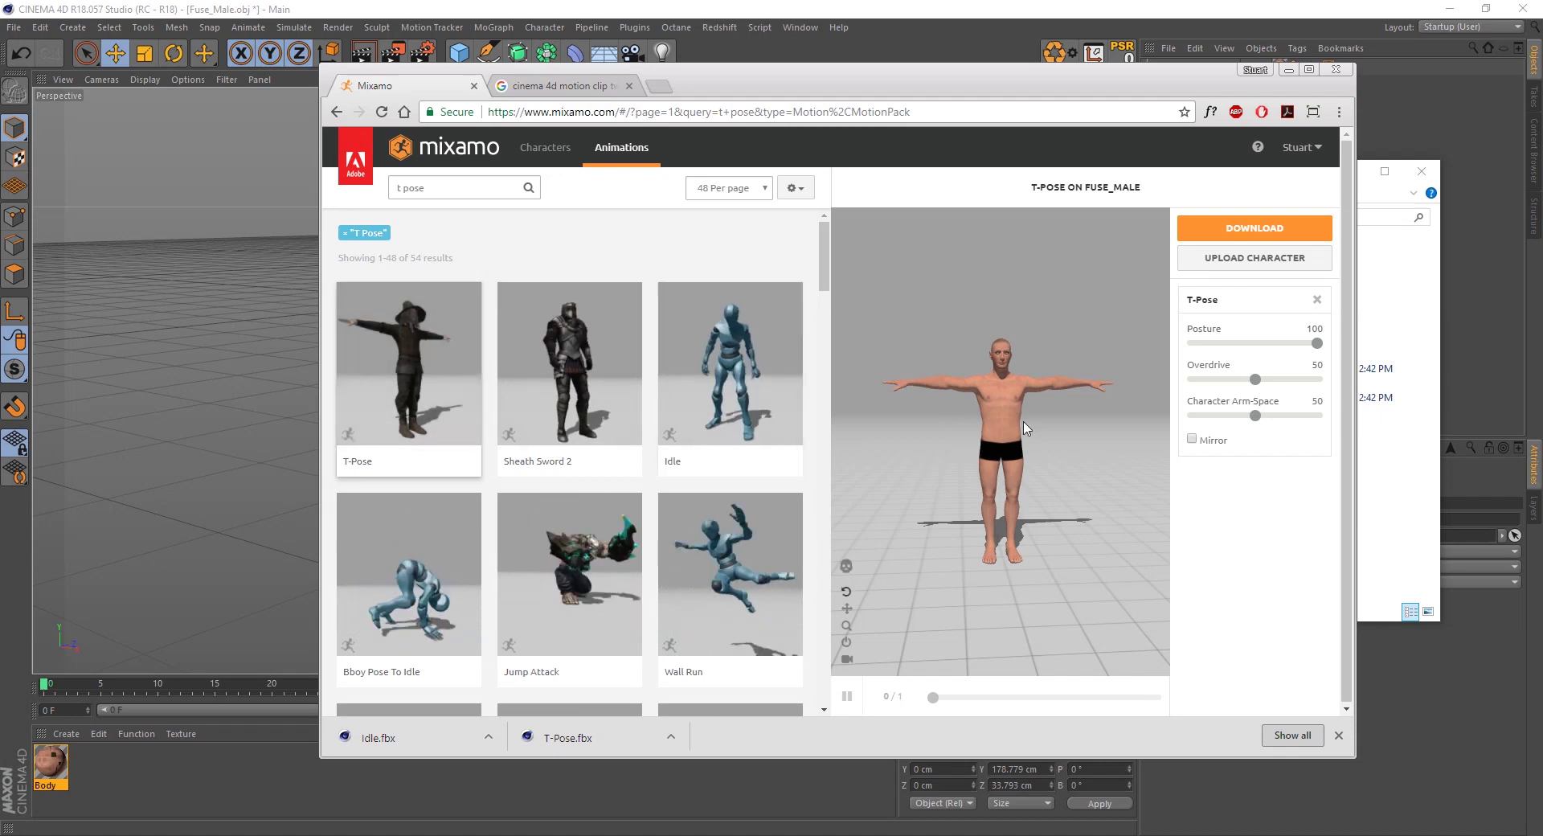
click(1271, 233)
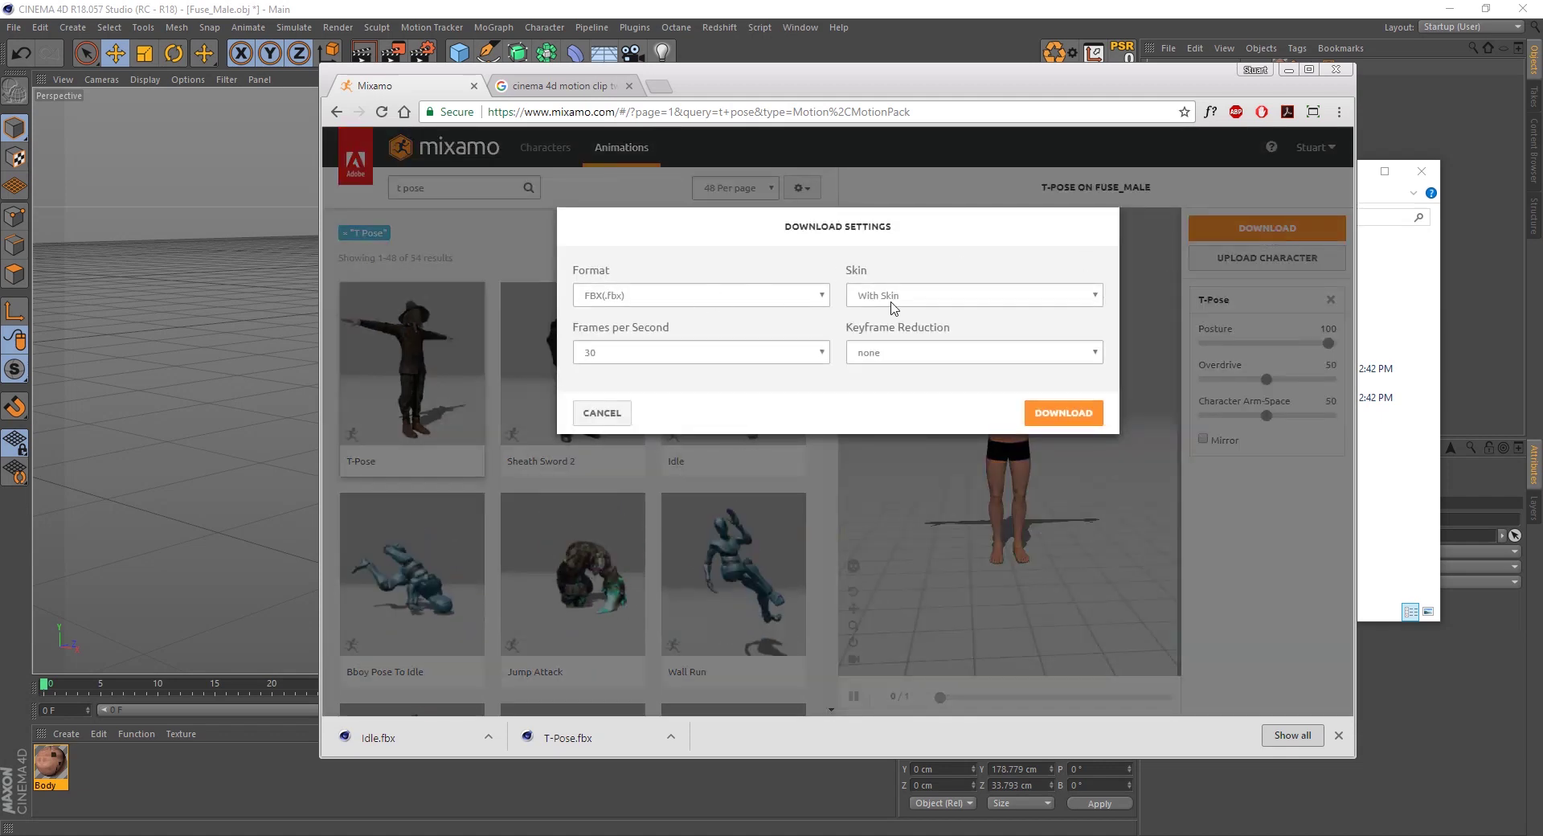
click(1057, 413)
Open a second Explorer window showing the Downloads folder beside MDtoC4D
click(1380, 485)
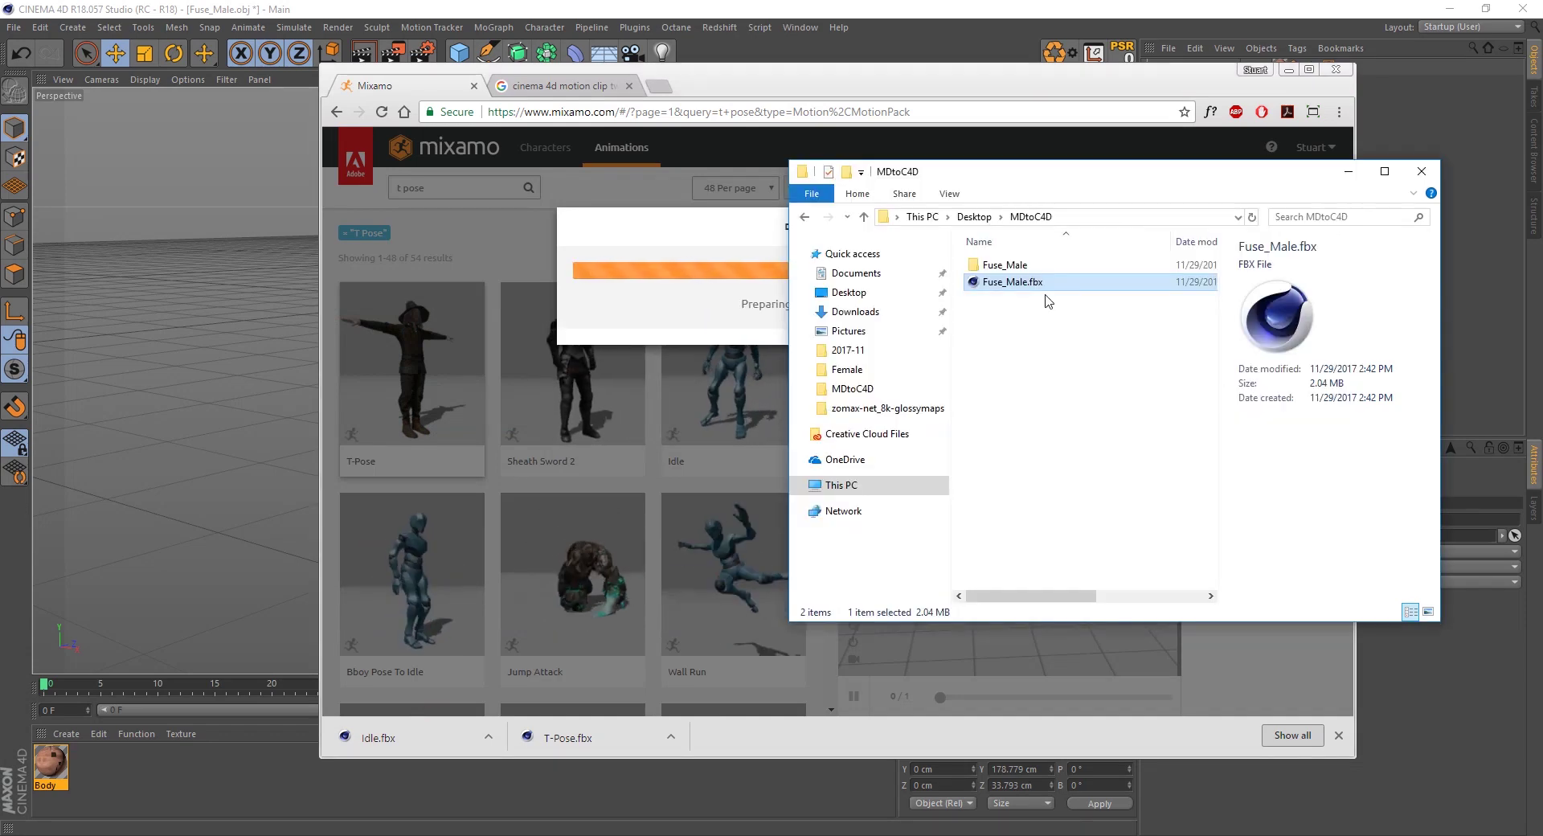
drag(1009, 184, 968, 177)
key(ctrl+n)
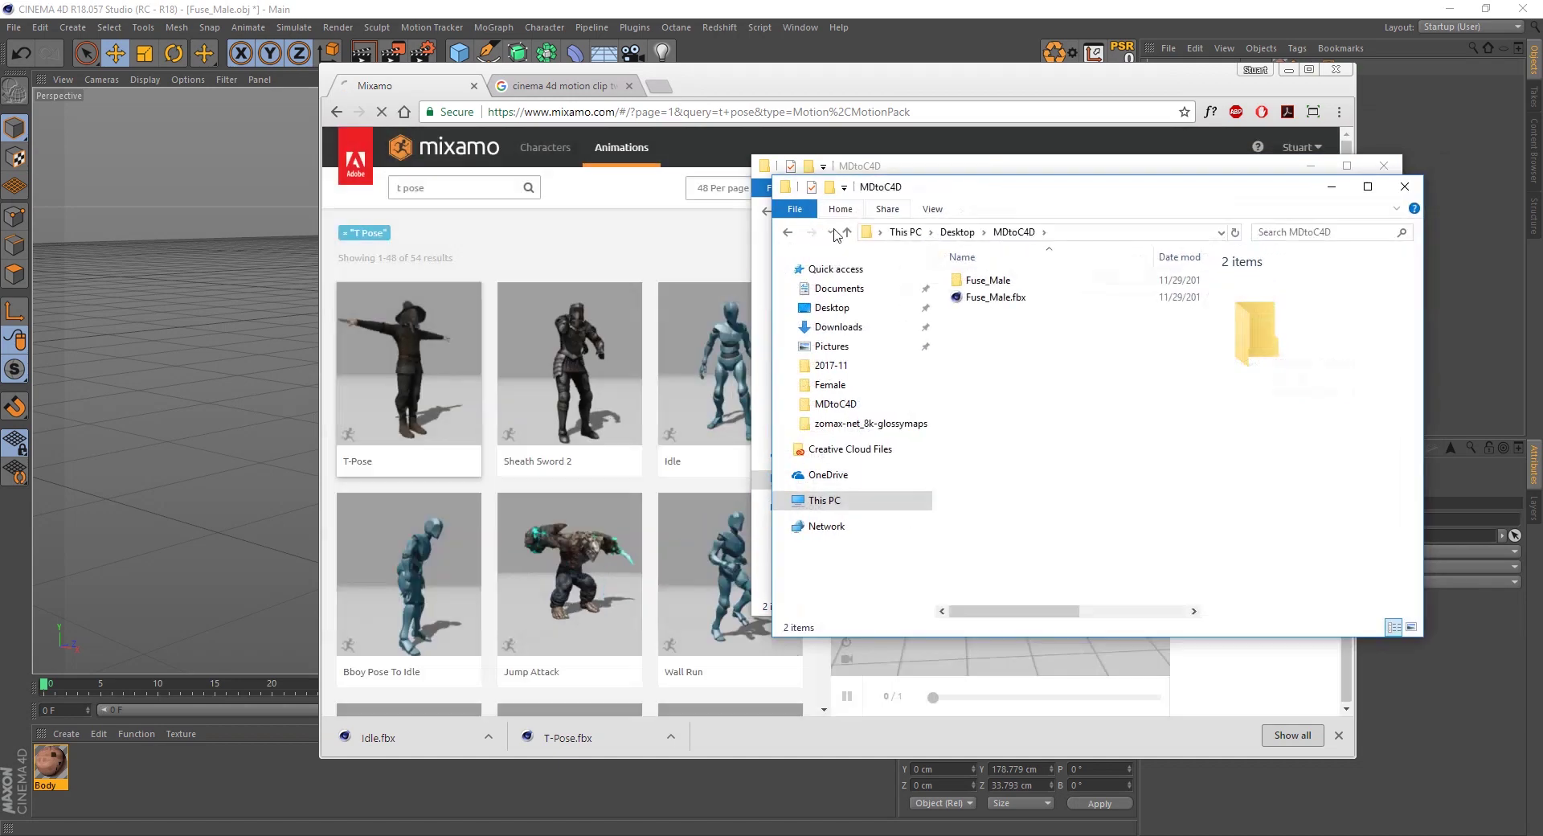
click(838, 327)
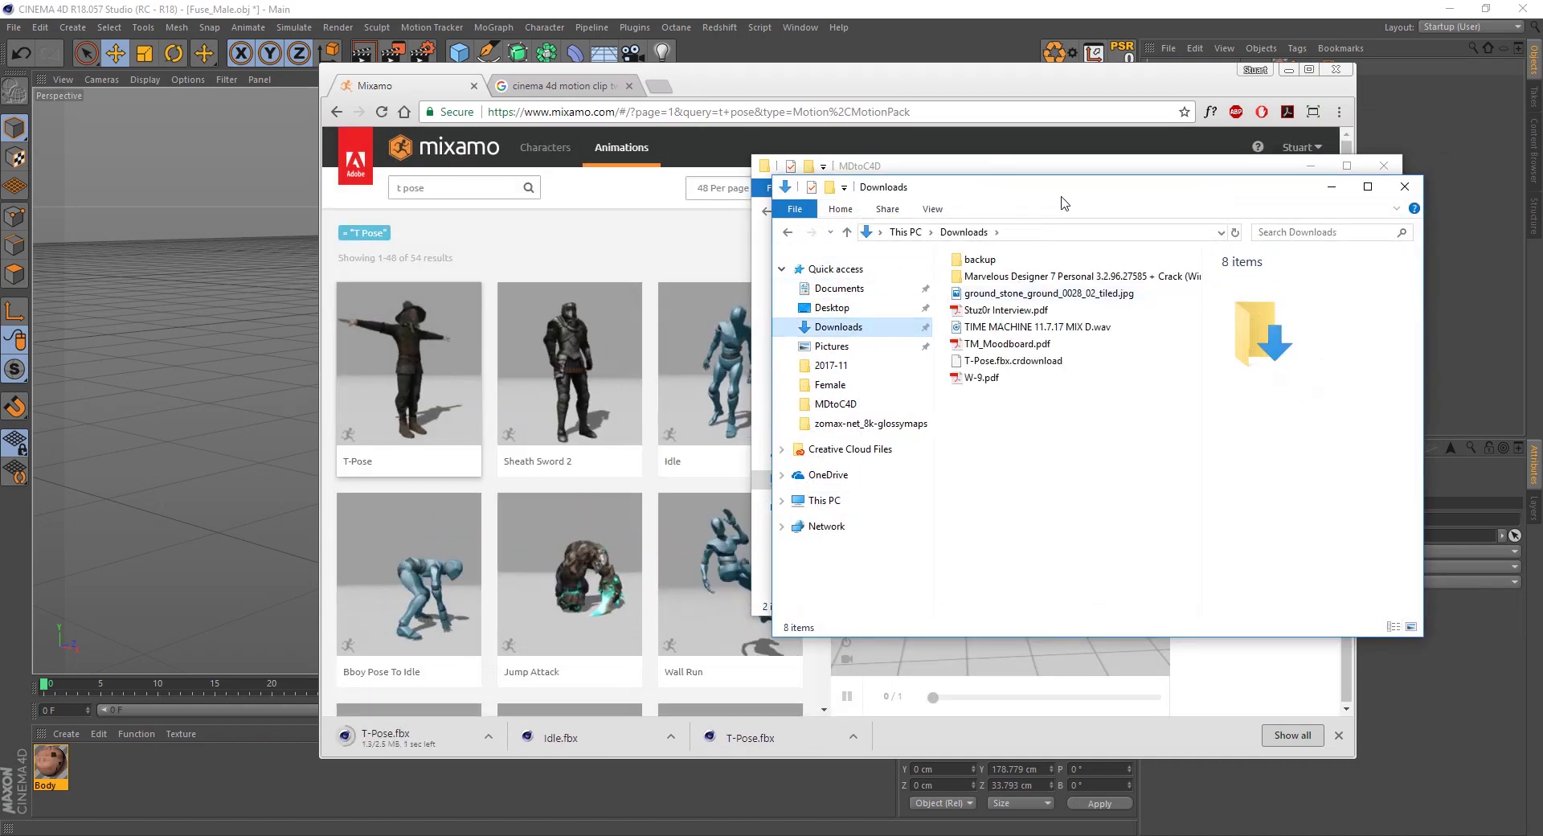
Move T-Pose.fbx from Downloads into the MDtoC4D folder and bring Mixamo back
drag(1067, 199, 641, 230)
click(1006, 189)
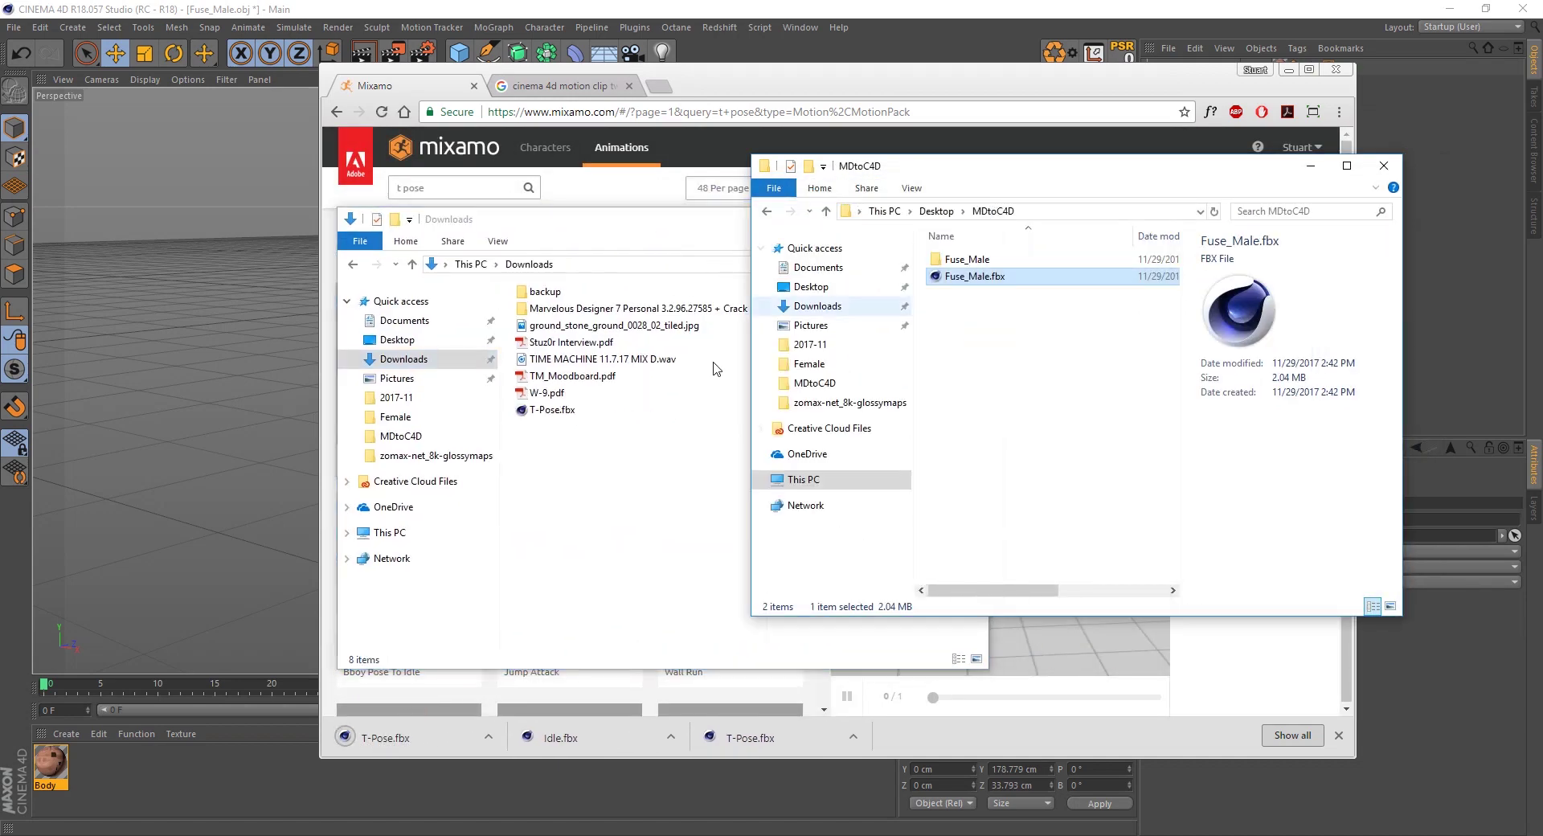
drag(571, 411, 1021, 392)
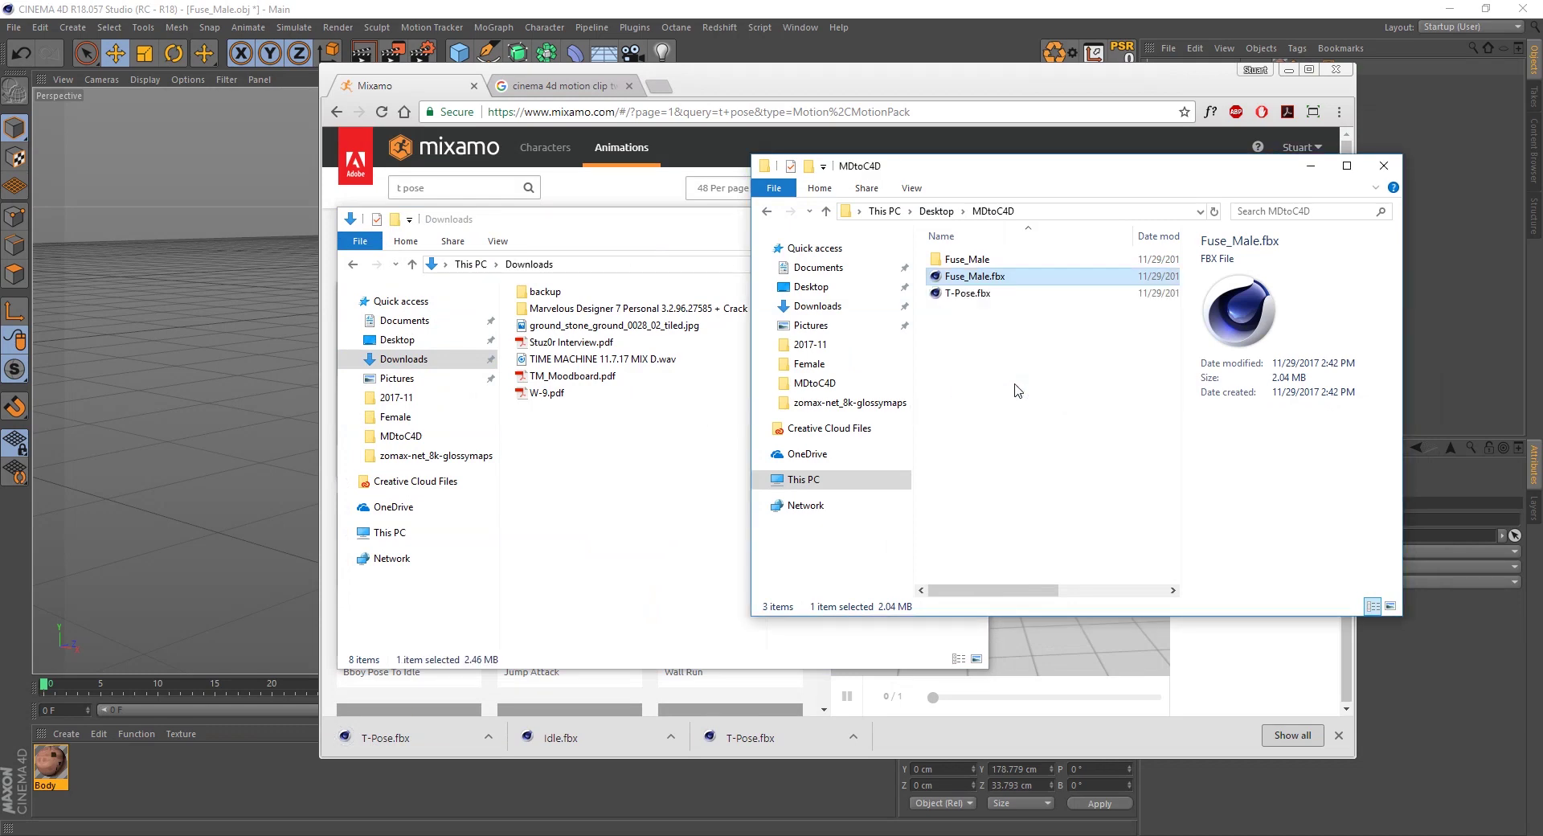
click(871, 91)
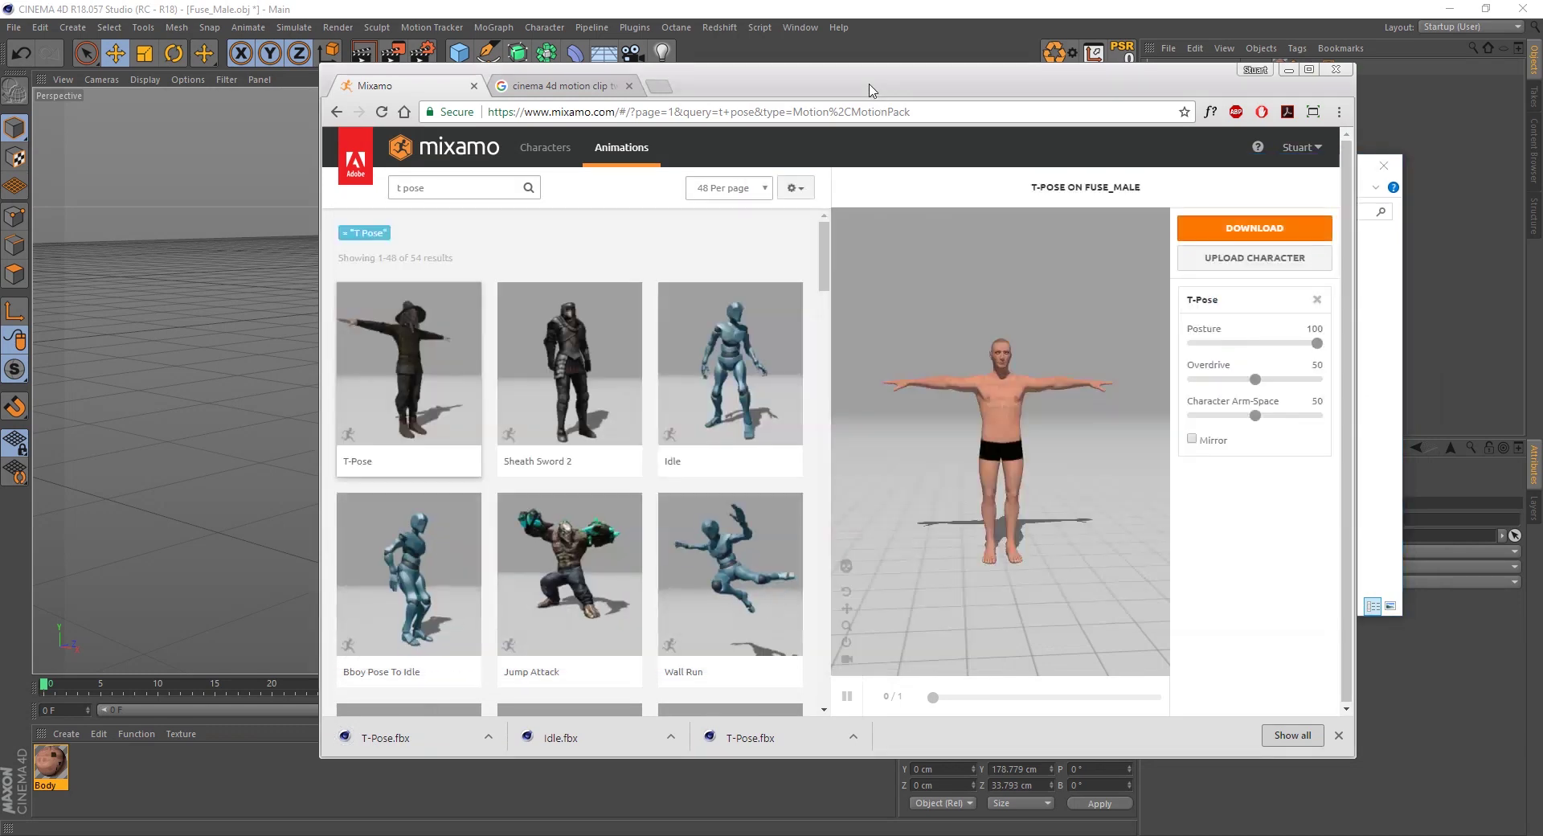
Search 'walk' and apply a Walking animation to the character
triple_click(460, 182)
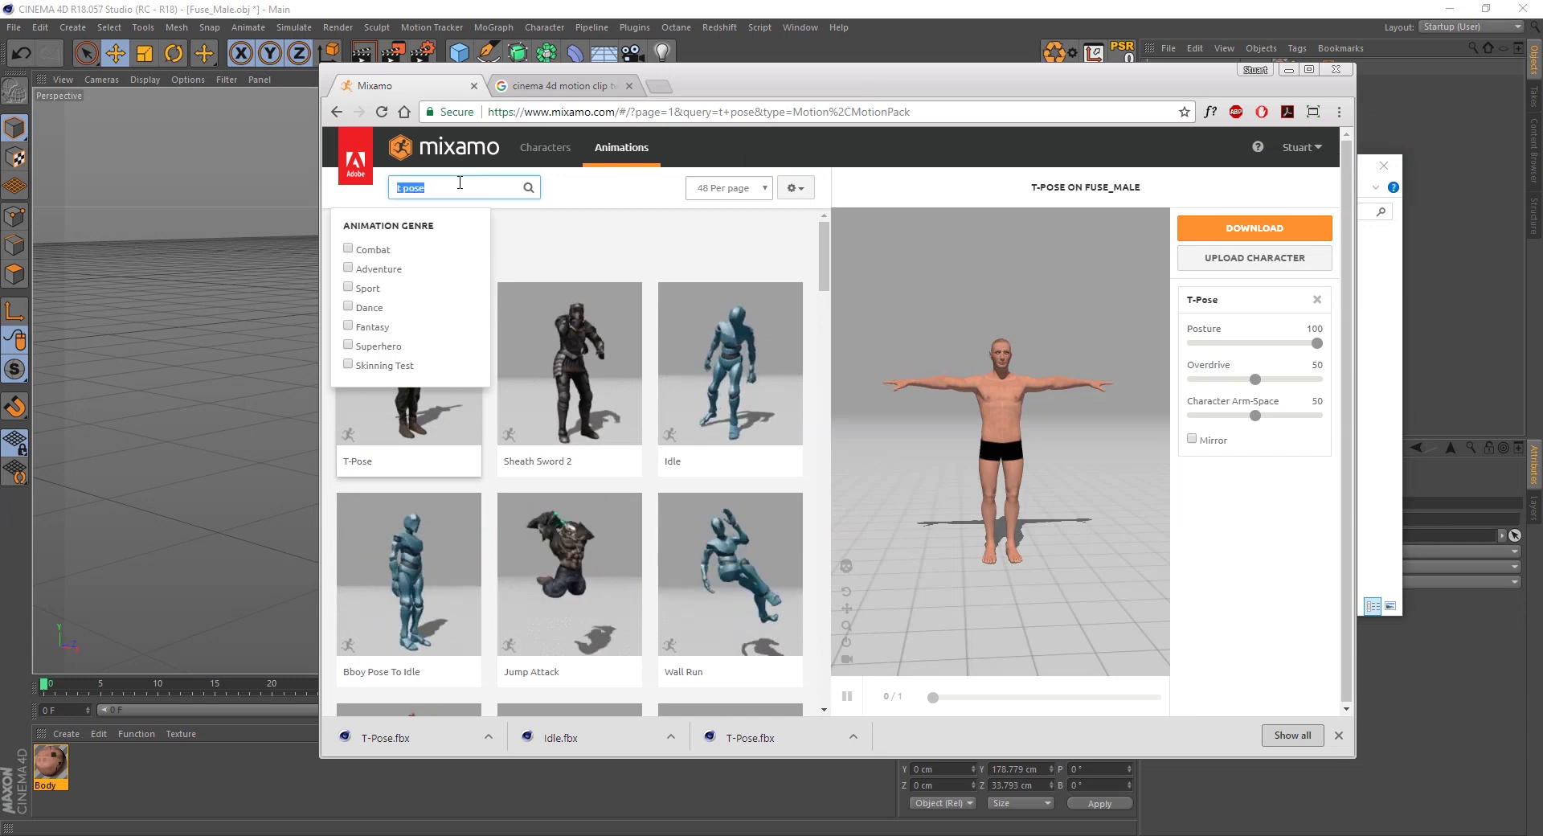
text(walk)
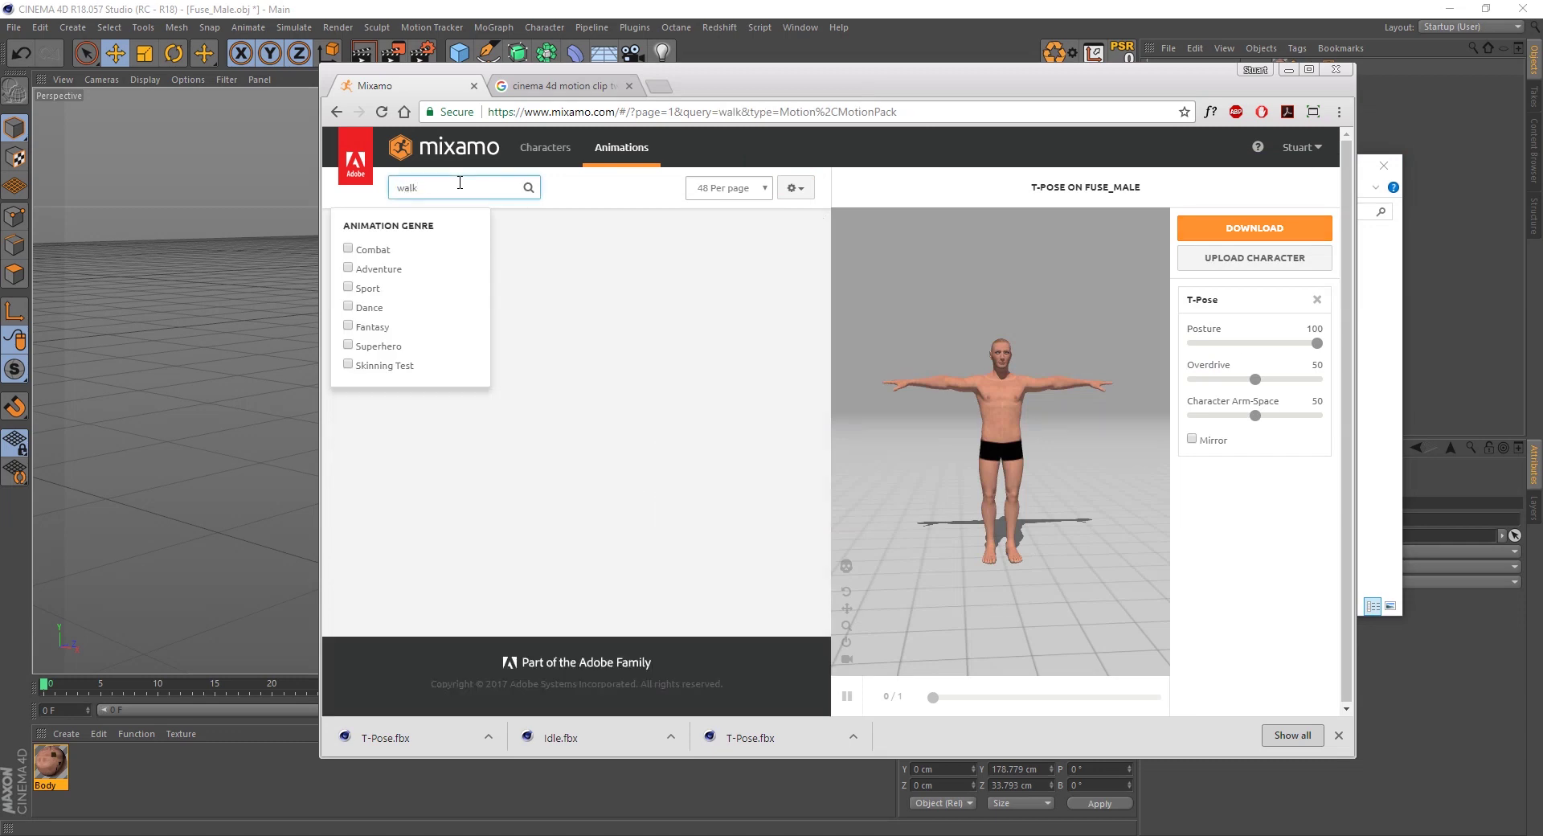
click(630, 189)
scroll(772, 301, down, 1)
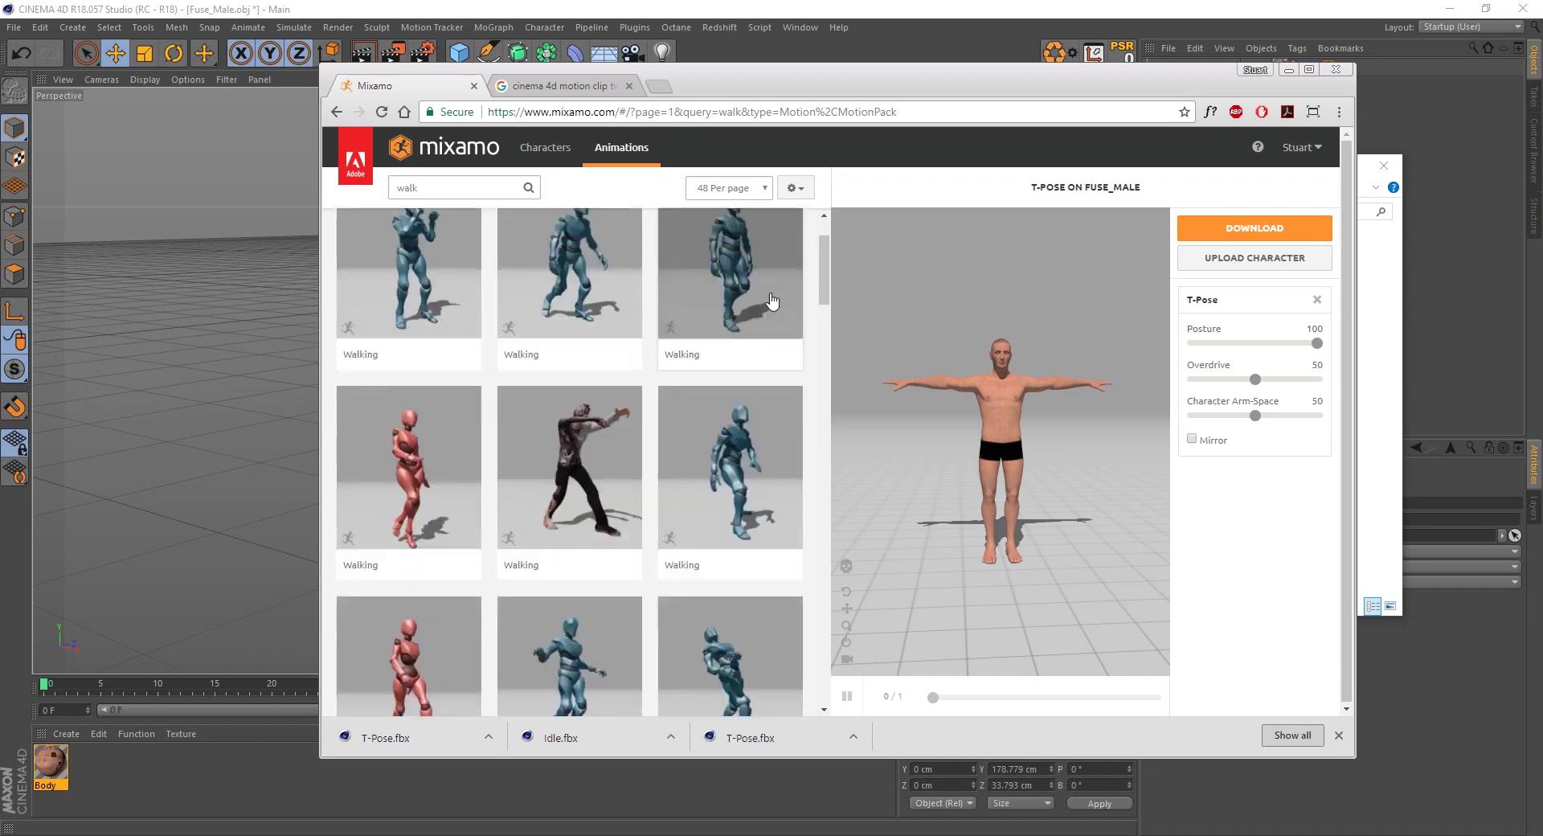
scroll(770, 322, down, 4)
scroll(756, 357, down, 2)
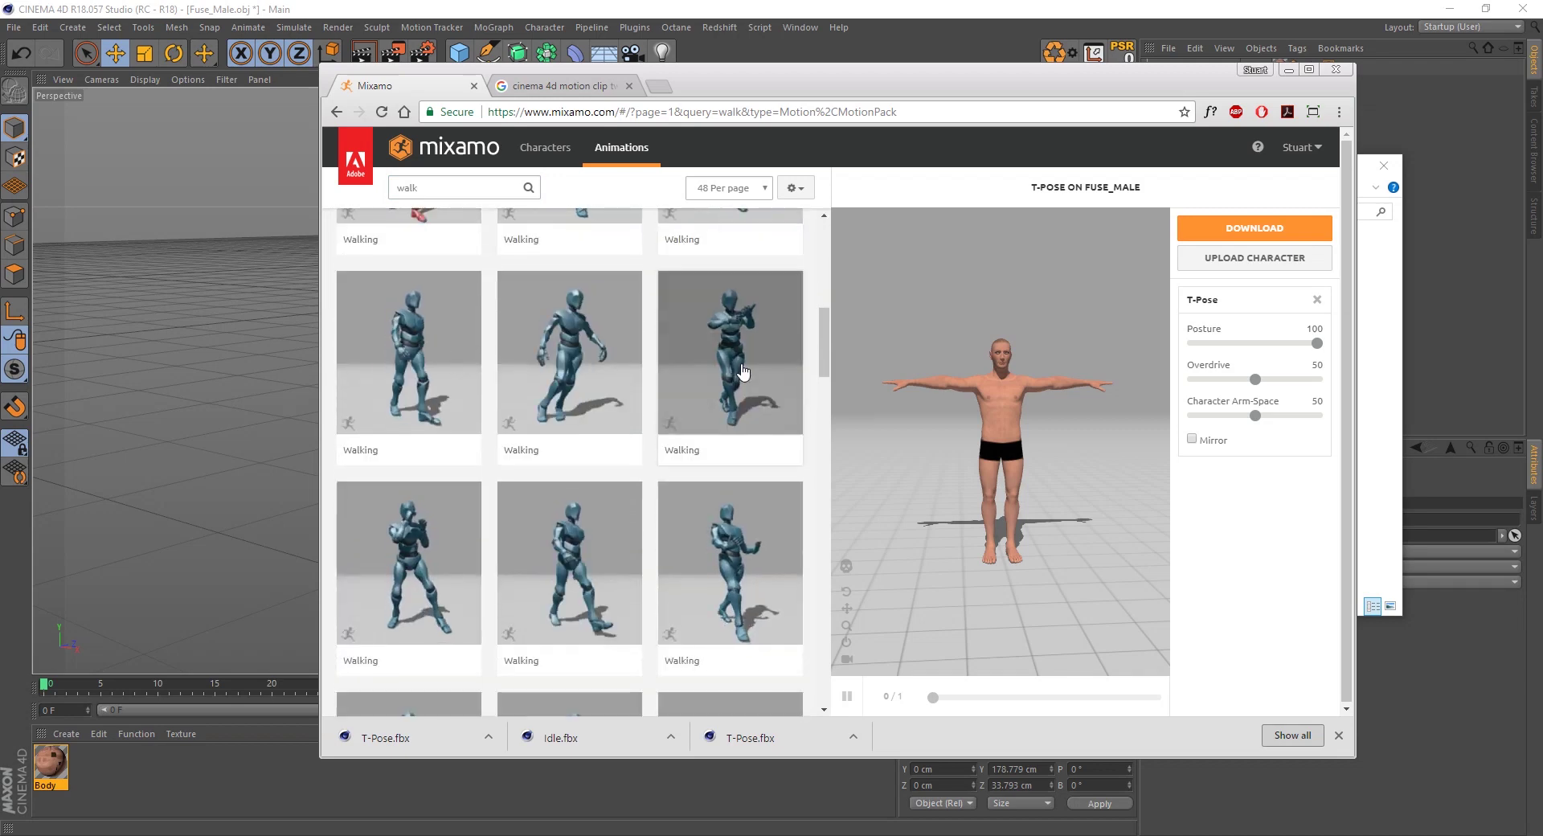
click(553, 589)
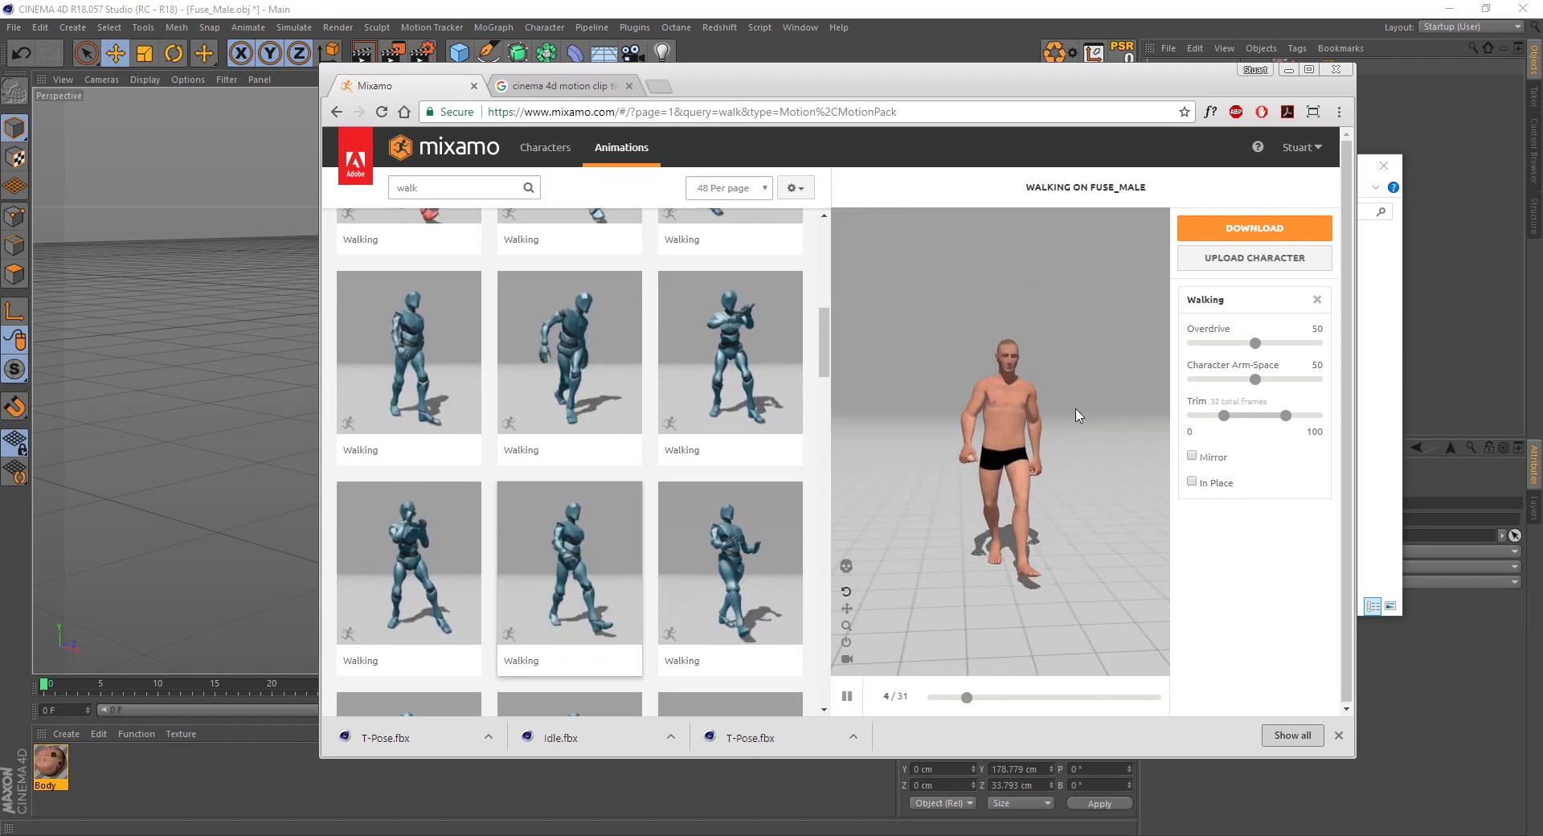
Set Overdrive to 29, trim to 0–150, and download the walk as FBX
drag(1078, 414, 1130, 383)
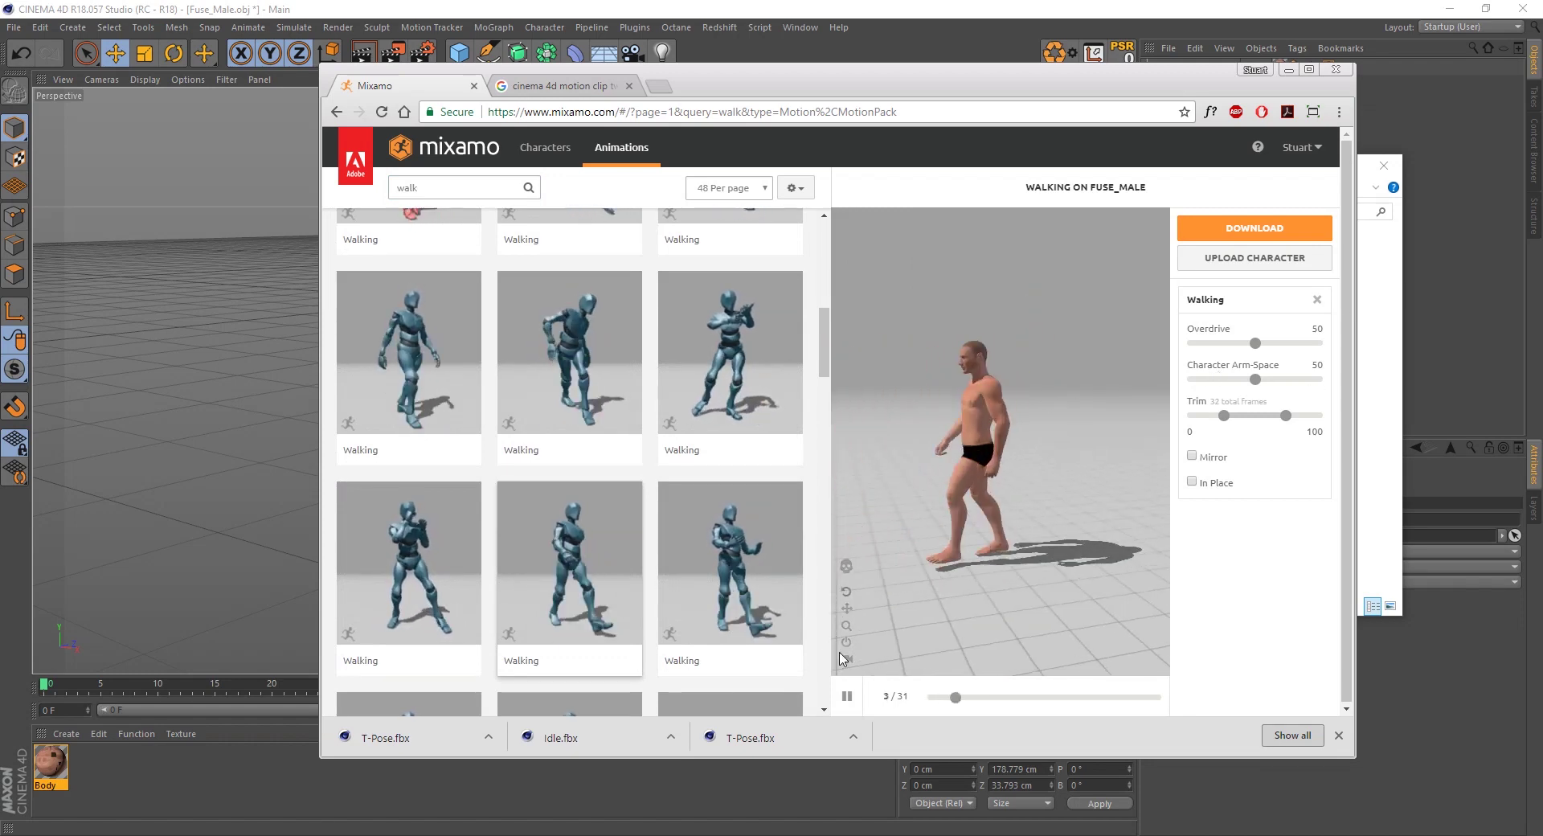
drag(1255, 343, 1227, 357)
drag(929, 389, 1037, 387)
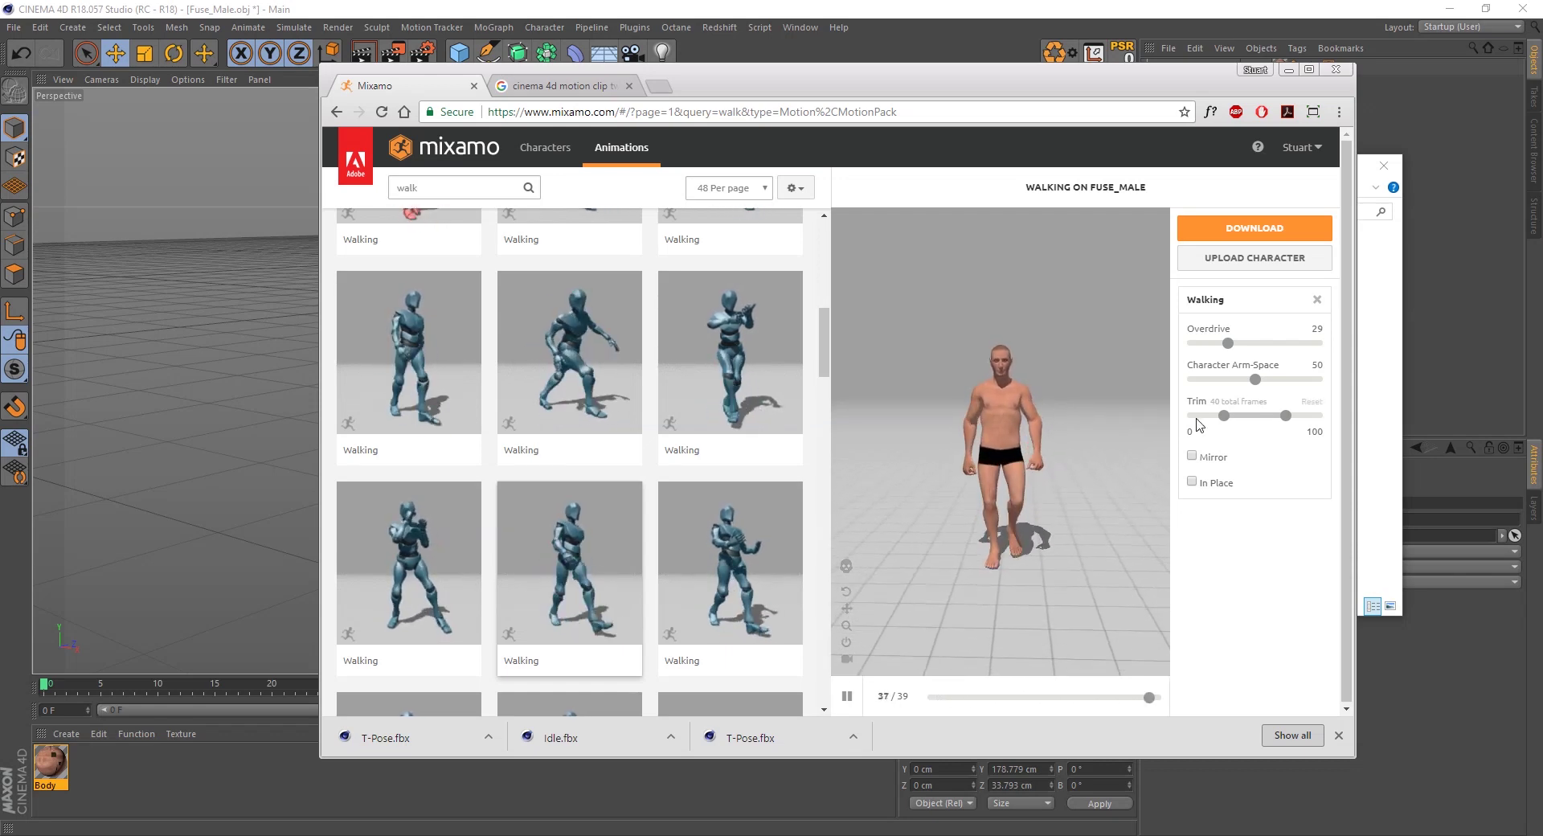
drag(1223, 416, 1193, 416)
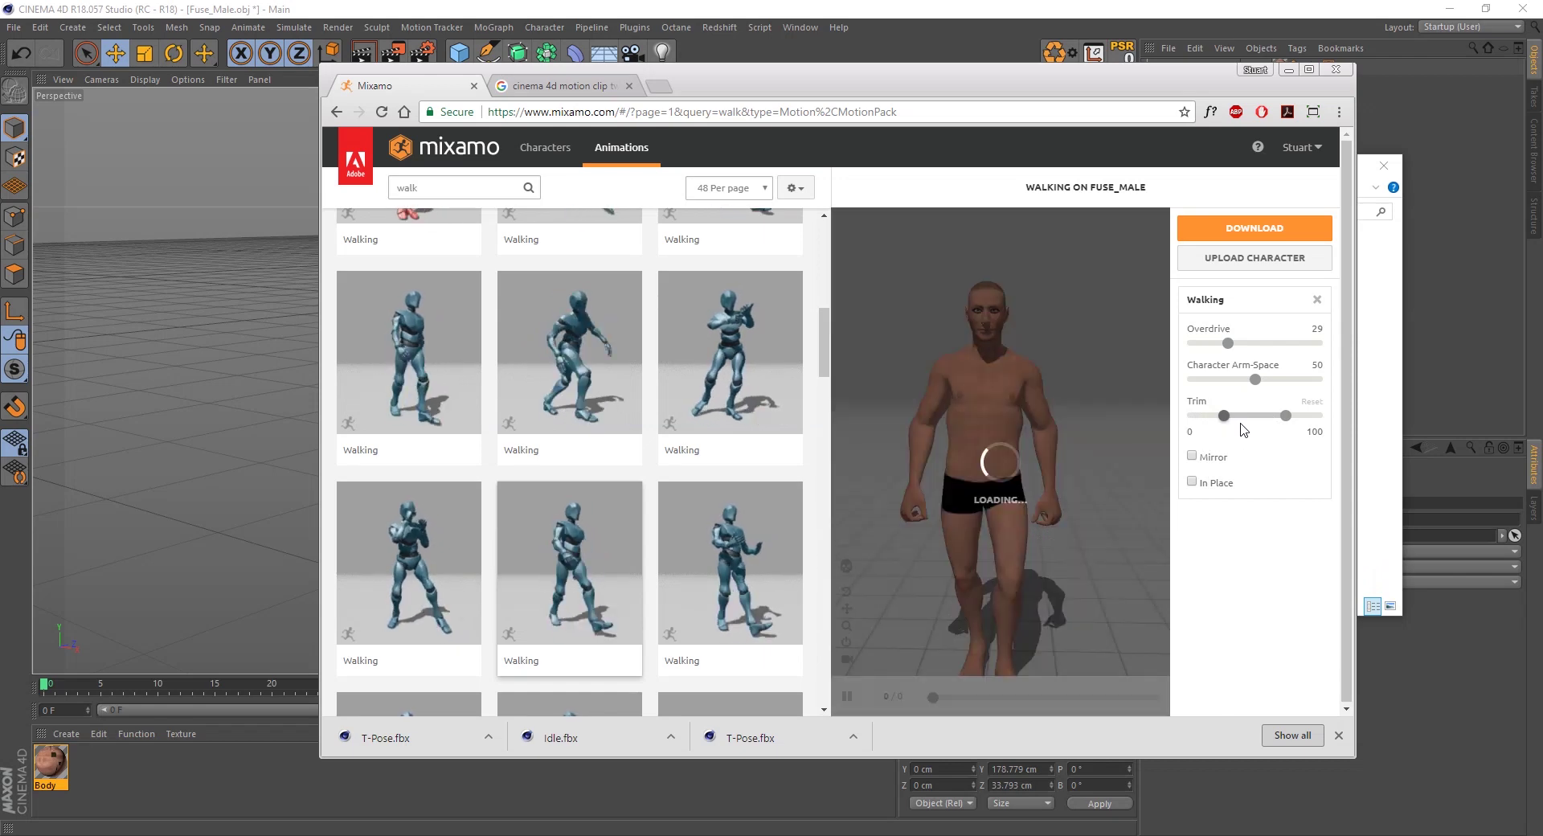
drag(1286, 415, 1356, 430)
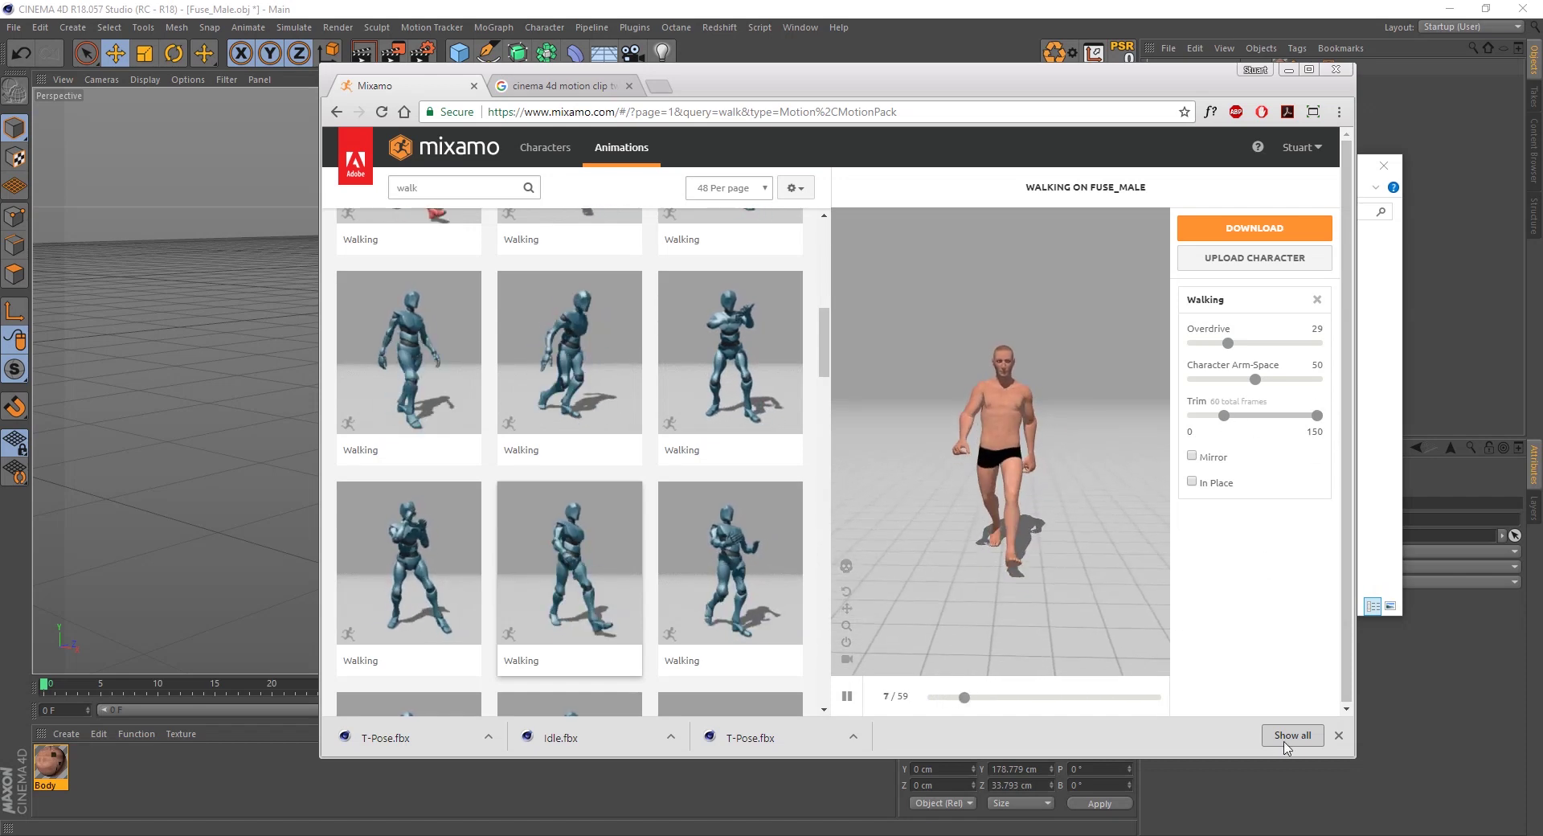
click(1274, 228)
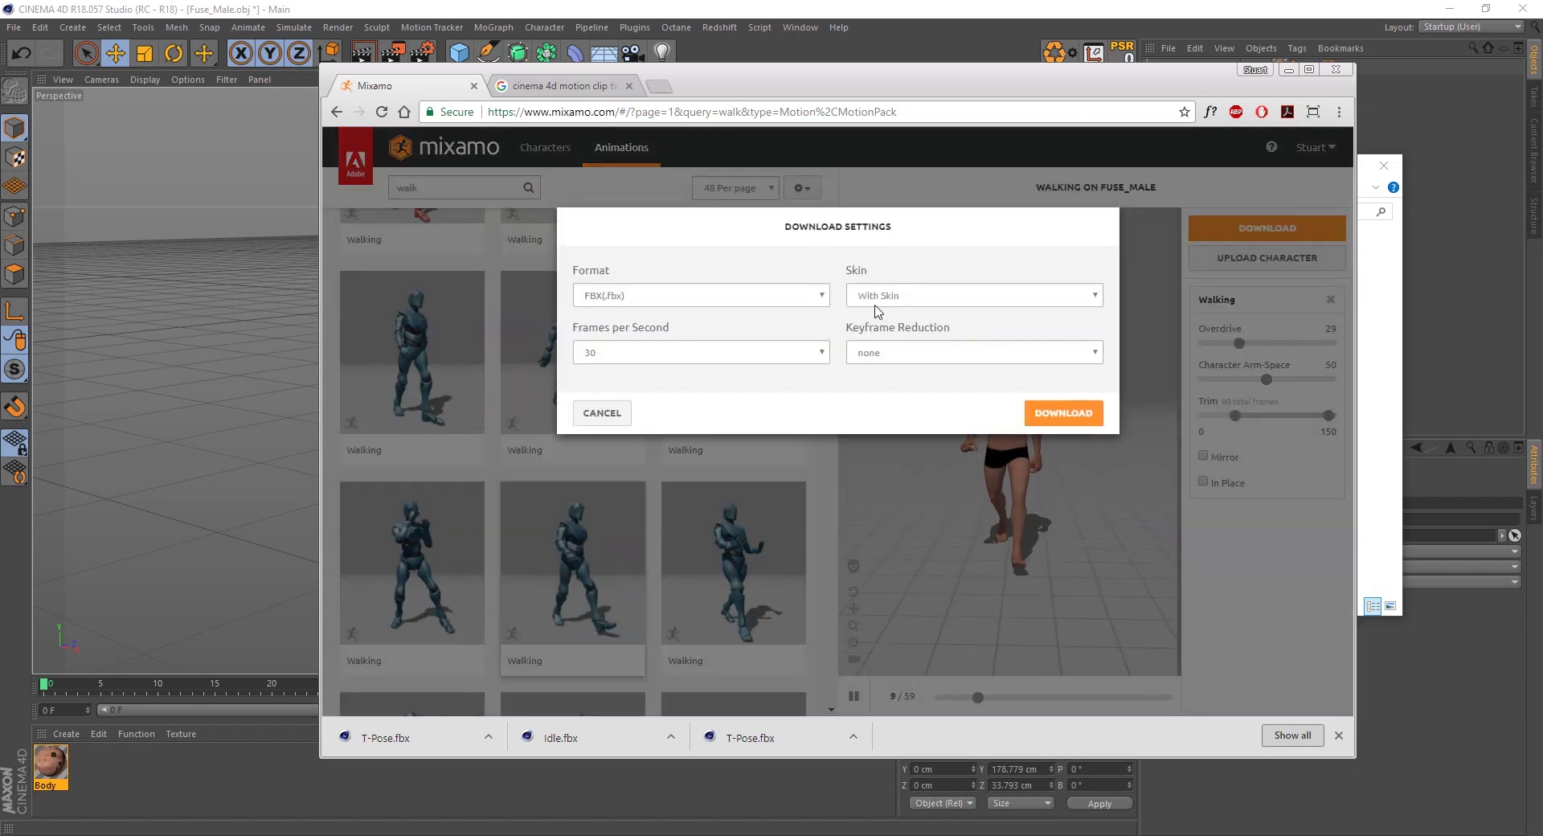
click(1063, 413)
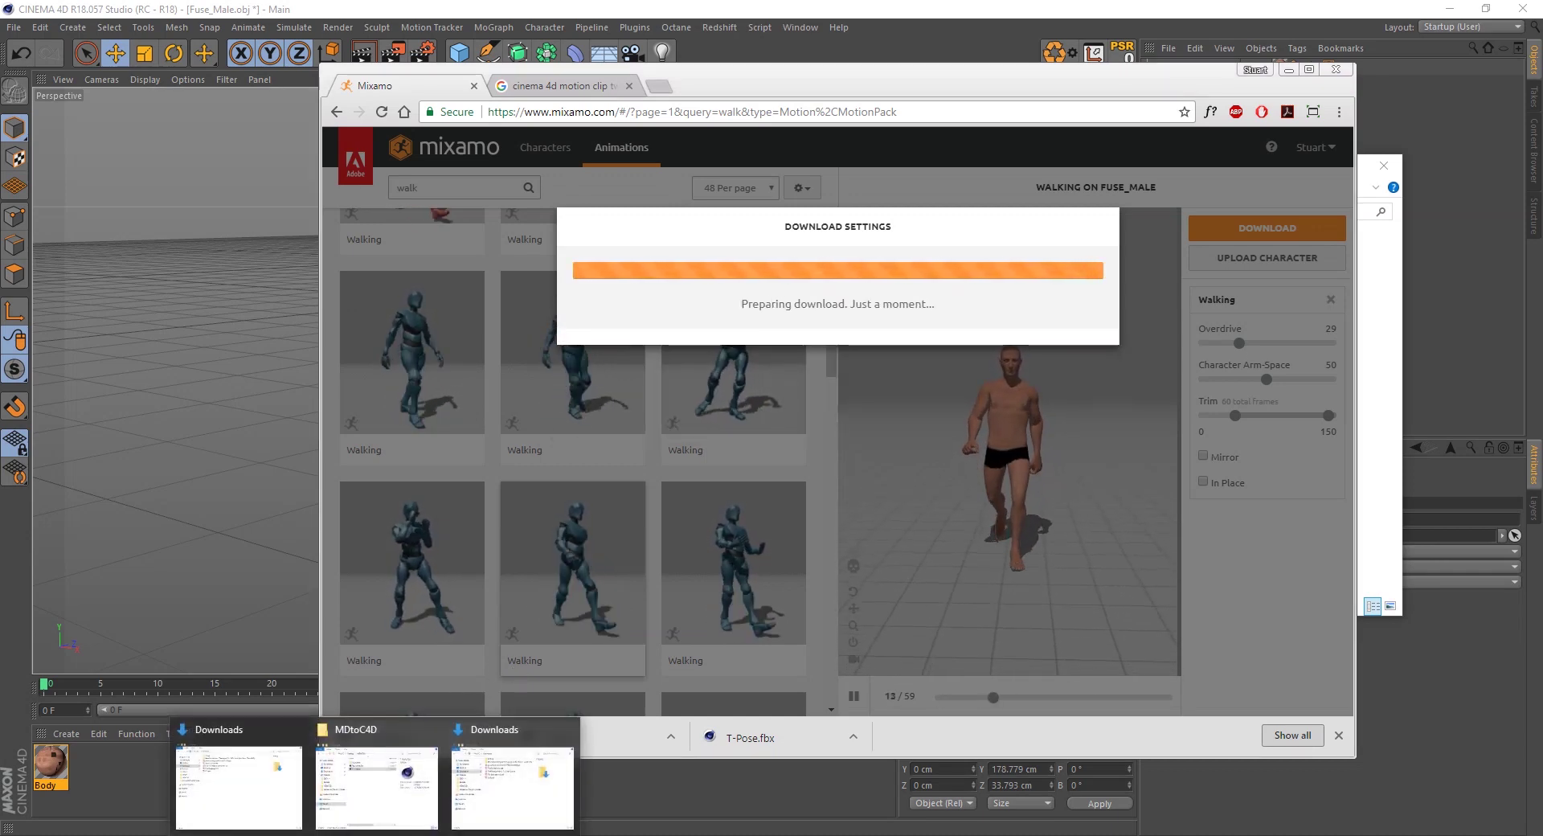
Arrange Downloads beside MDtoC4D and move Walking.fbx into the MDtoC4D folder
click(413, 805)
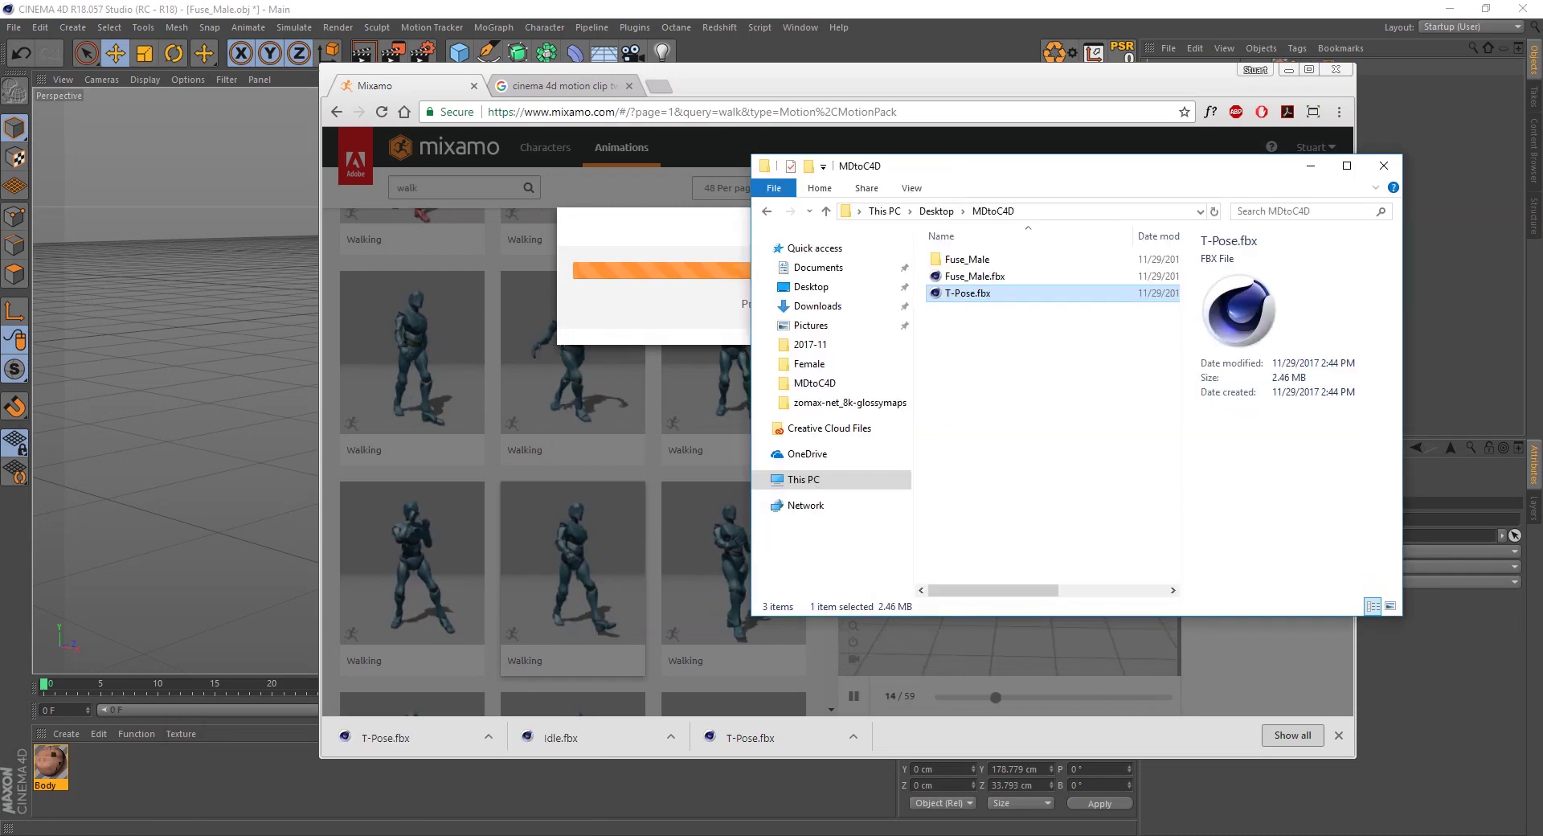
click(567, 728)
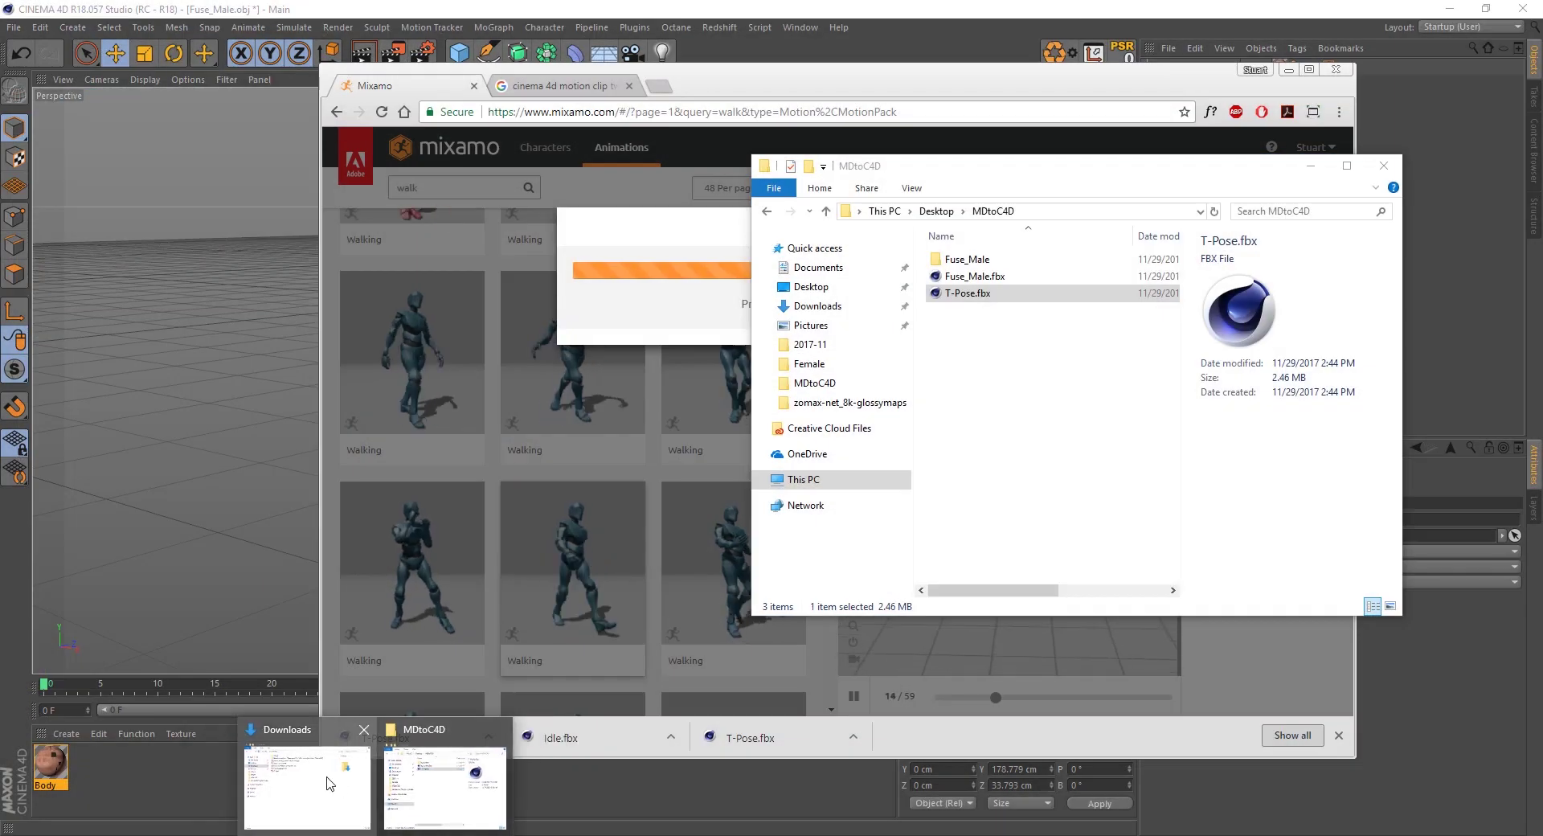
click(327, 783)
drag(810, 249, 580, 223)
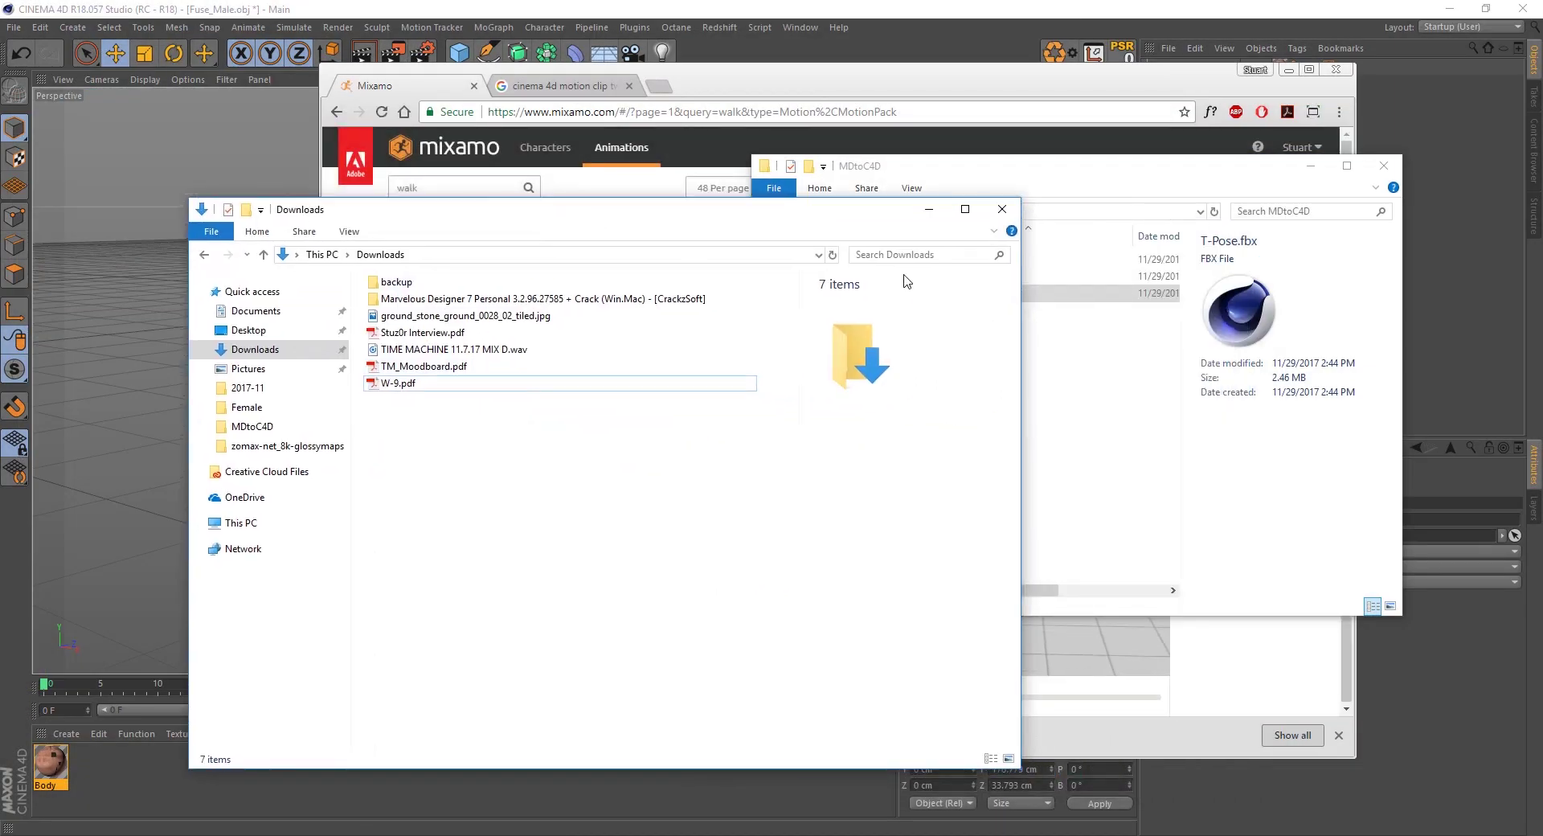
click(1011, 173)
drag(1011, 173, 1030, 177)
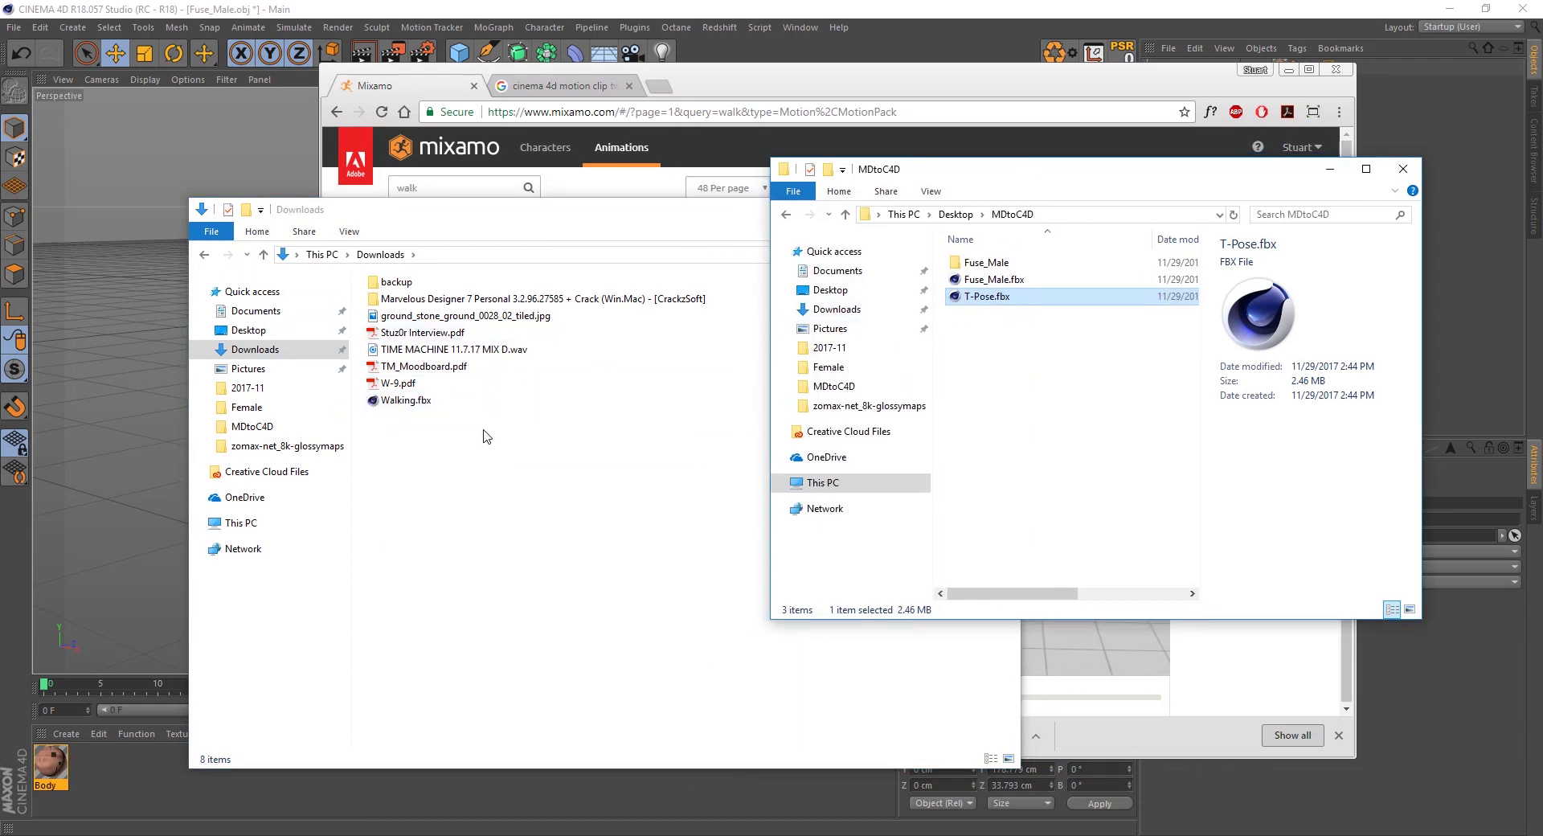
mouse_move(413, 401)
mouse_down()
mouse_move(461, 426)
mouse_move(1003, 365)
mouse_up()
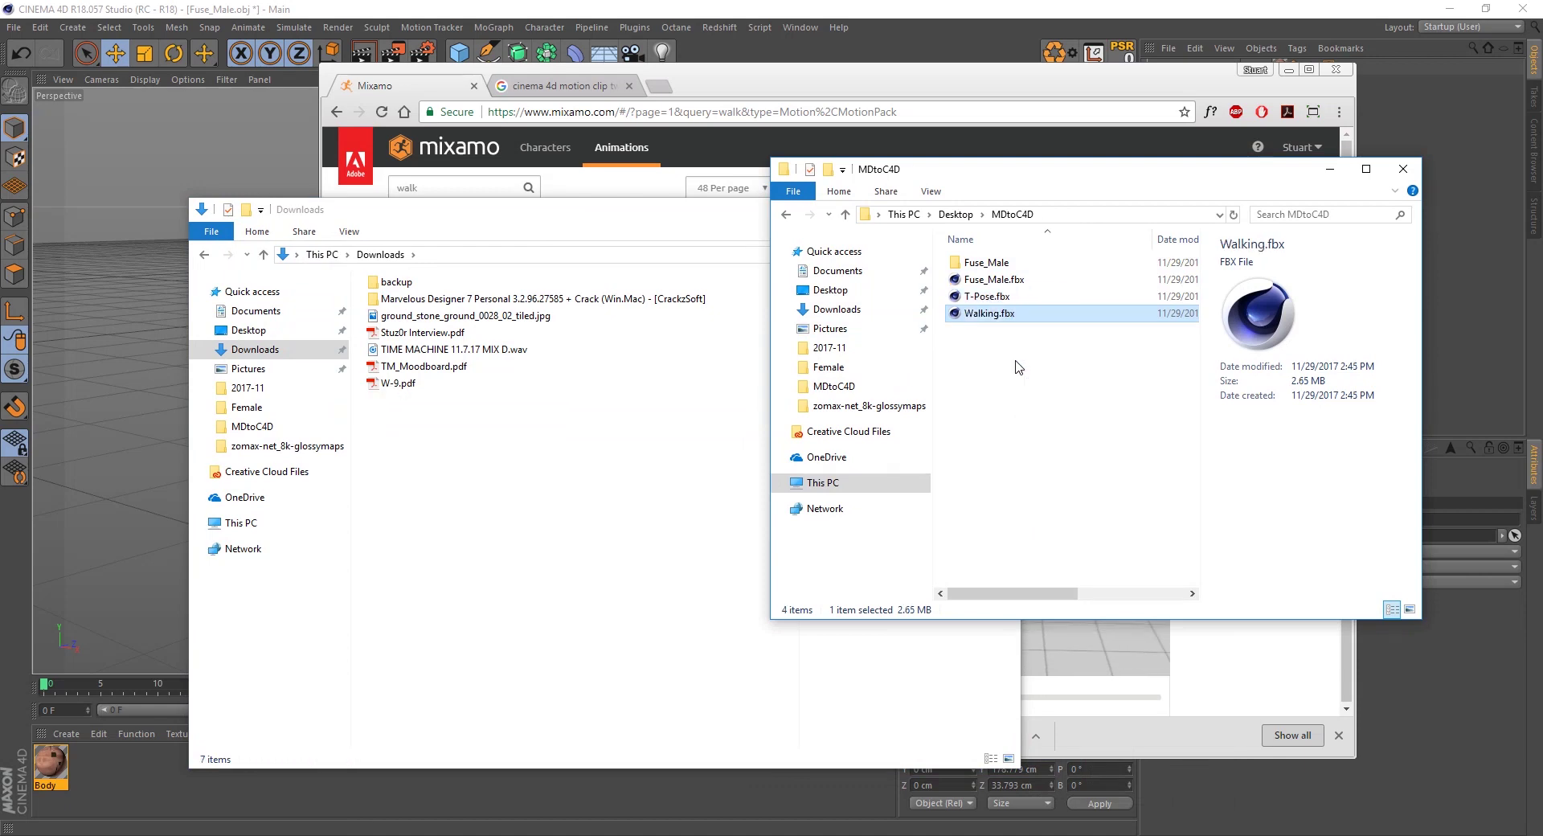
In Cinema 4D, close the Fuse_Male.obj project without saving changes
click(701, 6)
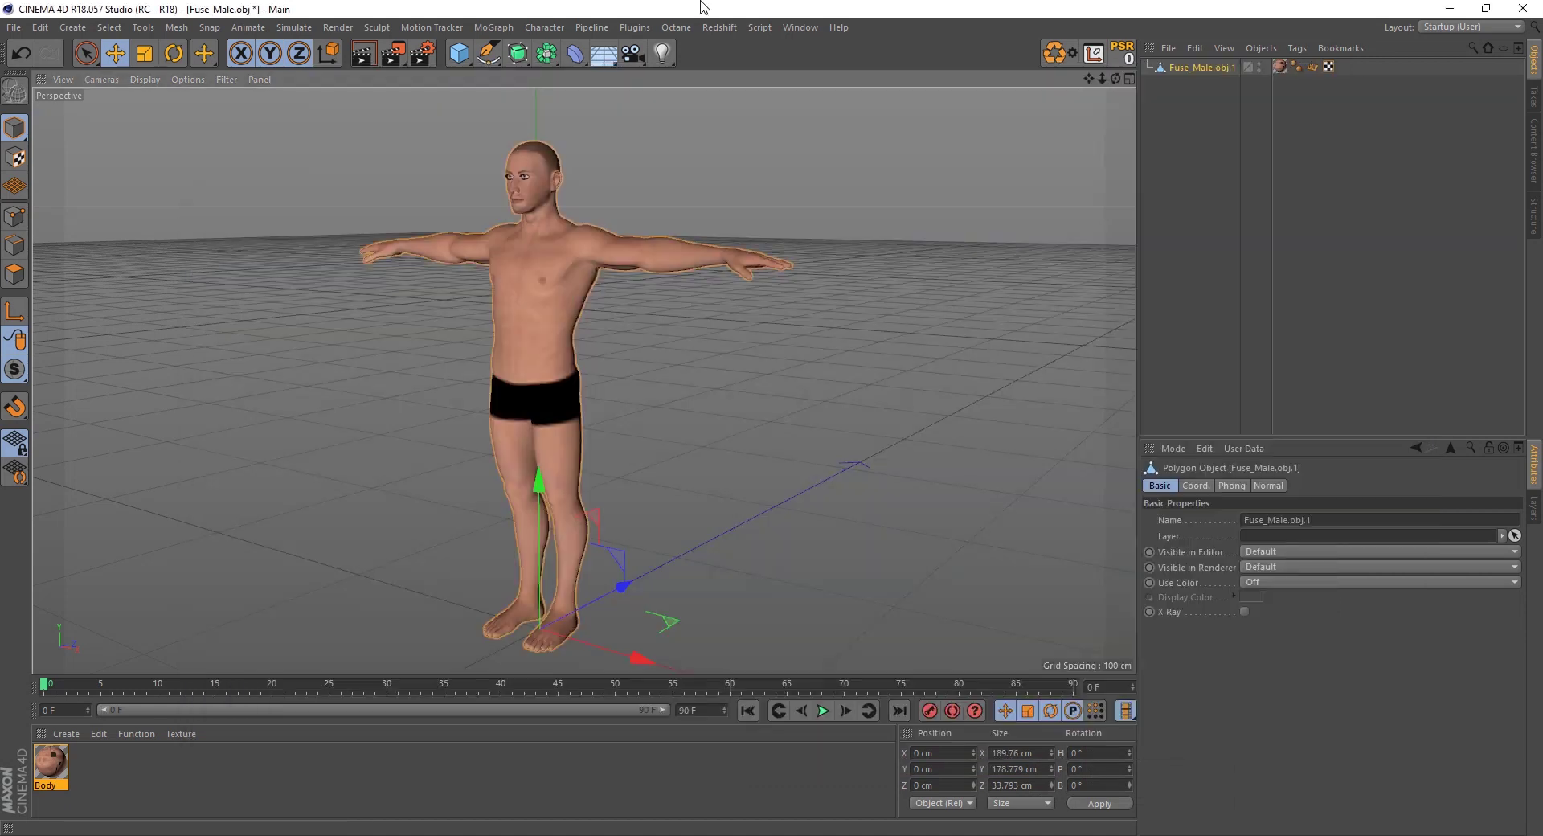
click(278, 124)
click(14, 27)
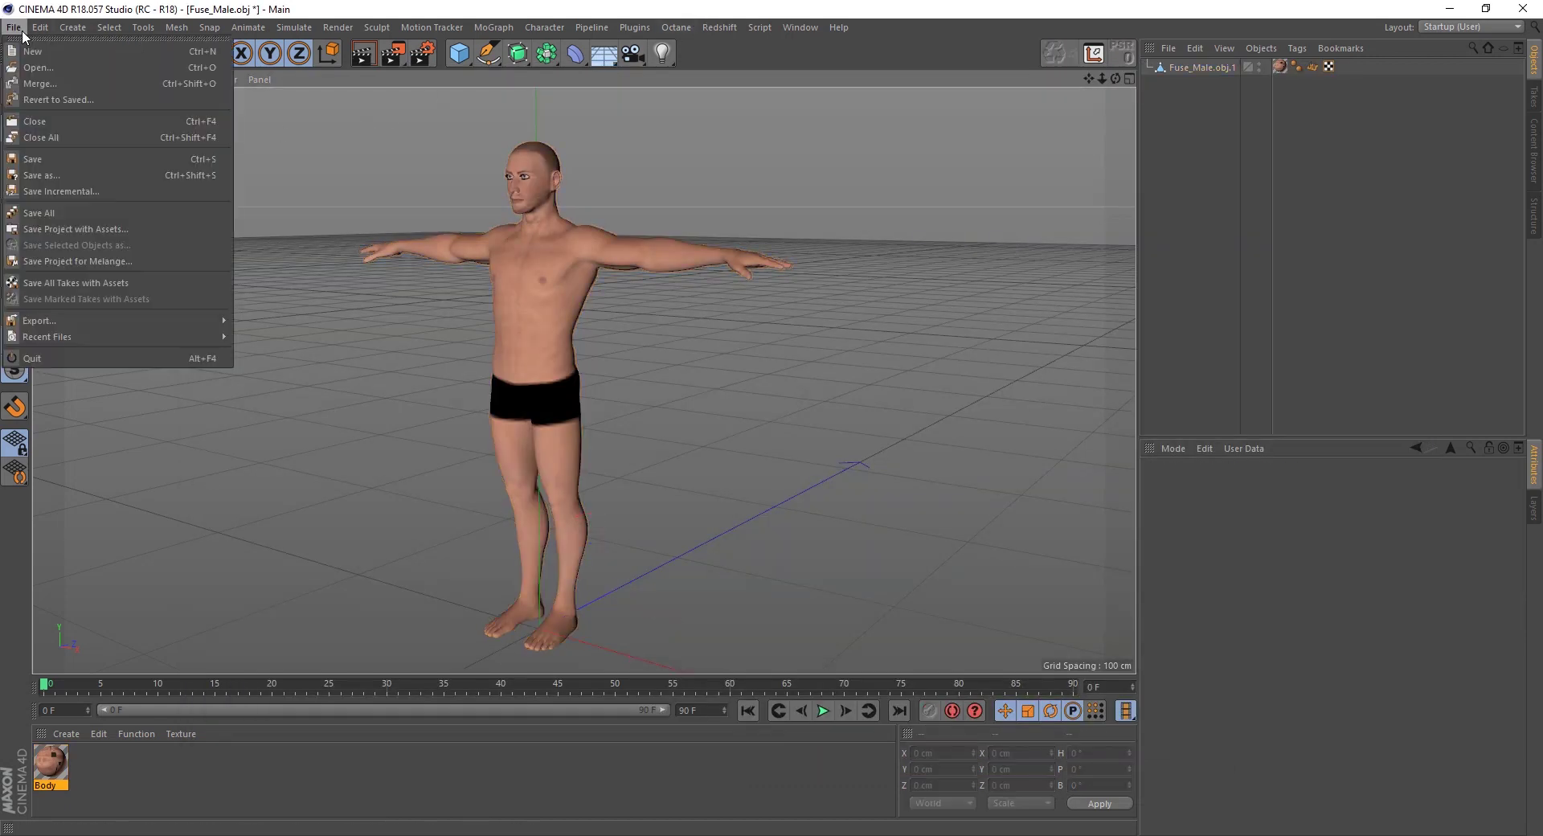
click(36, 122)
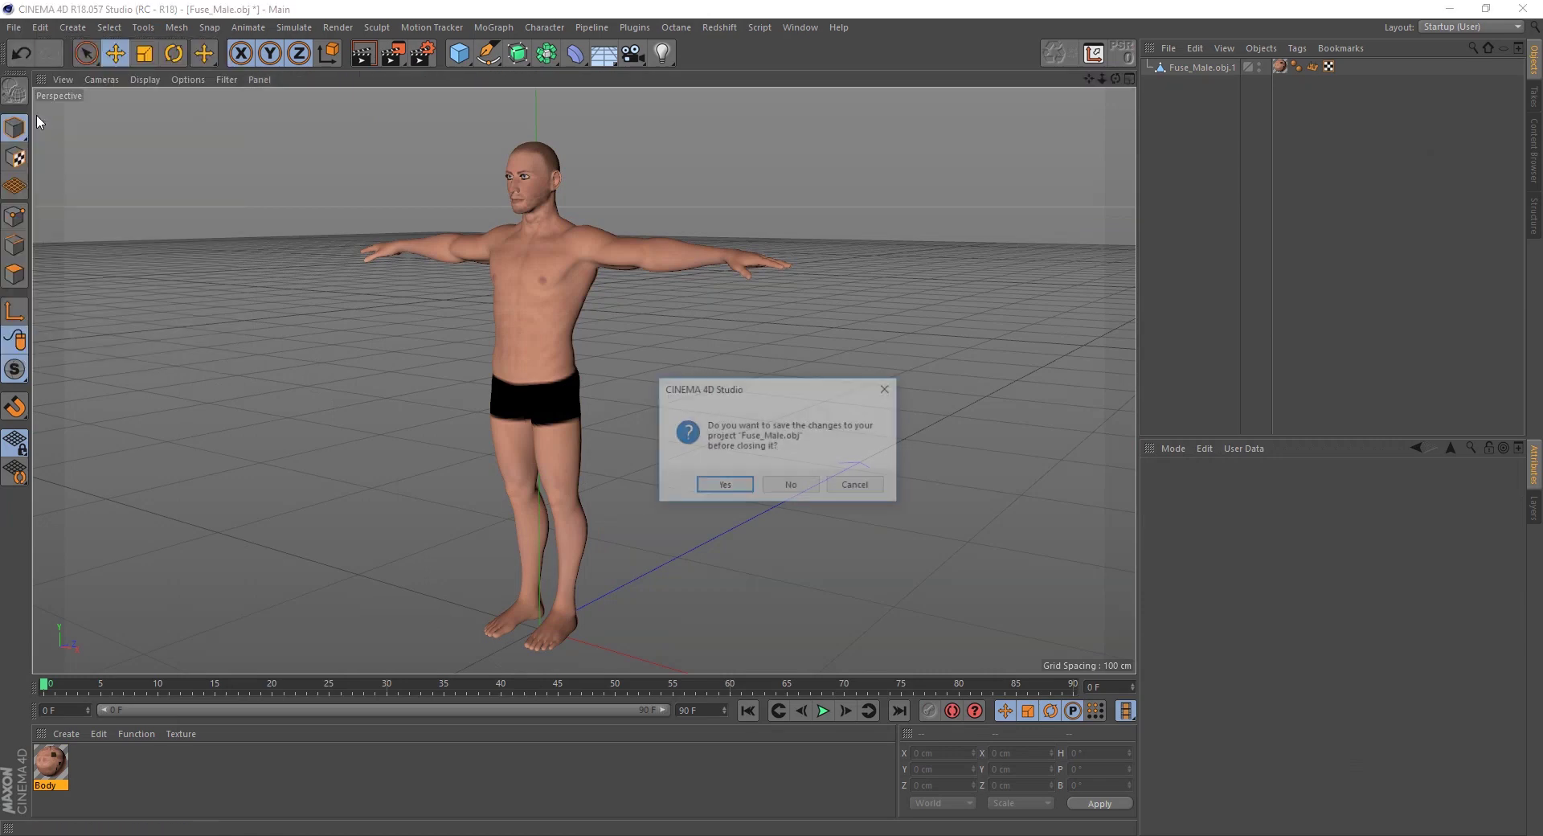
click(792, 486)
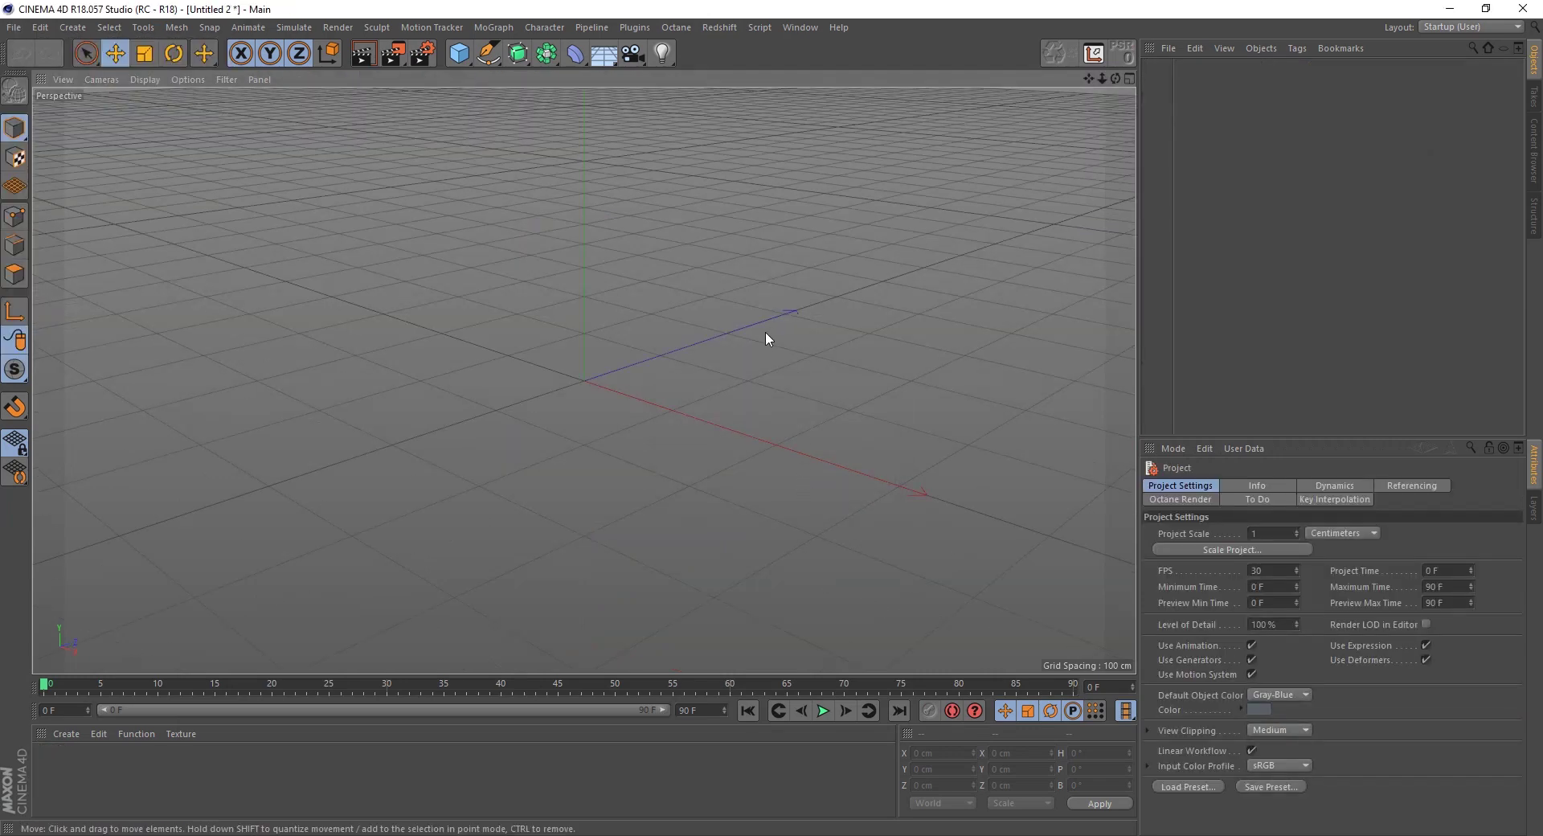
Save the new empty scene as MD_Demo.c4d
key(ctrl+s)
text(MD_De)
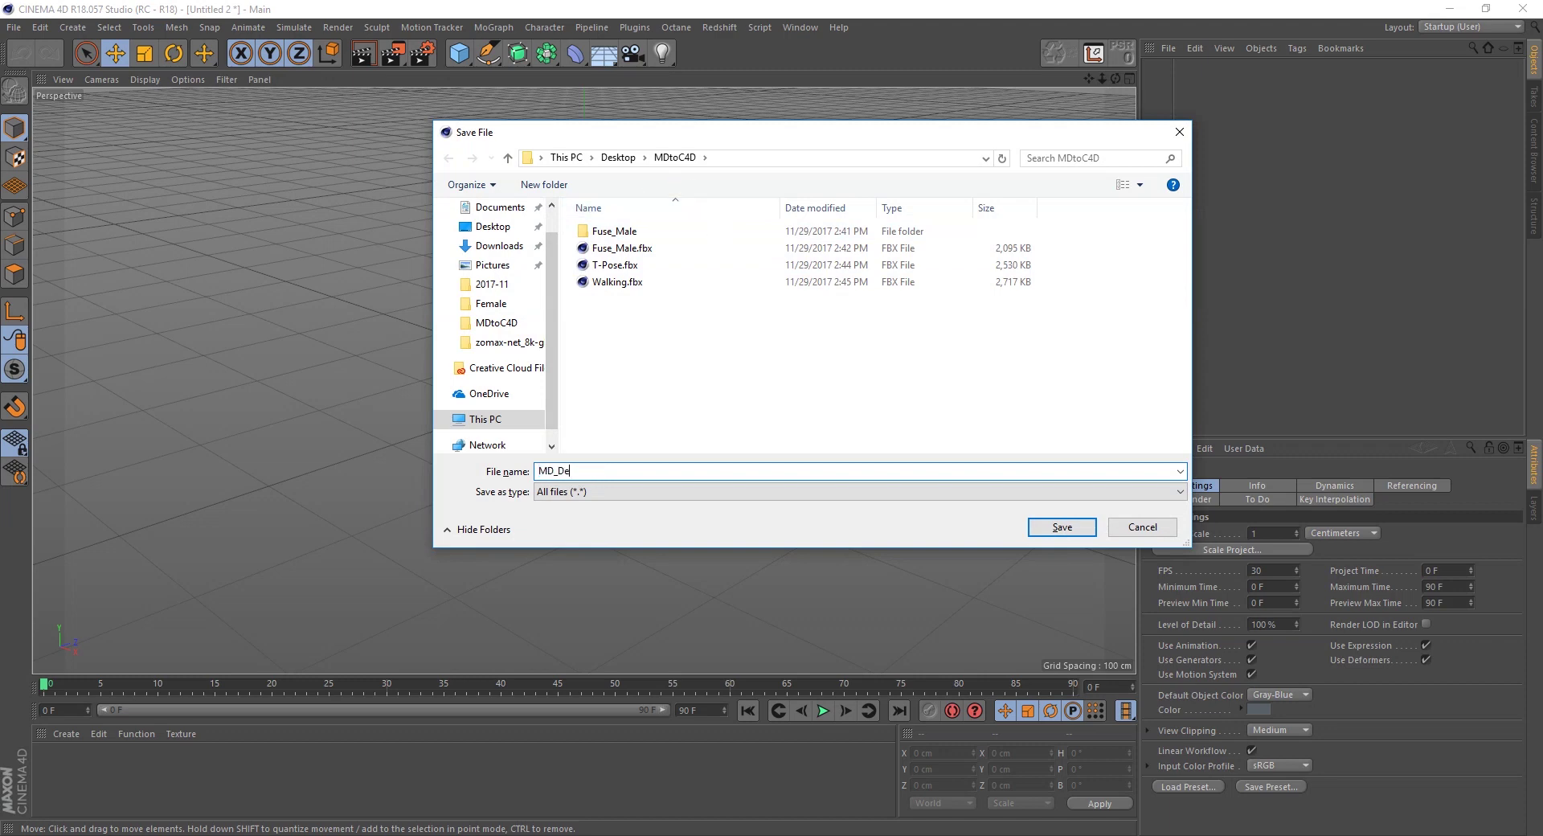
text(mo)
key(Return)
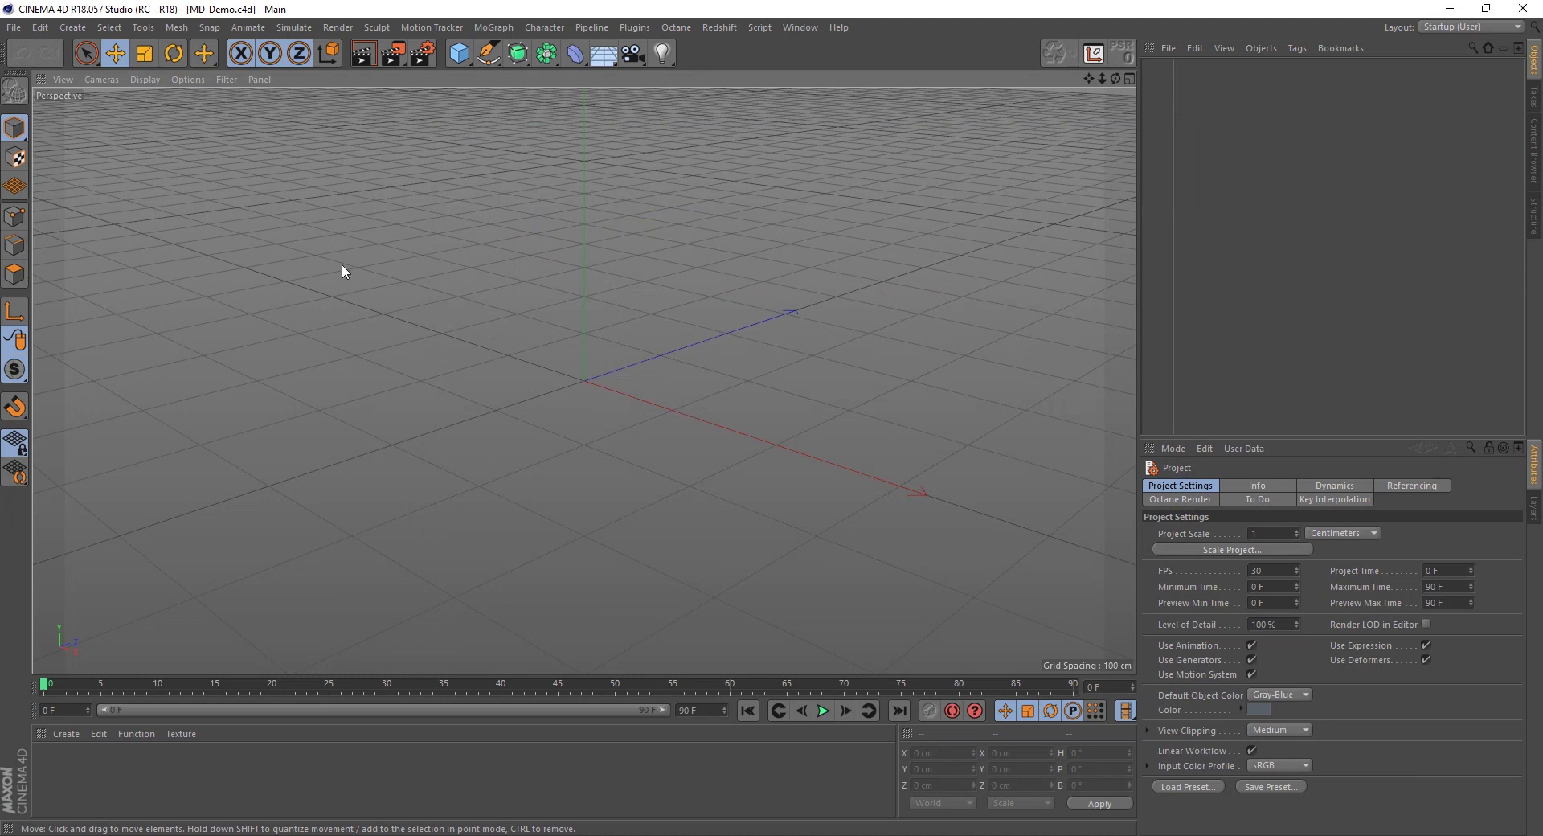
Merge T-Pose.fbx with default FBX settings, declining take reassignment, and delete its imported camera
click(440, 437)
click(13, 27)
click(36, 81)
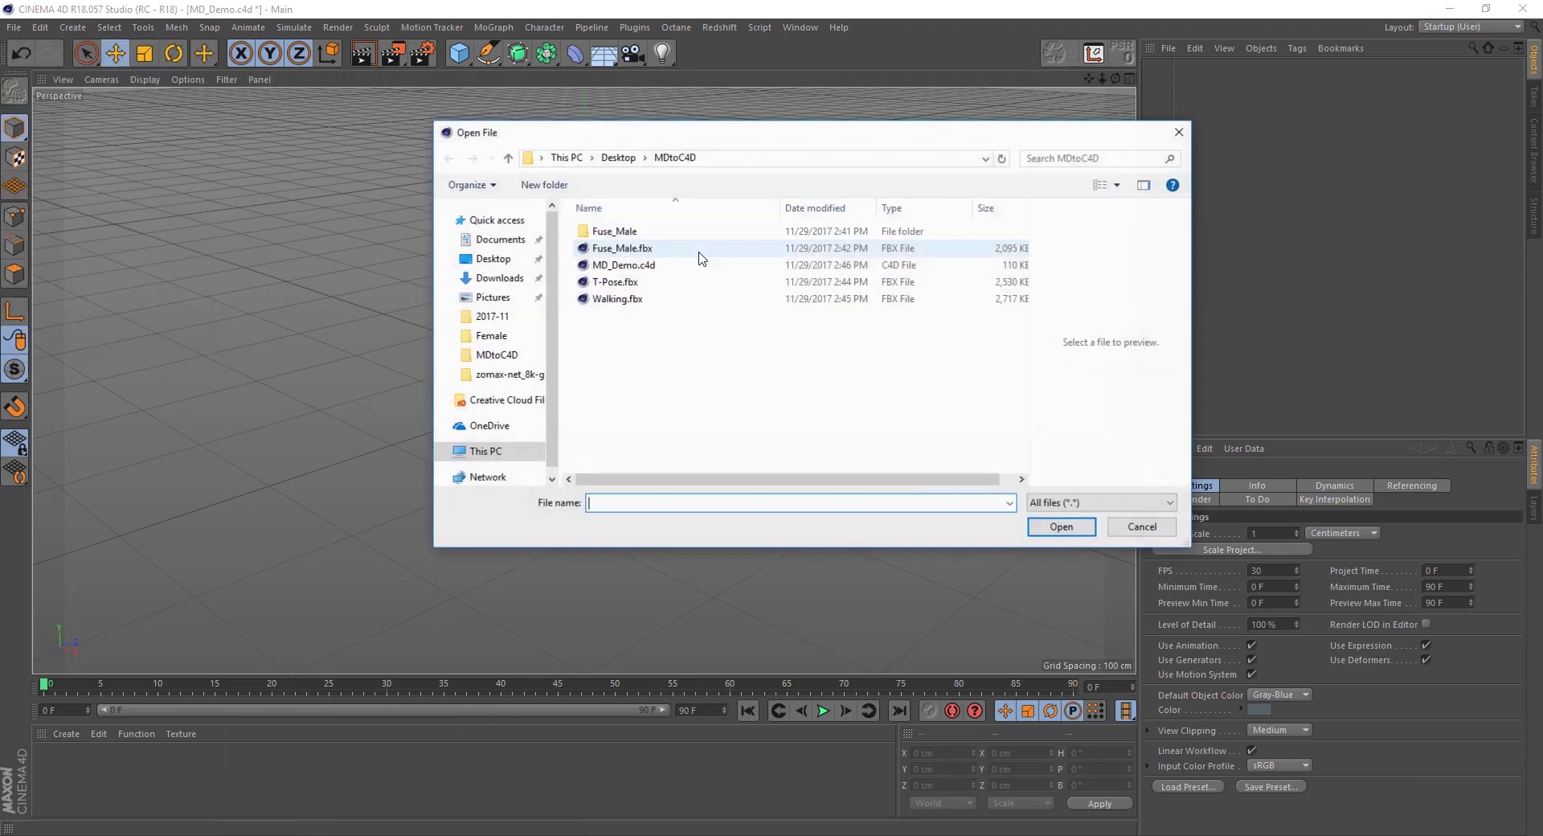
click(598, 286)
click(1040, 522)
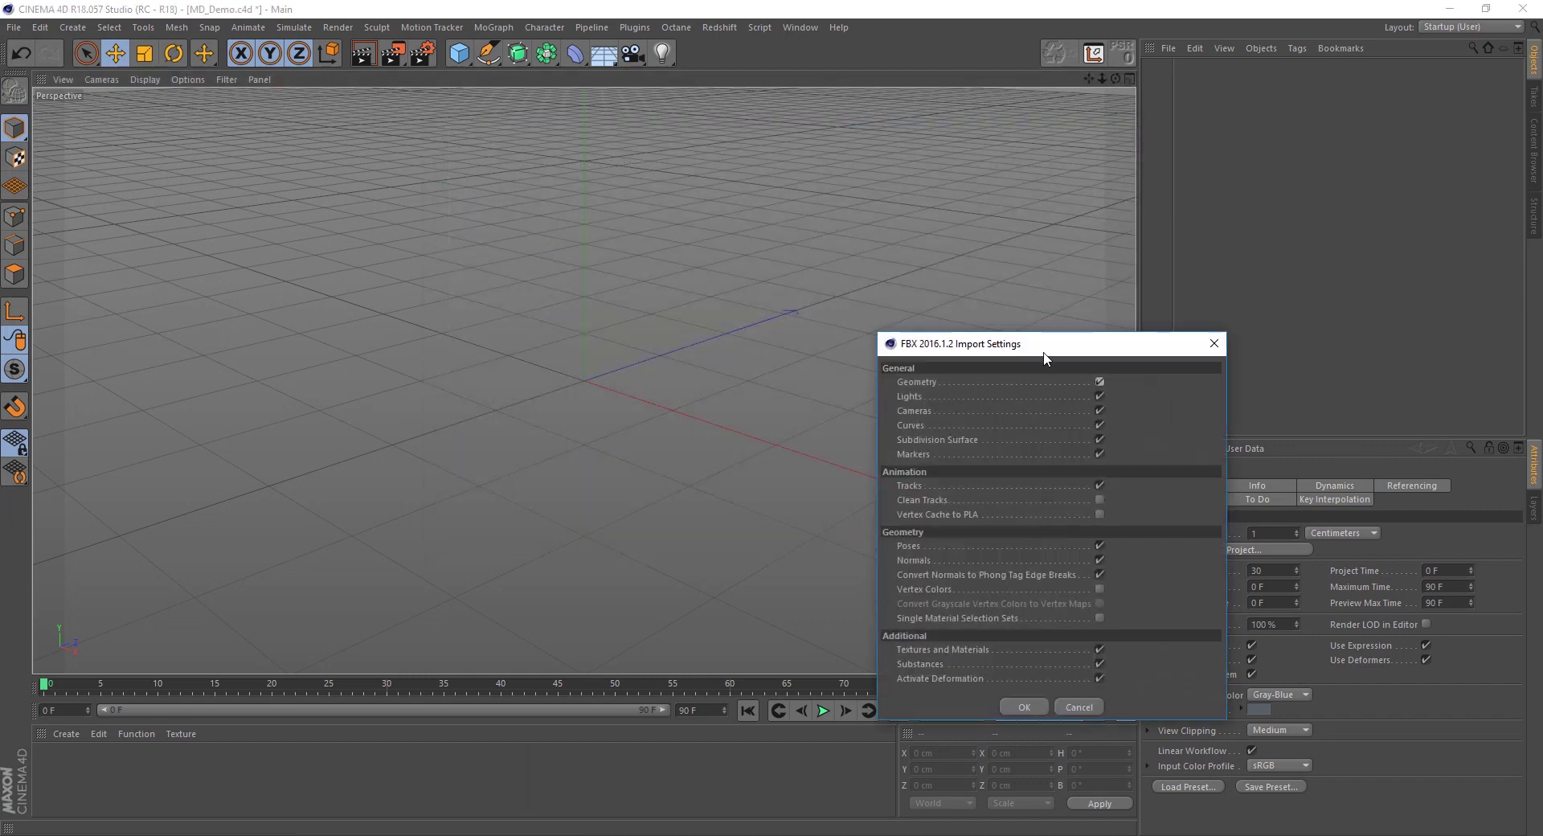
drag(1044, 356, 675, 183)
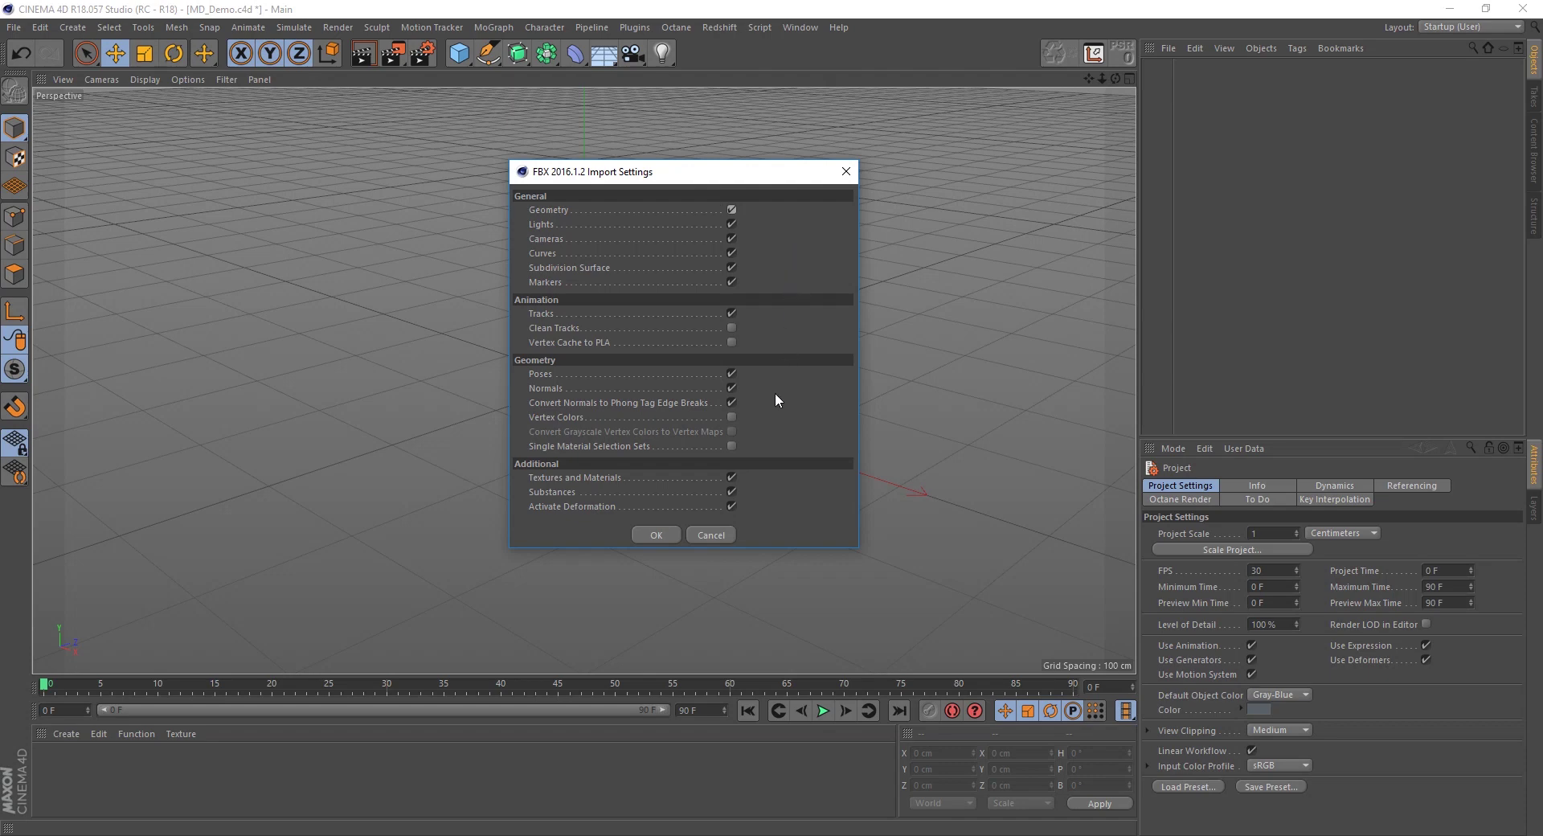
click(652, 529)
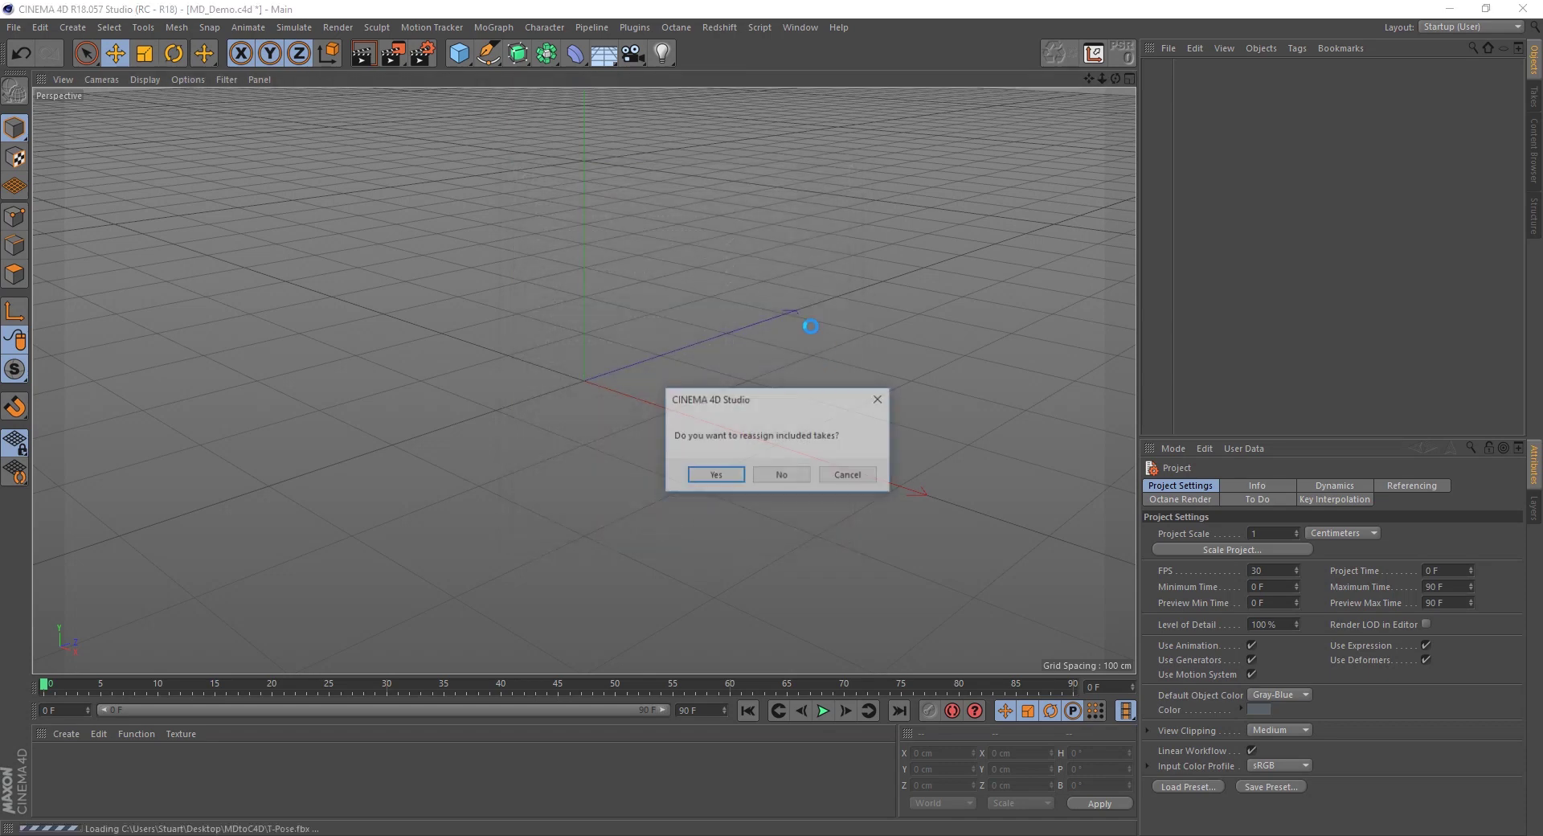
click(784, 476)
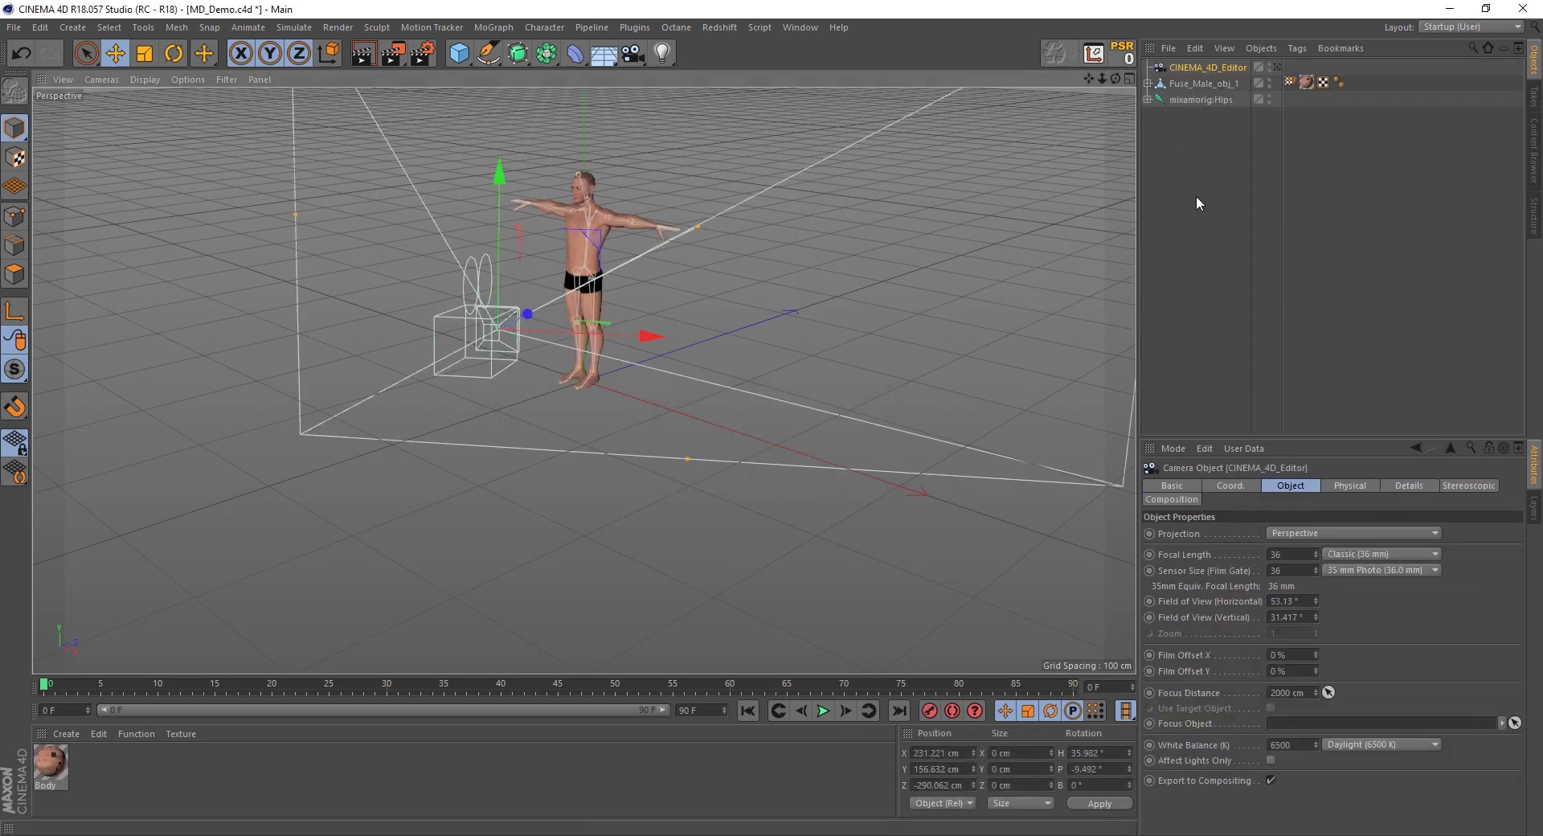
click(1209, 70)
key(Delete)
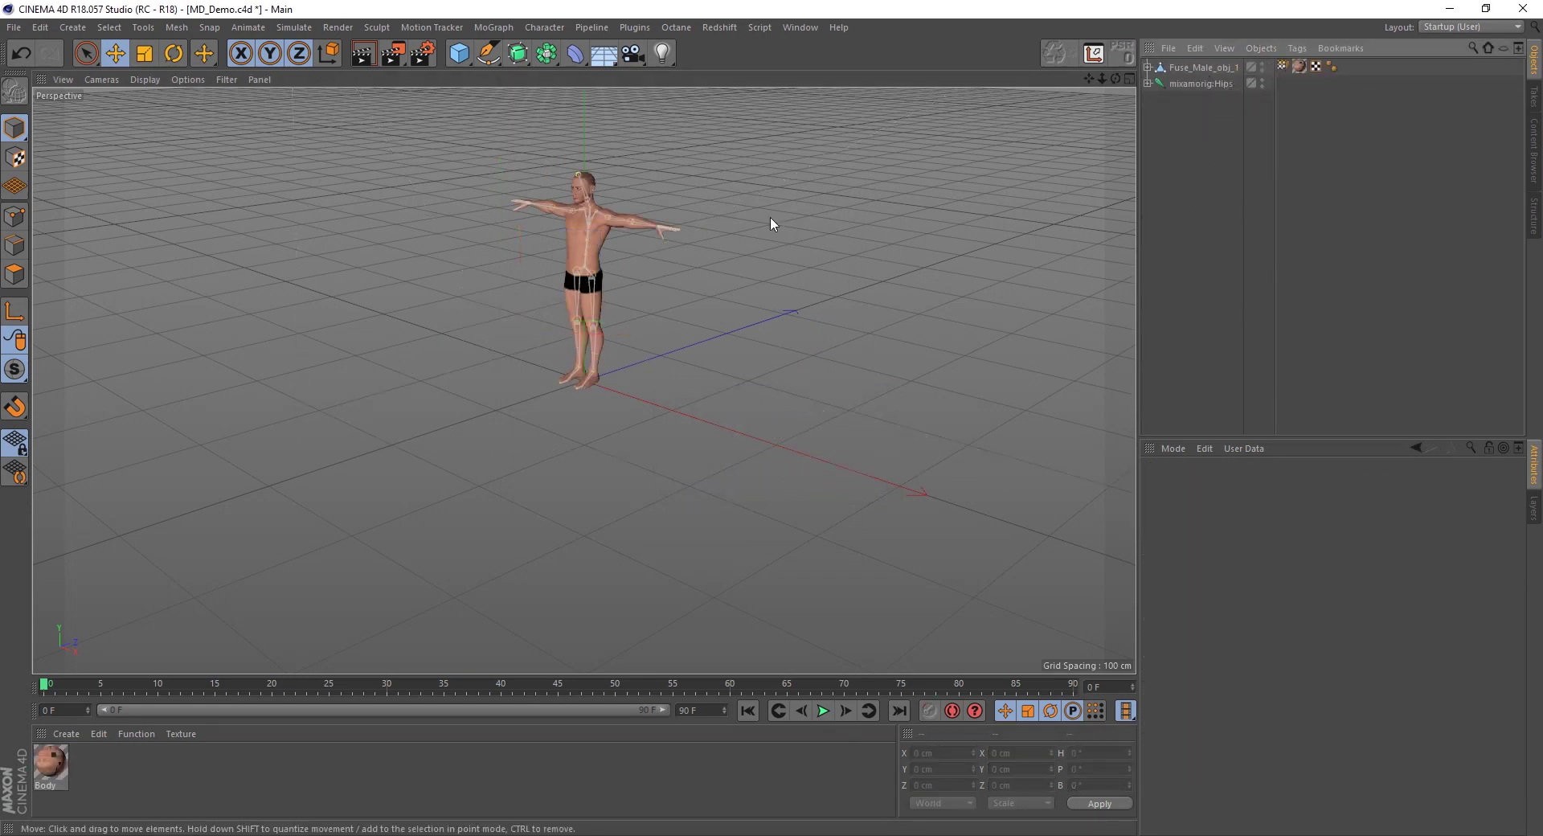
Shift the mixamorig:Hips joint keyframes so the animation starts at frame 20
alt+drag(731, 210, 537, 388)
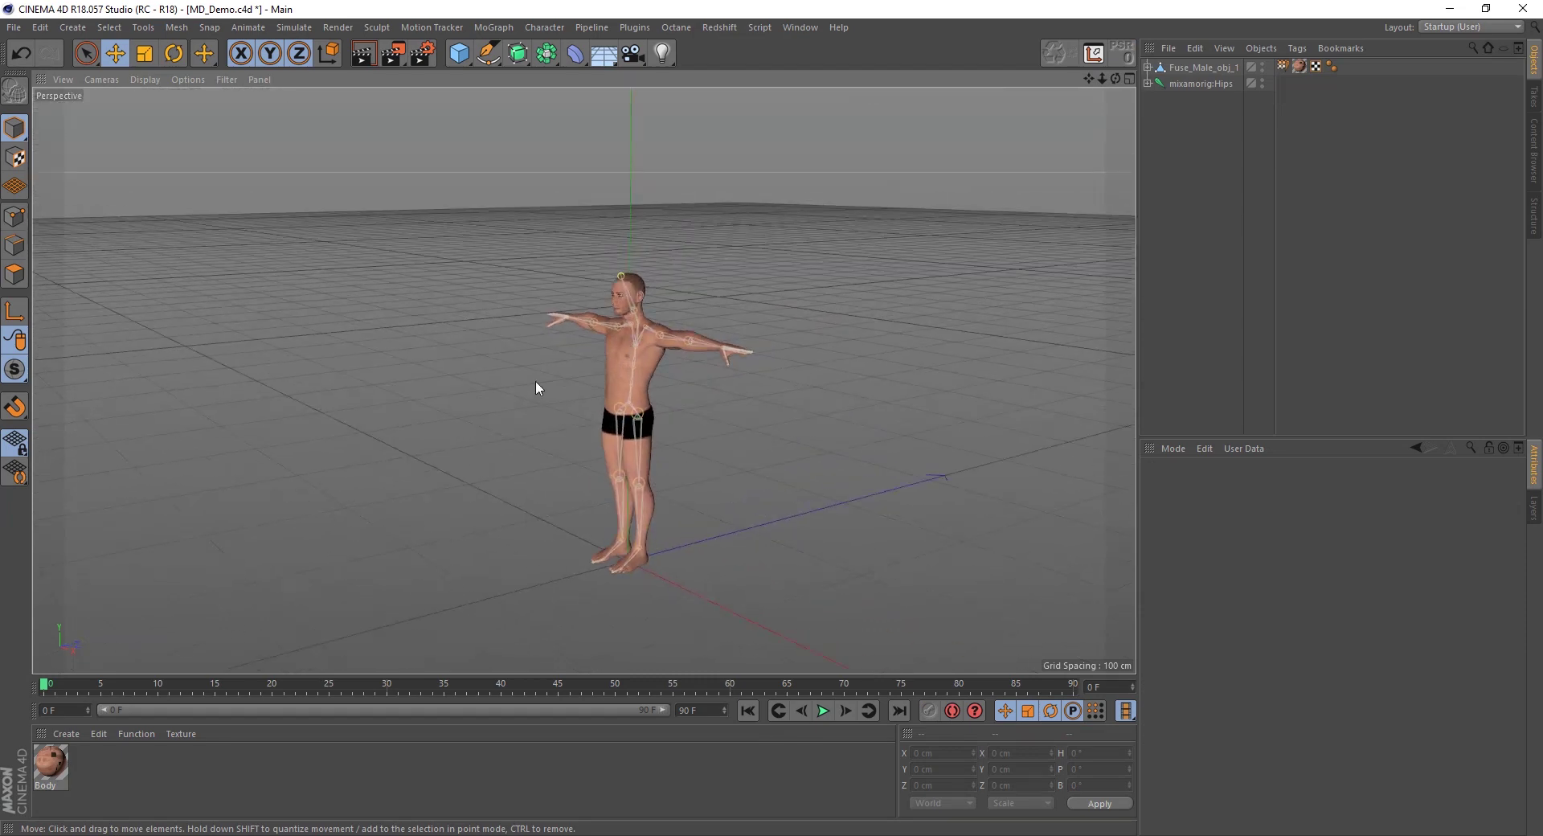
drag(49, 685, 321, 696)
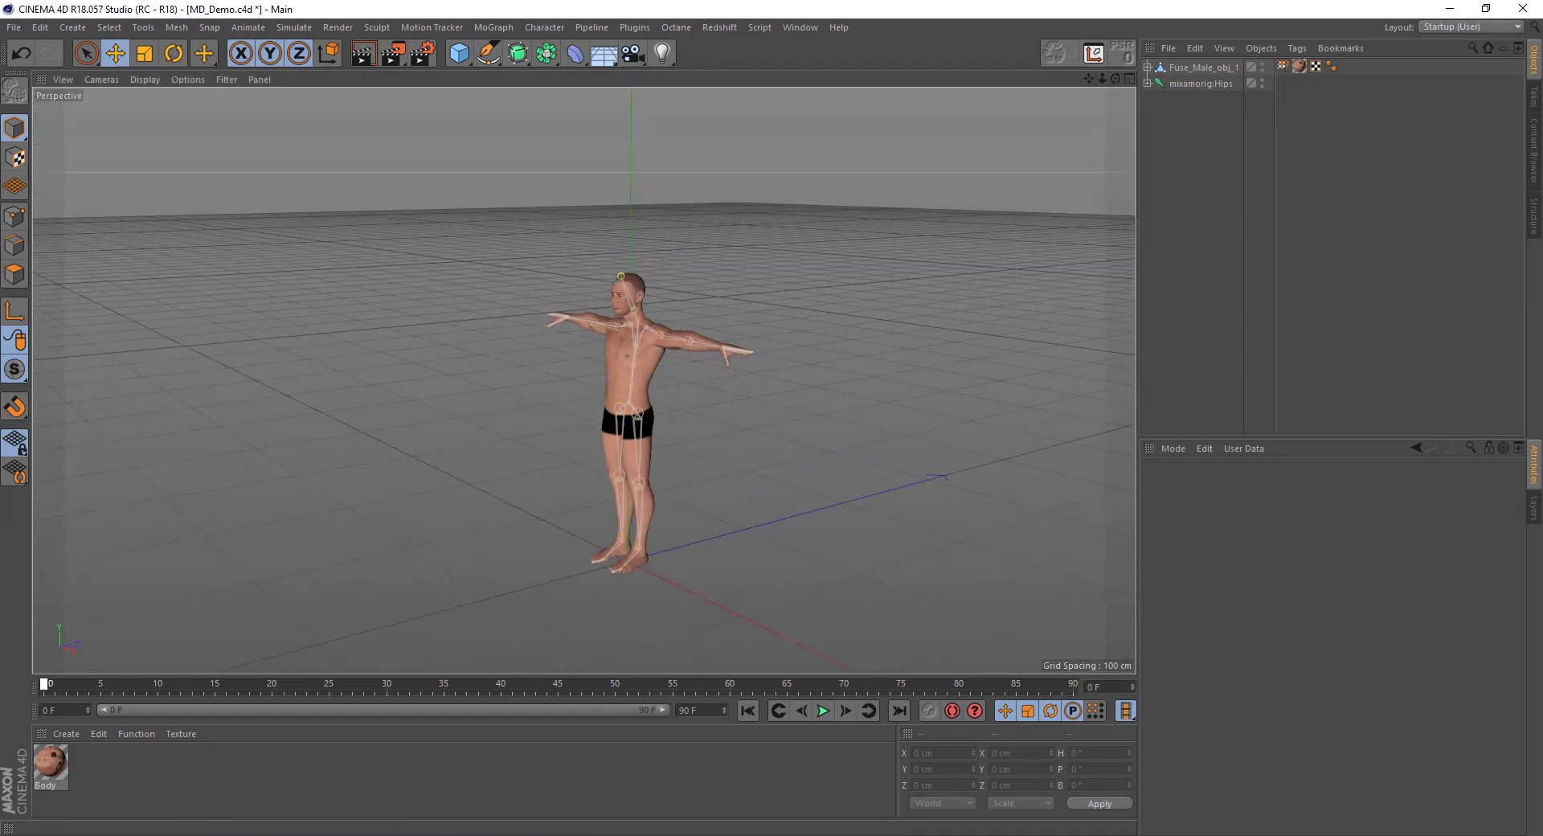
click(1223, 84)
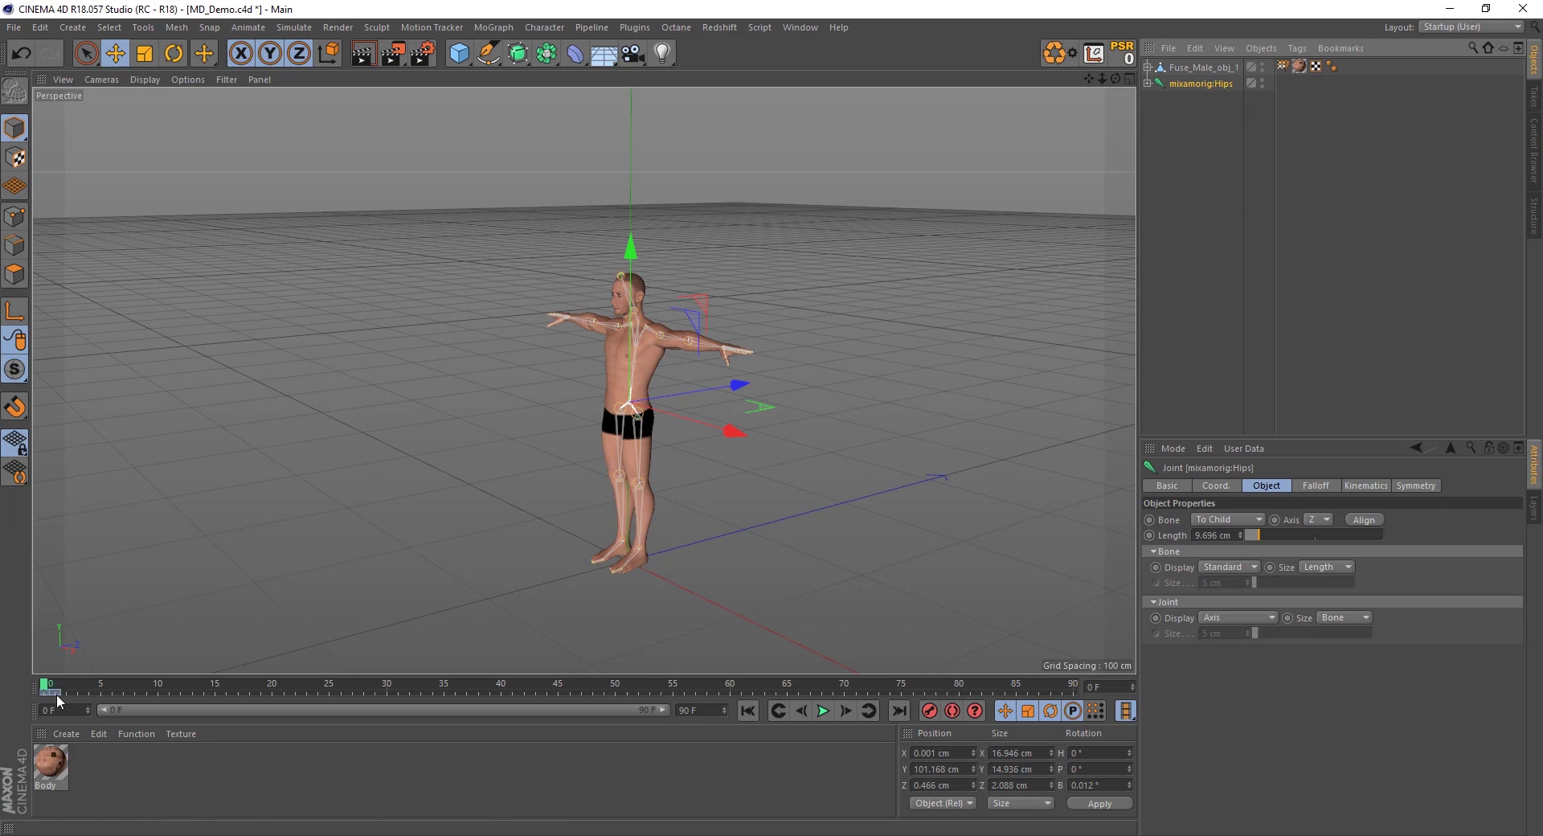
drag(56, 693, 114, 693)
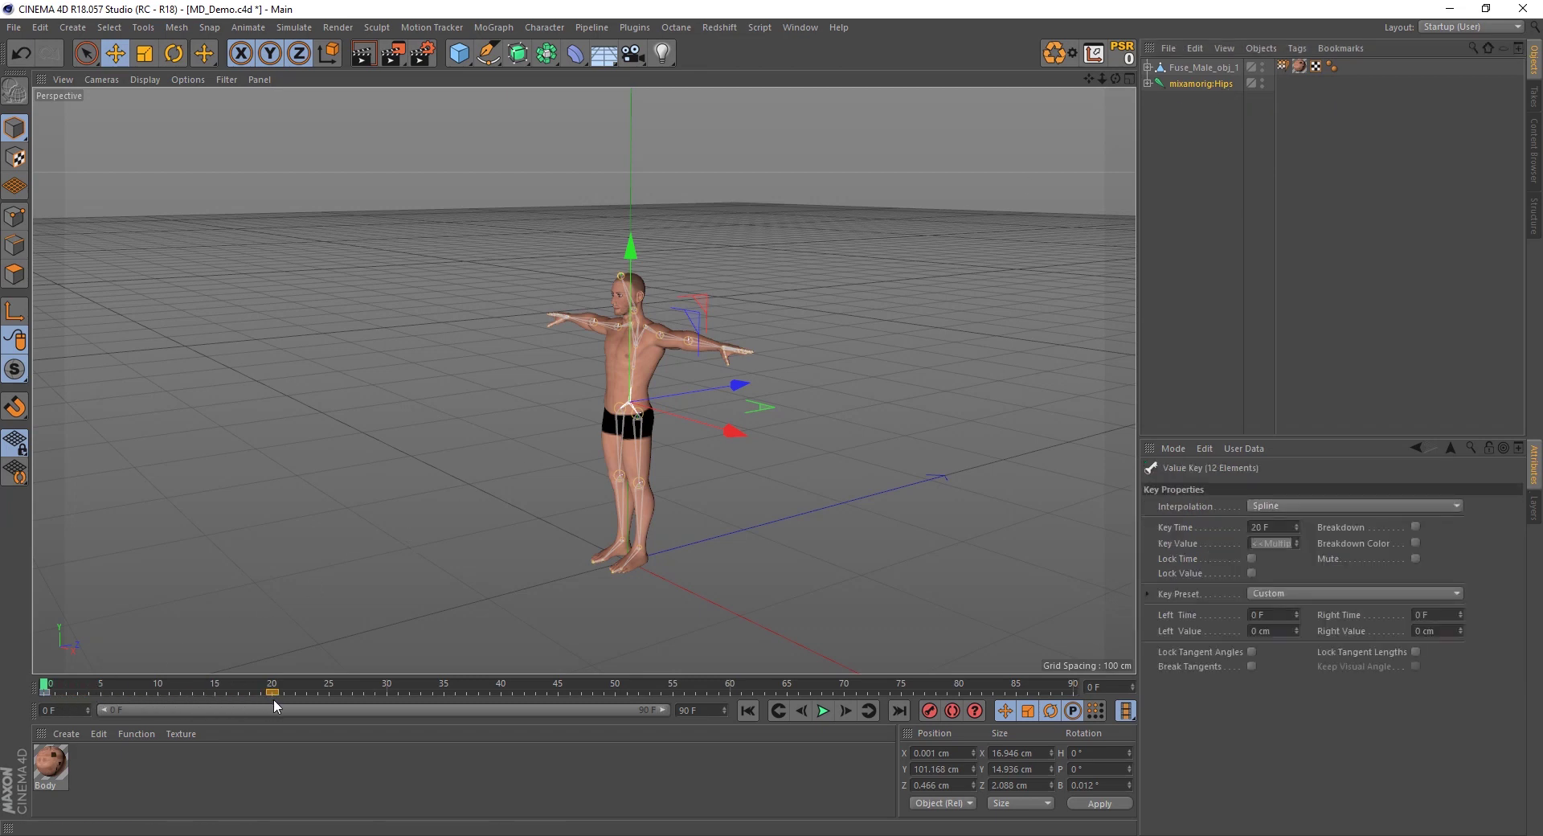
click(1209, 84)
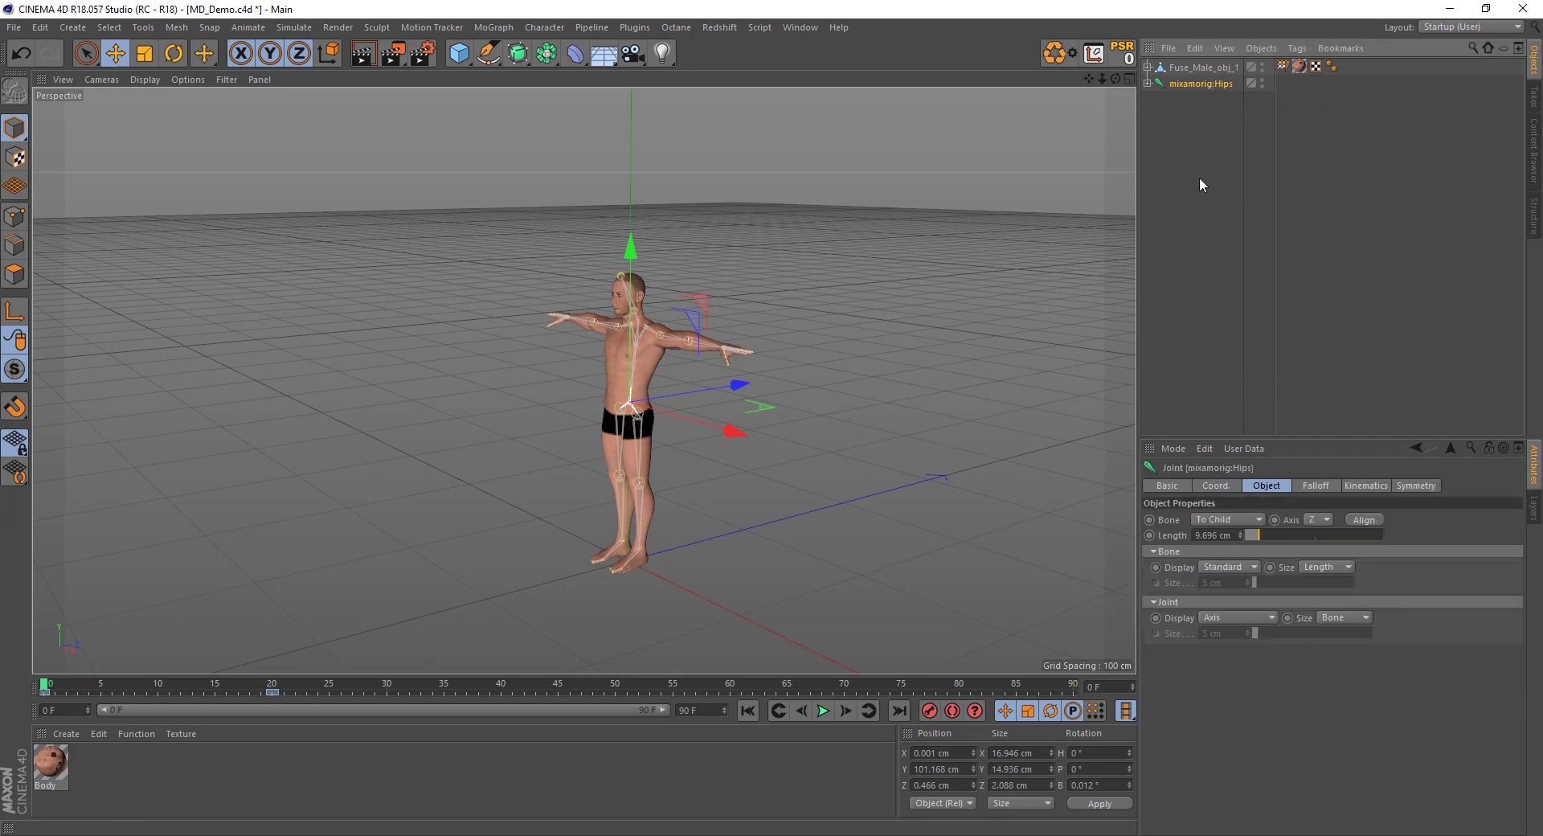
click(14, 28)
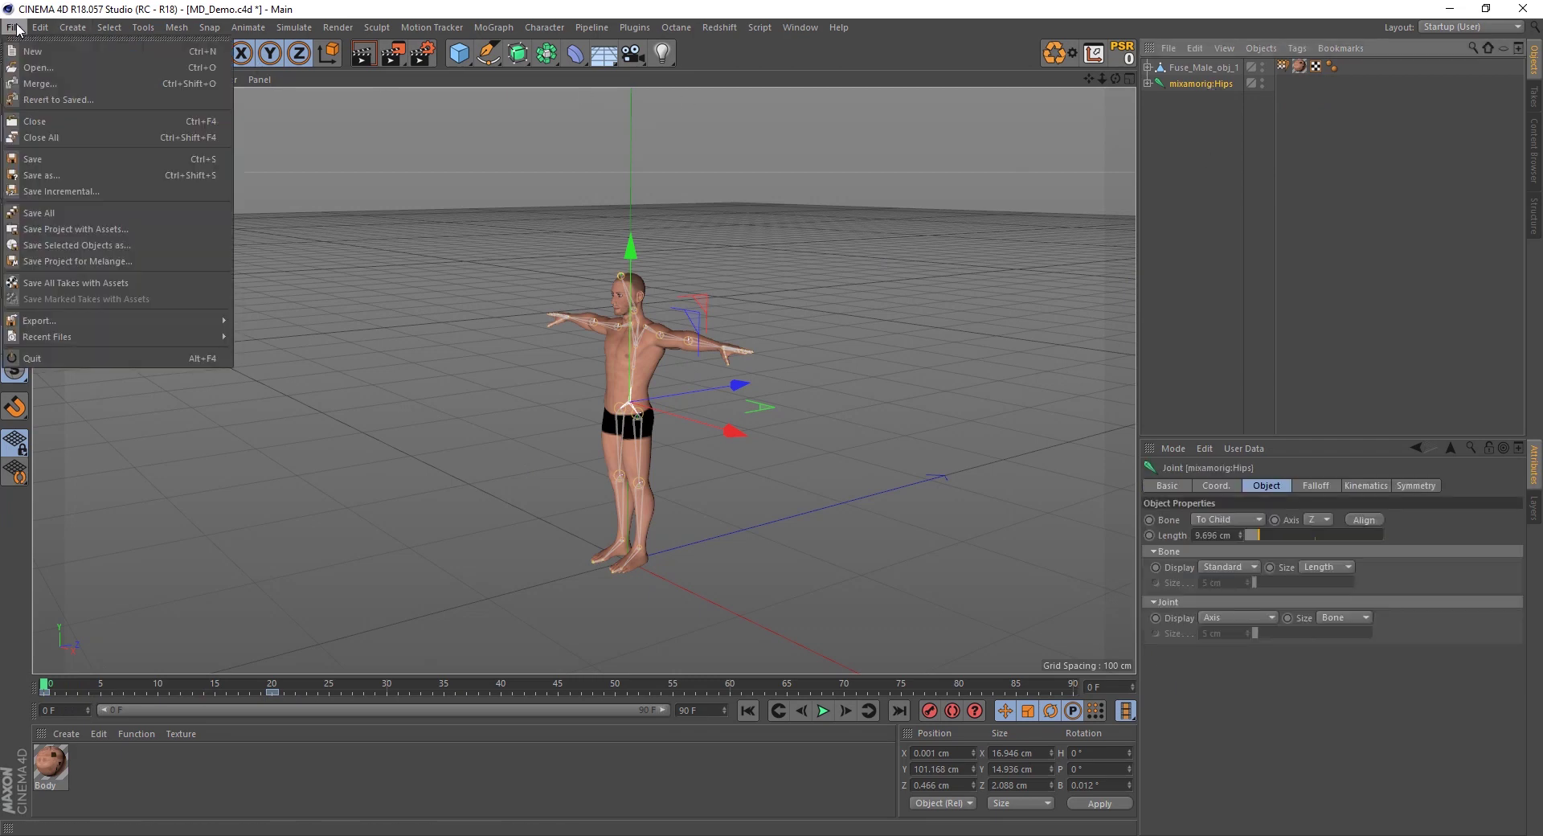
Merge Walking.fbx with default FBX settings, no take reassignment, and delete its CINEMA_4D_Editor camera
click(49, 69)
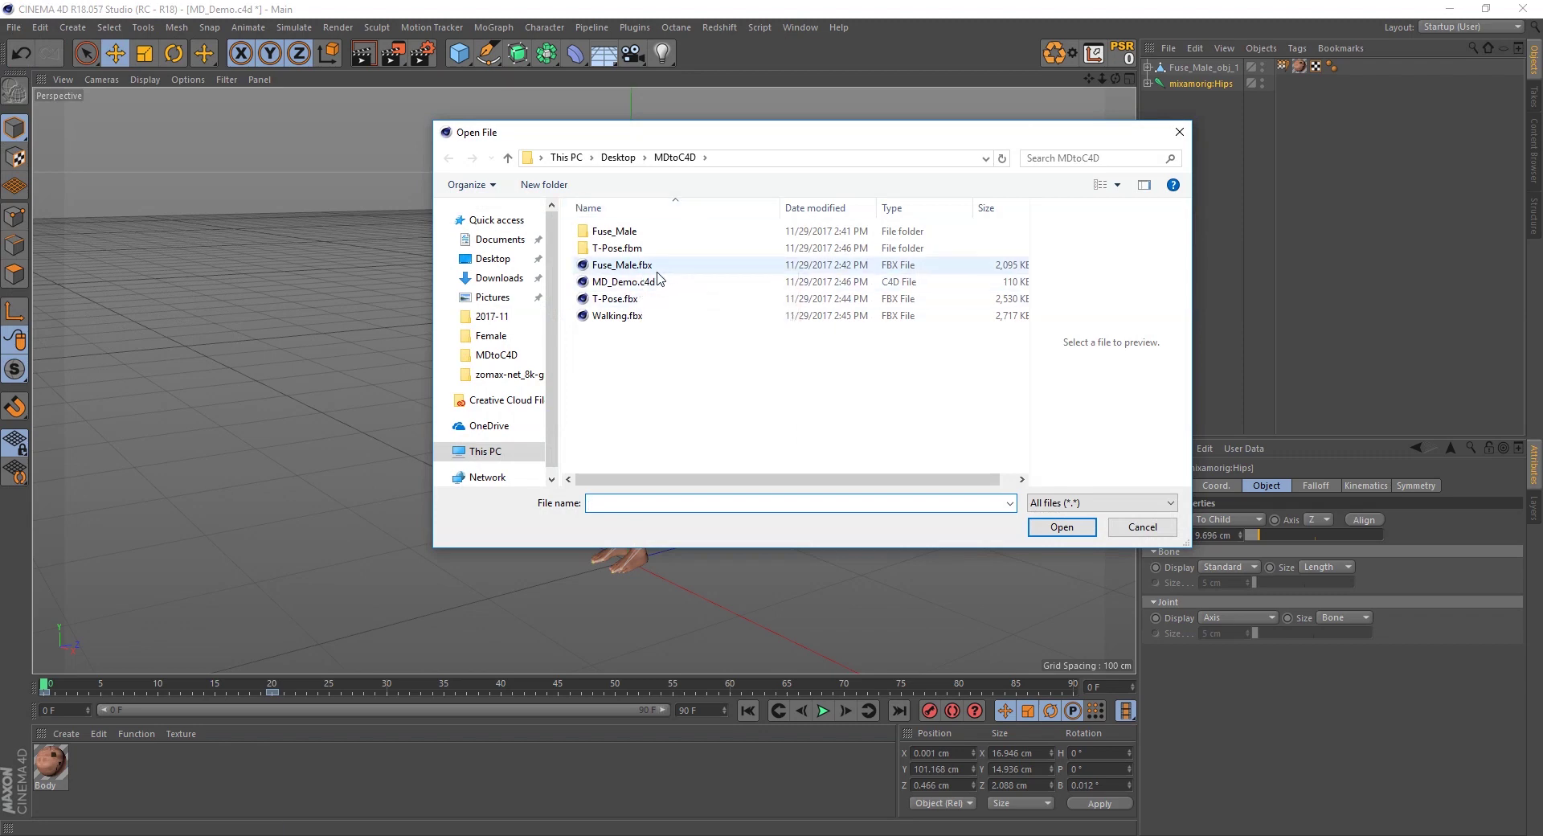
click(617, 315)
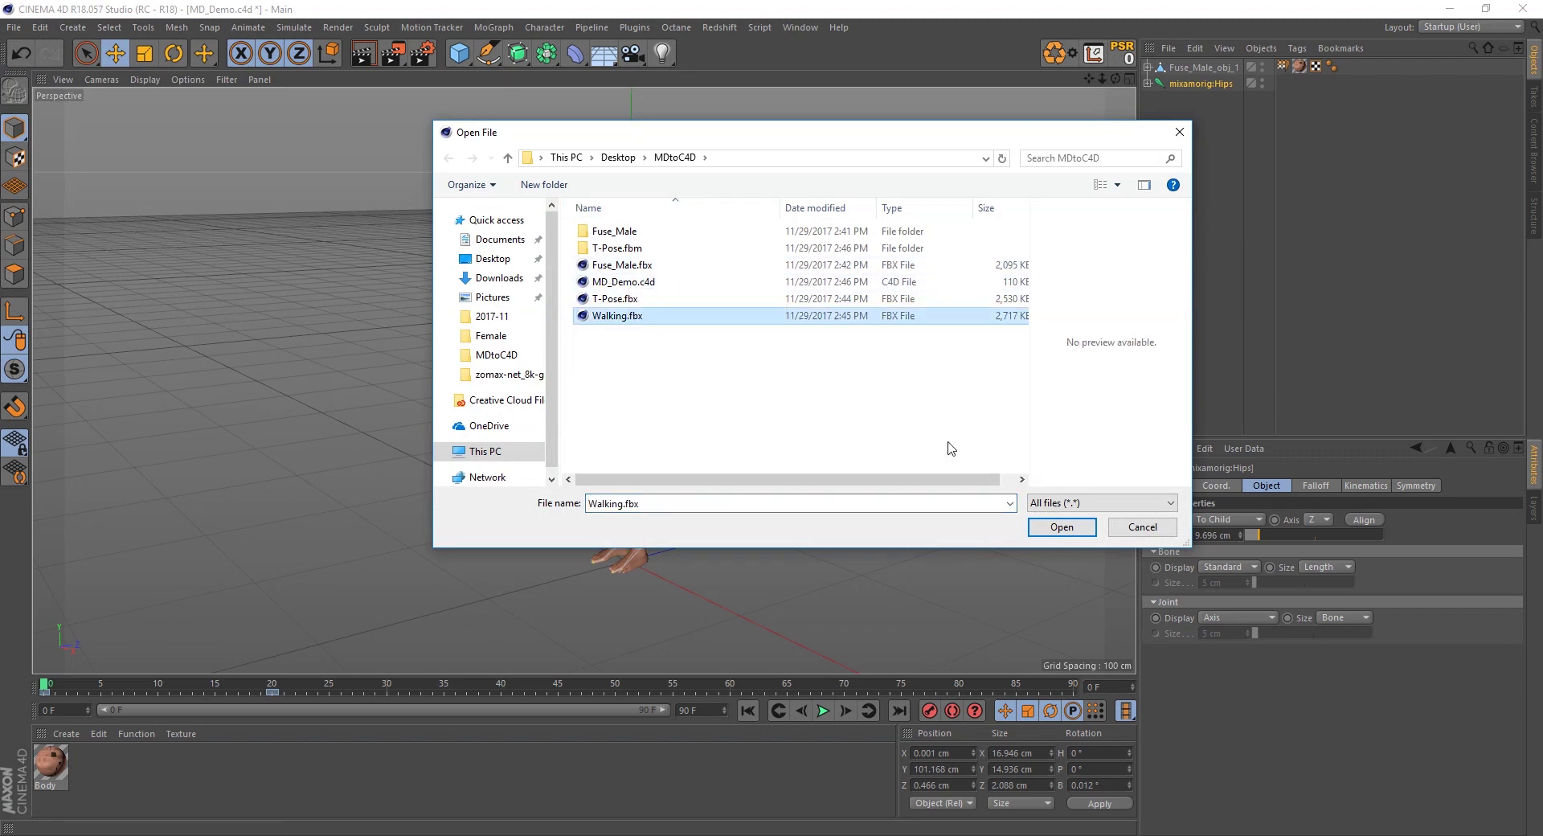
click(1061, 528)
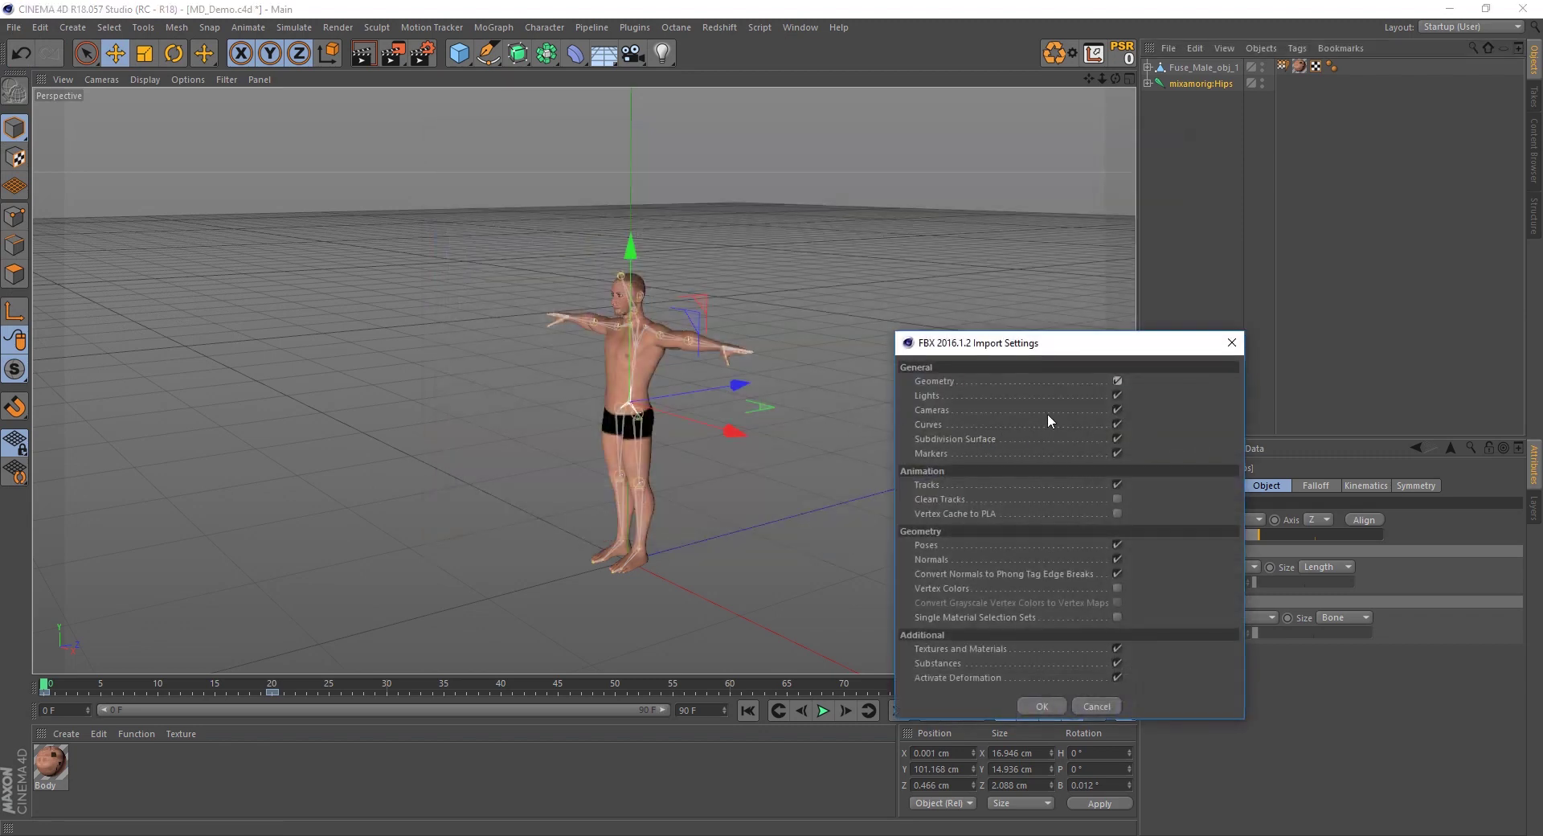
click(1042, 705)
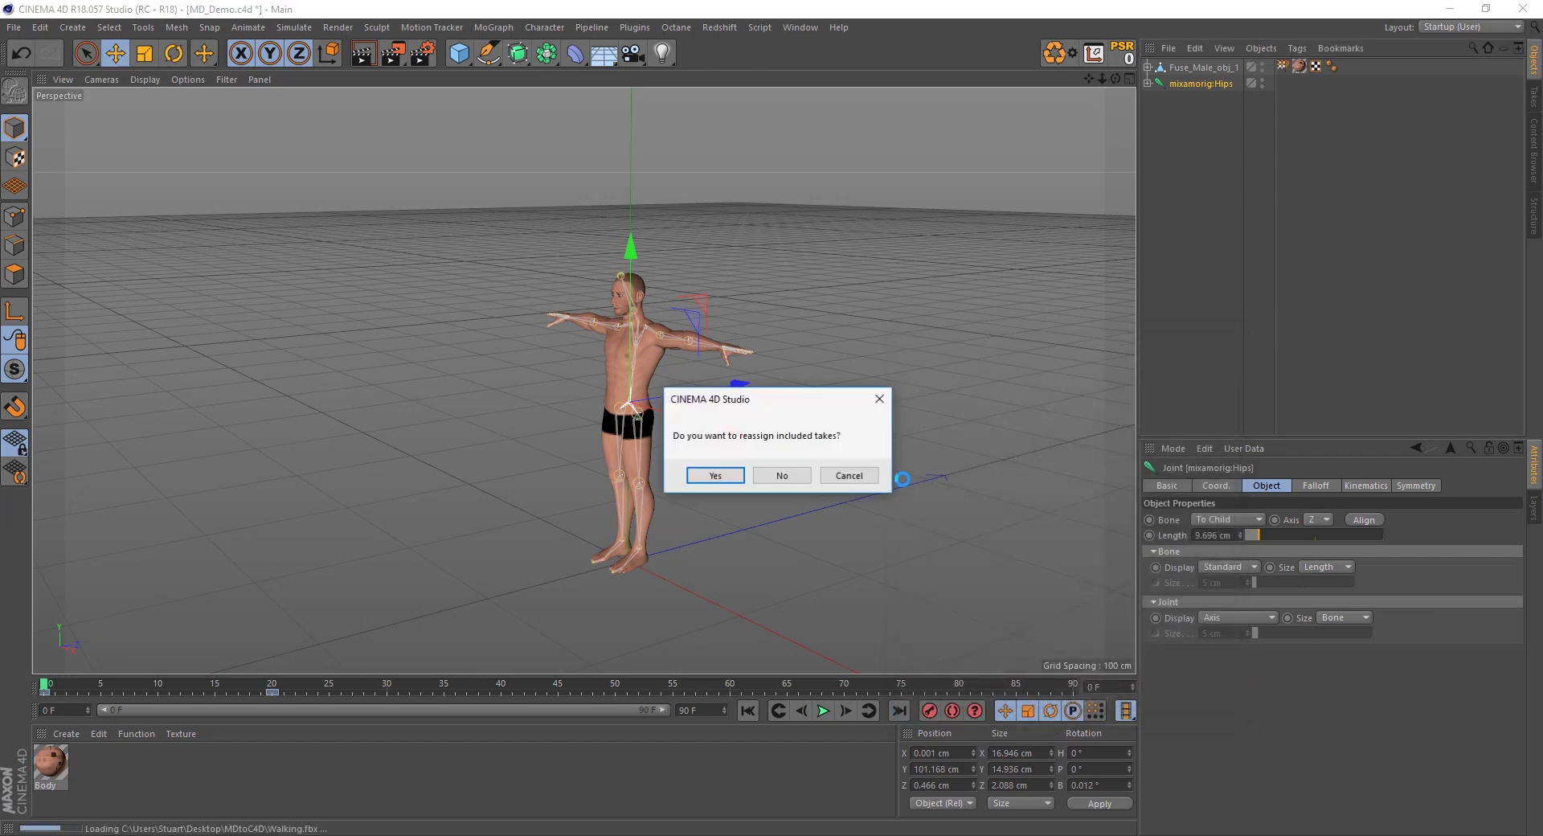
click(782, 476)
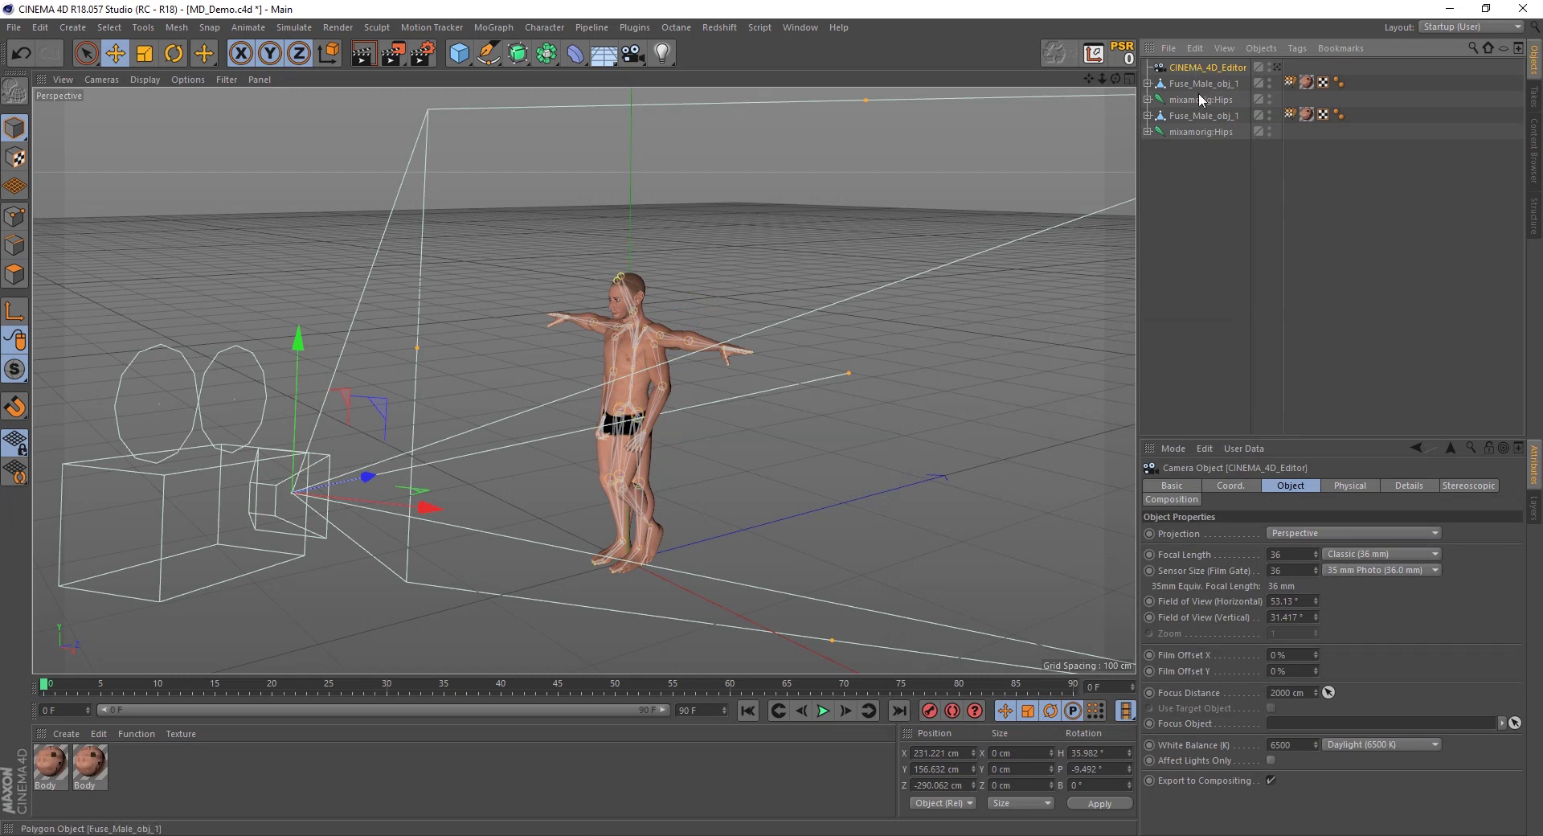
key(Delete)
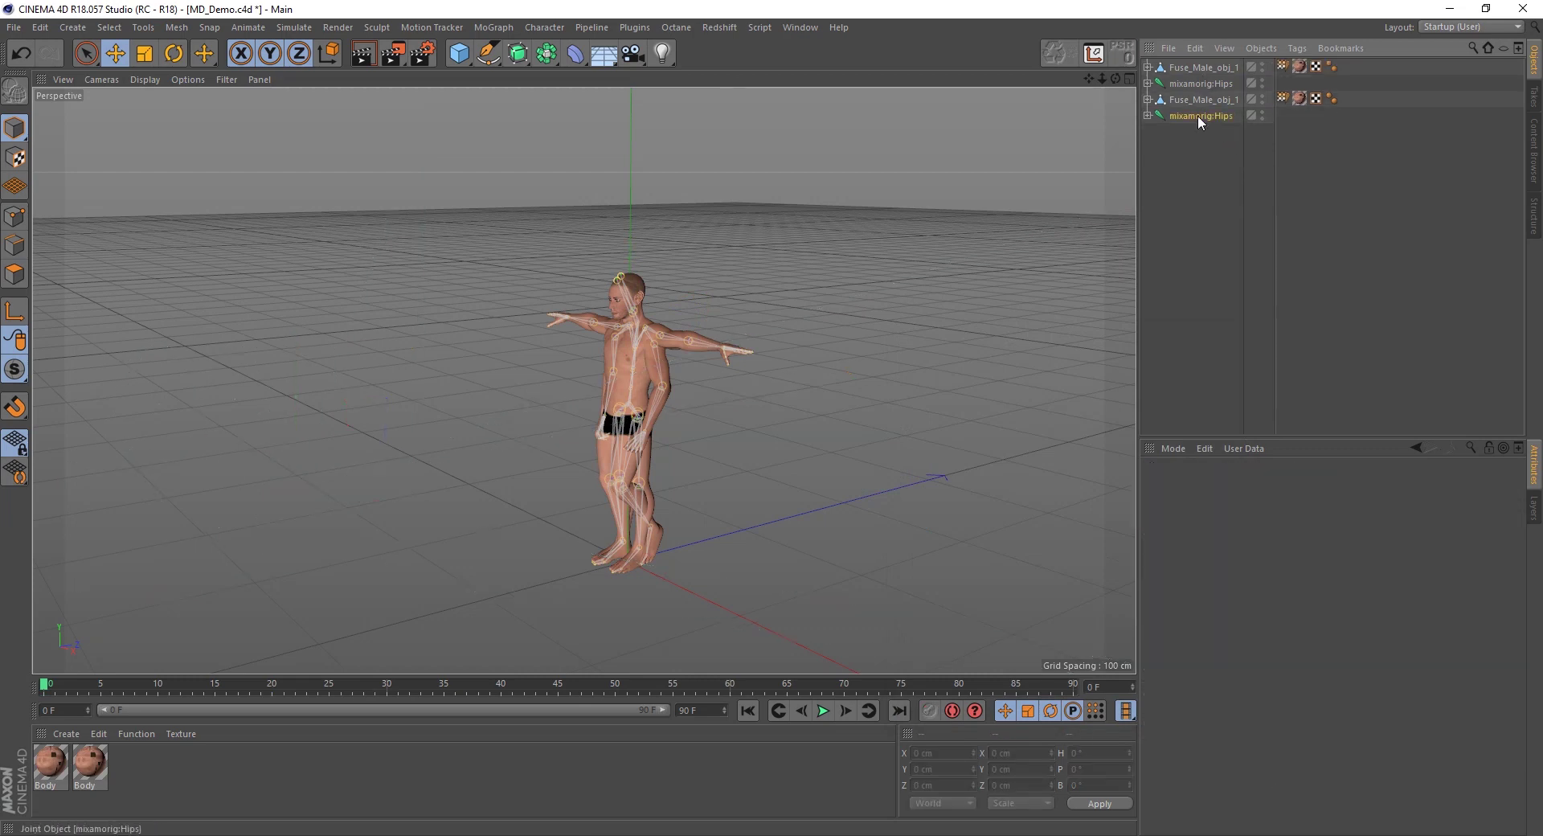
Rename the two mixamorig:Hips root joints tPose and Walk, then select tPose
double_click(1197, 116)
text(Pose)
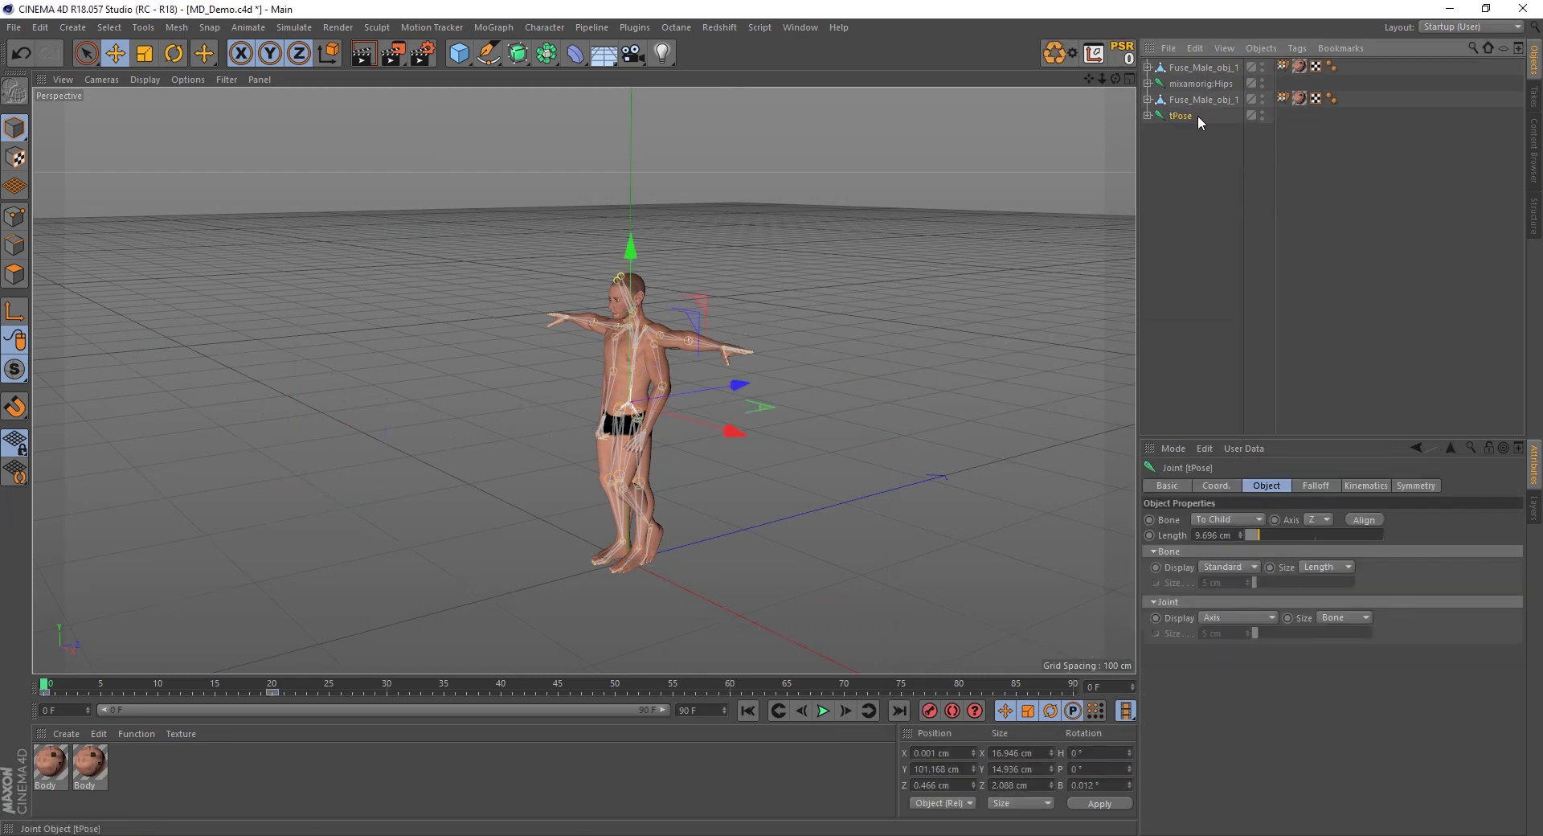
key(Return)
double_click(1198, 83)
text(Walk)
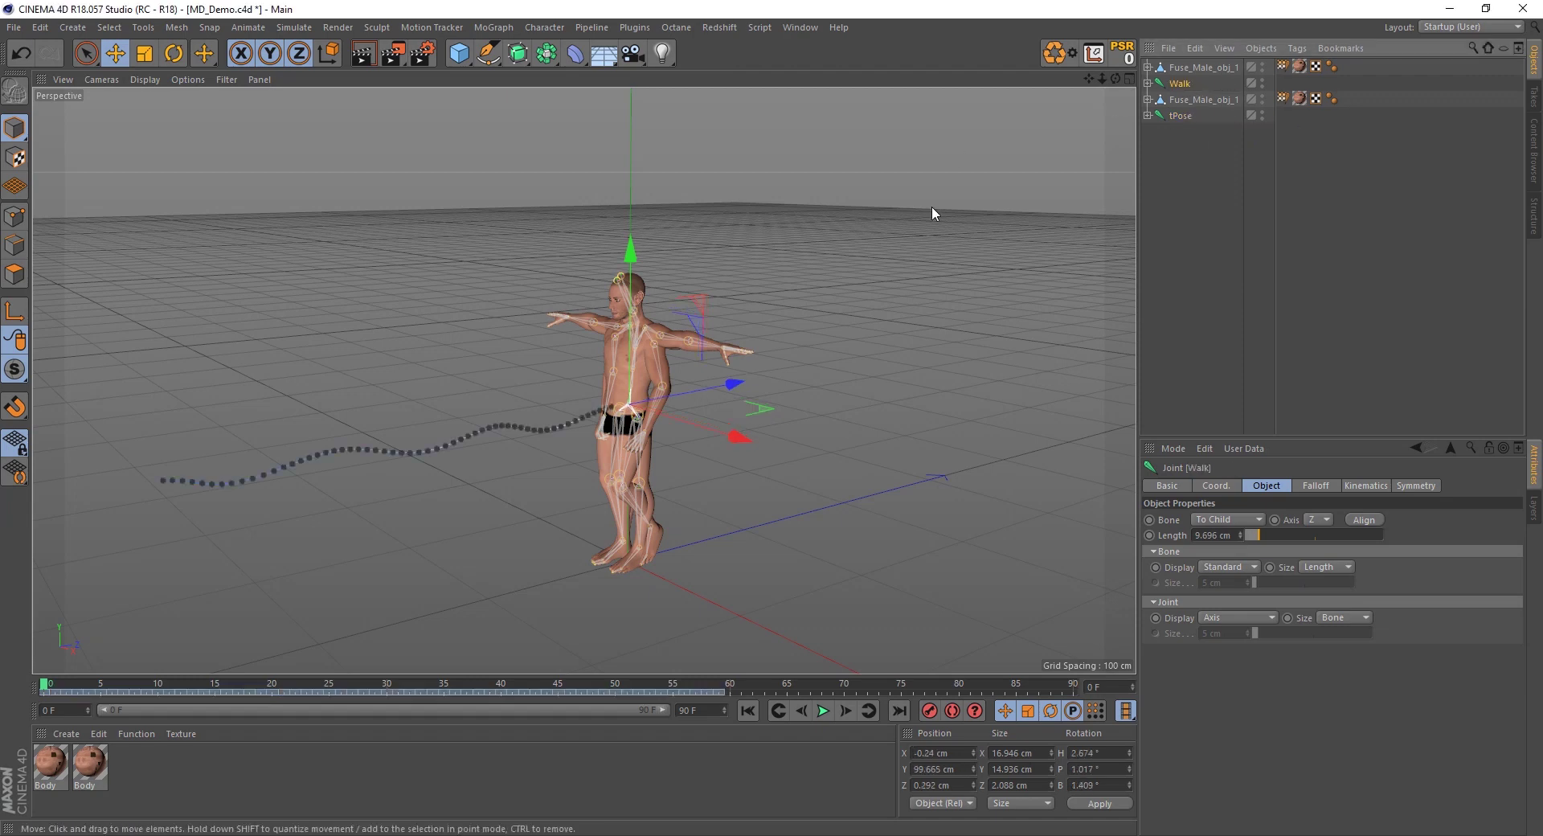
click(933, 206)
mouse_move(932, 205)
alt+mouse_down()
mouse_move(778, 275)
mouse_move(1009, 258)
mouse_move(820, 271)
mouse_move(1208, 178)
alt+mouse_up()
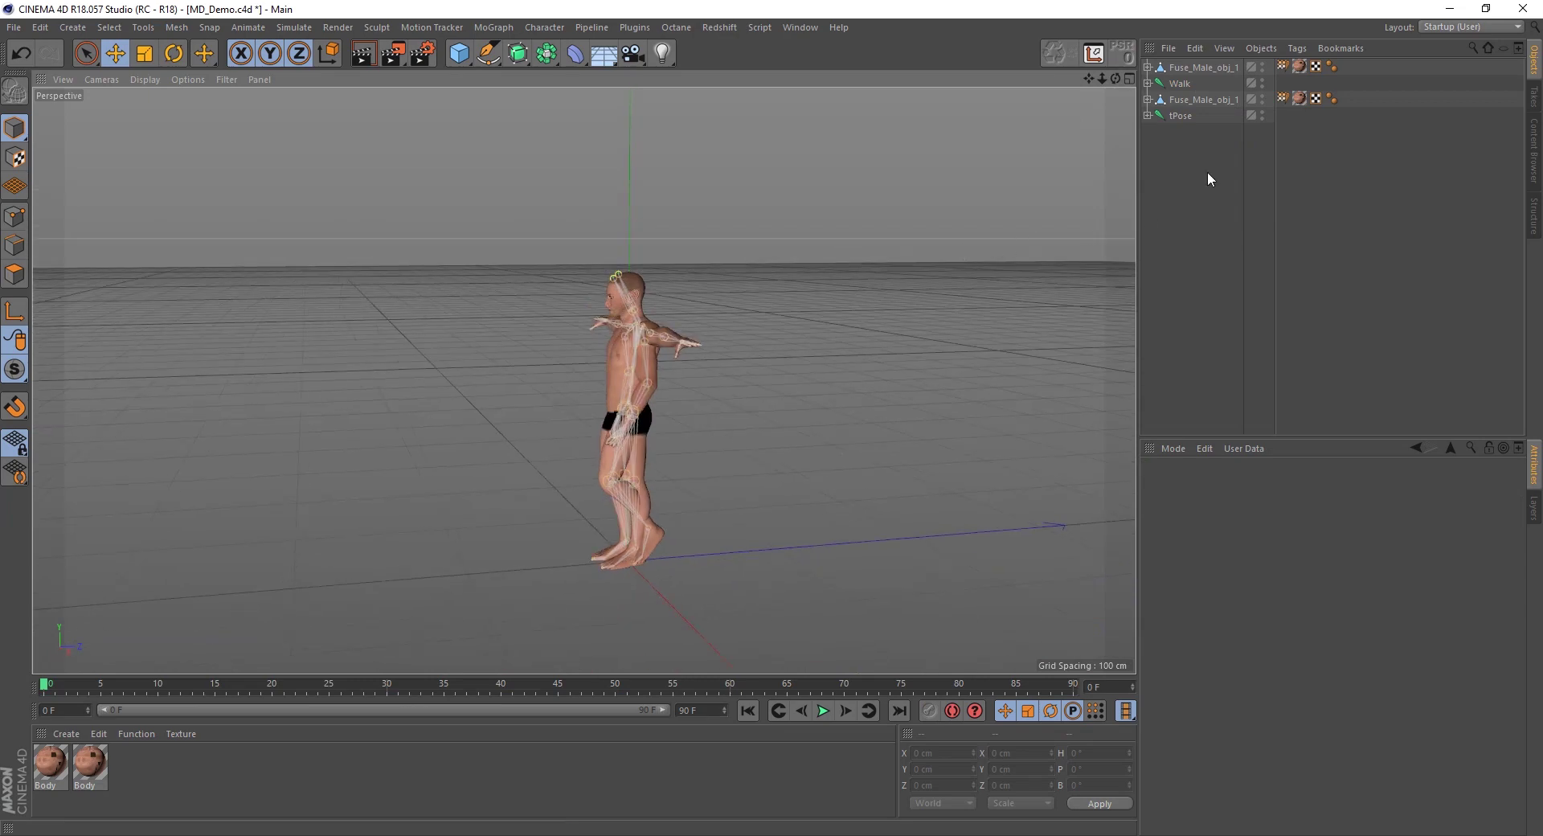
click(1180, 116)
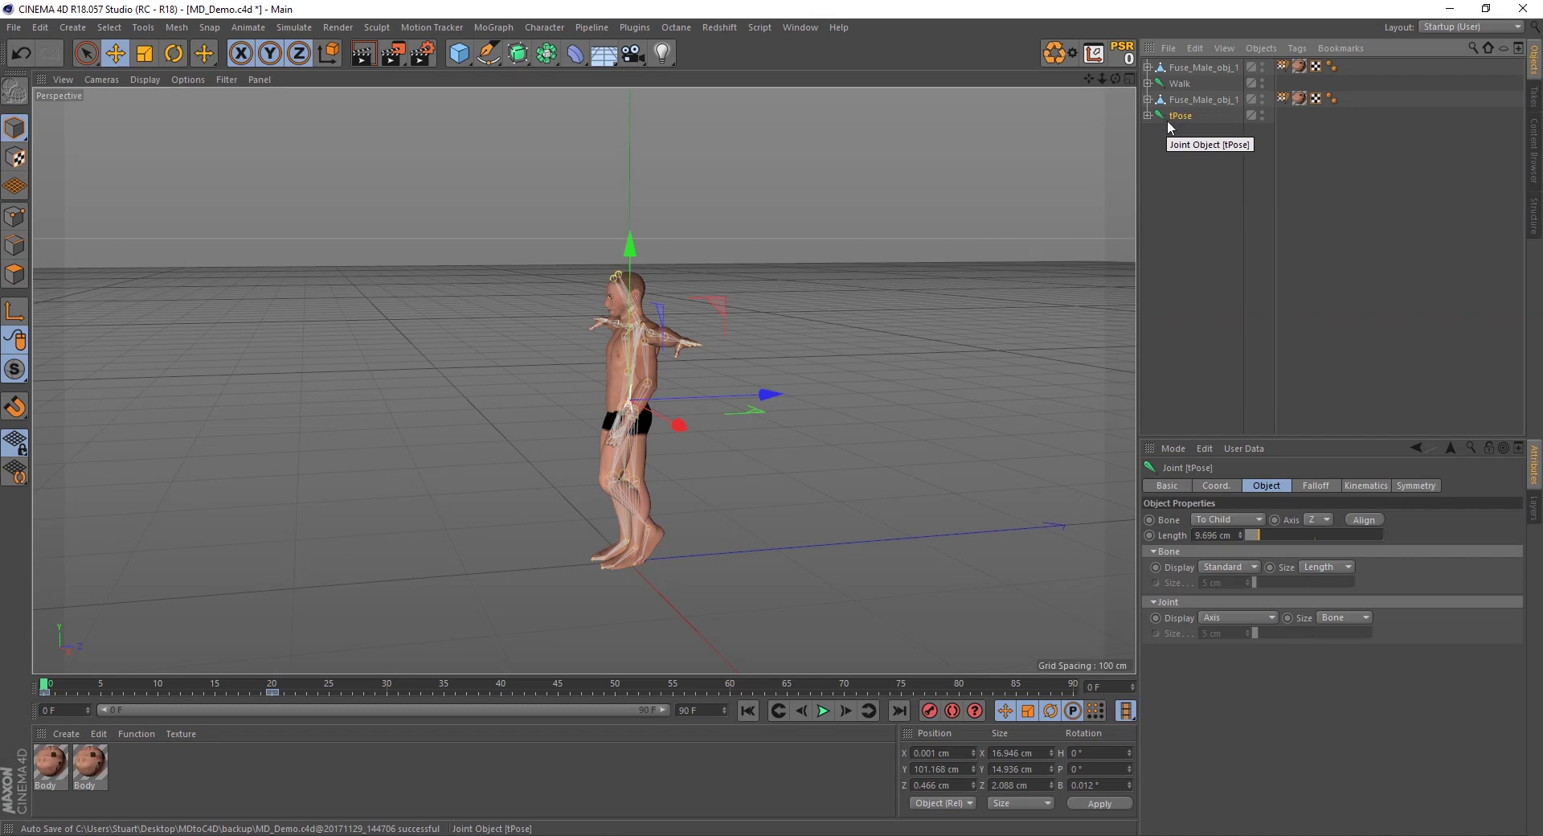
Add a motion clip named tPose from the tPose joint's animation
click(256, 30)
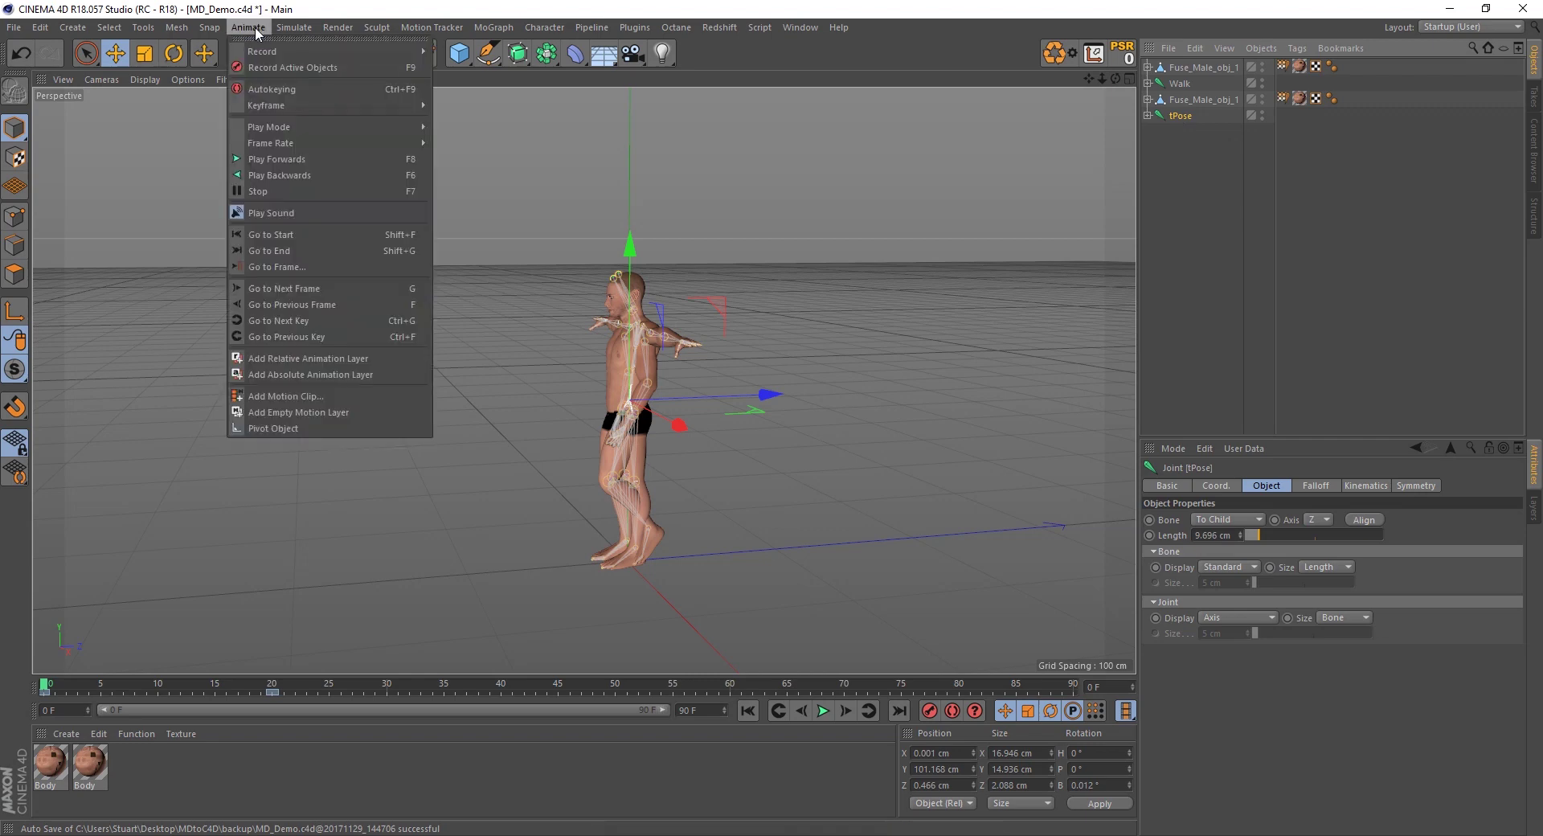
click(312, 397)
text(tPos)
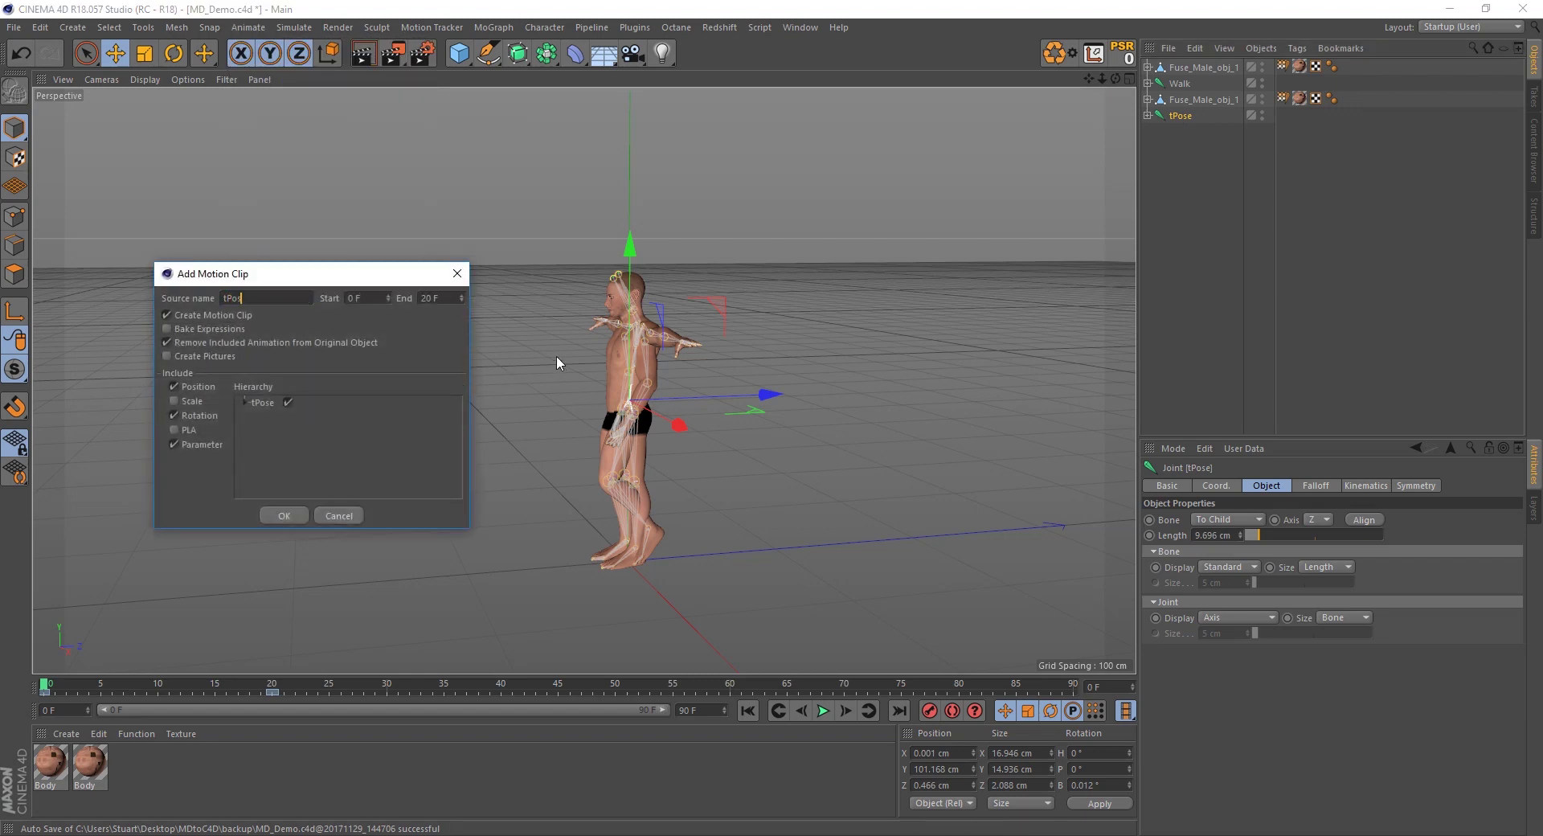
text(e)
click(291, 519)
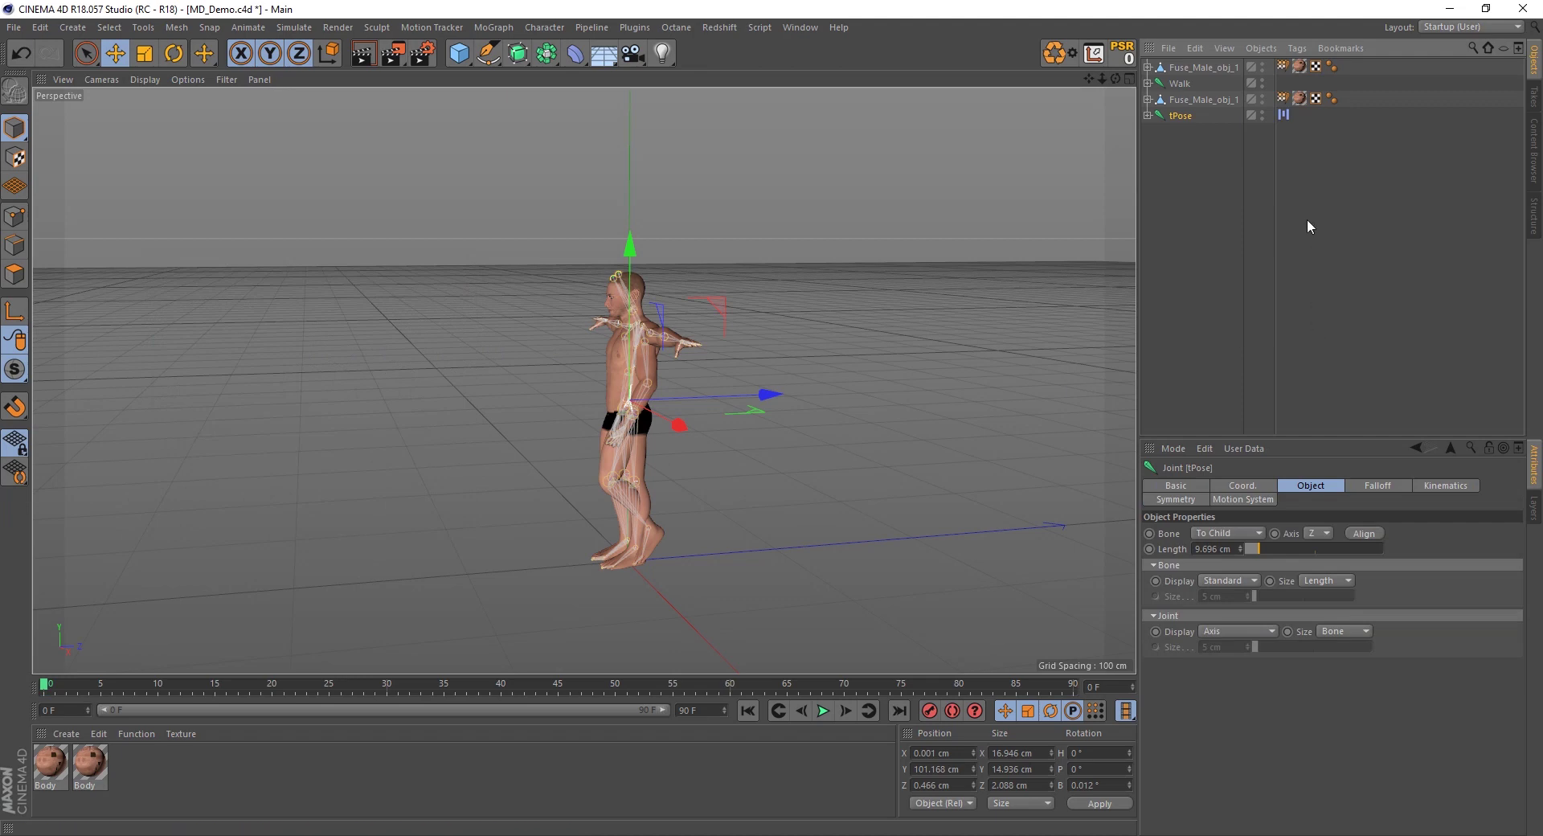
Show the Motion System tag's tPose clip in the Timeline
click(1284, 115)
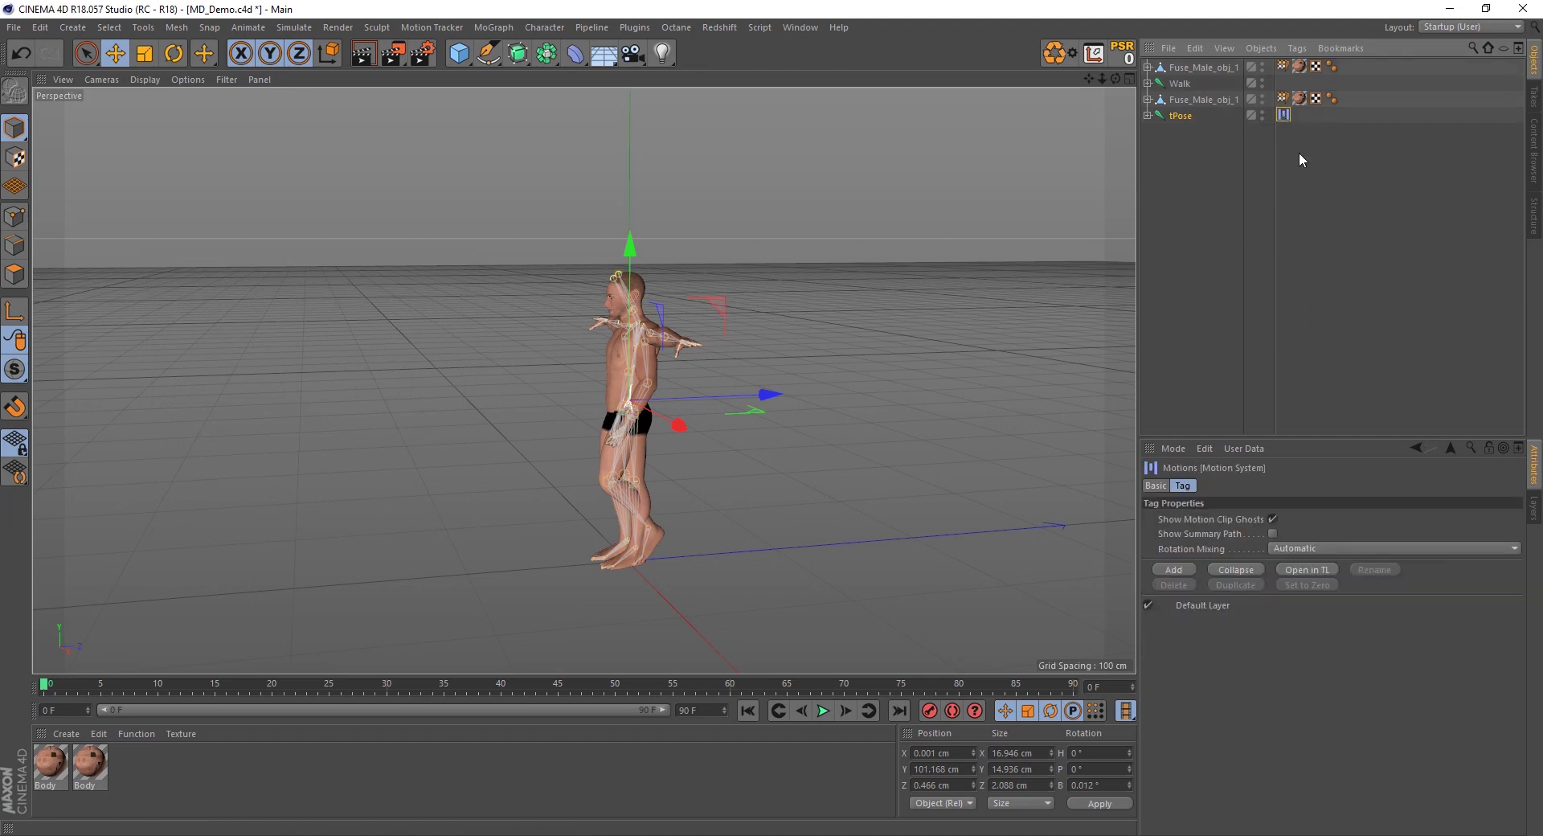
click(1318, 570)
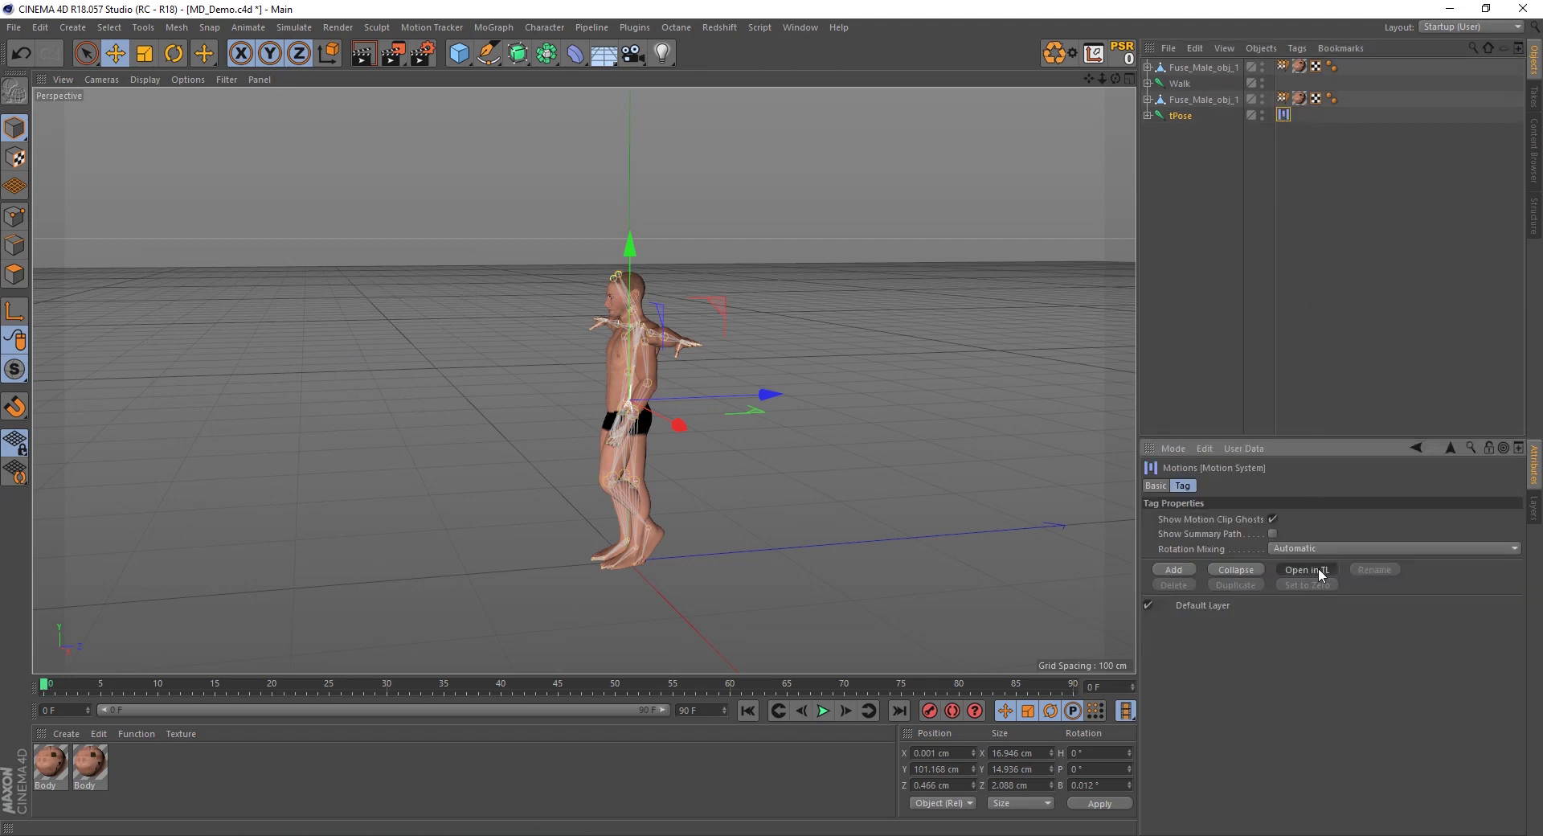
drag(574, 157, 584, 240)
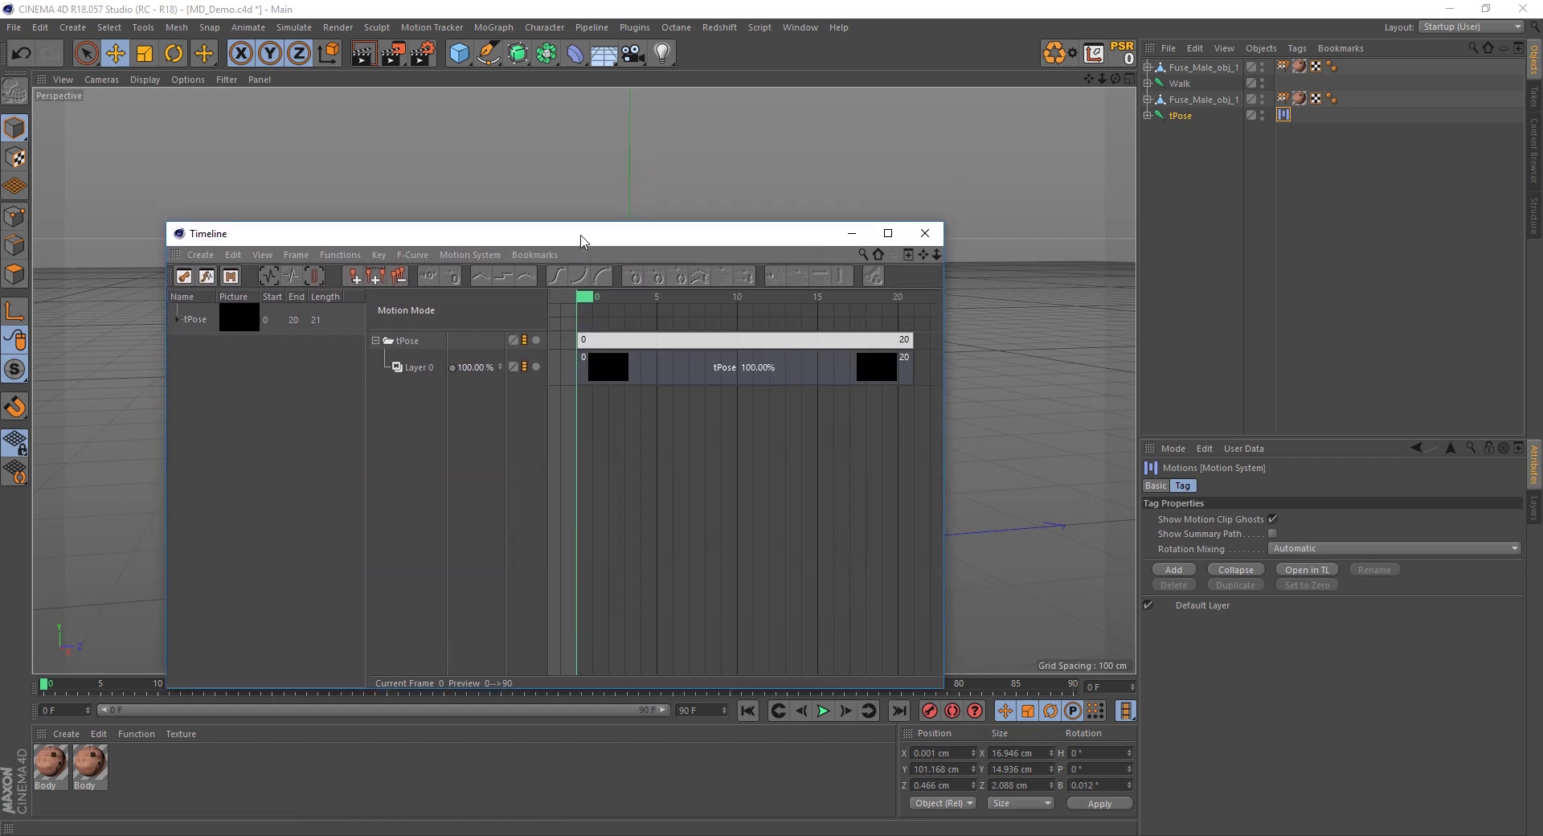
scroll(876, 447, down, 2)
scroll(875, 447, down, 2)
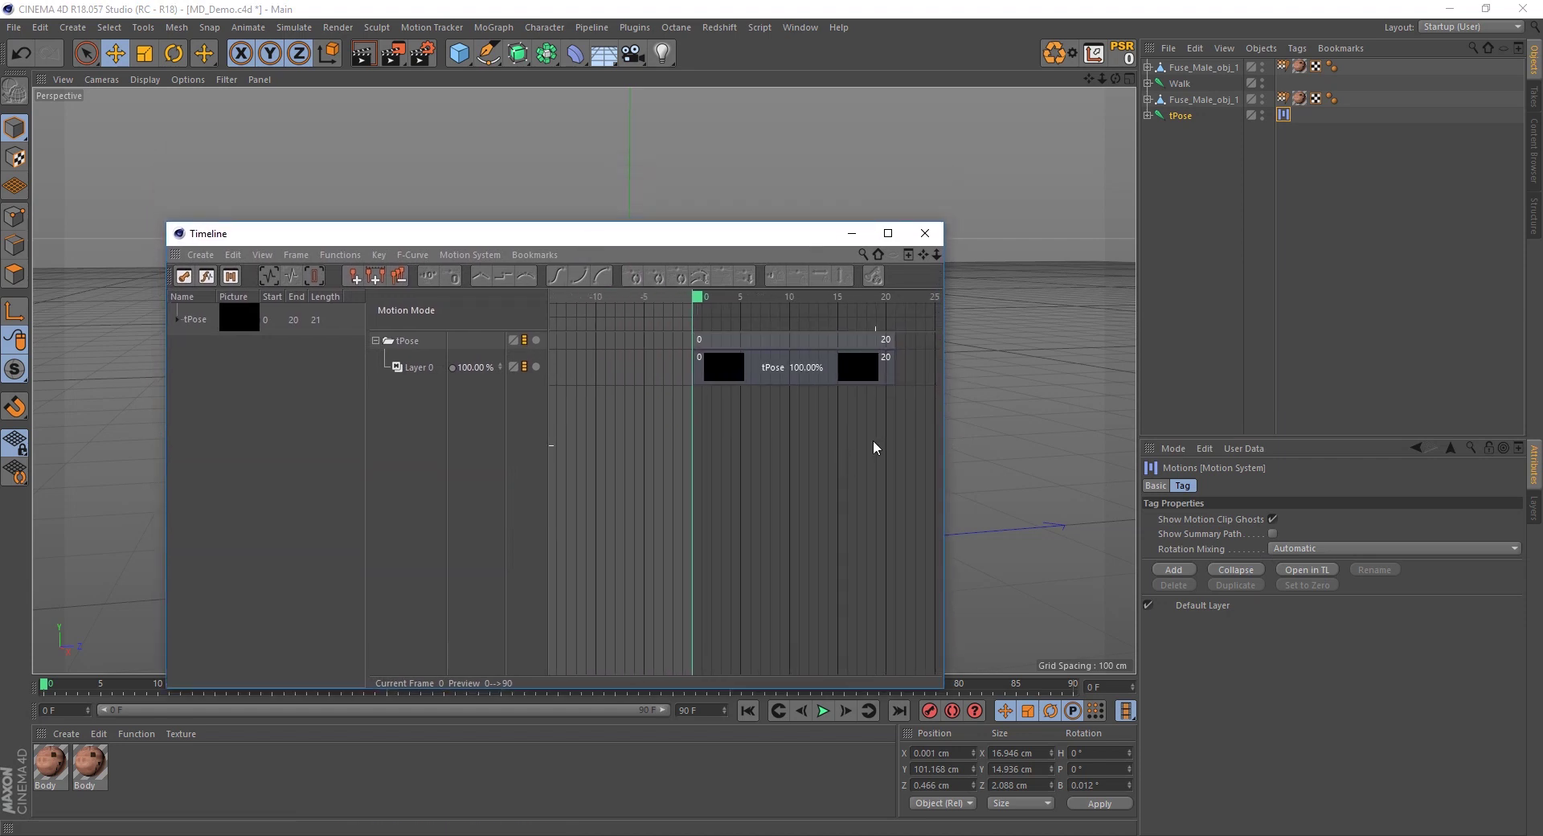
scroll(874, 447, down, 2)
Create a Motion Source Walk clip from the Walk rig, keeping its original animation
click(1178, 86)
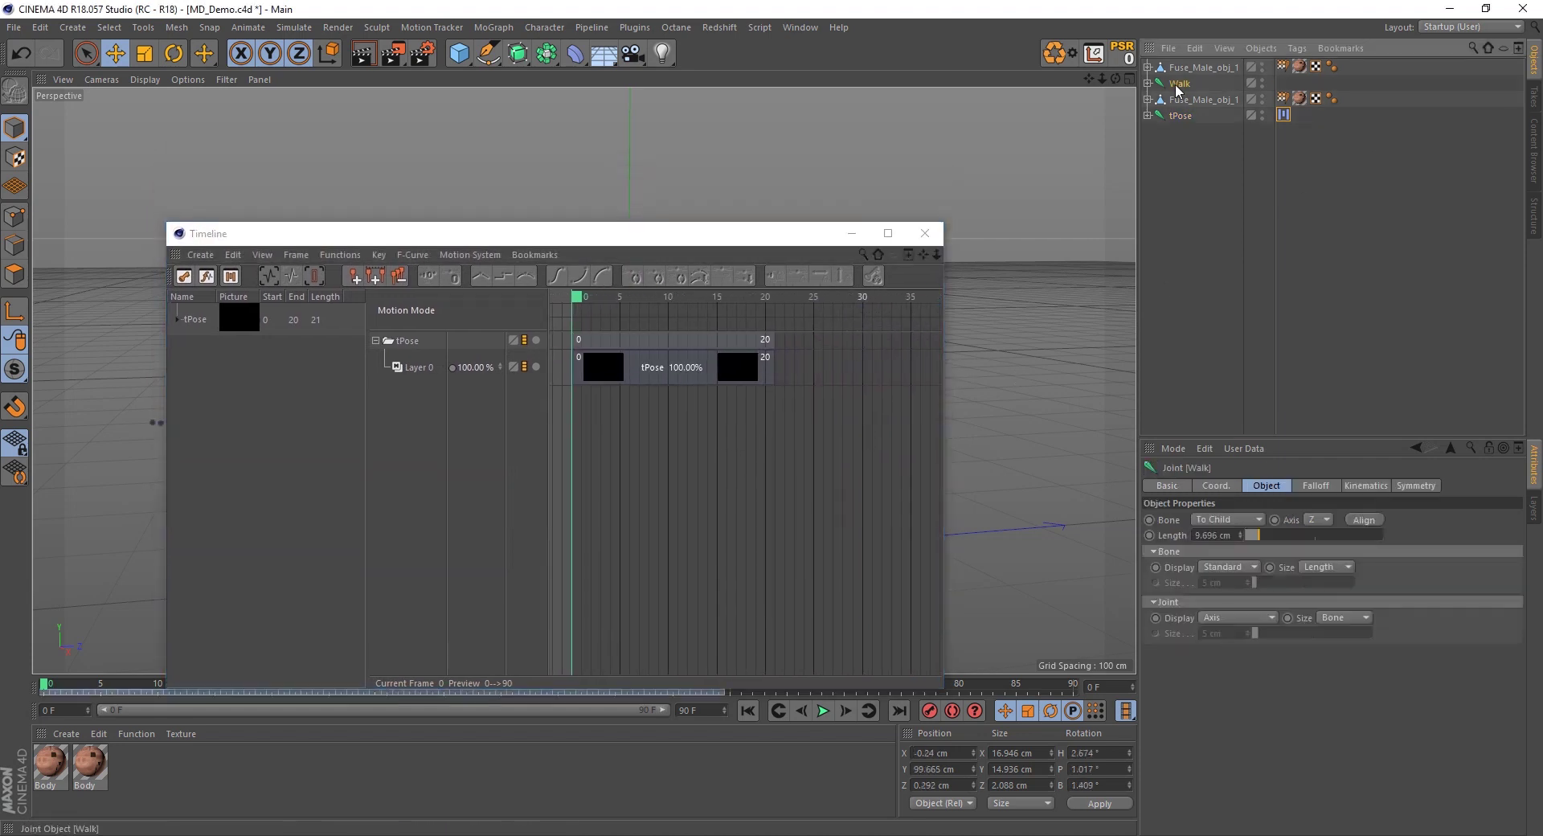
click(236, 27)
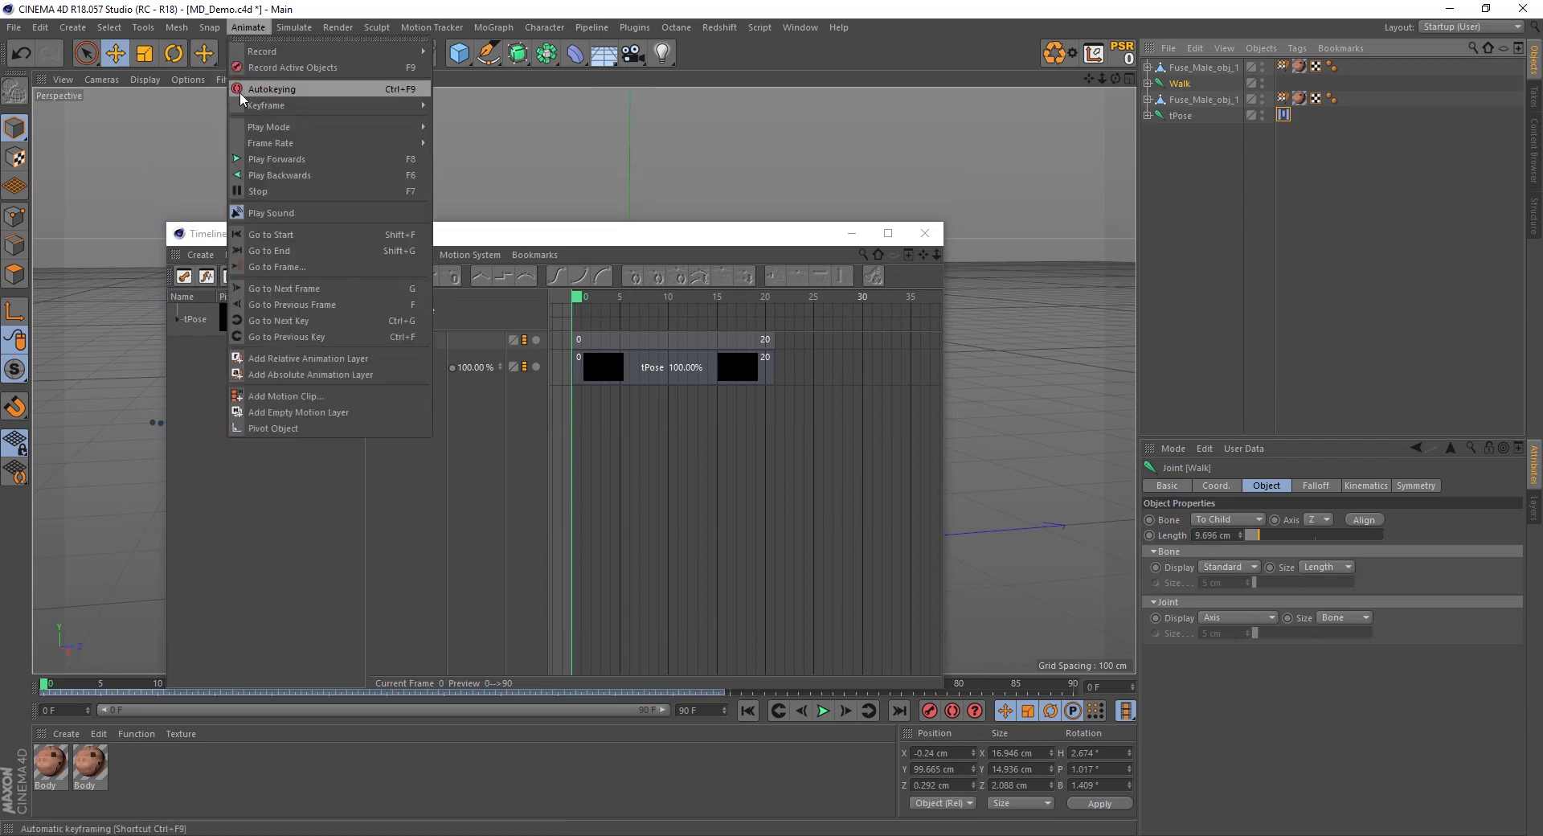
click(322, 394)
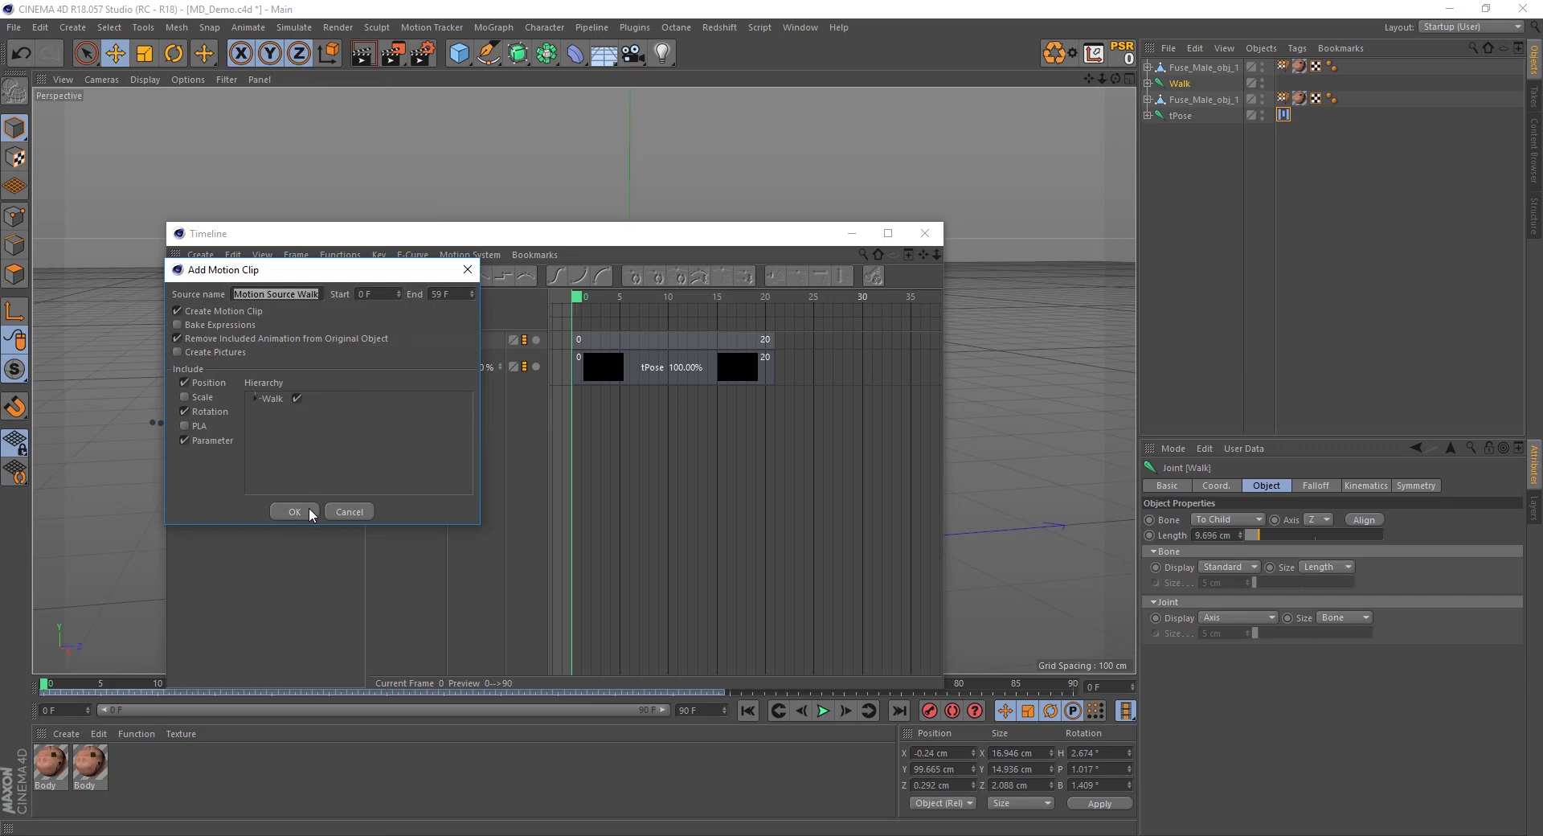
click(177, 339)
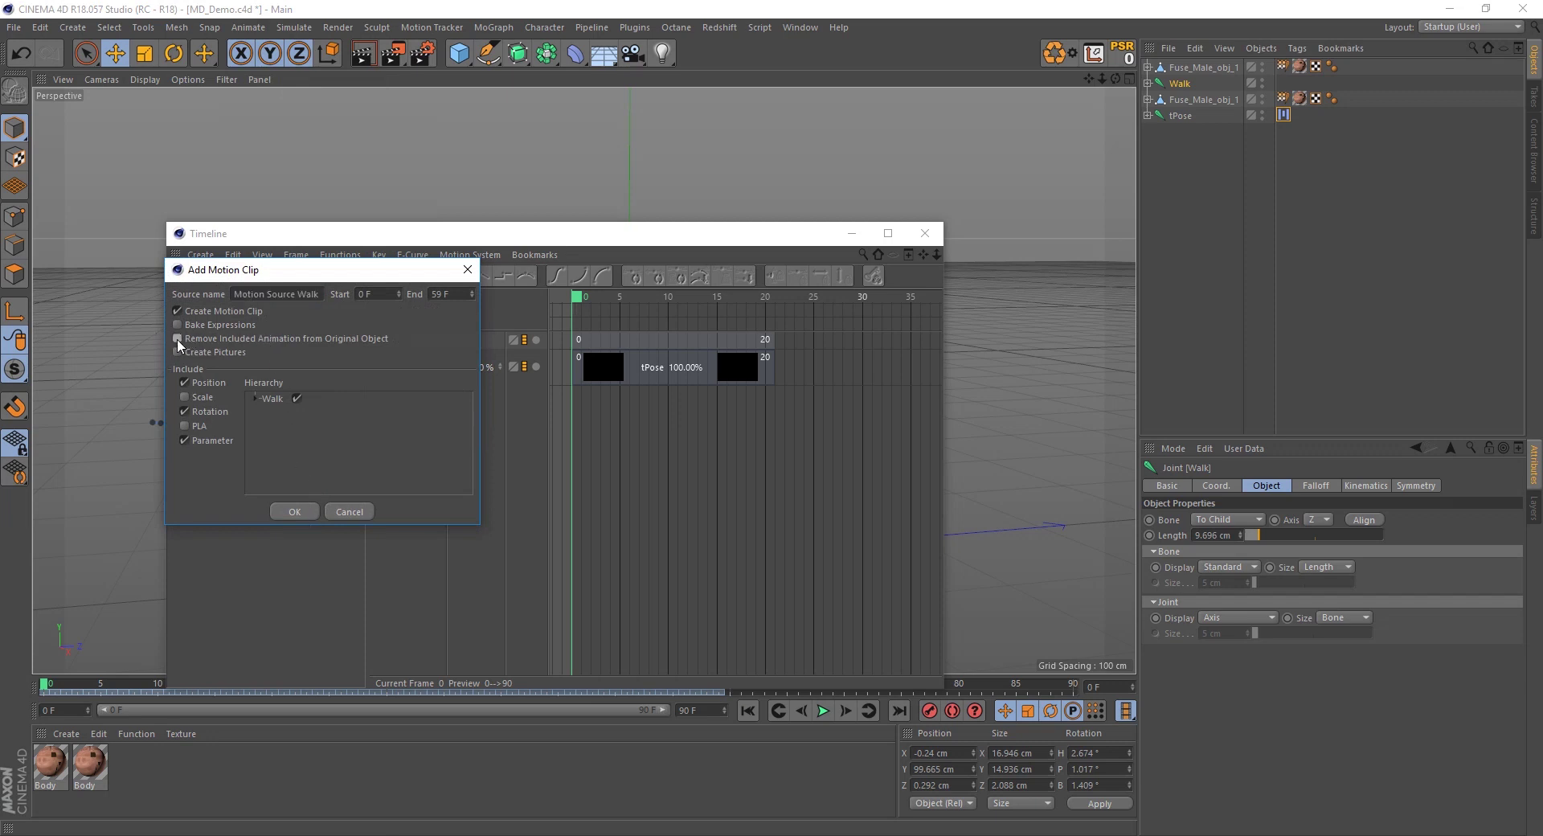
click(298, 512)
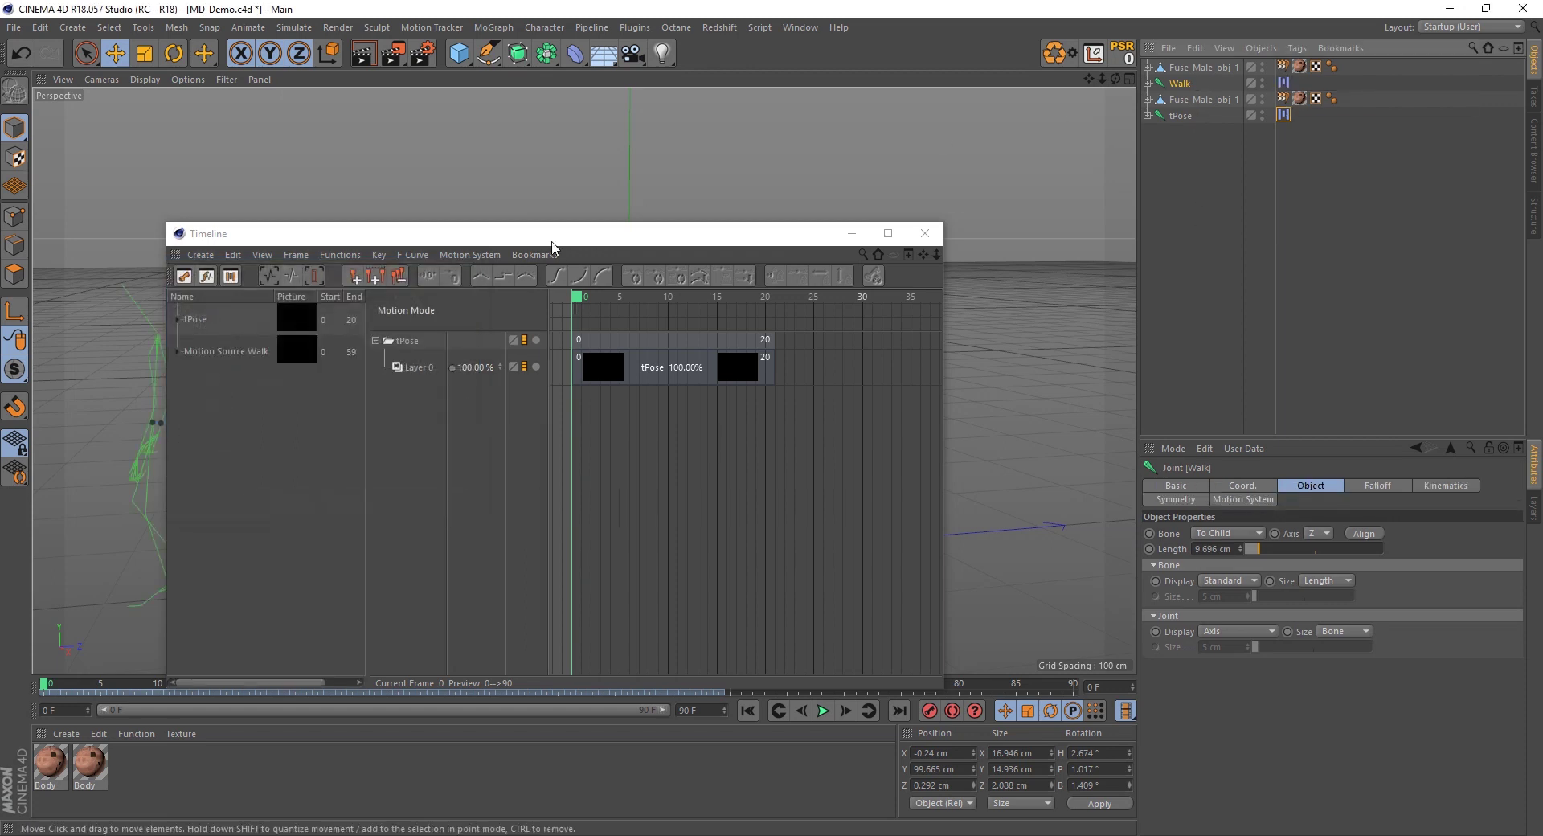
Place the Motion Source Walk clip on the tPose layer starting at frame 20
mouse_move(223, 349)
mouse_down()
mouse_move(828, 368)
mouse_move(795, 353)
mouse_up()
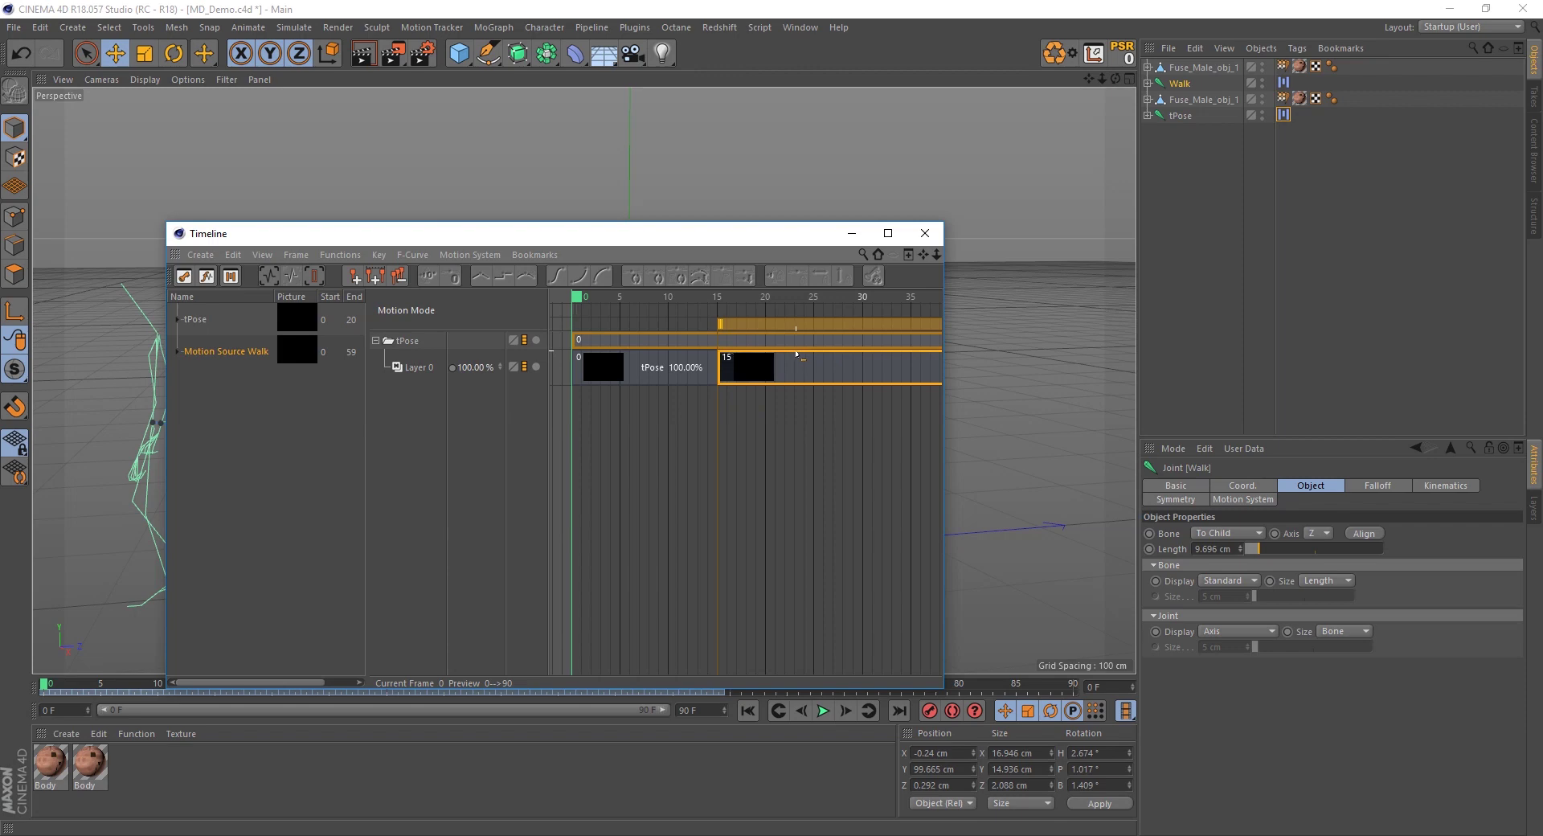
drag(796, 354, 844, 353)
drag(764, 234, 843, 498)
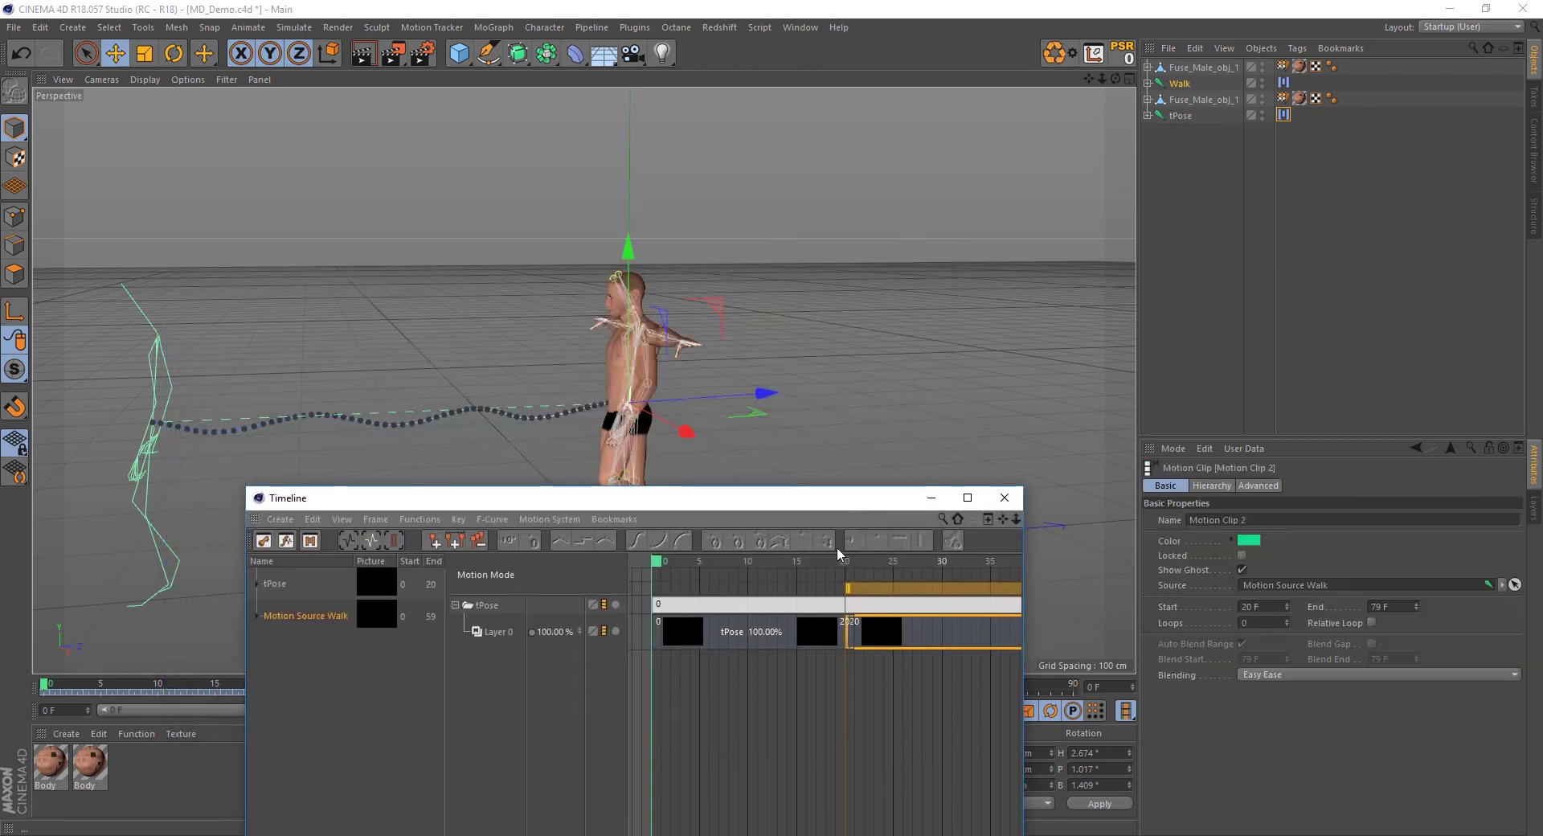
mouse_move(656, 561)
mouse_down()
mouse_move(868, 555)
mouse_move(749, 554)
mouse_move(801, 555)
mouse_up()
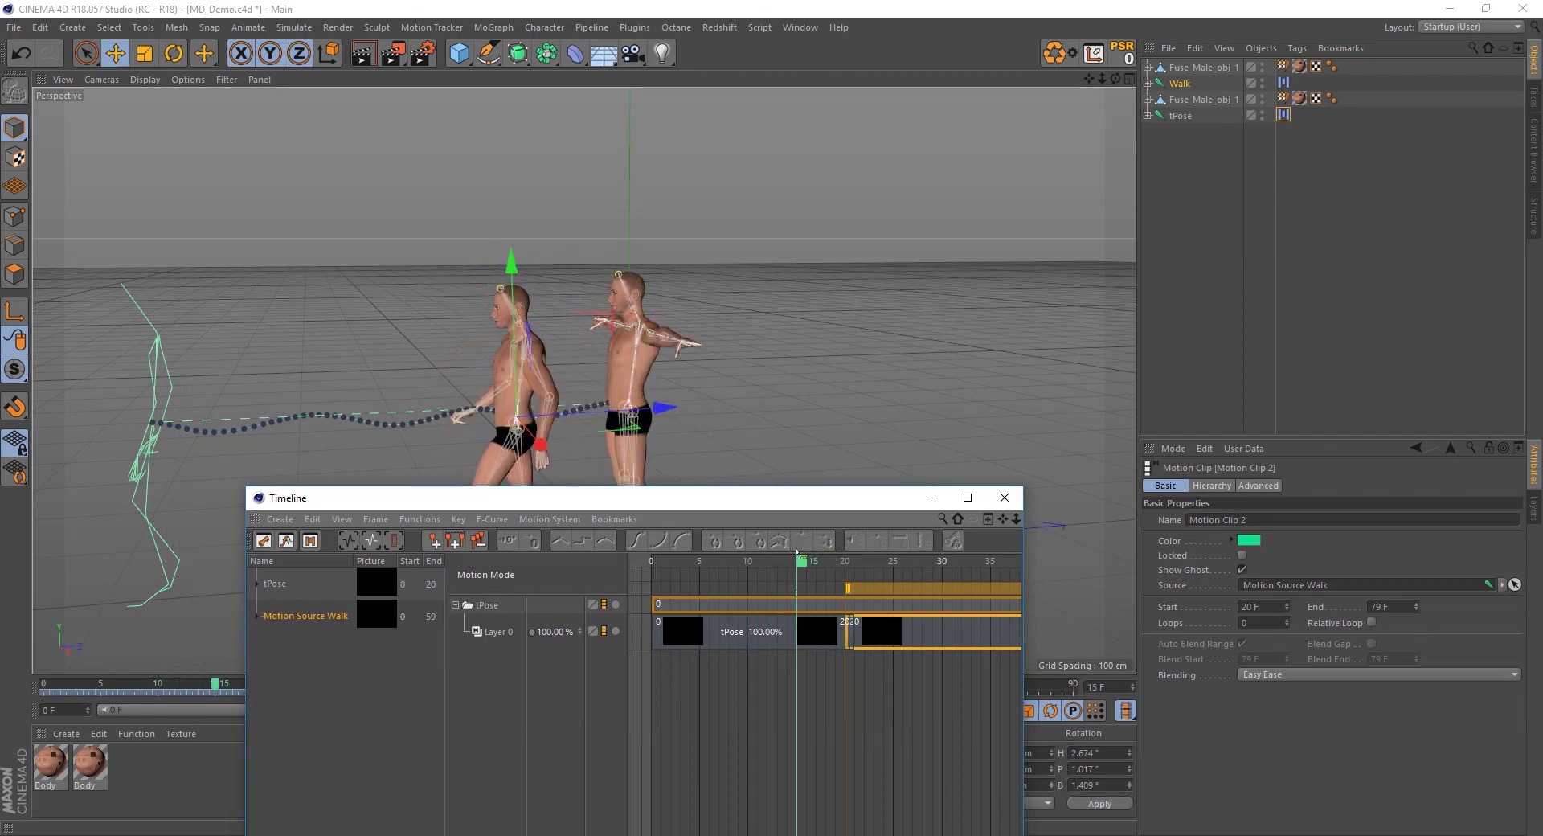
Delete the original Walk character and its Fuse_Male_obj_1 mesh
click(1180, 84)
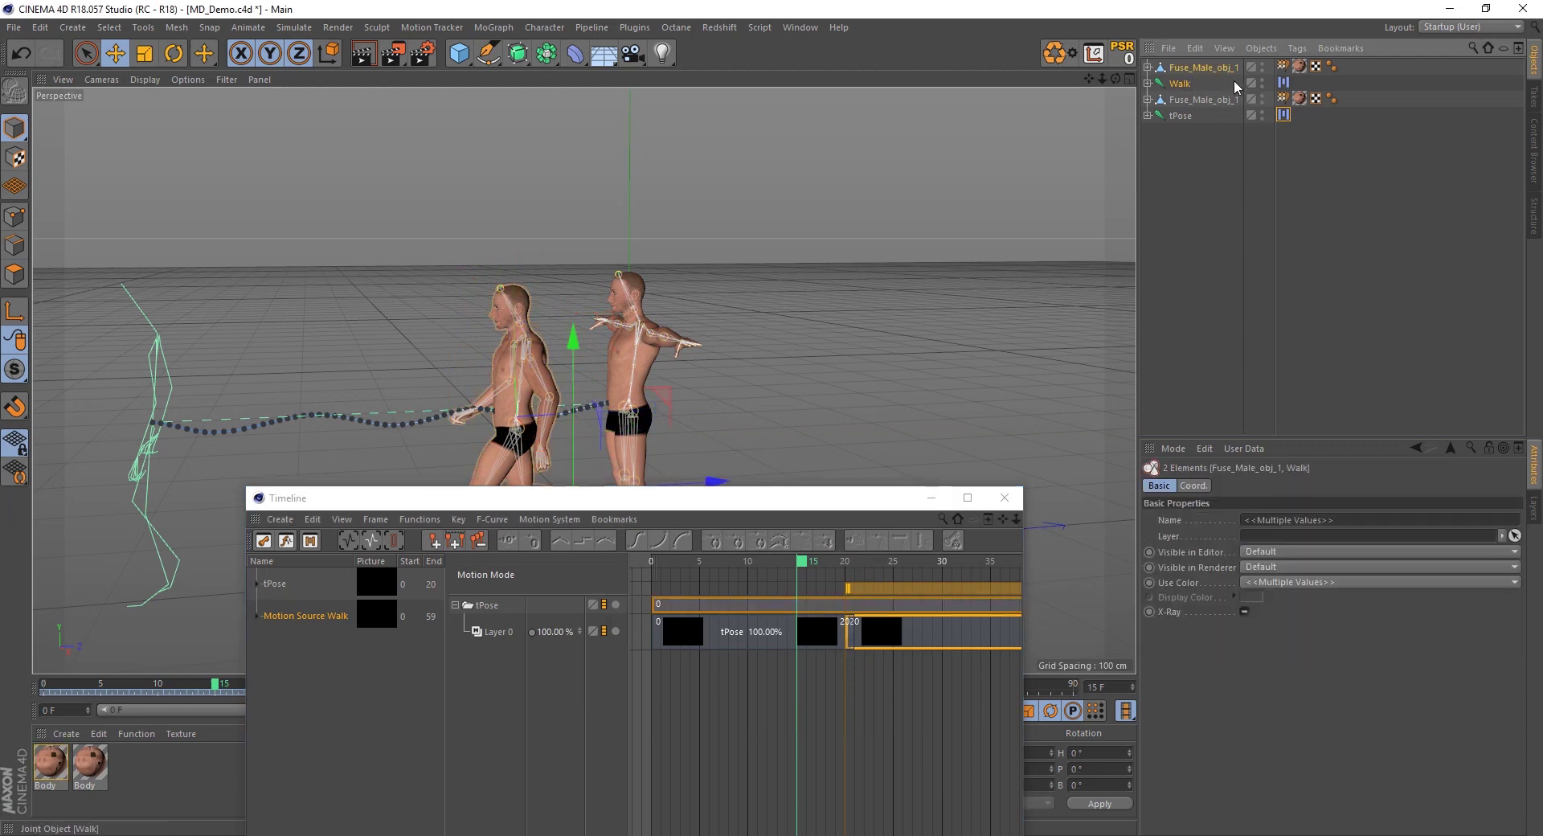
key(Delete)
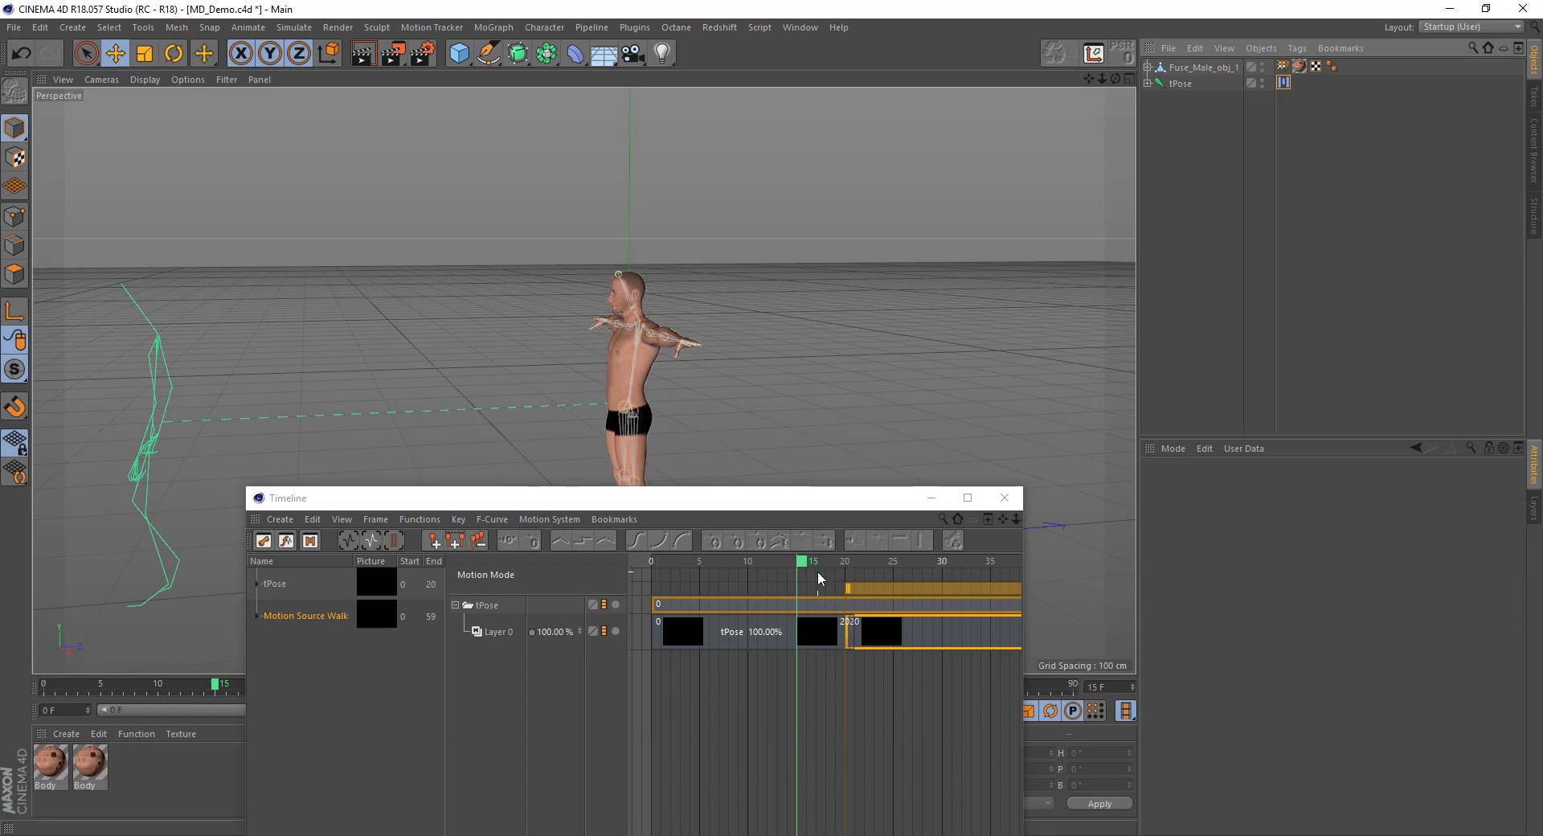
mouse_move(803, 565)
mouse_down()
mouse_move(861, 593)
mouse_move(613, 553)
mouse_move(794, 564)
mouse_up()
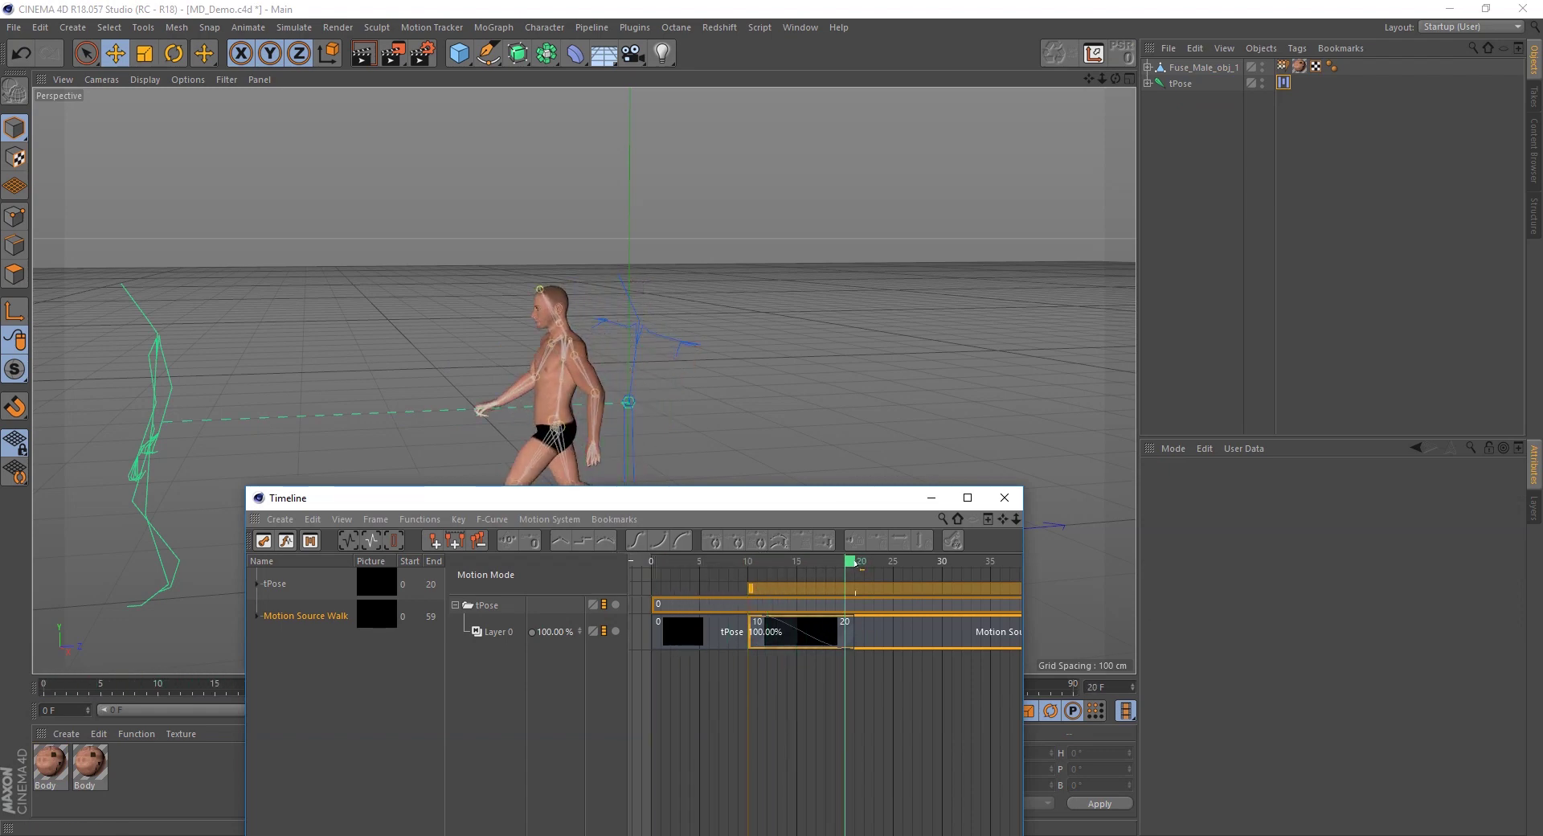
drag(794, 563, 694, 554)
Slide the walk clip to start near frame 15, overlapping the tPose clip
drag(751, 499, 843, 508)
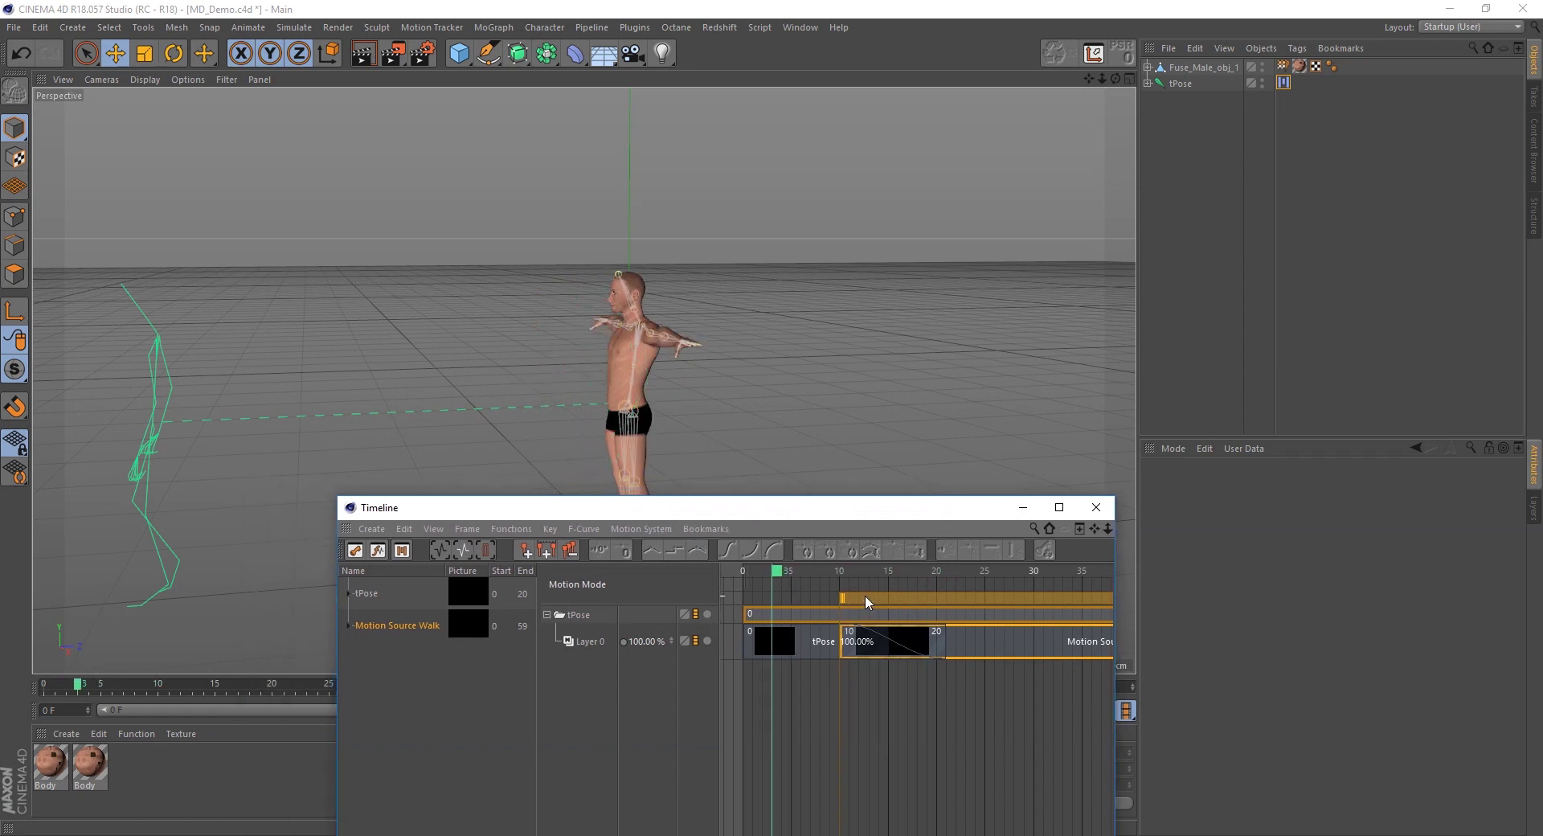
mouse_move(872, 598)
mouse_down()
mouse_move(919, 598)
mouse_move(917, 571)
mouse_move(946, 571)
mouse_up()
drag(812, 507, 1224, 461)
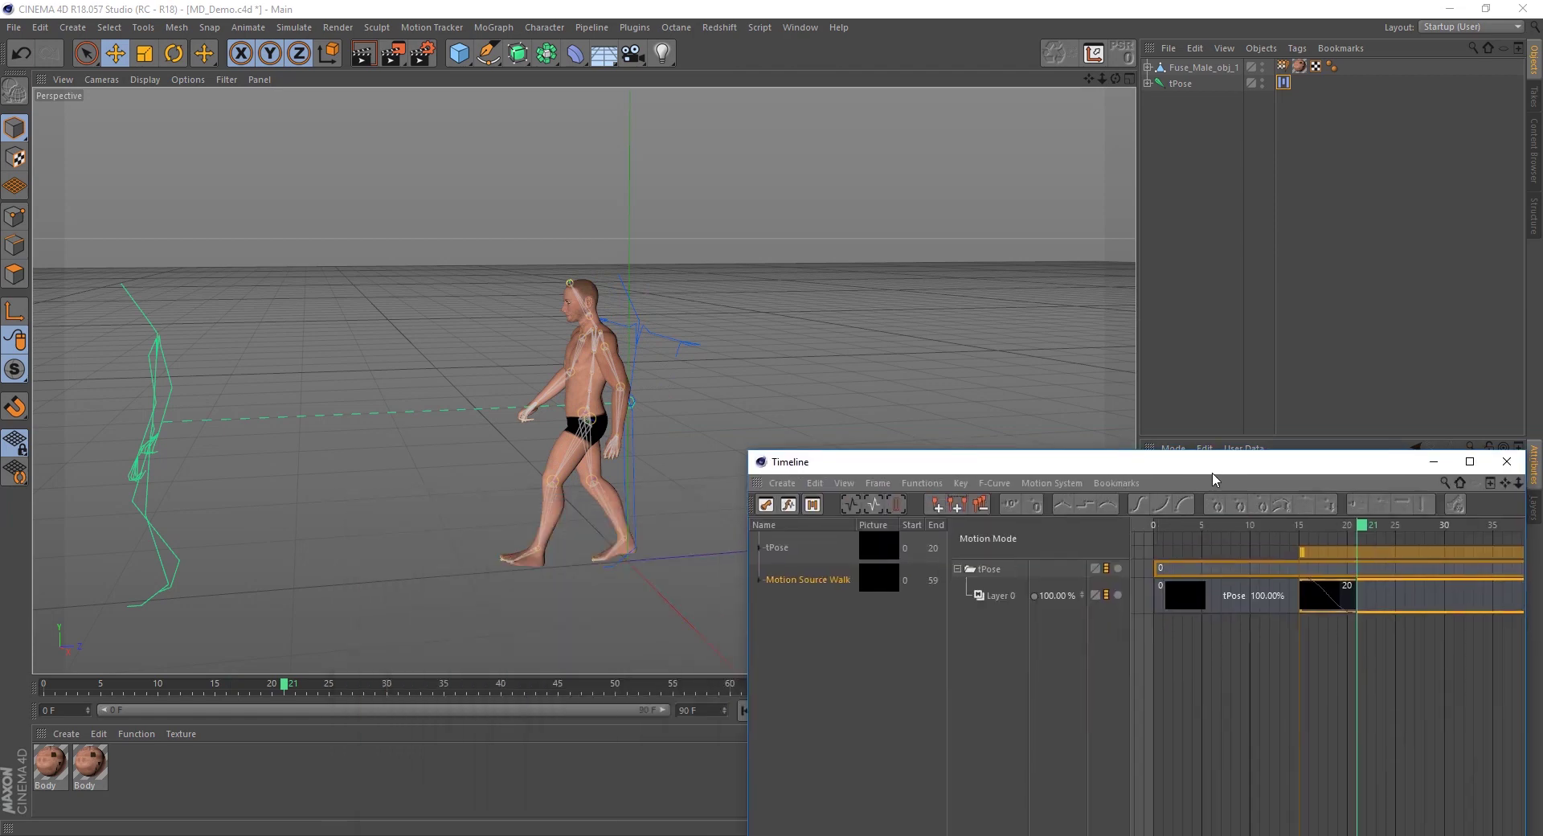
mouse_move(1270, 526)
mouse_down()
mouse_move(1250, 524)
mouse_move(1355, 525)
mouse_move(1158, 525)
mouse_move(1215, 525)
mouse_up()
drag(1230, 466, 834, 267)
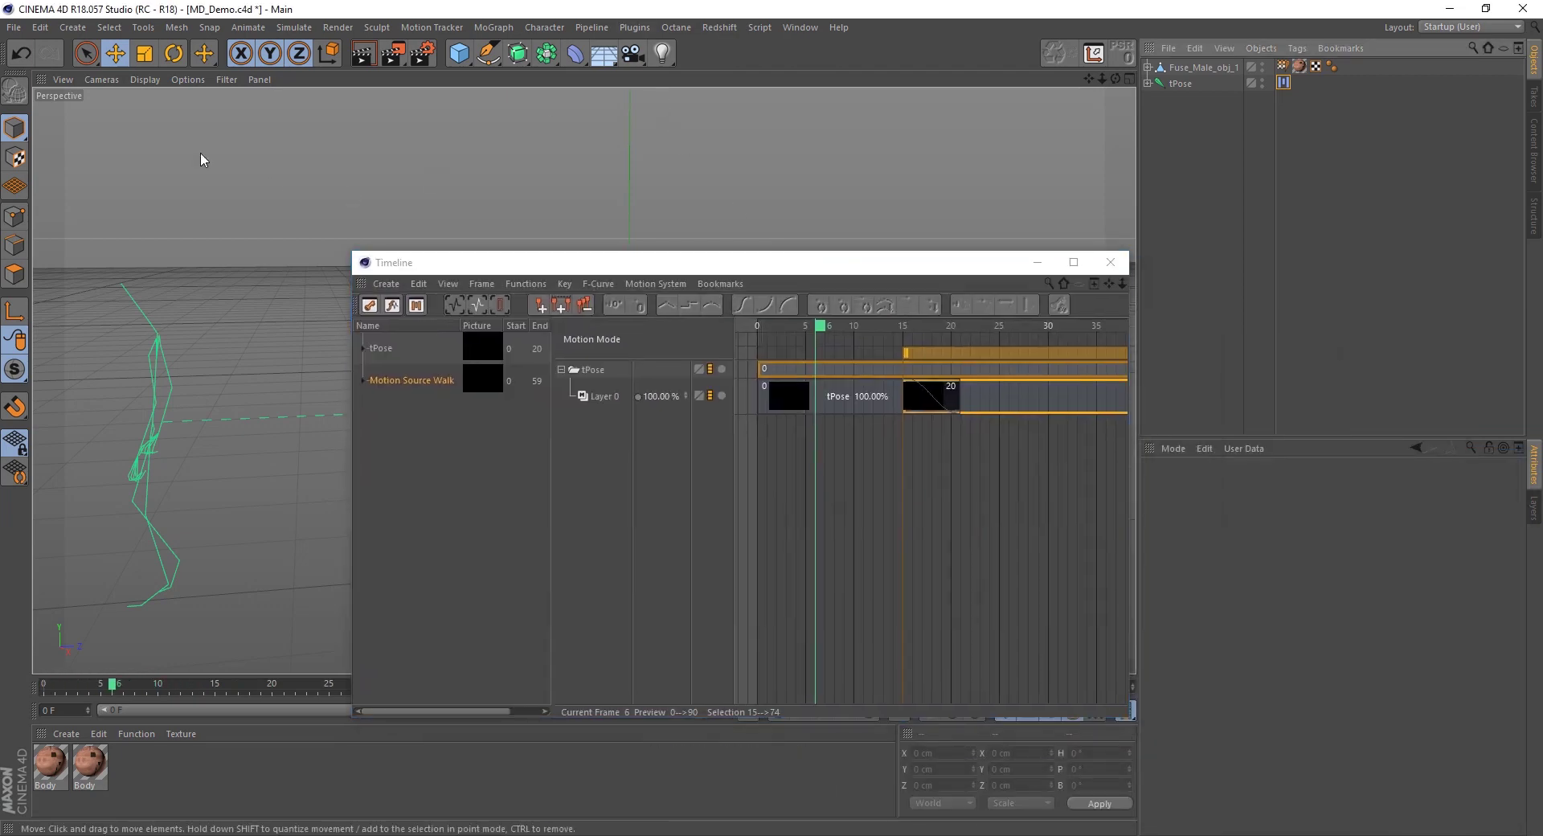
Save MD_Demo.c4d and zoom out the Timeline
click(13, 28)
click(54, 160)
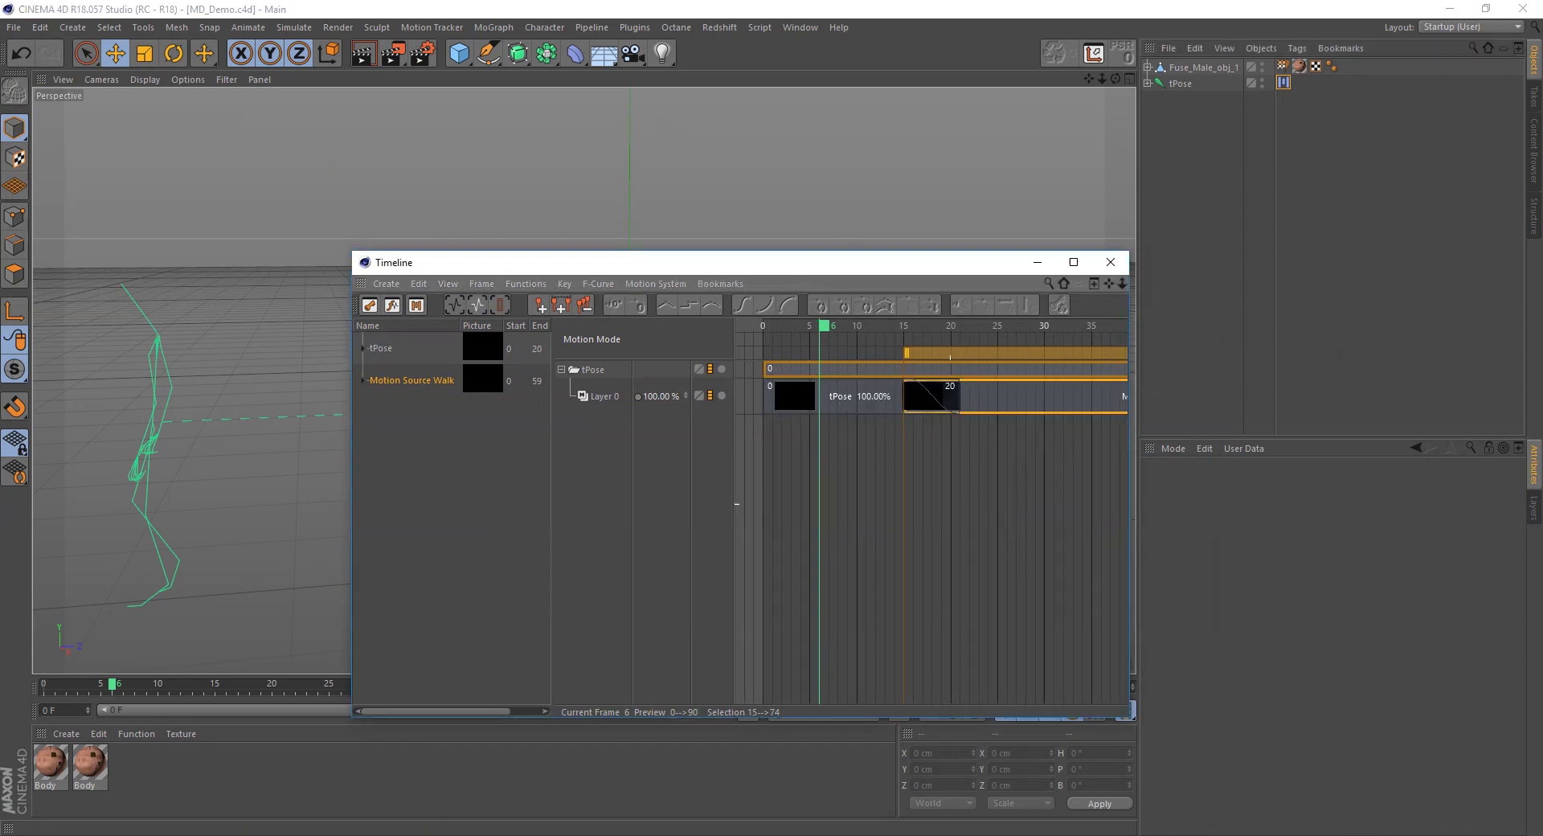
scroll(965, 522, down, 5)
scroll(916, 386, down, 3)
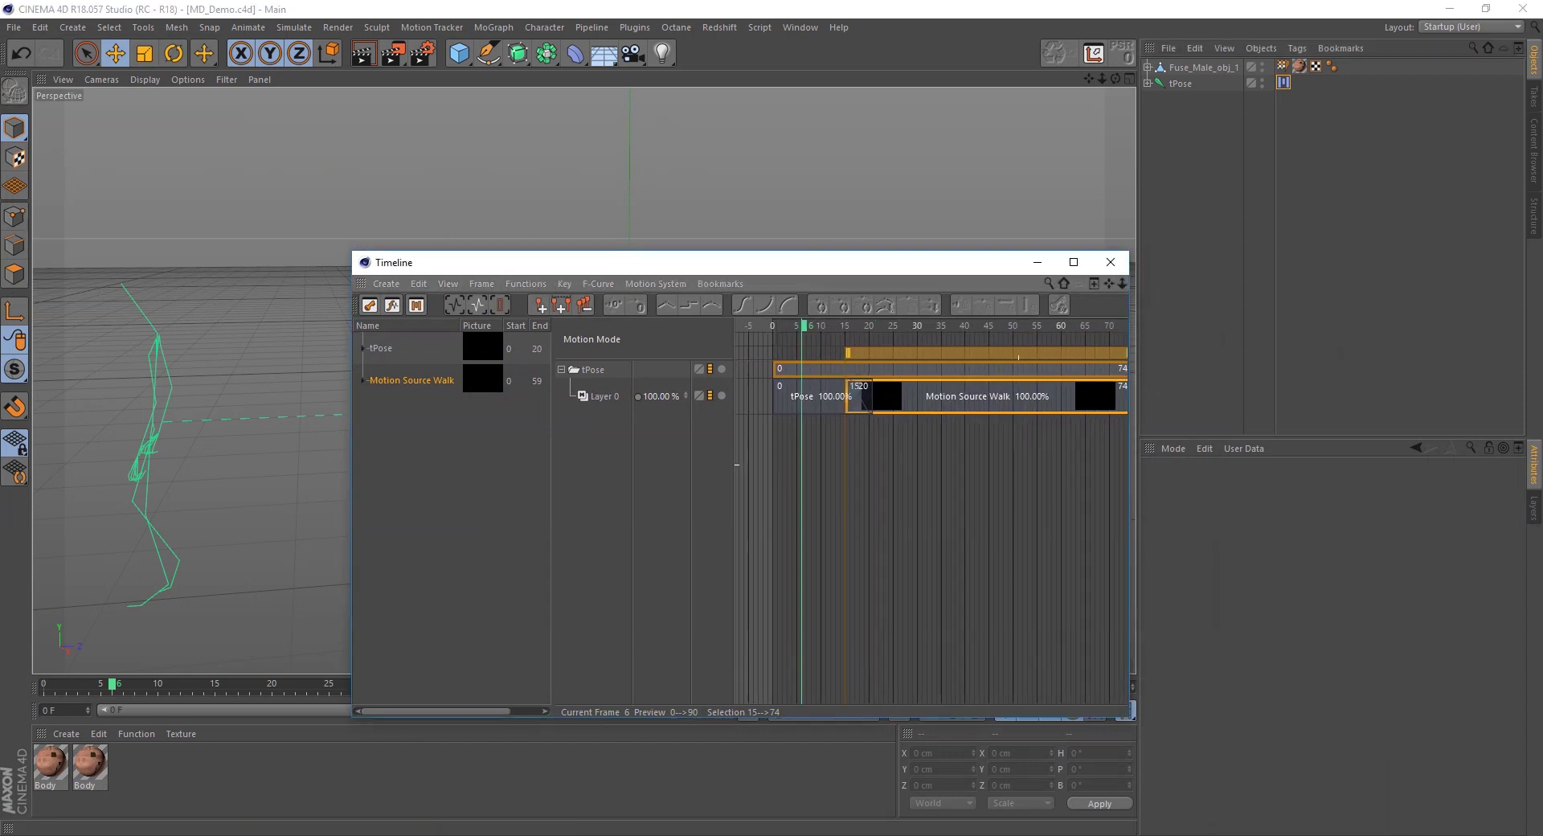
Select the Motion Source Walk clip and scrub the walk animation through to frame 74
click(916, 397)
drag(891, 270, 835, 423)
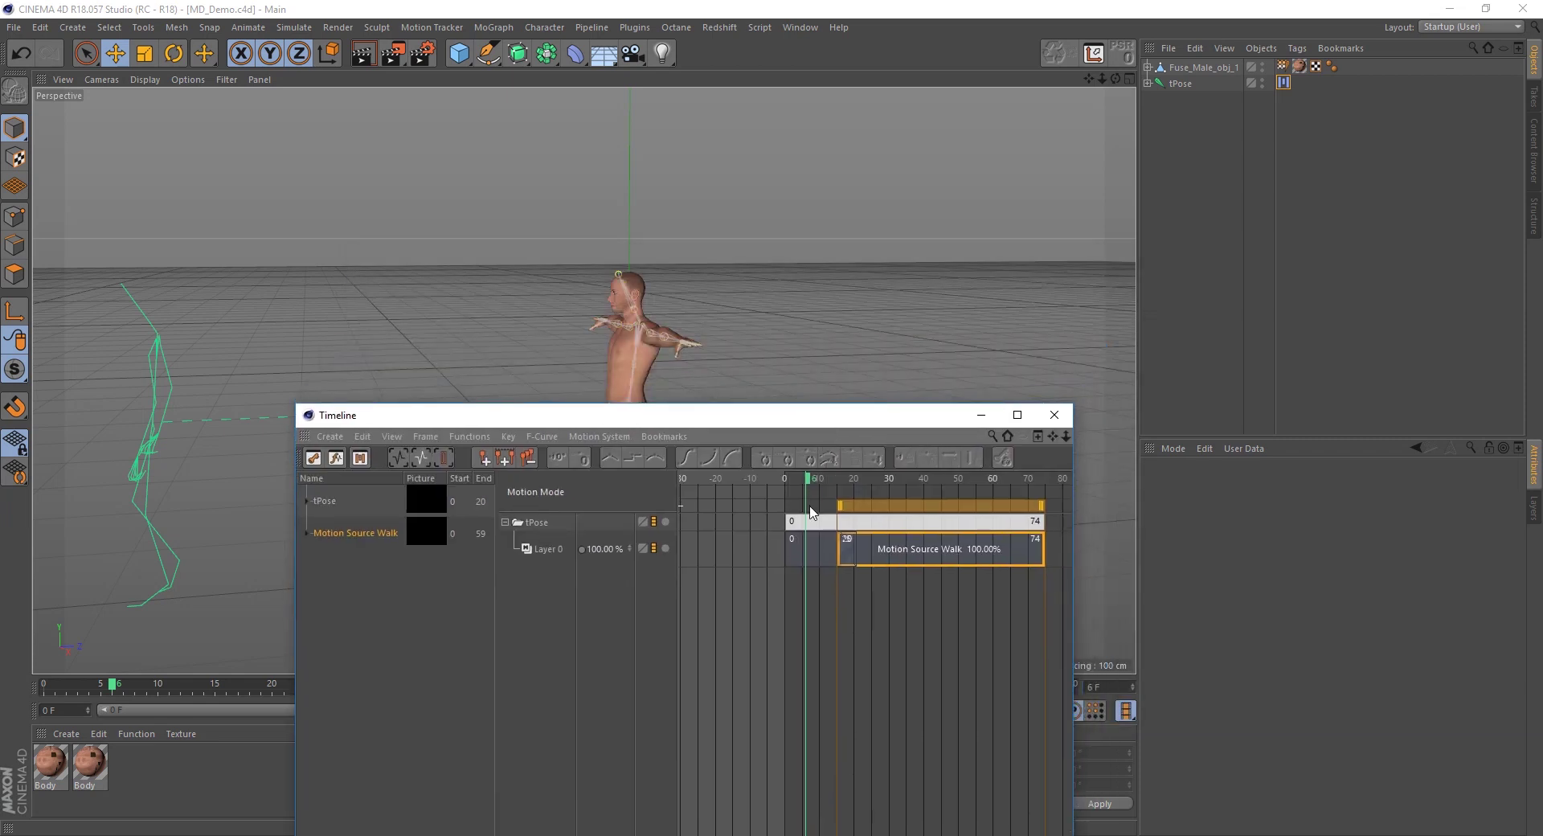
mouse_move(813, 479)
mouse_down()
mouse_move(1049, 479)
mouse_move(1014, 476)
mouse_up()
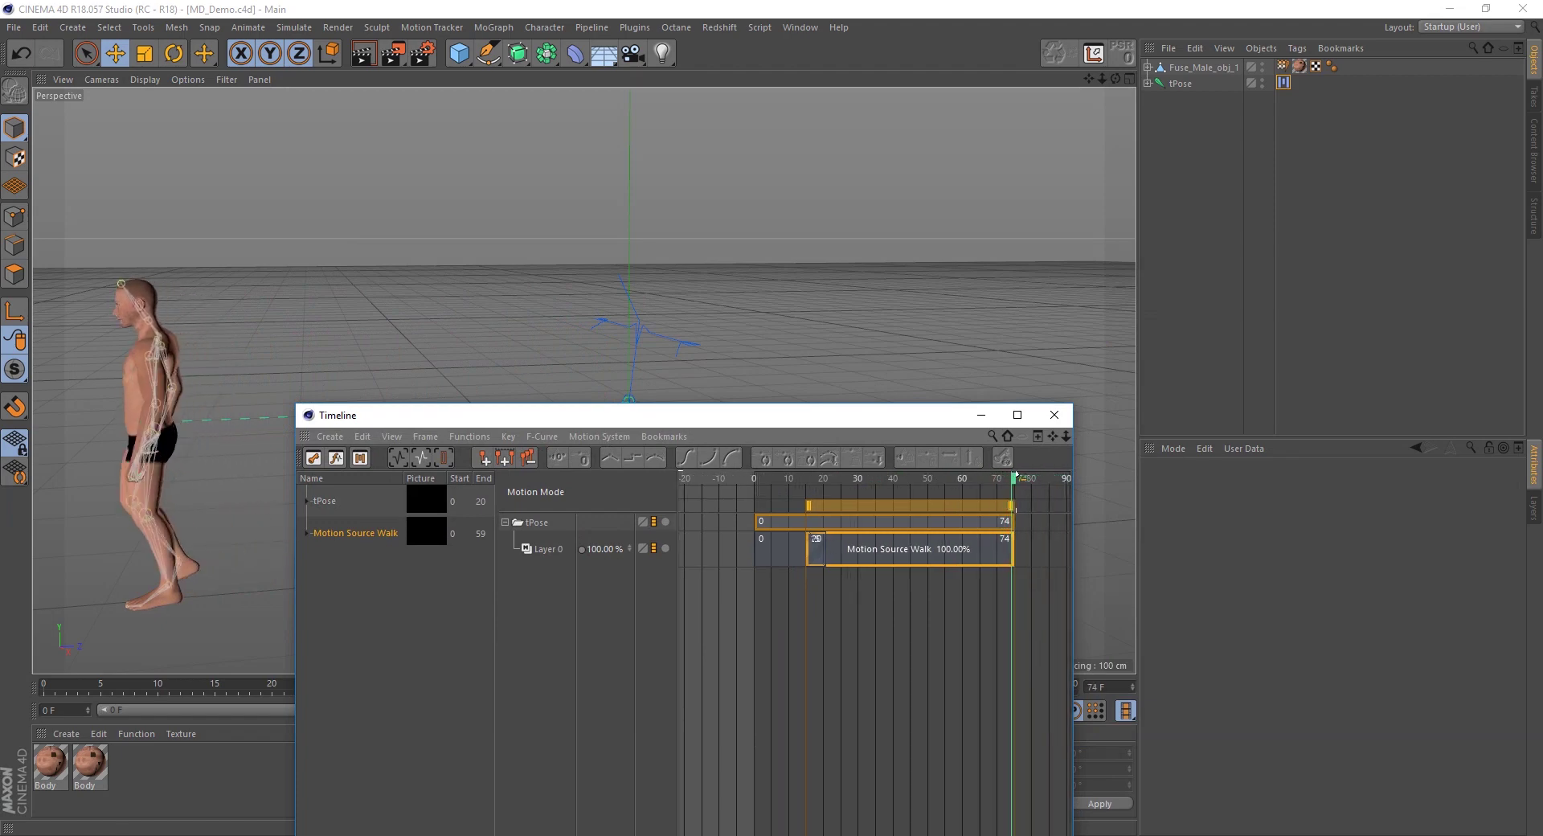
drag(769, 417, 986, 318)
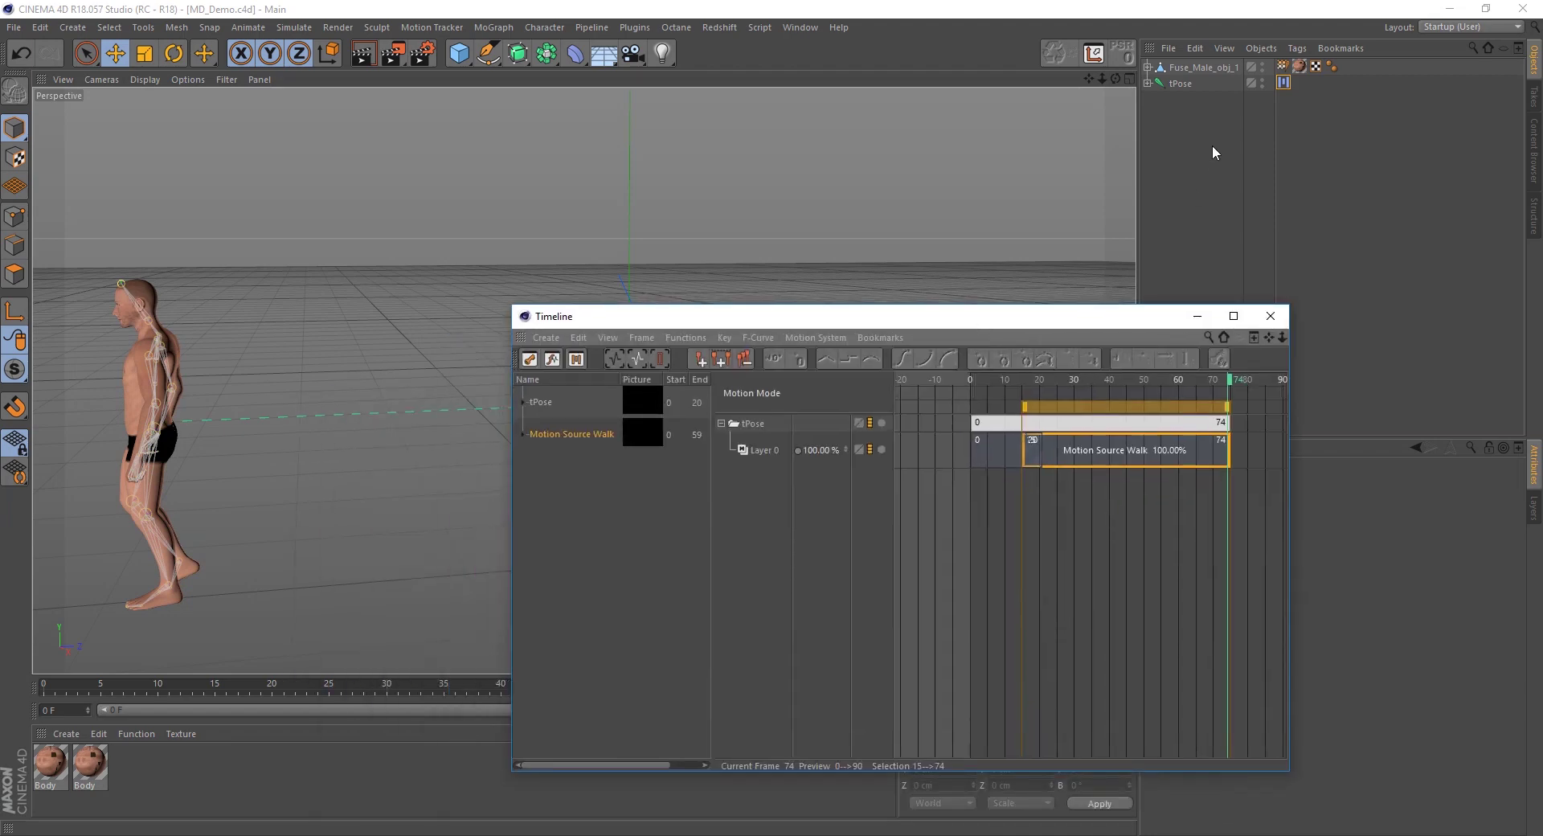
click(1178, 129)
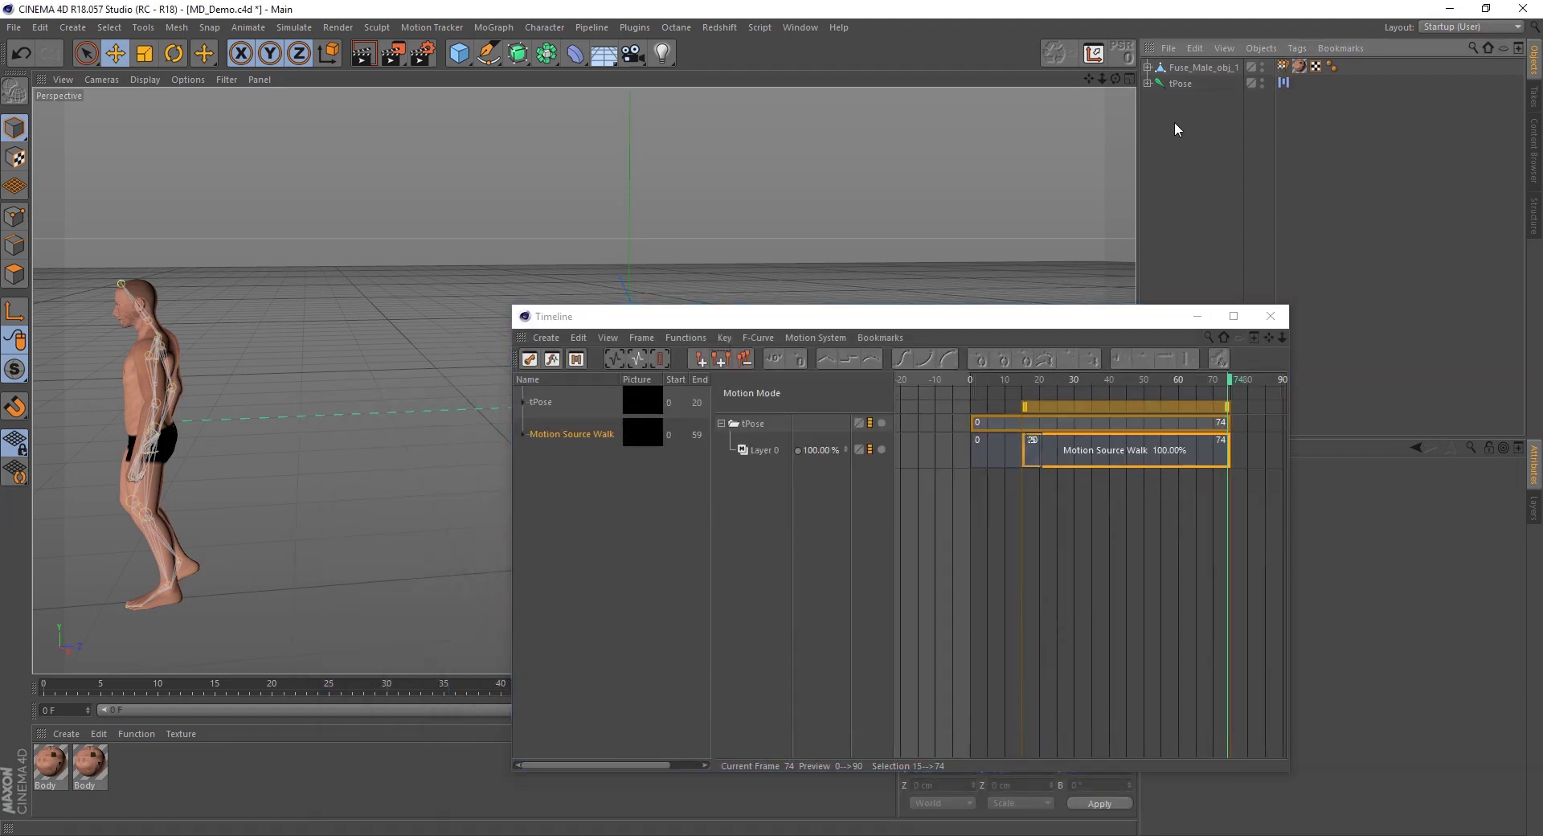
Start an Alembic export of the scene named MaleWalk
click(14, 27)
mouse_move(41, 321)
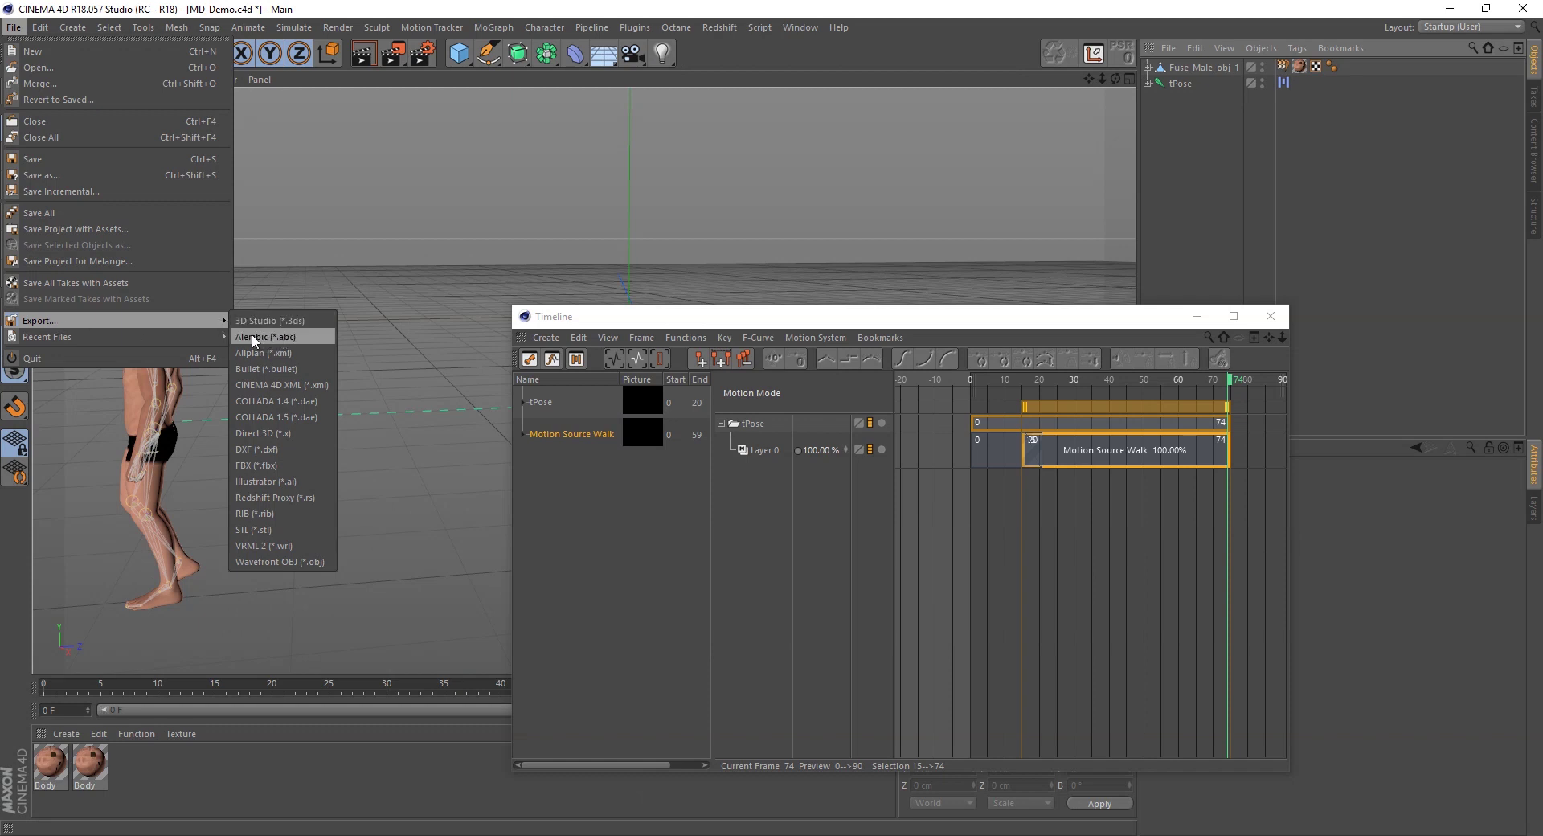
click(252, 336)
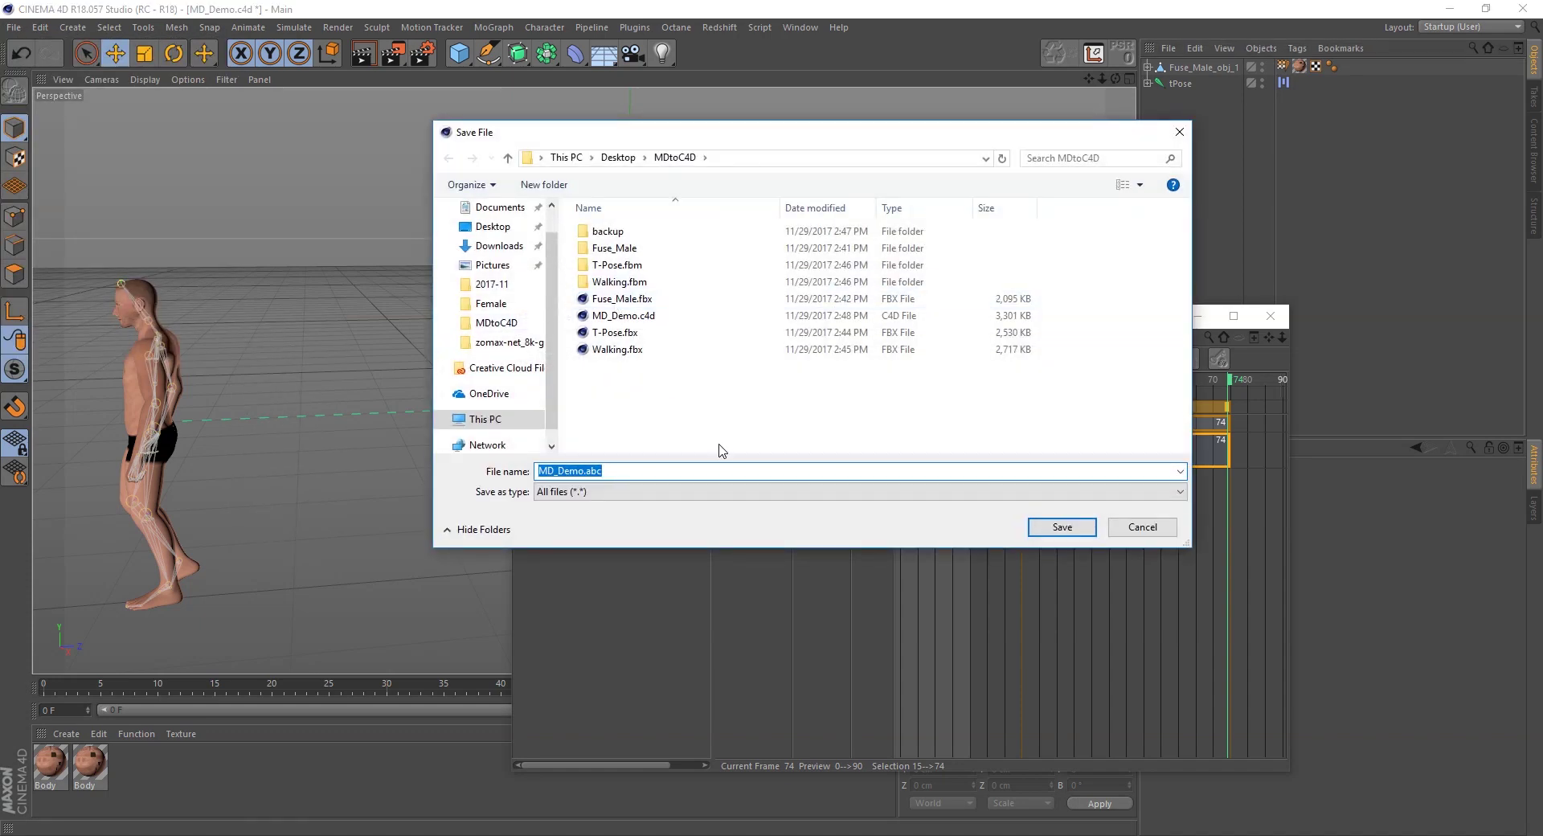
text(MaleWalk)
key(Return)
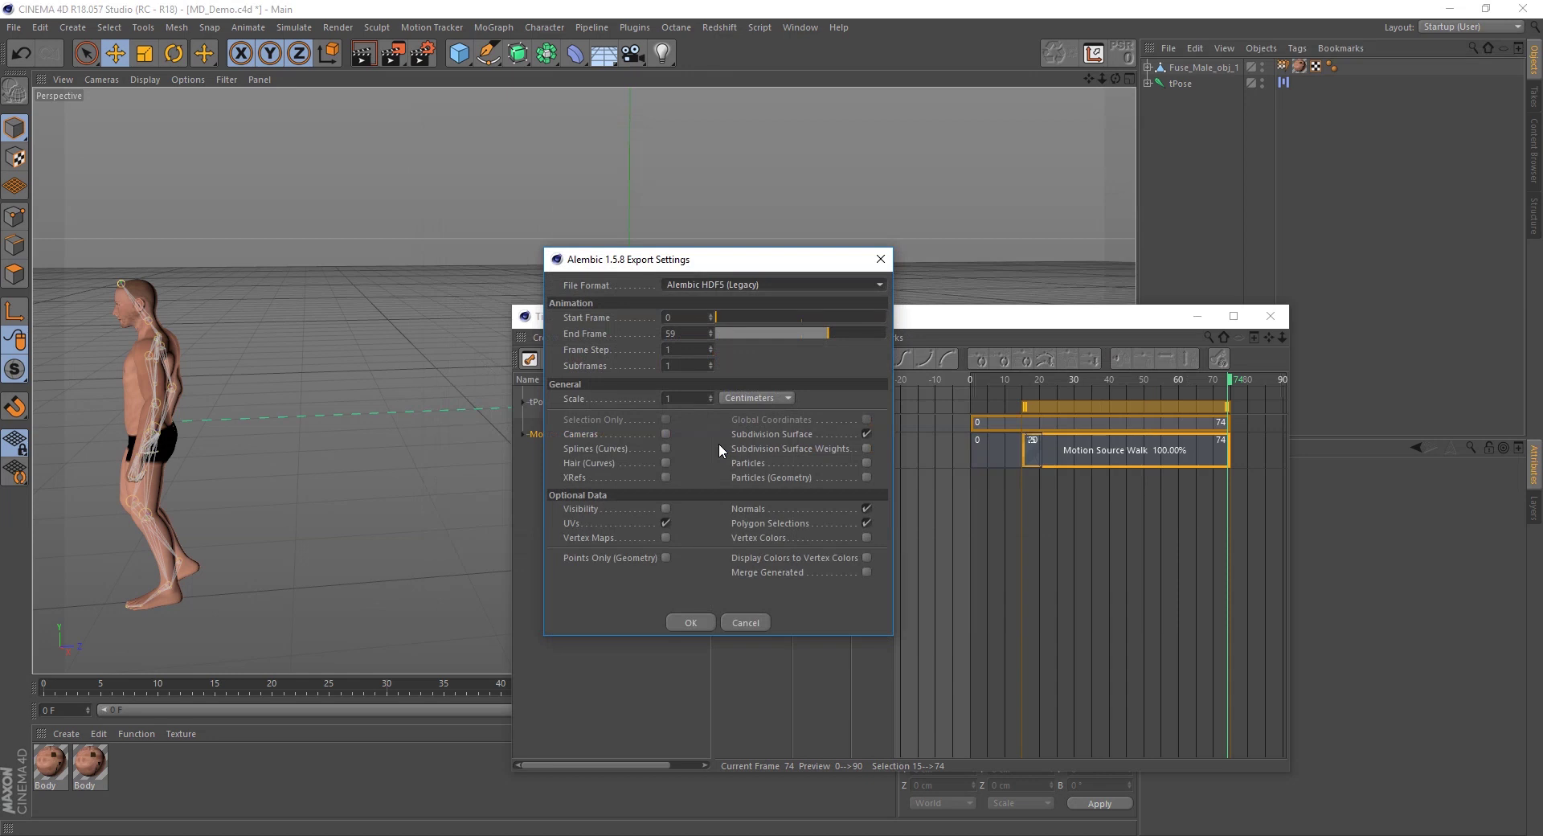
Reset the export settings, use frames 0–74 and Alembic HDF5 (Legacy), and export
right_click(597, 328)
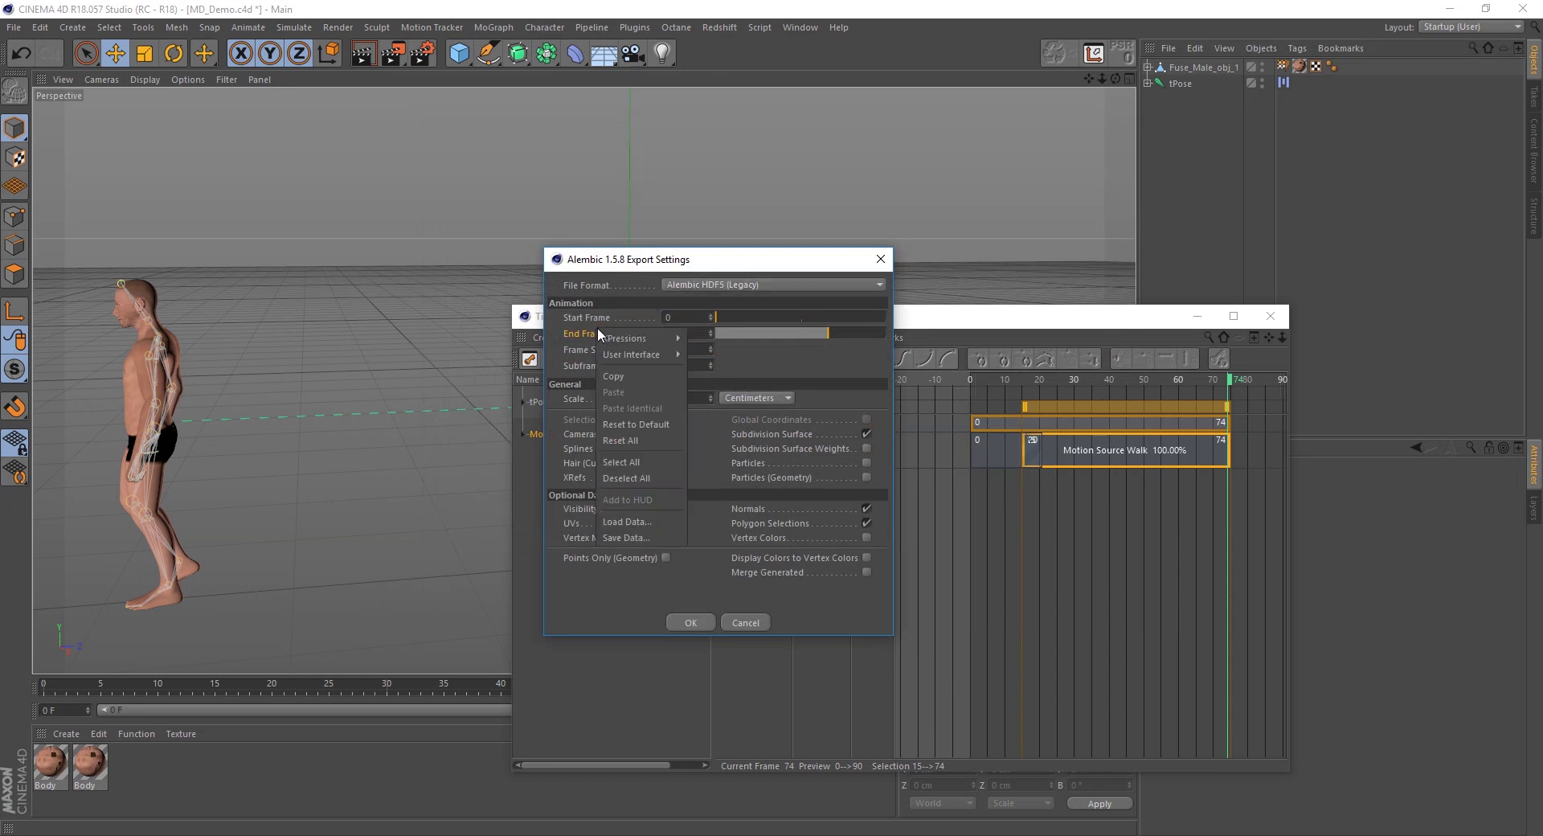
click(650, 440)
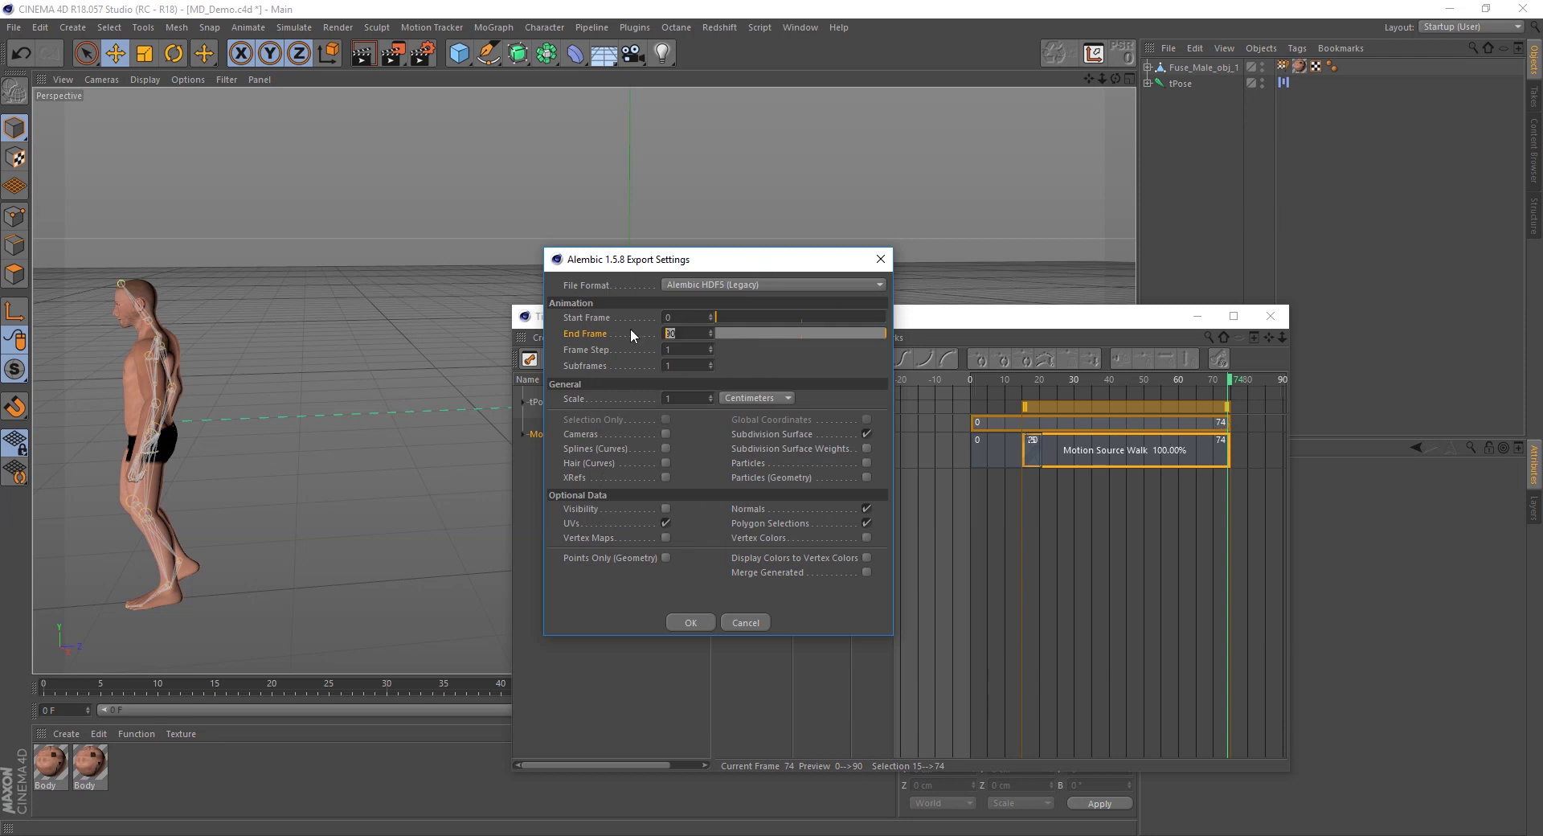
key(Return)
click(717, 282)
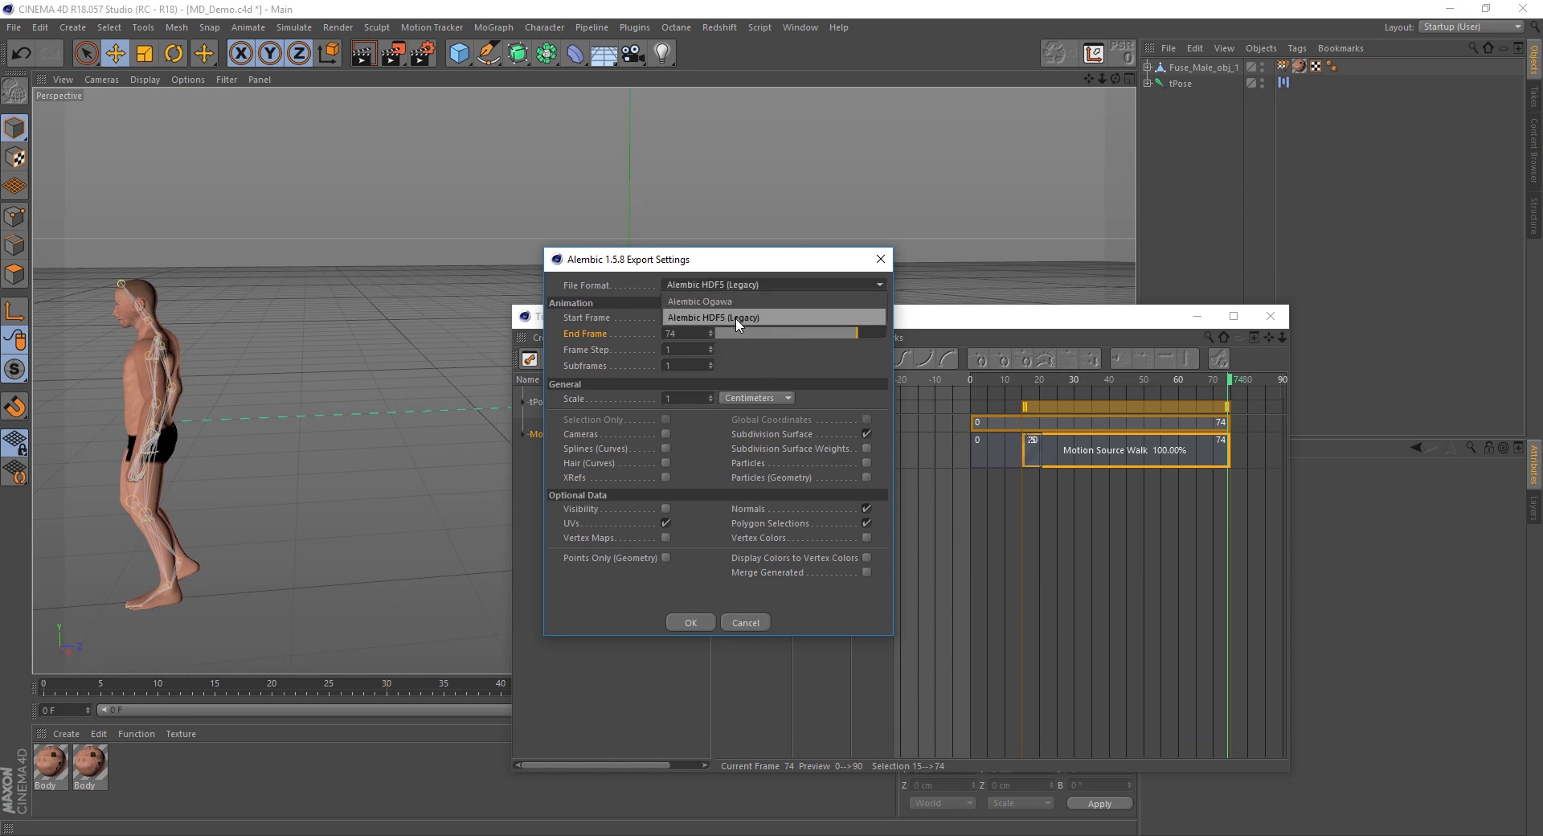
click(716, 322)
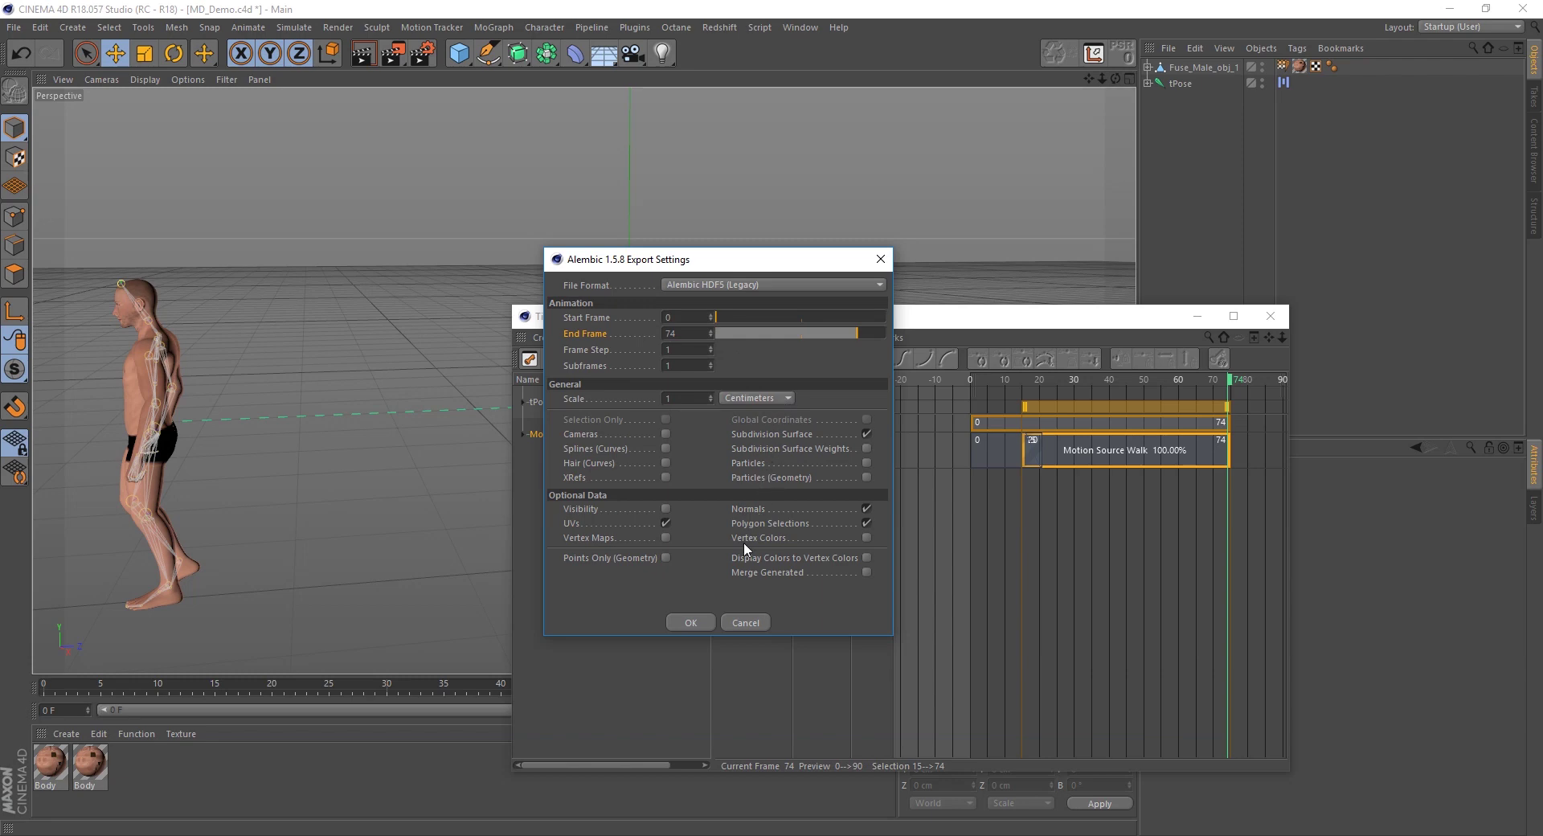
click(688, 622)
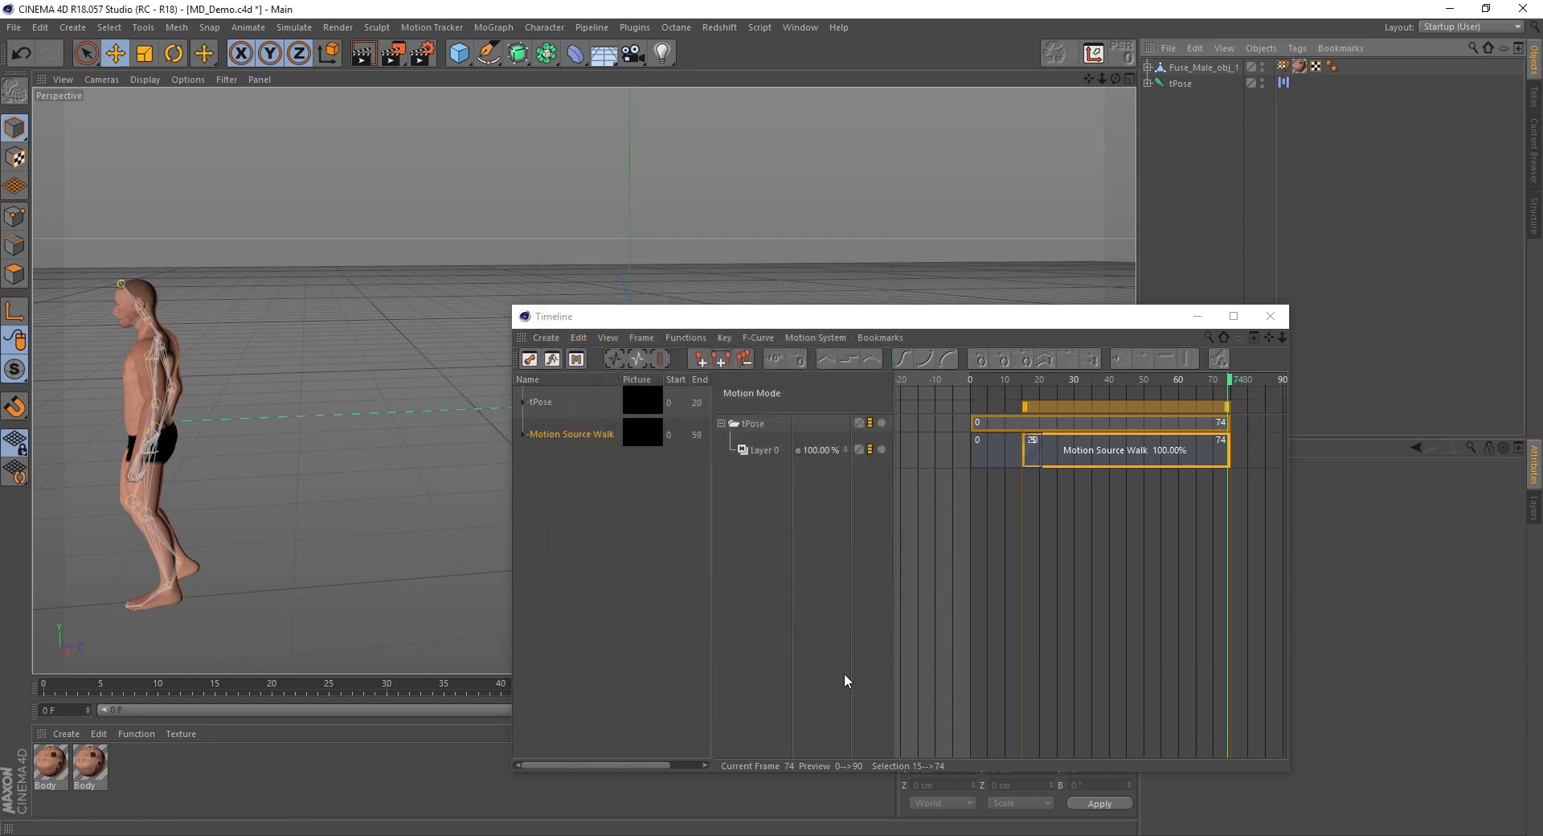
Drag MaleWalk.abc from MDtoC4D into Marvelous Designer and import it at 30 fps, cm scale
click(1044, 776)
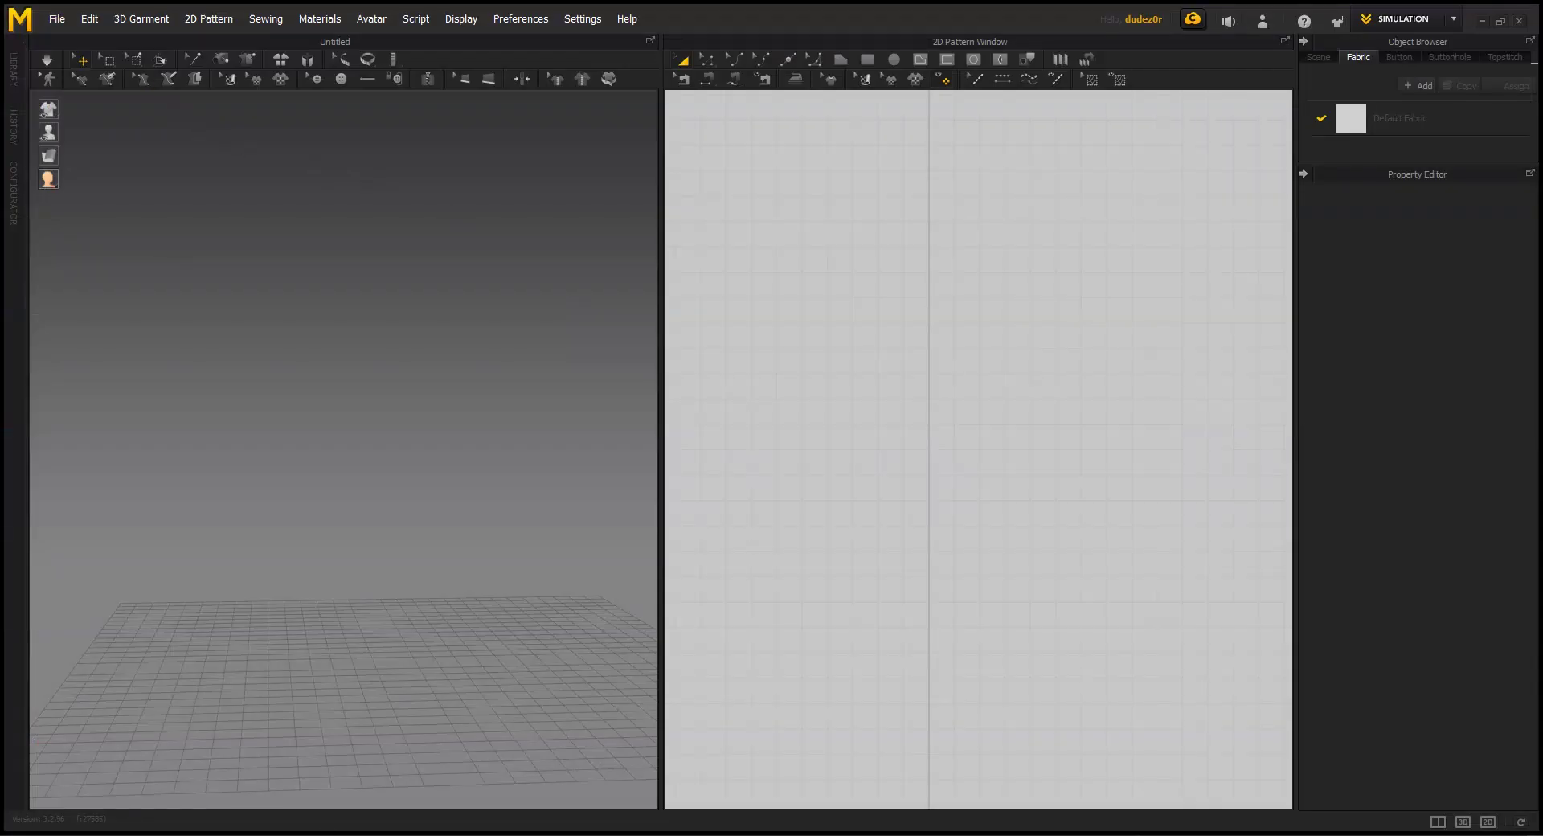
click(442, 772)
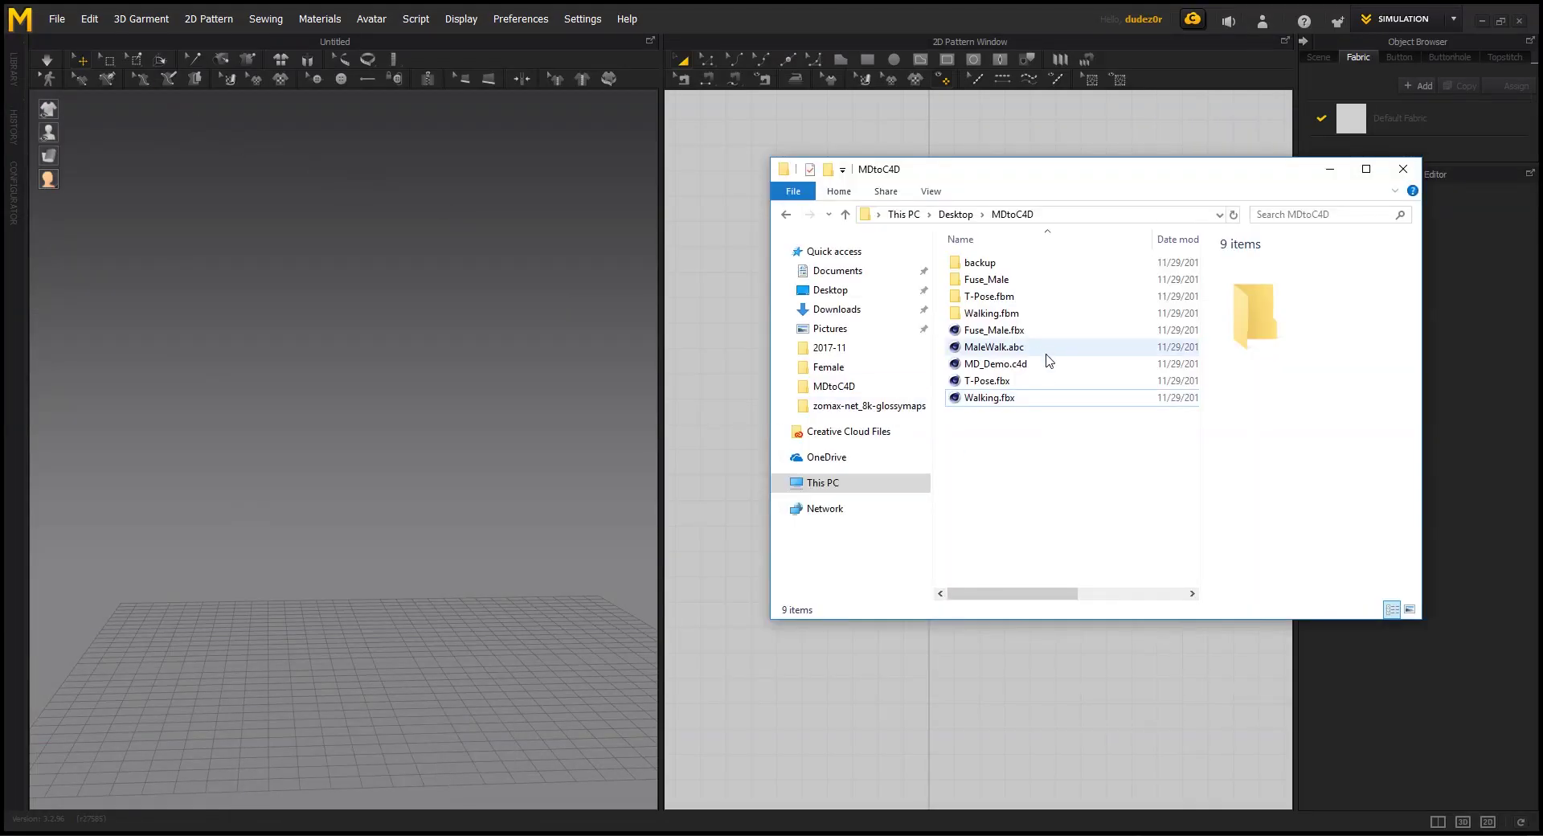
click(1006, 350)
drag(1006, 350, 397, 311)
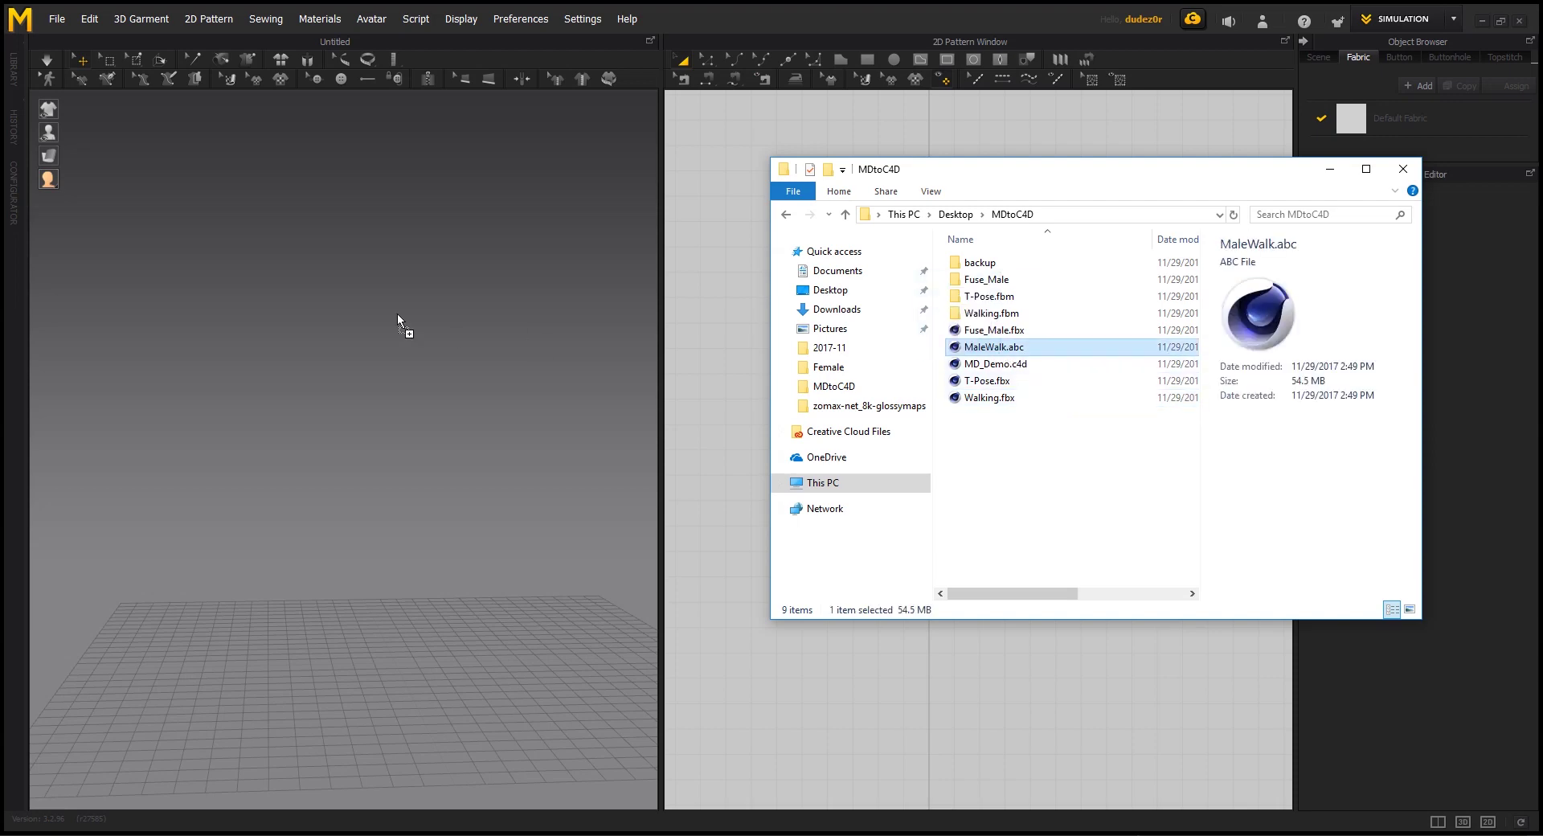
click(695, 205)
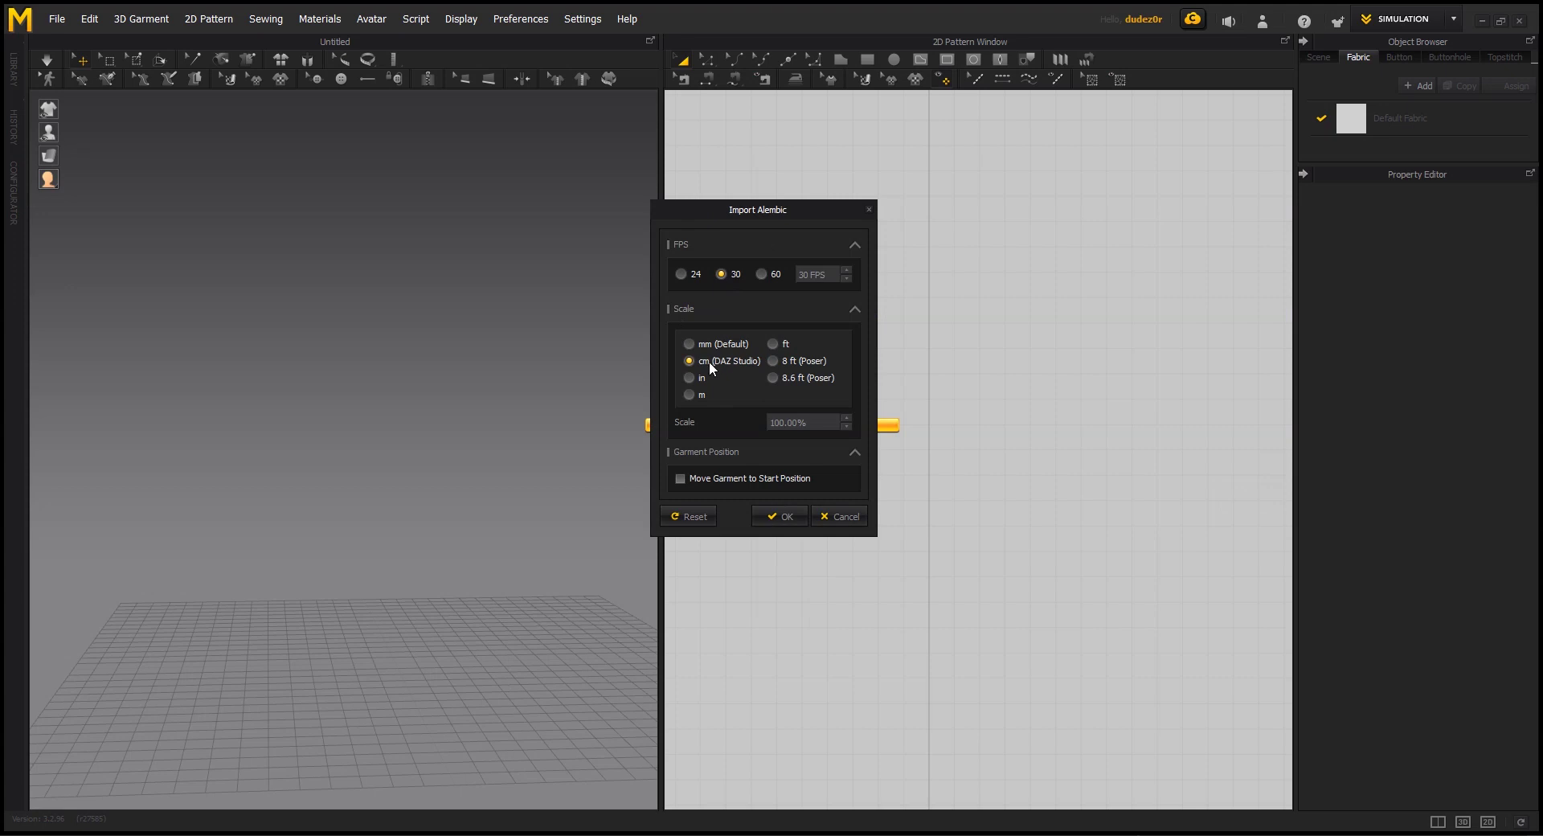
click(782, 517)
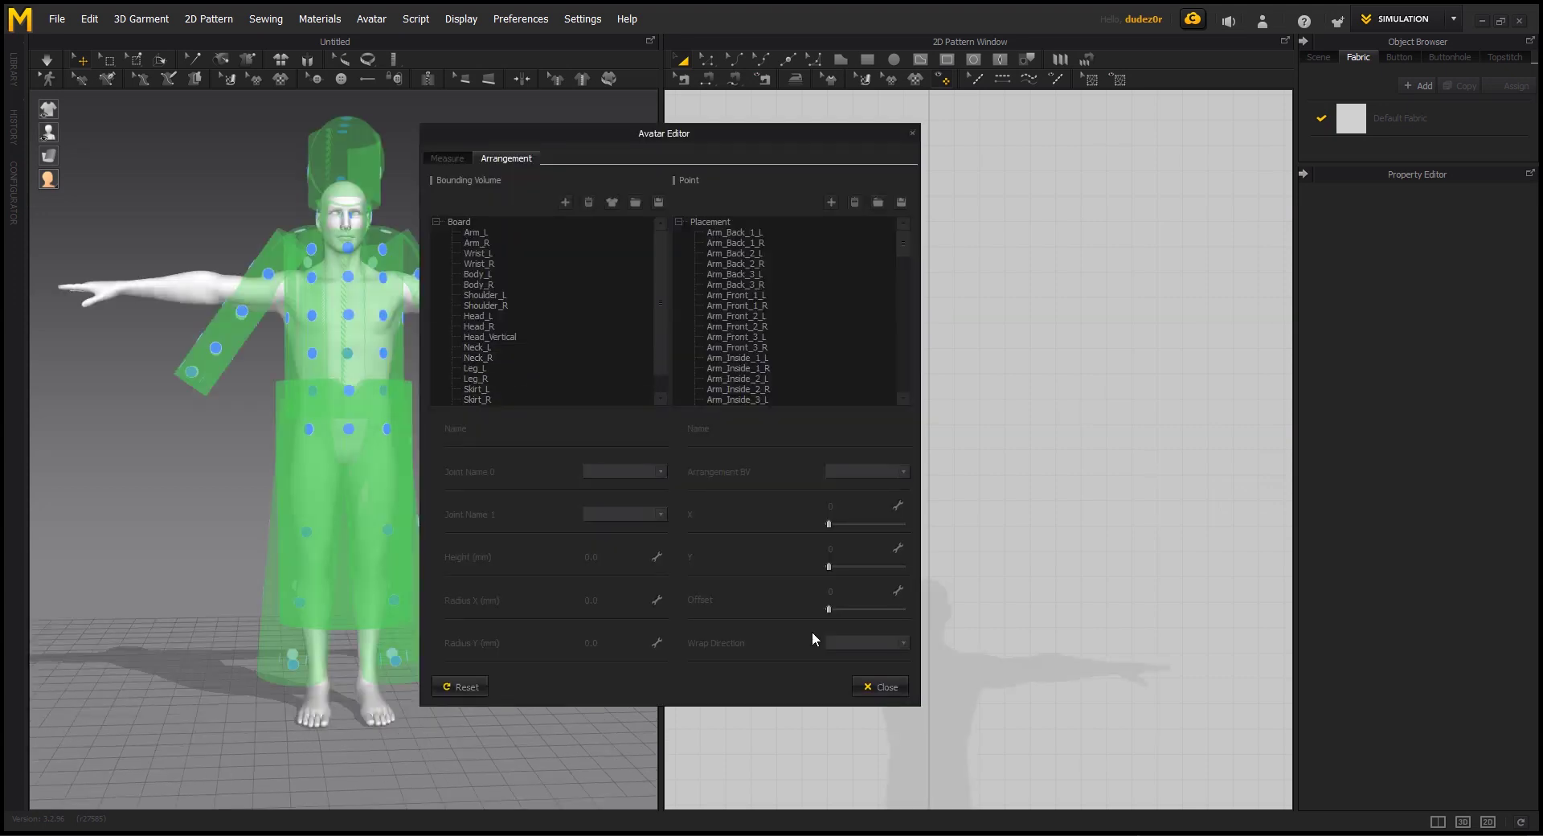
Close the Avatar Editor and orbit and zoom around the avatar to check its back
click(882, 687)
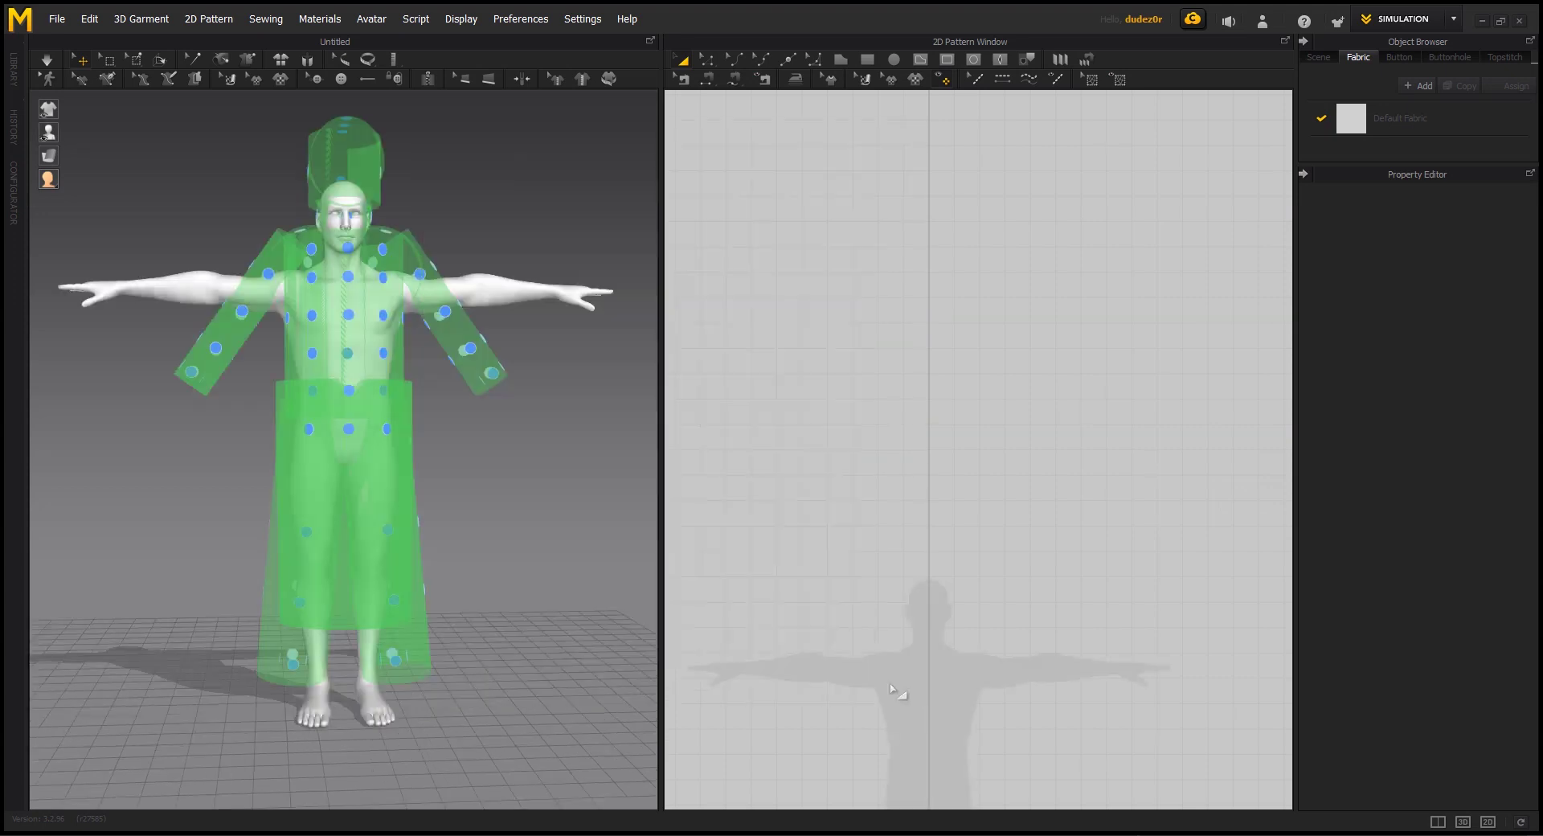
scroll(550, 410, down, 2)
mouse_move(551, 419)
right_down()
mouse_move(518, 434)
mouse_move(551, 441)
mouse_move(524, 430)
right_up()
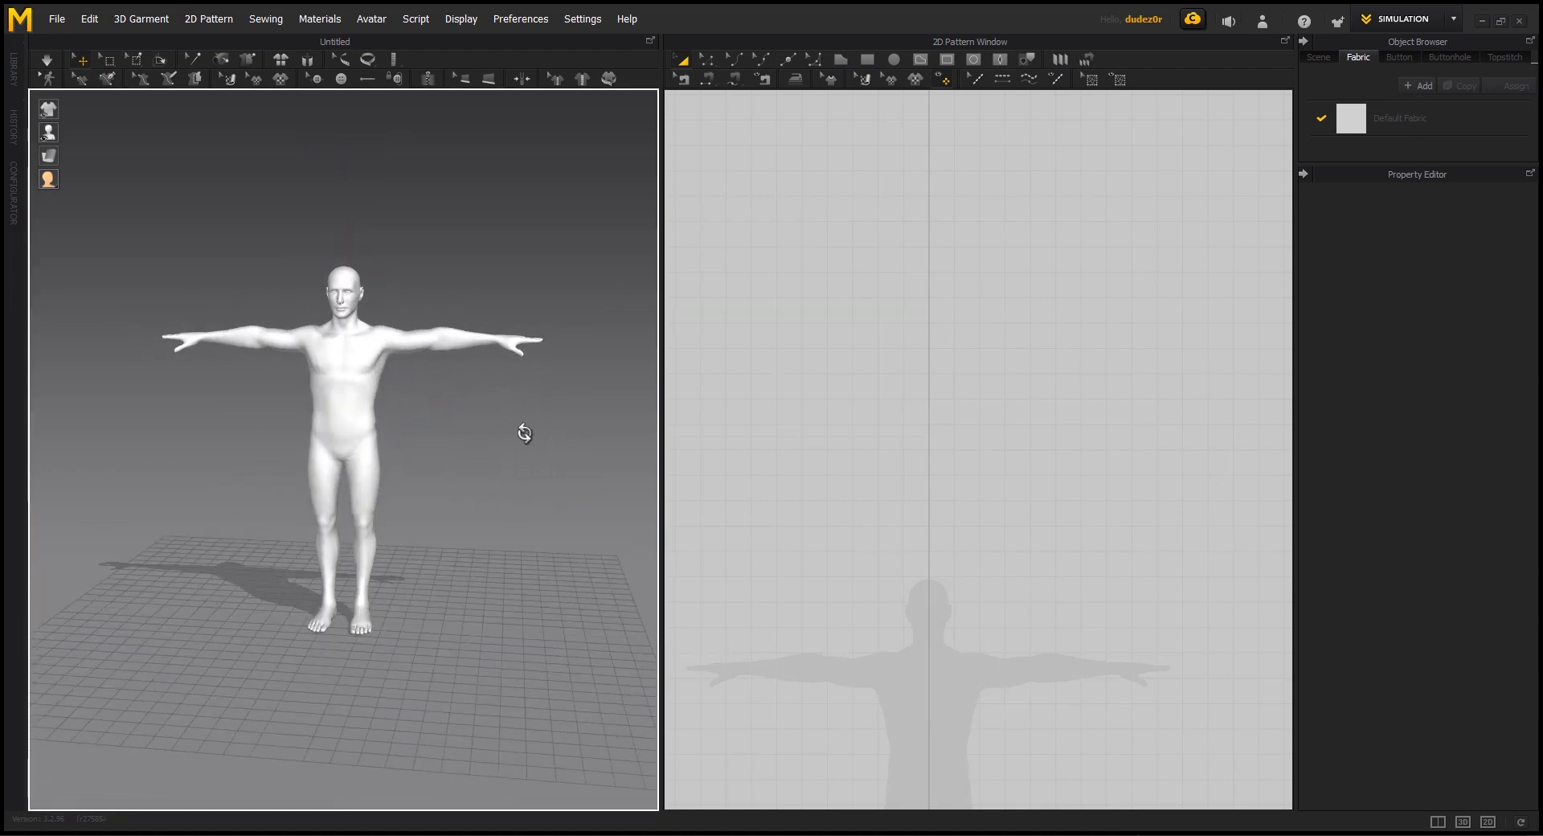
scroll(907, 419, down, 2)
scroll(948, 438, up, 2)
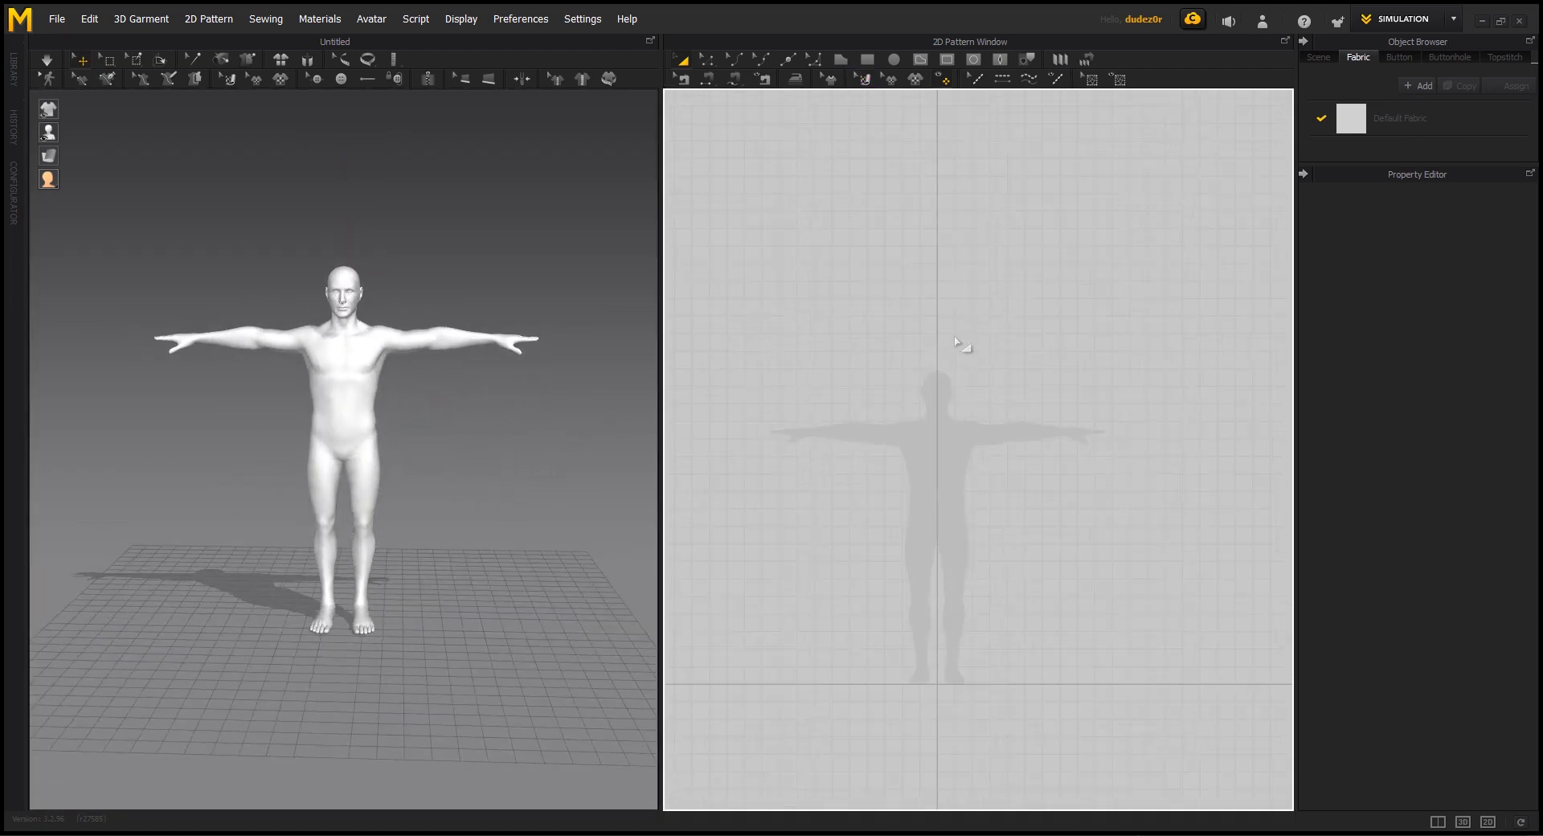
scroll(969, 345, up, 2)
scroll(1013, 257, down, 1)
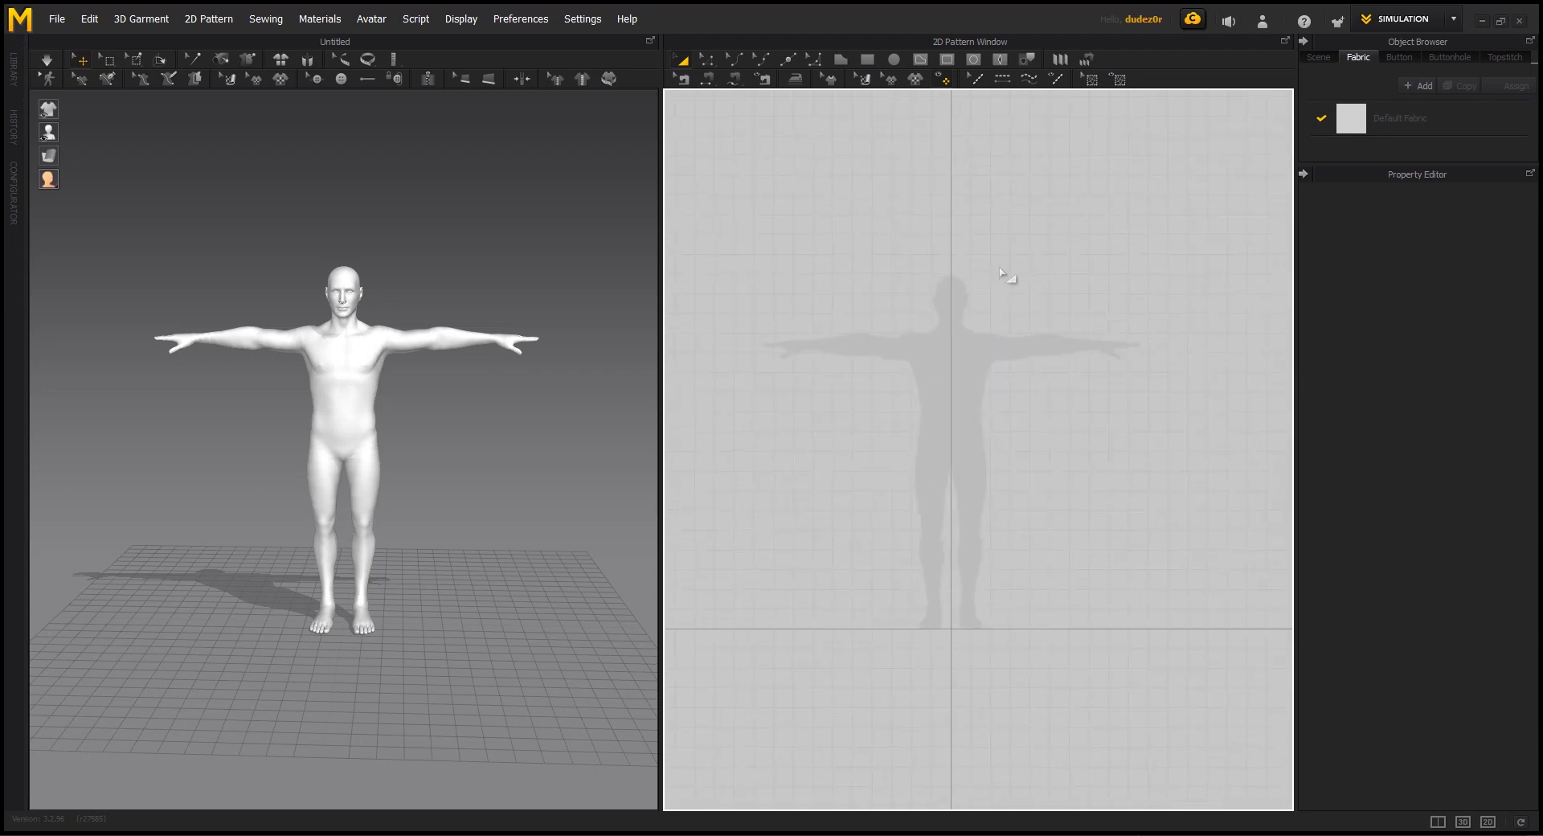
Draw a large rectangle pattern above the avatar silhouette in the 2D Pattern window
right_drag(962, 165, 950, 240)
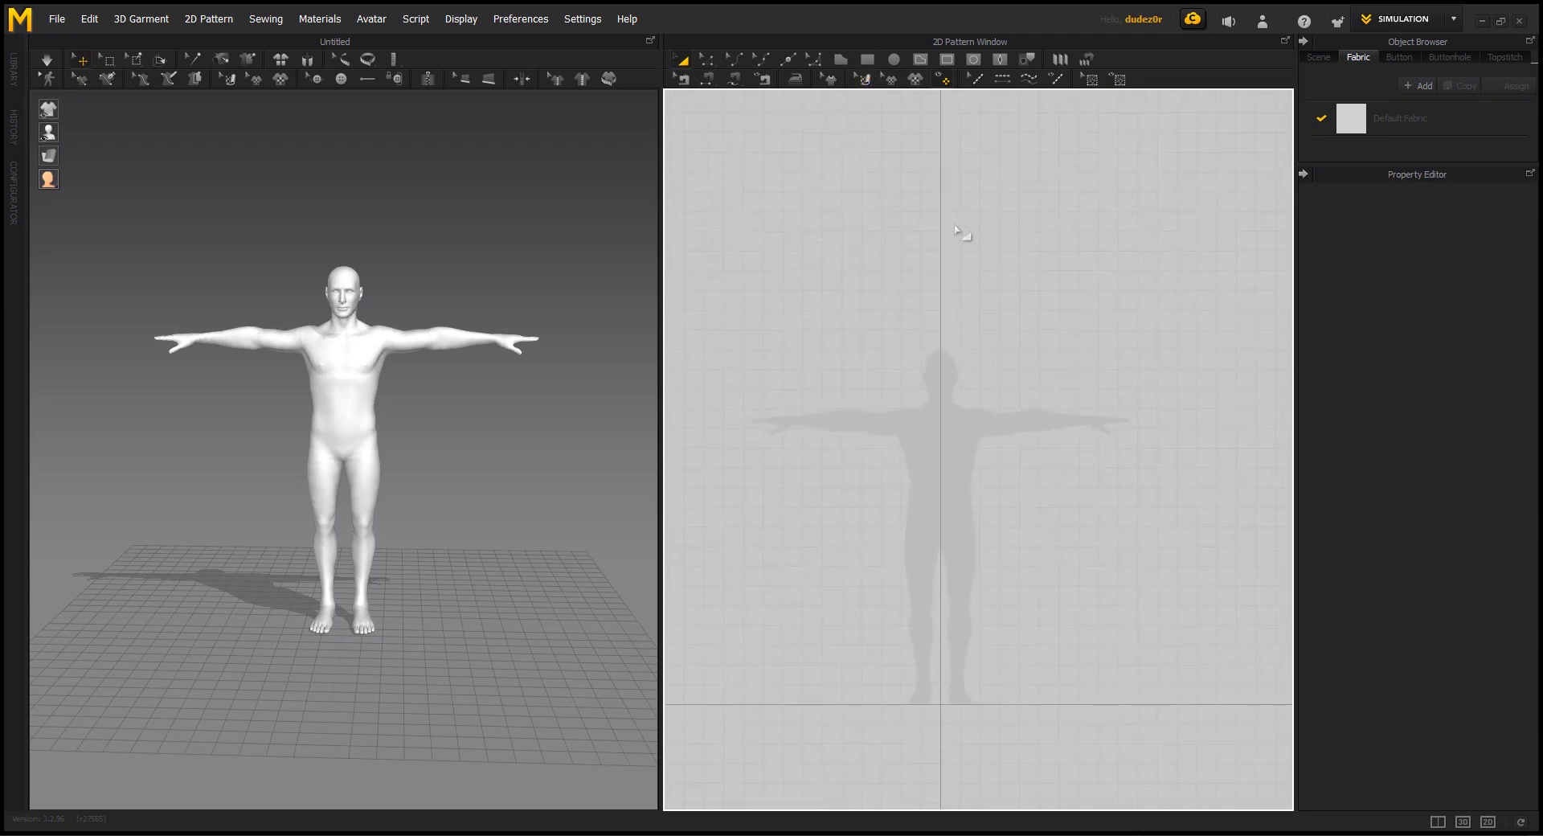
right_click(955, 230)
scroll(933, 209, down, 1)
scroll(930, 207, down, 2)
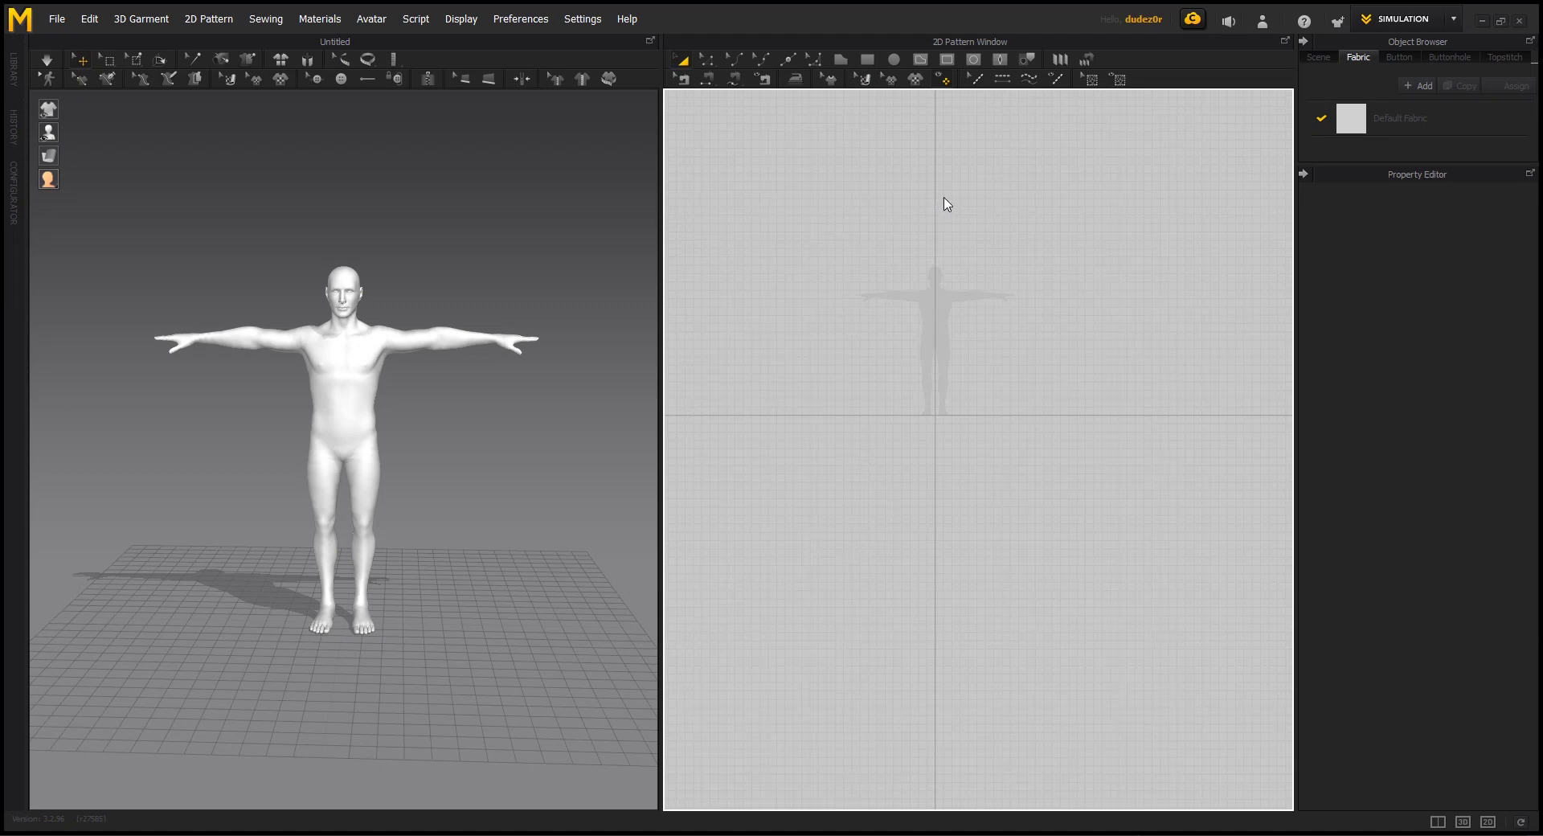
scroll(947, 205, up, 1)
scroll(932, 189, up, 1)
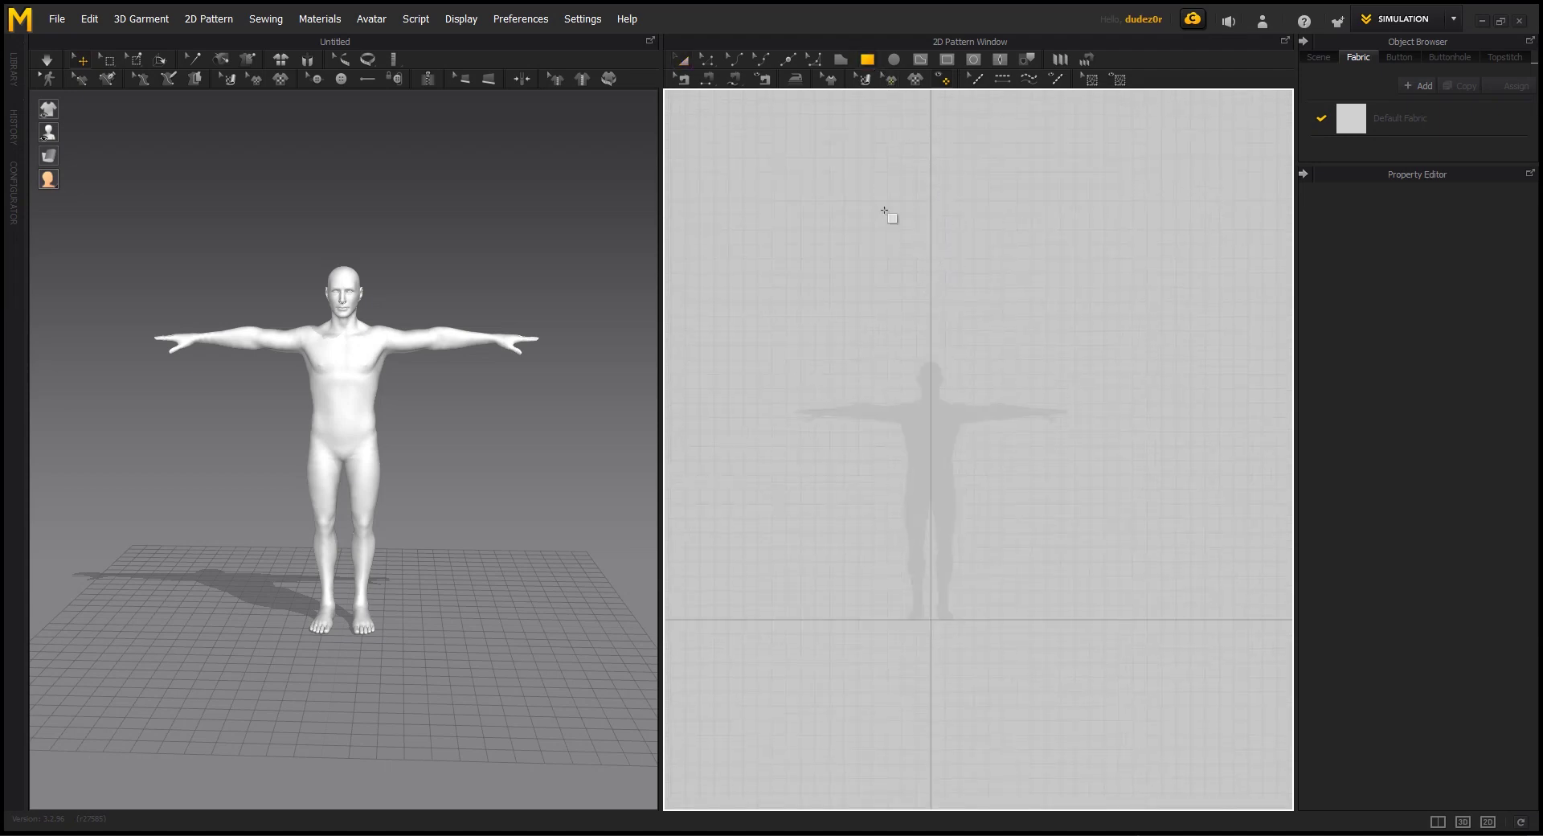
drag(848, 142, 1029, 354)
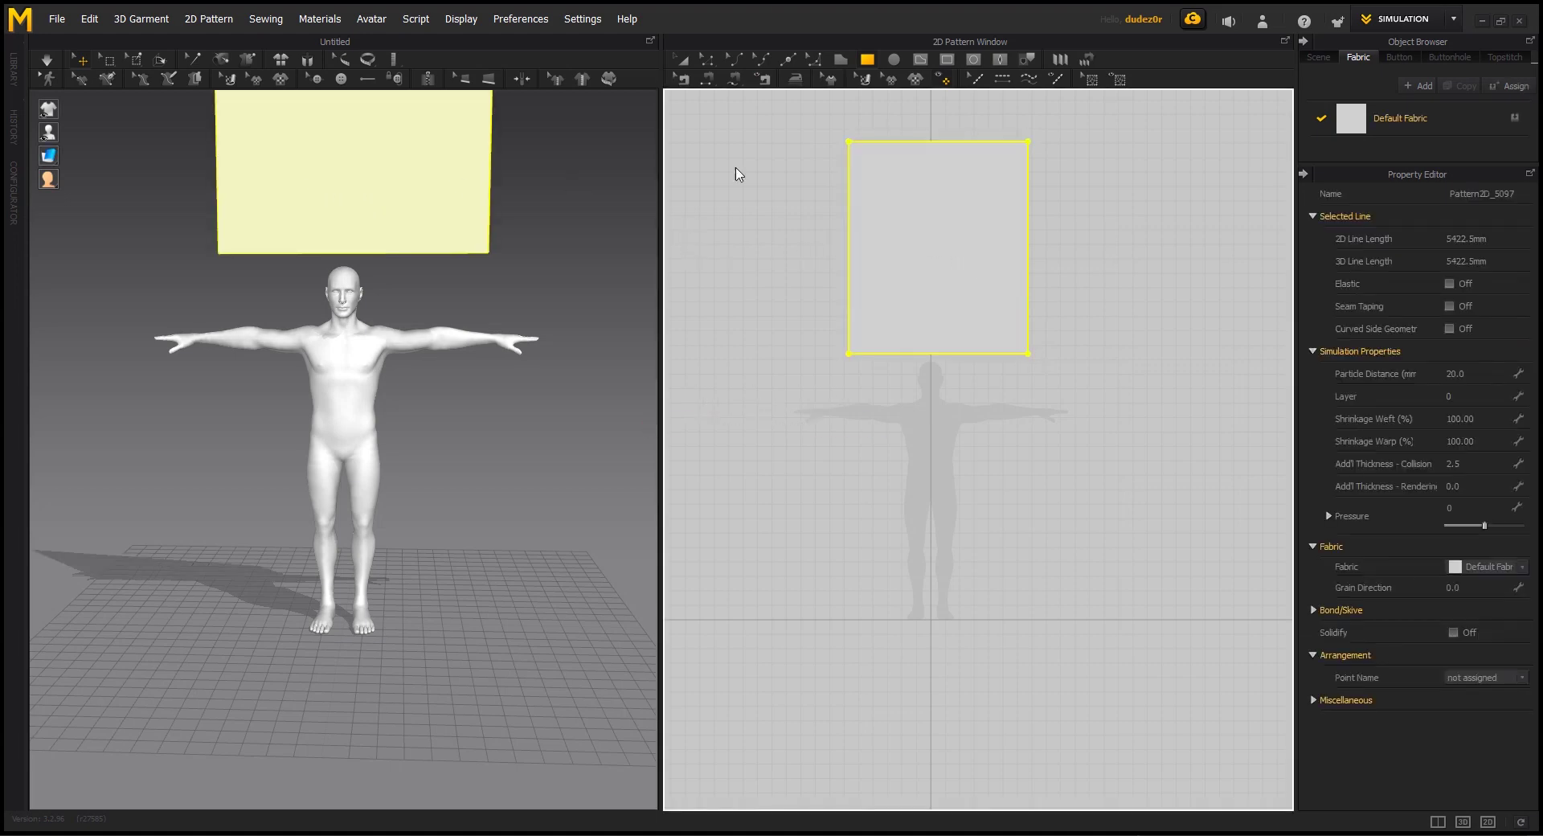
click(973, 59)
Draw a small internal circle in the rectangle and convert it into a neck opening
drag(928, 274, 947, 286)
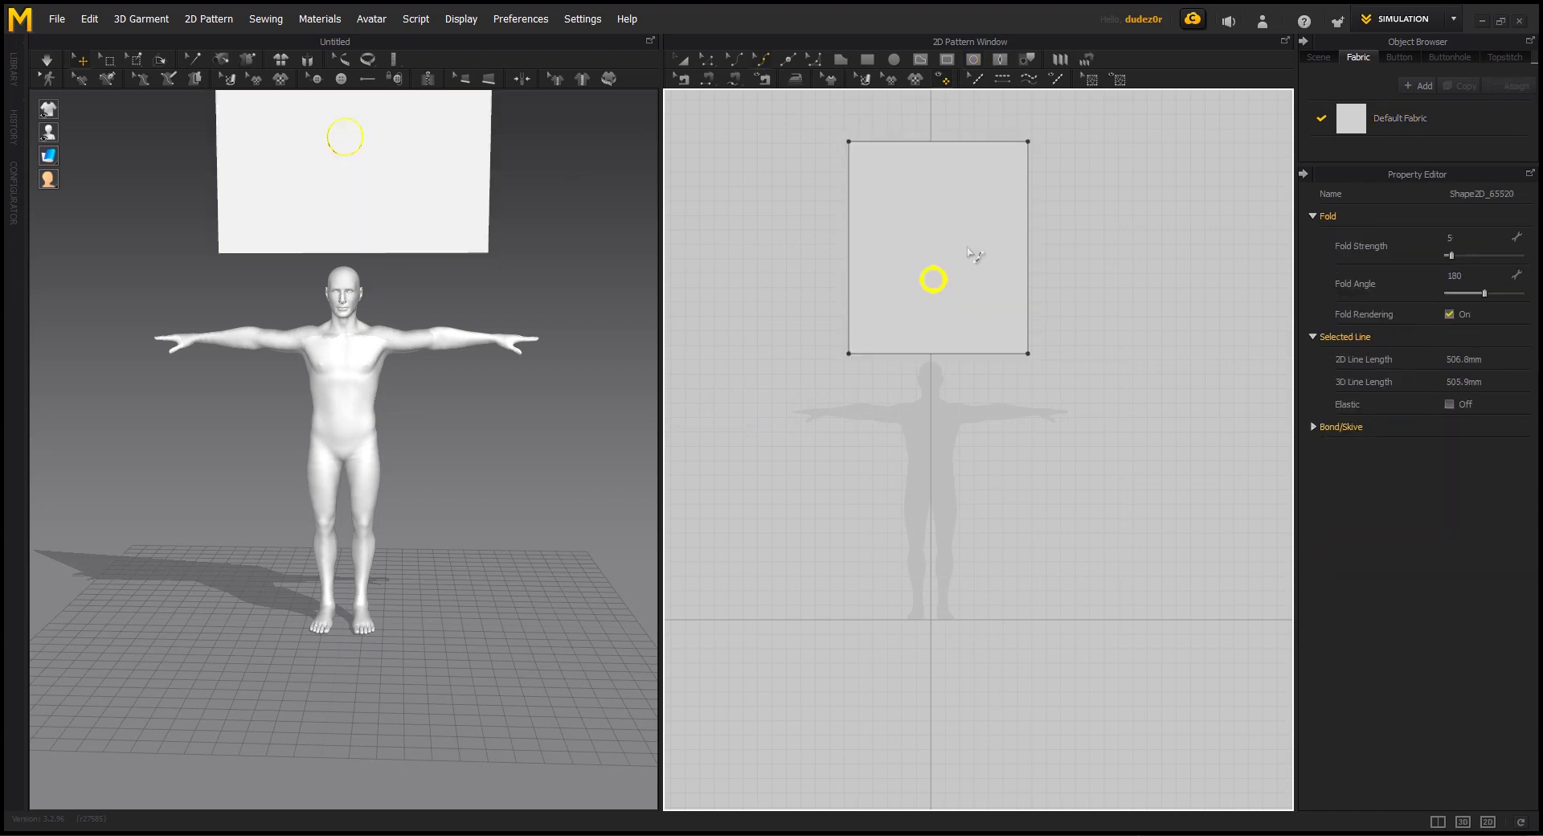
key(a)
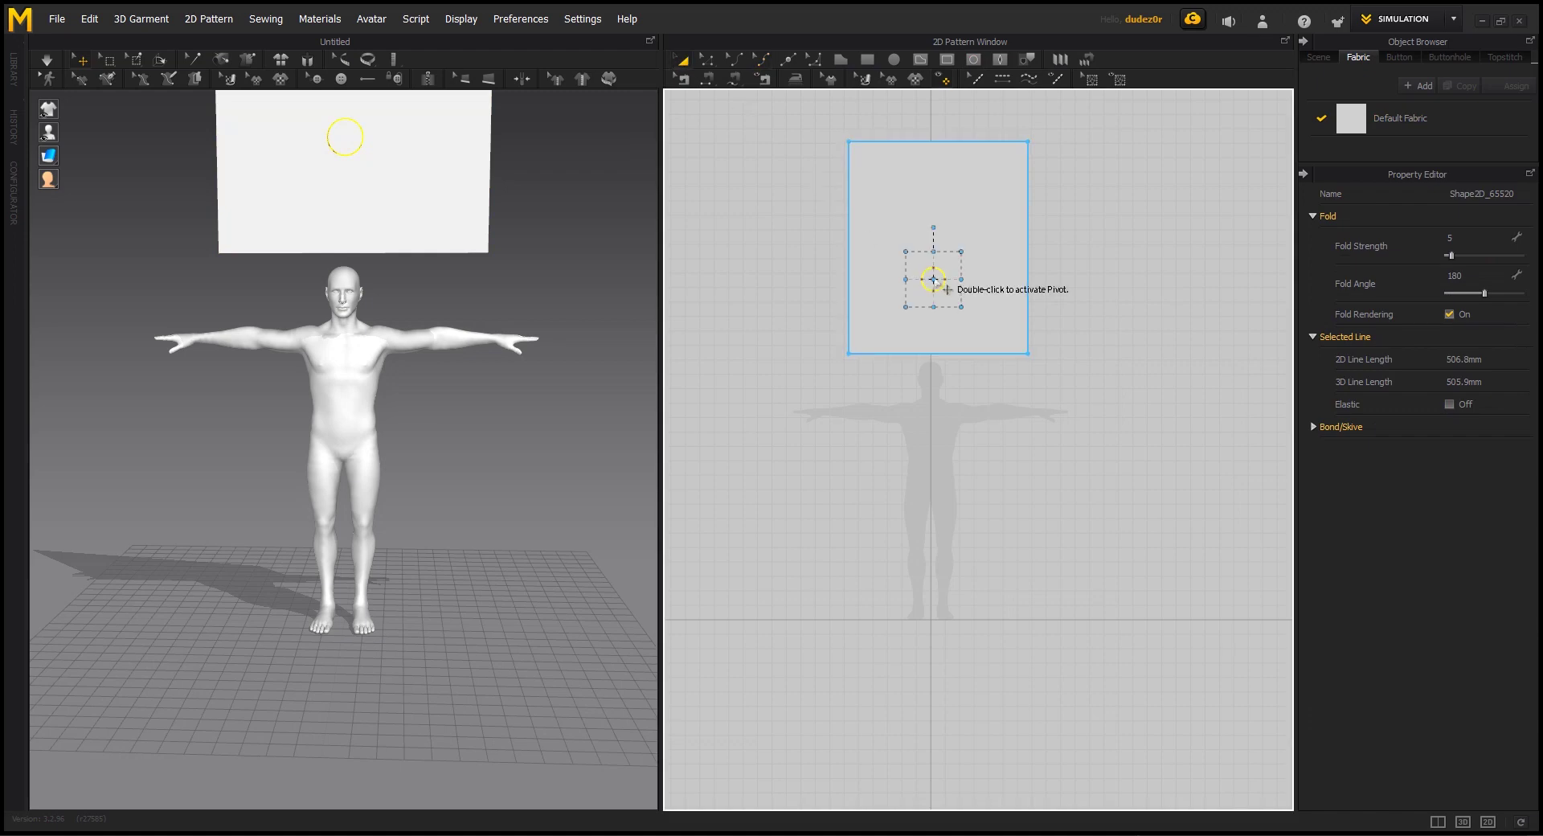
right_click(936, 279)
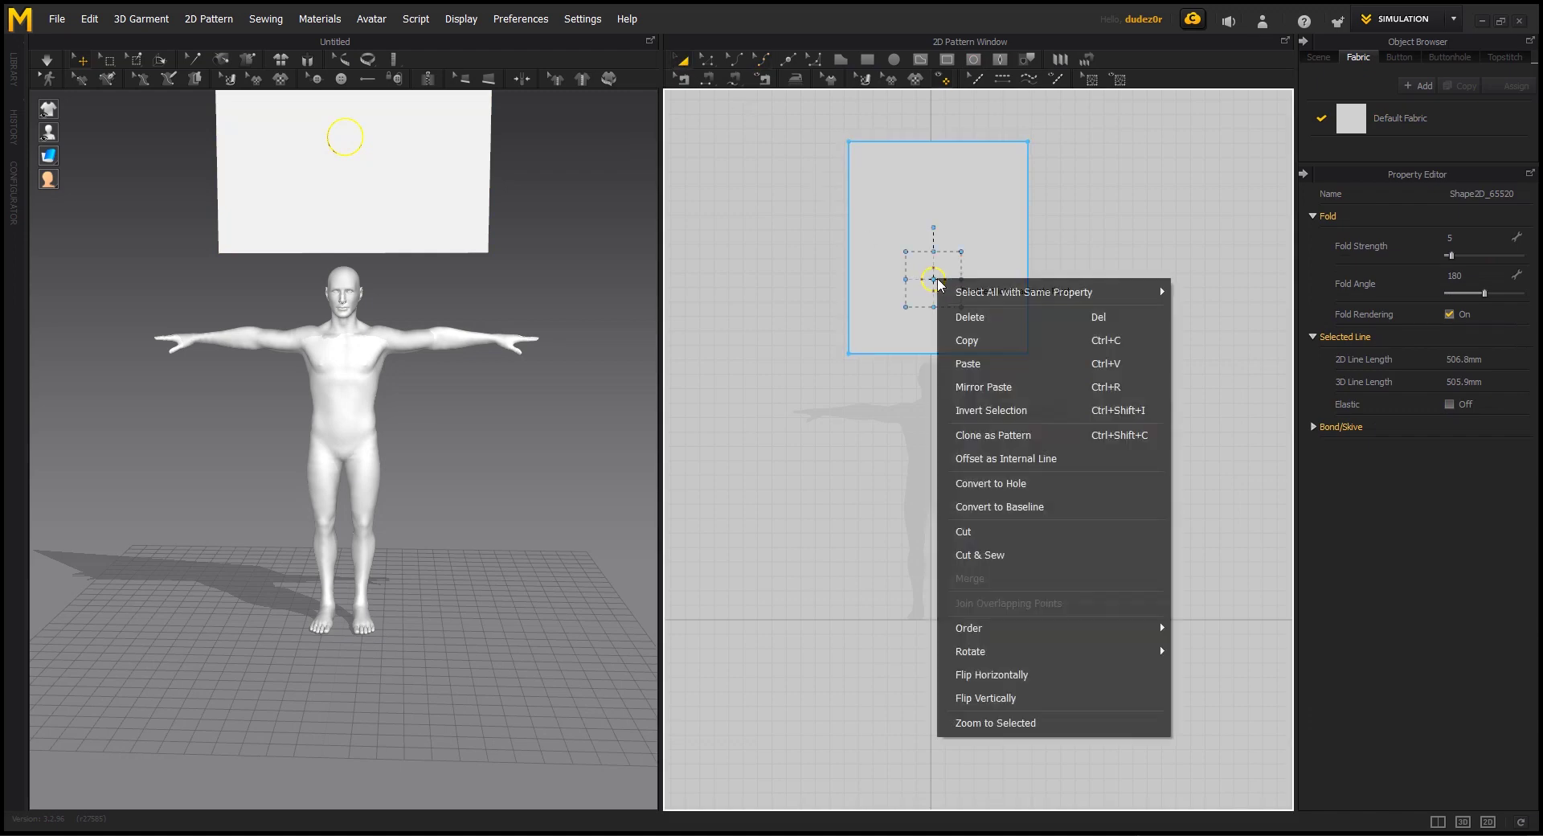
click(990, 507)
click(934, 277)
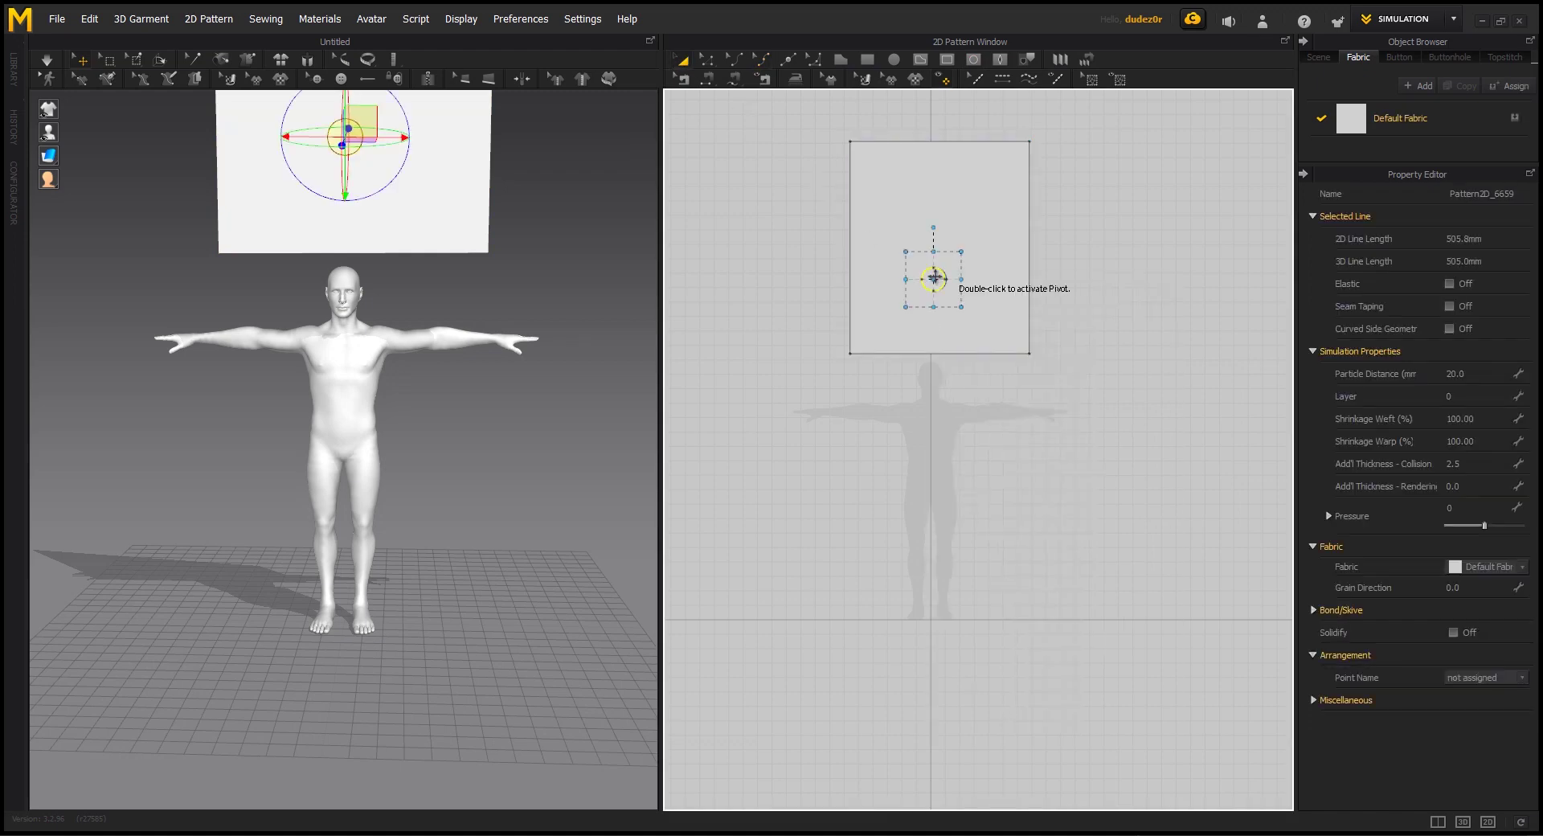
click(934, 277)
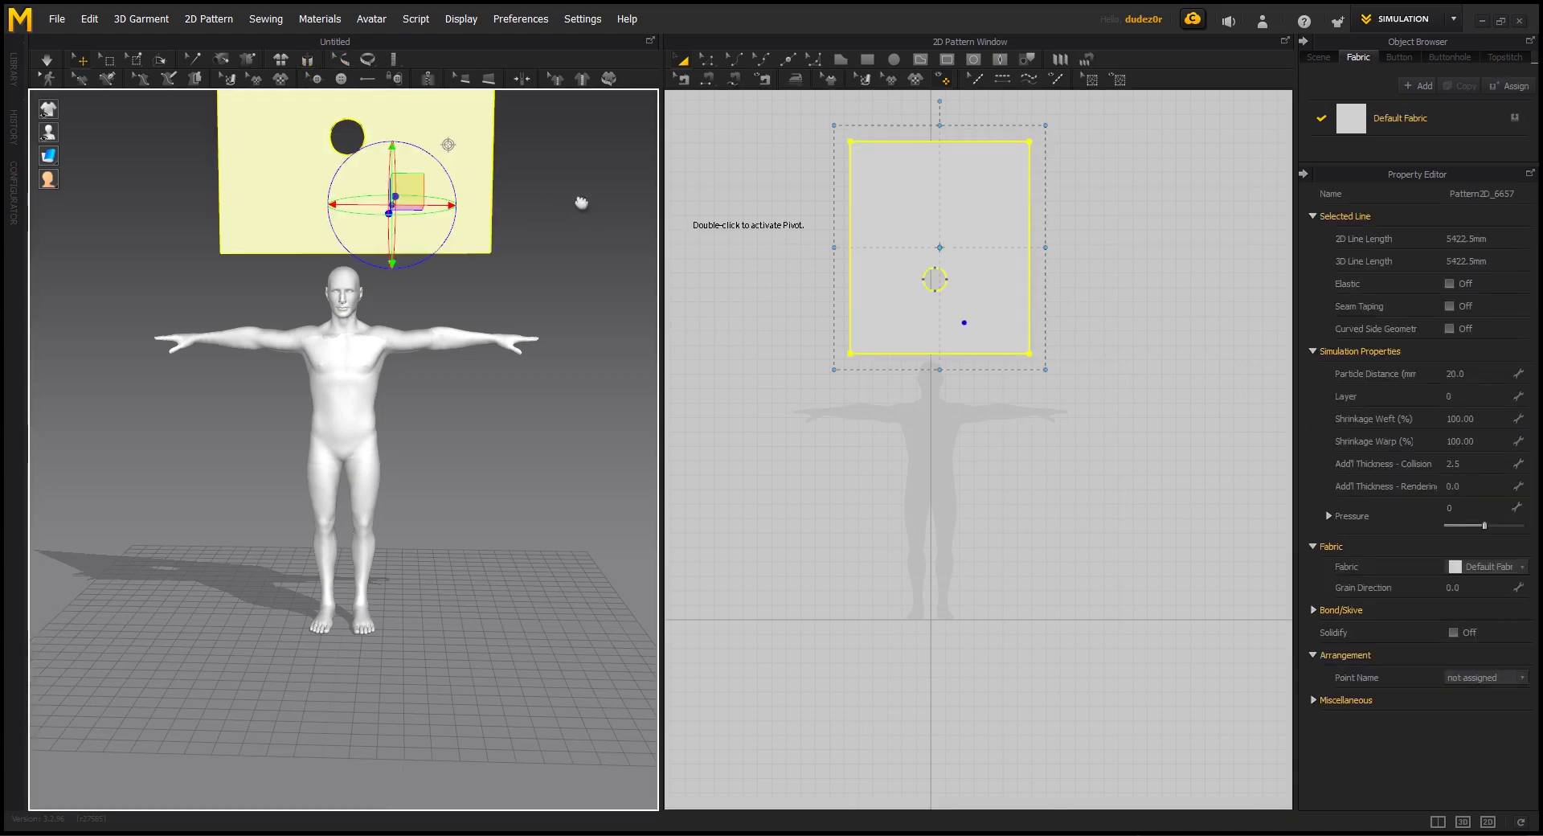
Rotate the rectangle flat and lower it so the opening sits over the avatar's head
scroll(569, 278, up, 3)
drag(389, 238, 390, 247)
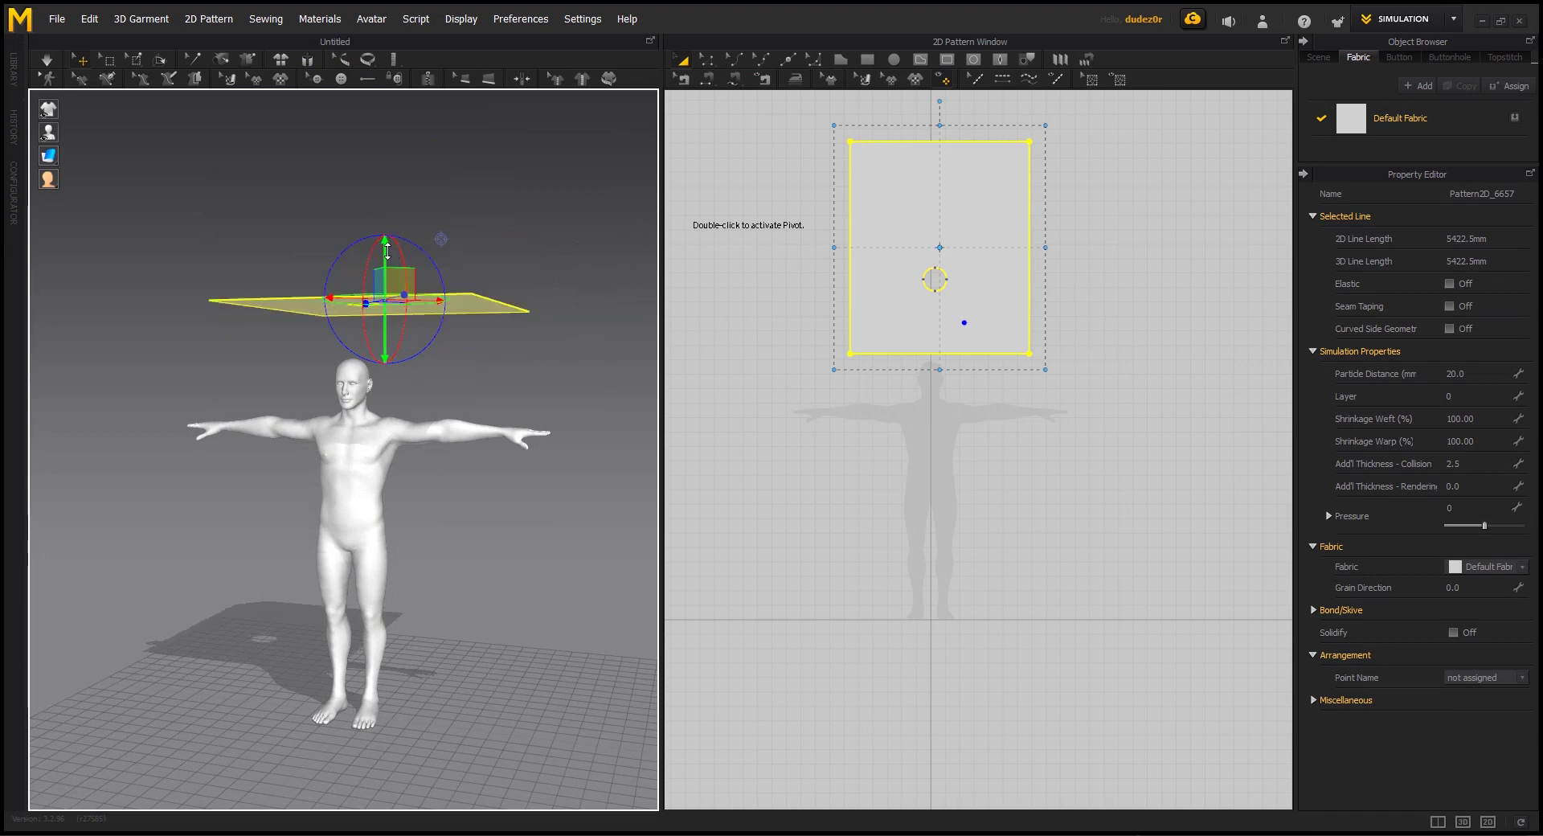
drag(385, 354, 385, 426)
mouse_move(417, 244)
right_down()
mouse_move(441, 451)
mouse_move(345, 247)
right_up()
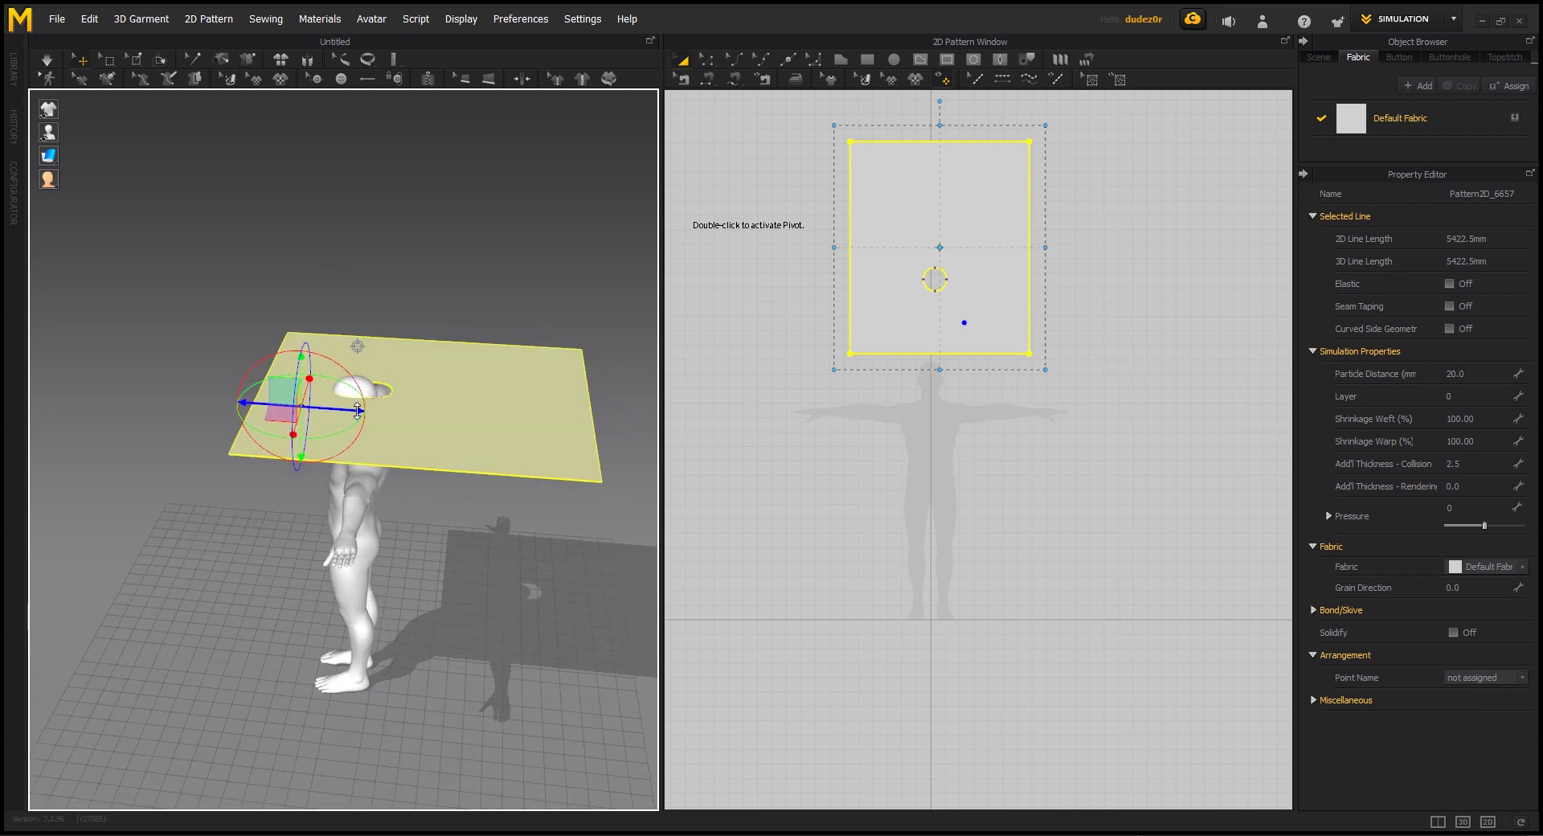
drag(354, 410, 337, 410)
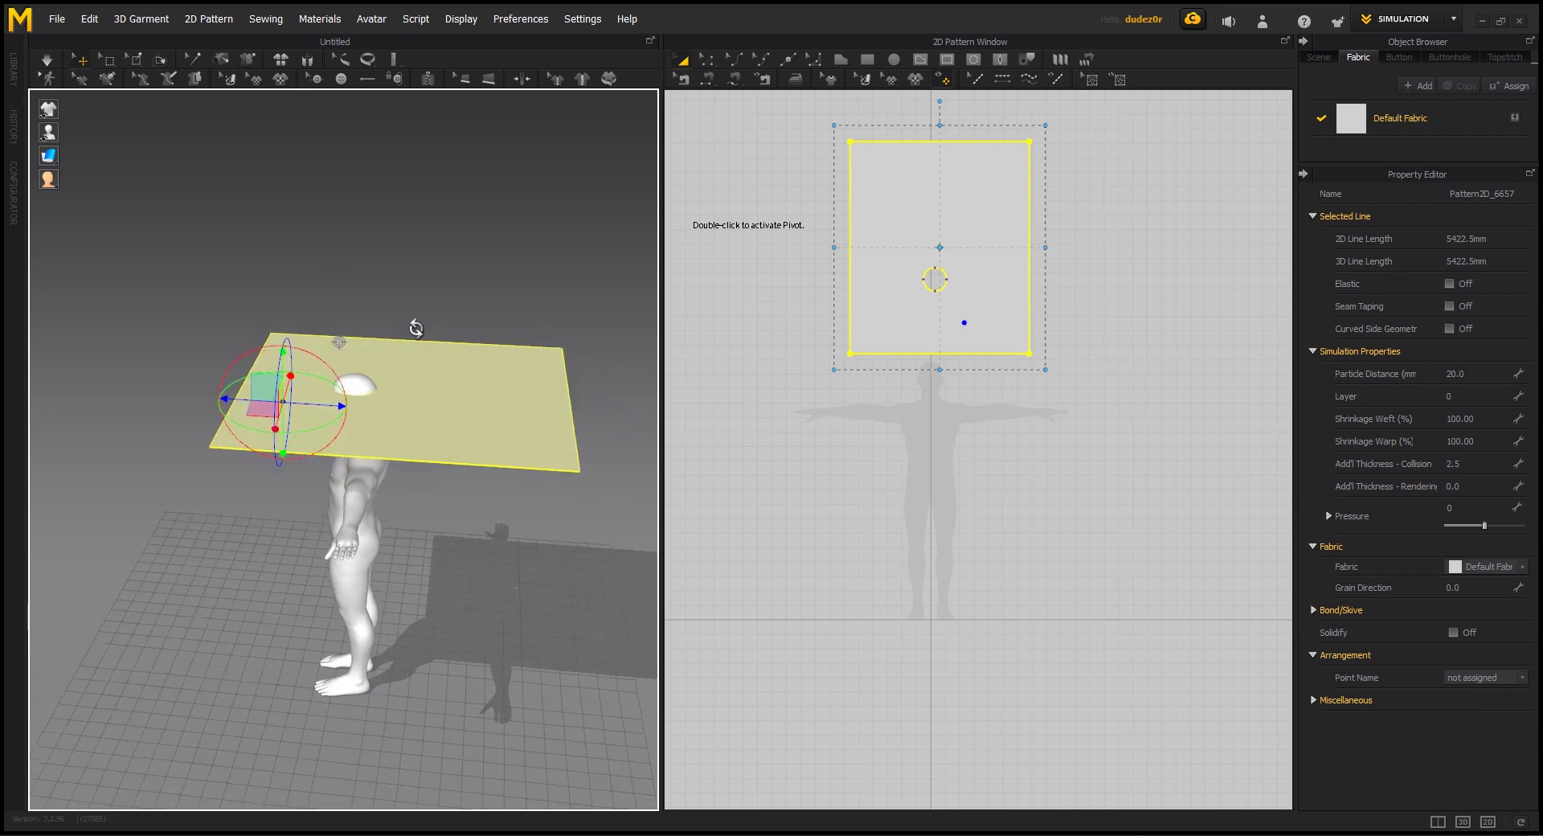
right_drag(413, 326, 283, 307)
right_drag(402, 249, 418, 238)
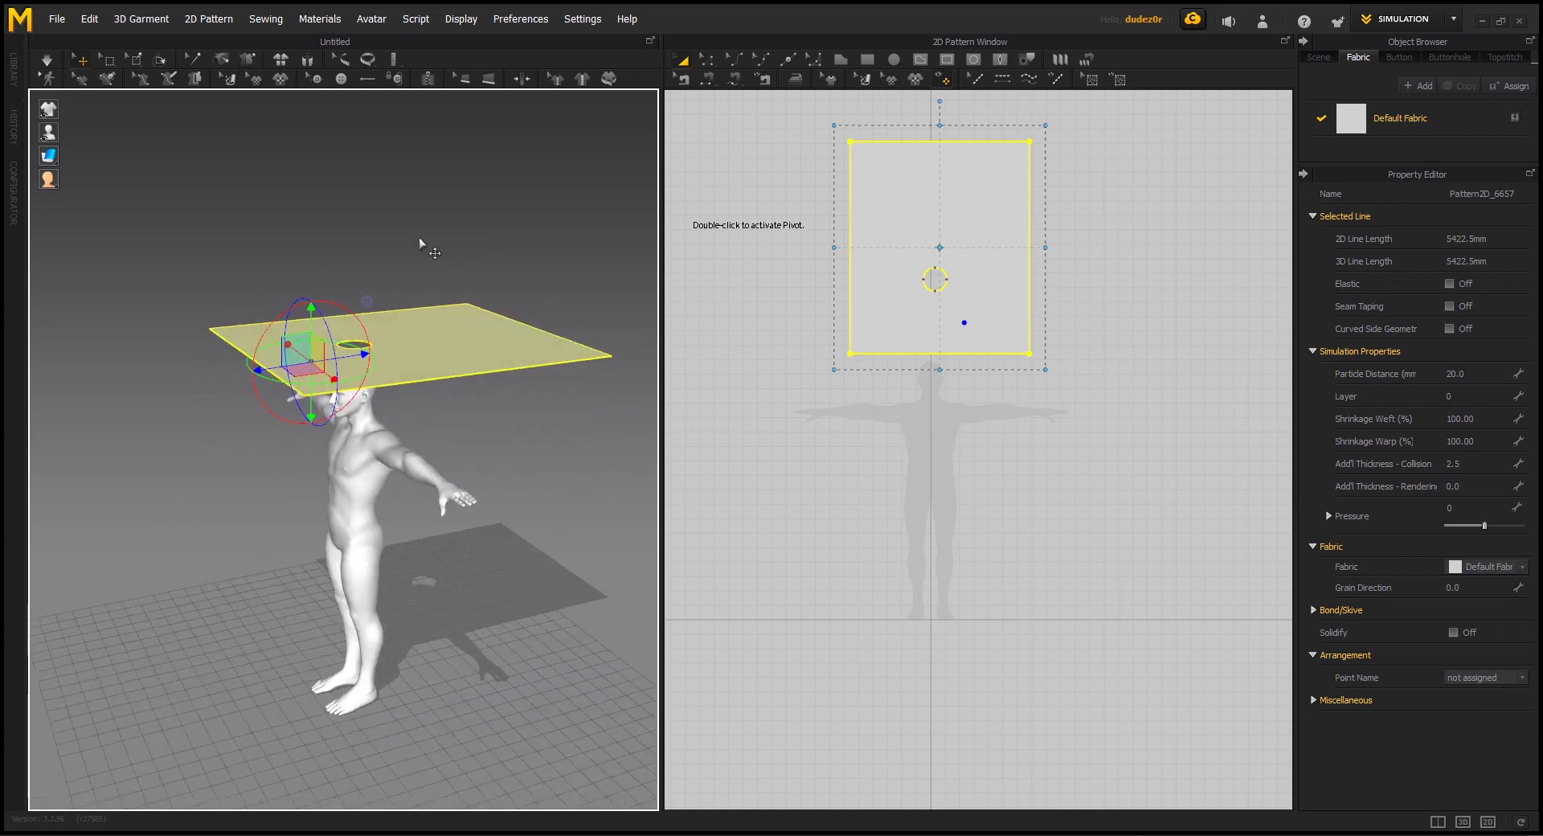
Simulate so the cloth drapes over the avatar's shoulders, and view the poncho from the front
click(48, 59)
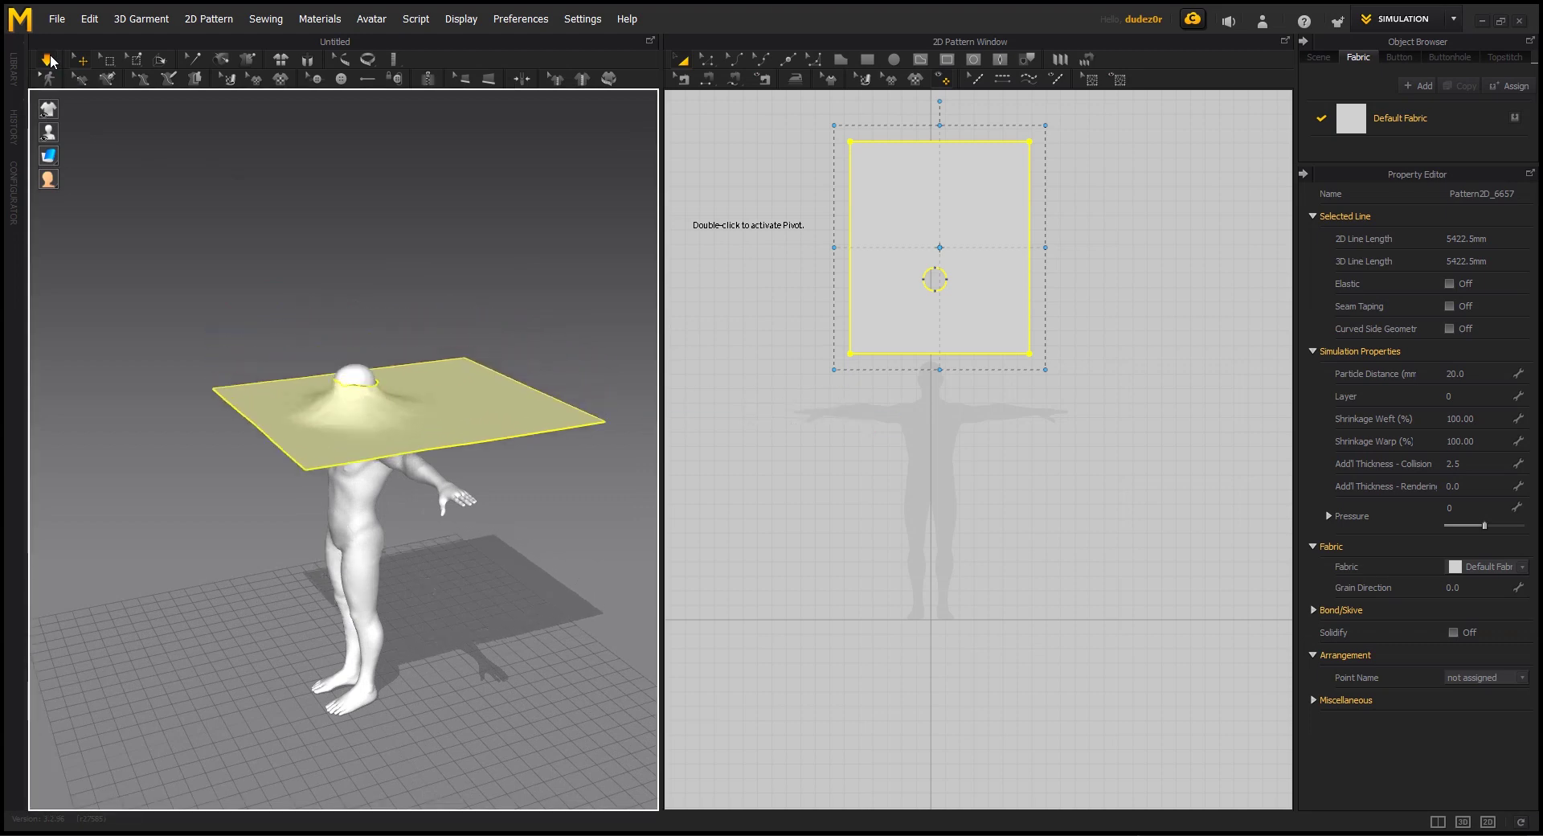
mouse_move(448, 320)
right_down()
mouse_move(555, 314)
mouse_move(224, 313)
mouse_move(535, 310)
right_up()
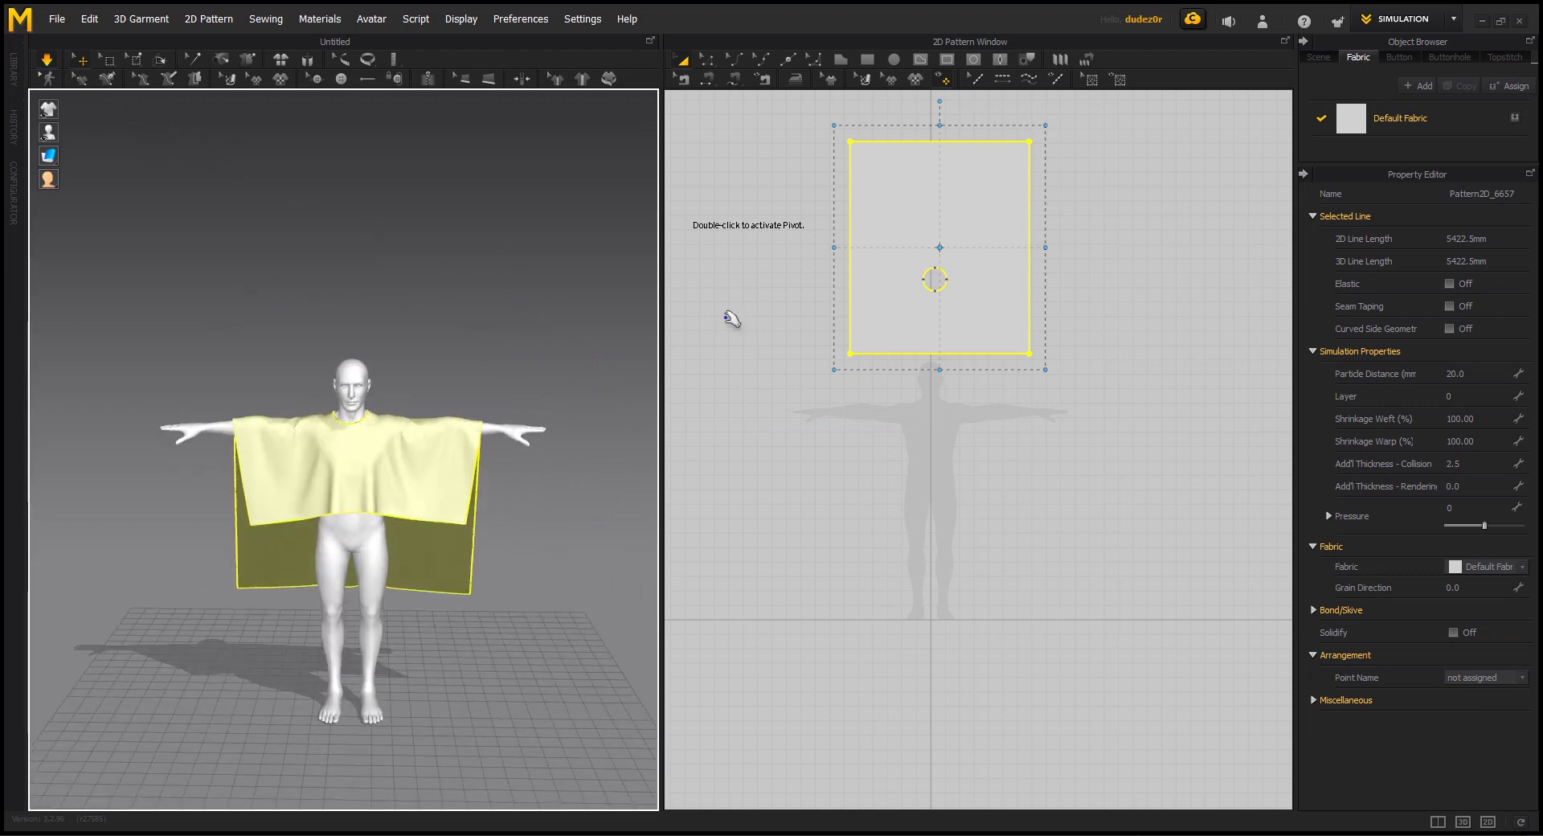
click(1454, 18)
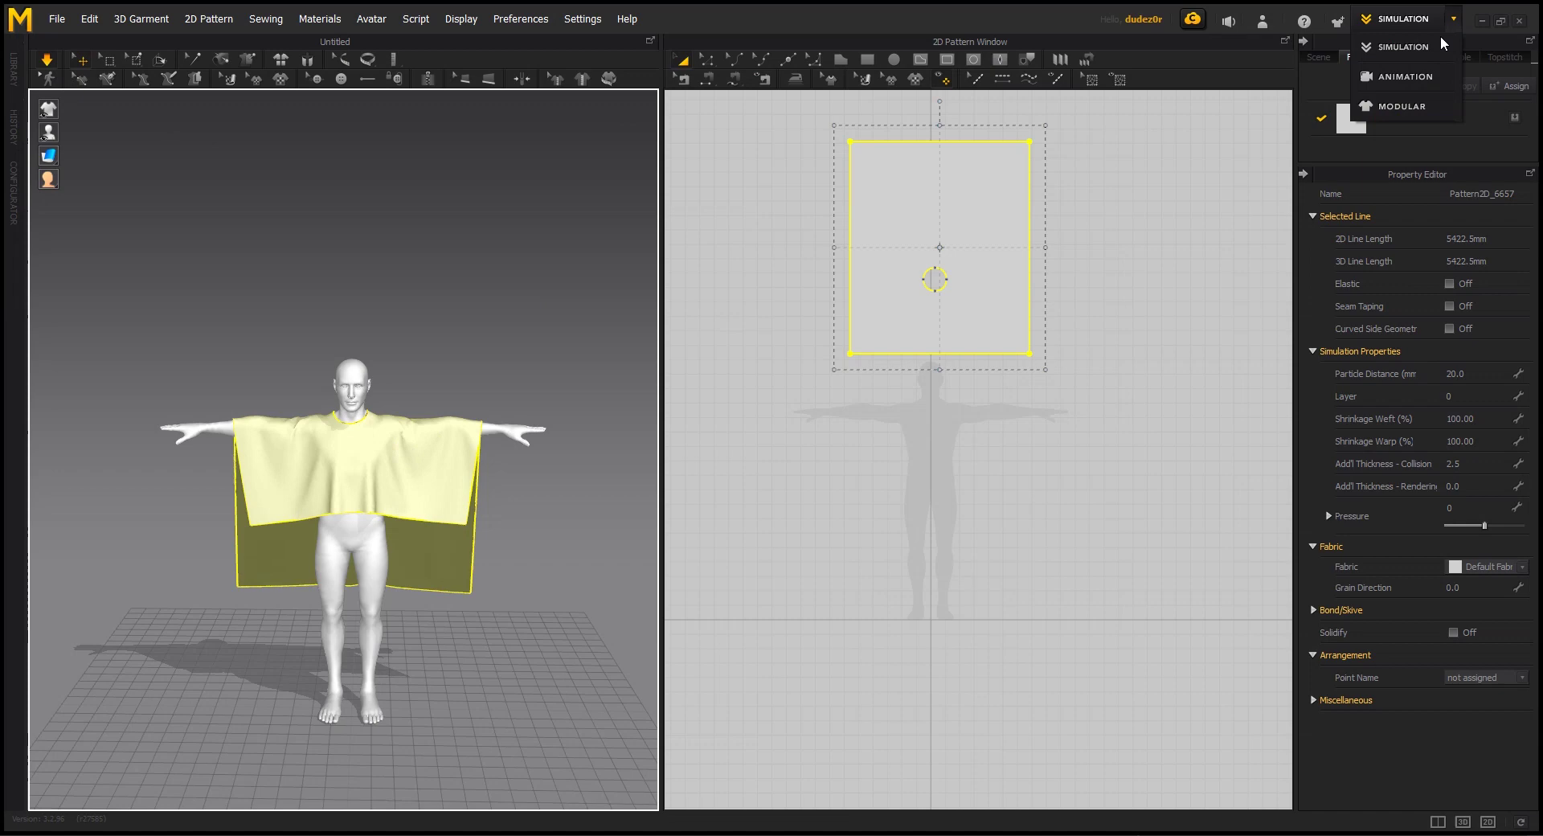
Switch to Animation mode and start recording the poncho simulation onto a new Garment track
click(1418, 76)
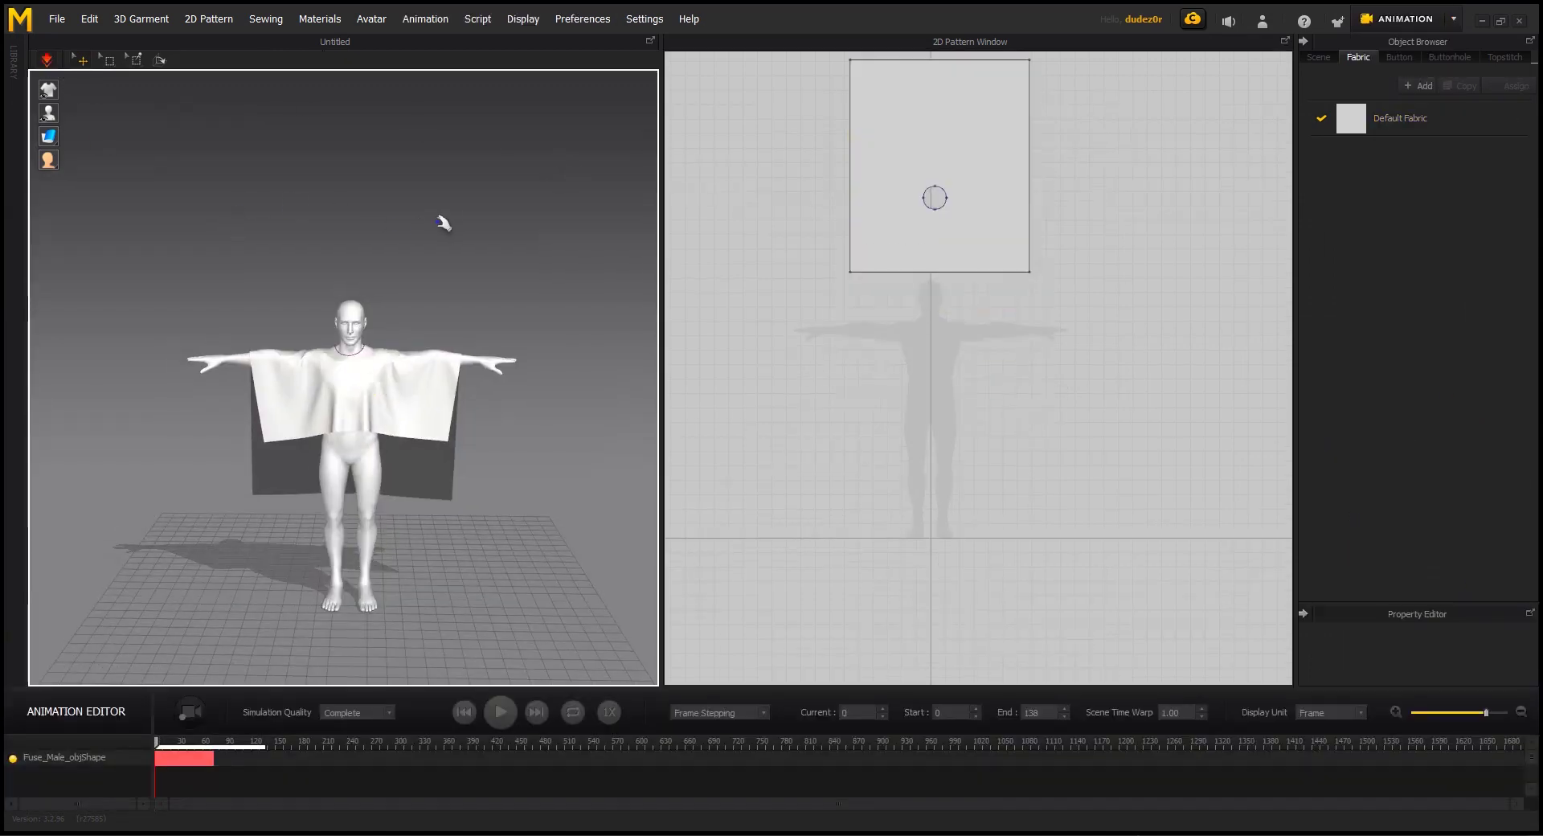
mouse_move(441, 224)
right_down()
mouse_move(364, 237)
mouse_move(189, 184)
right_up()
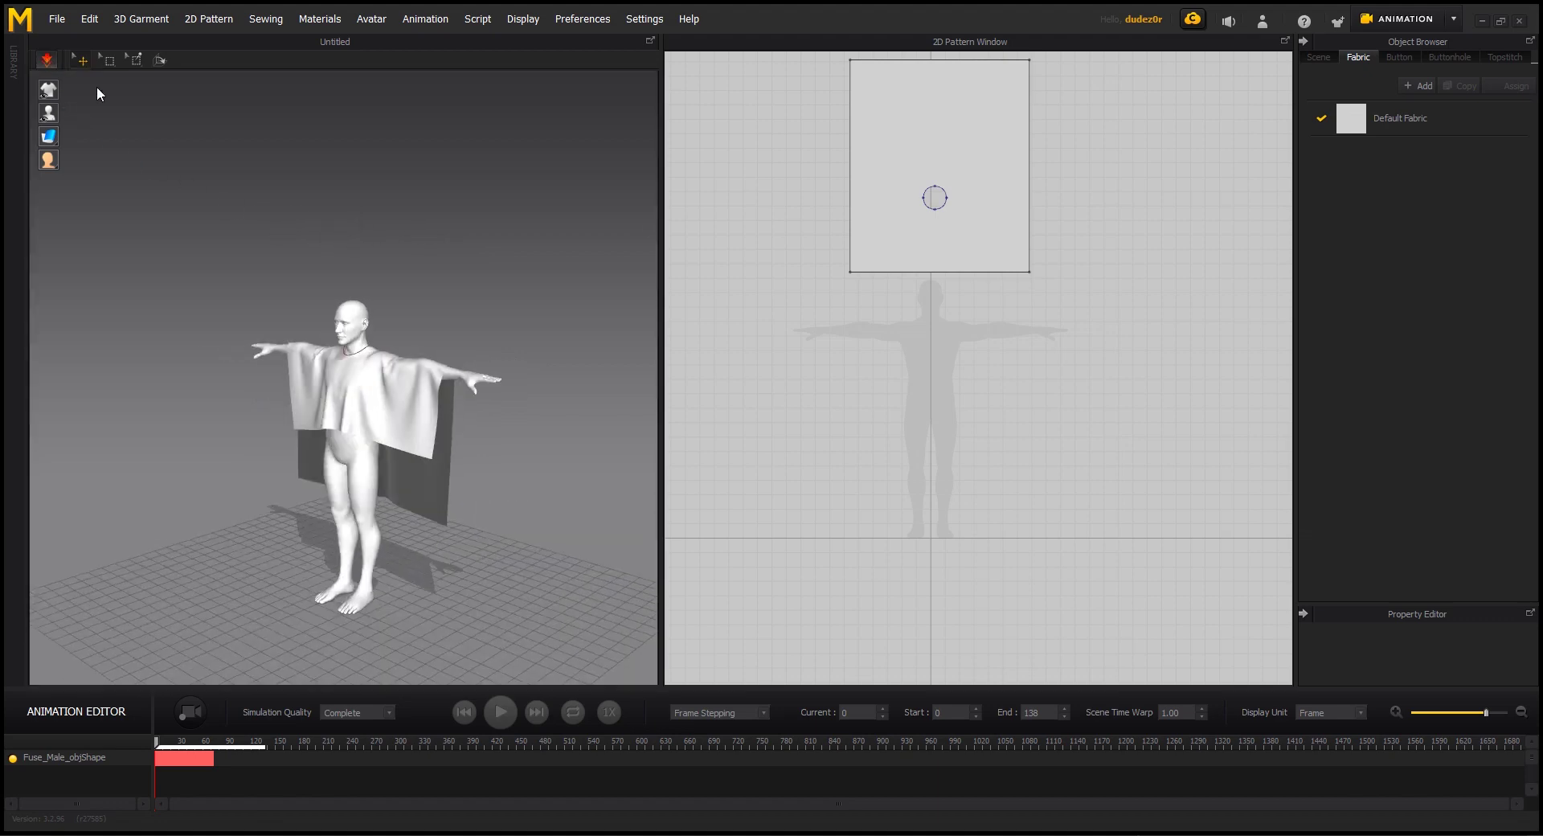
right_drag(306, 223, 276, 234)
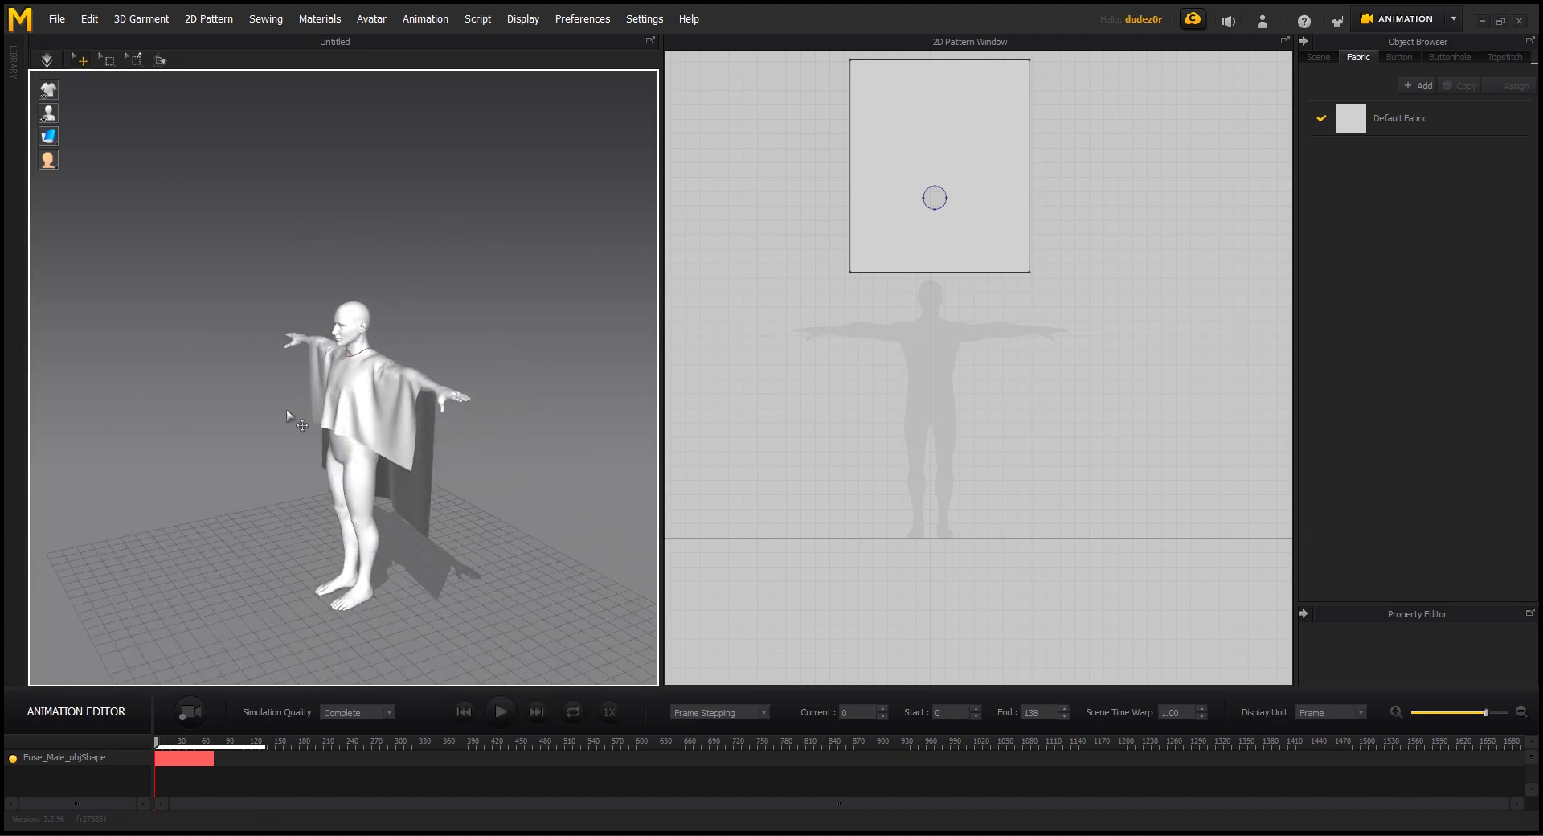
click(197, 722)
click(195, 715)
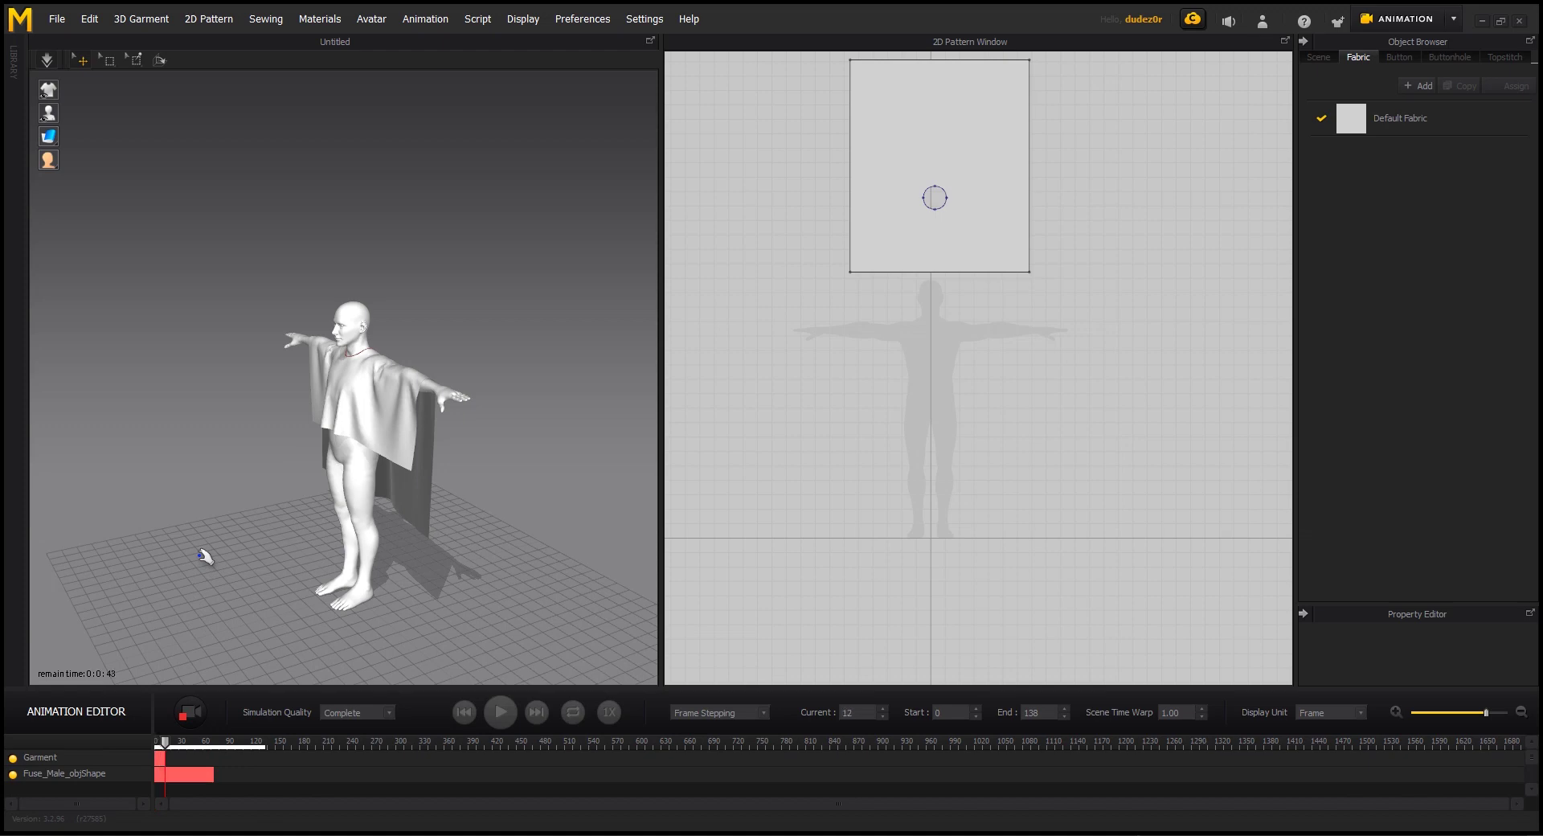
Steer the avatar's walk around the scene while recording, stopping at frame 99
drag(206, 556, 126, 485)
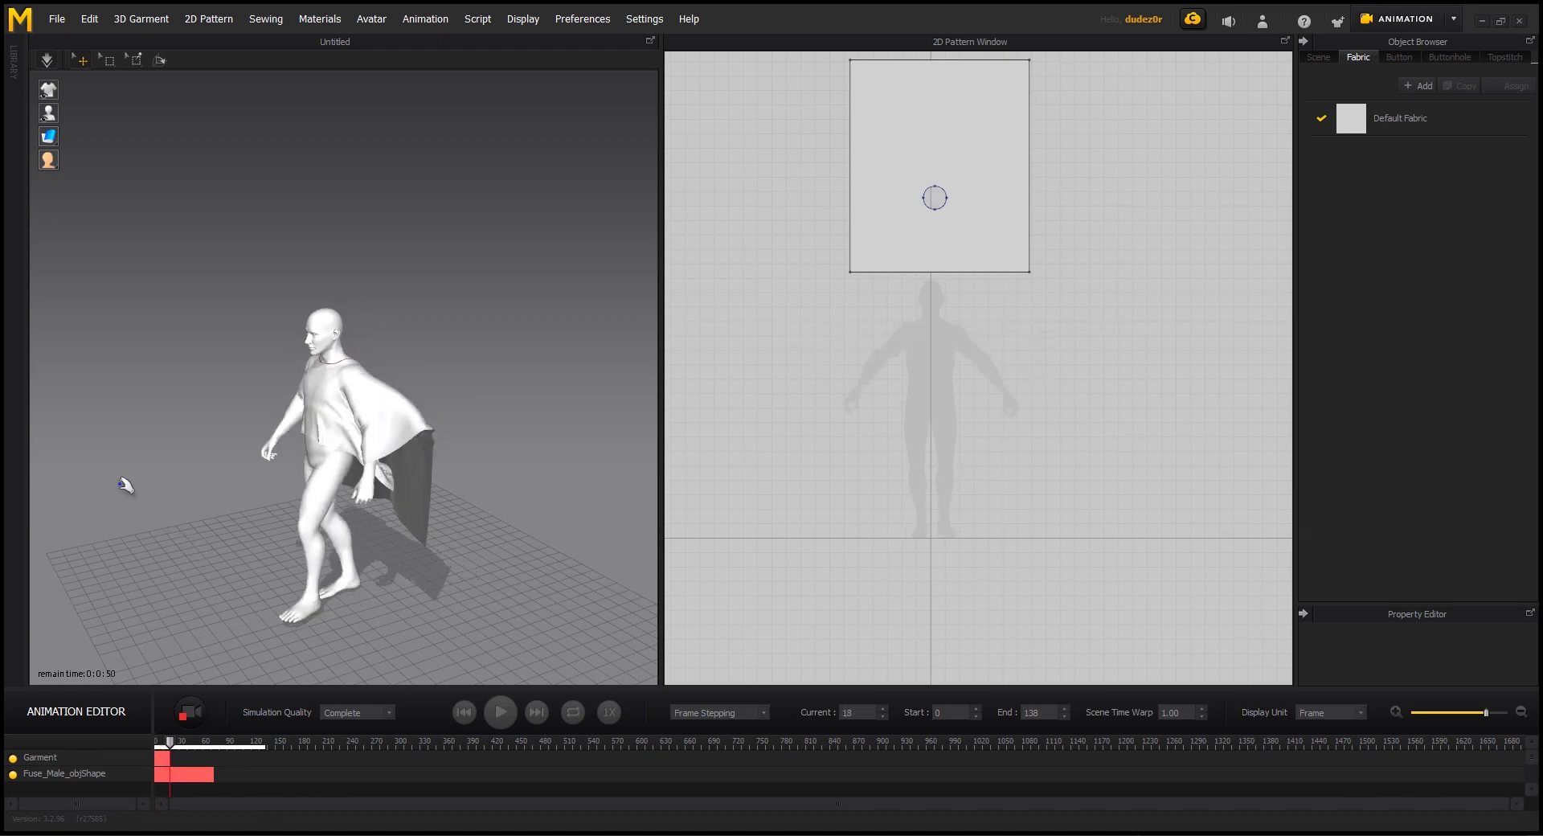
mouse_move(126, 486)
mouse_down()
mouse_move(108, 418)
mouse_move(372, 300)
mouse_move(504, 275)
mouse_up()
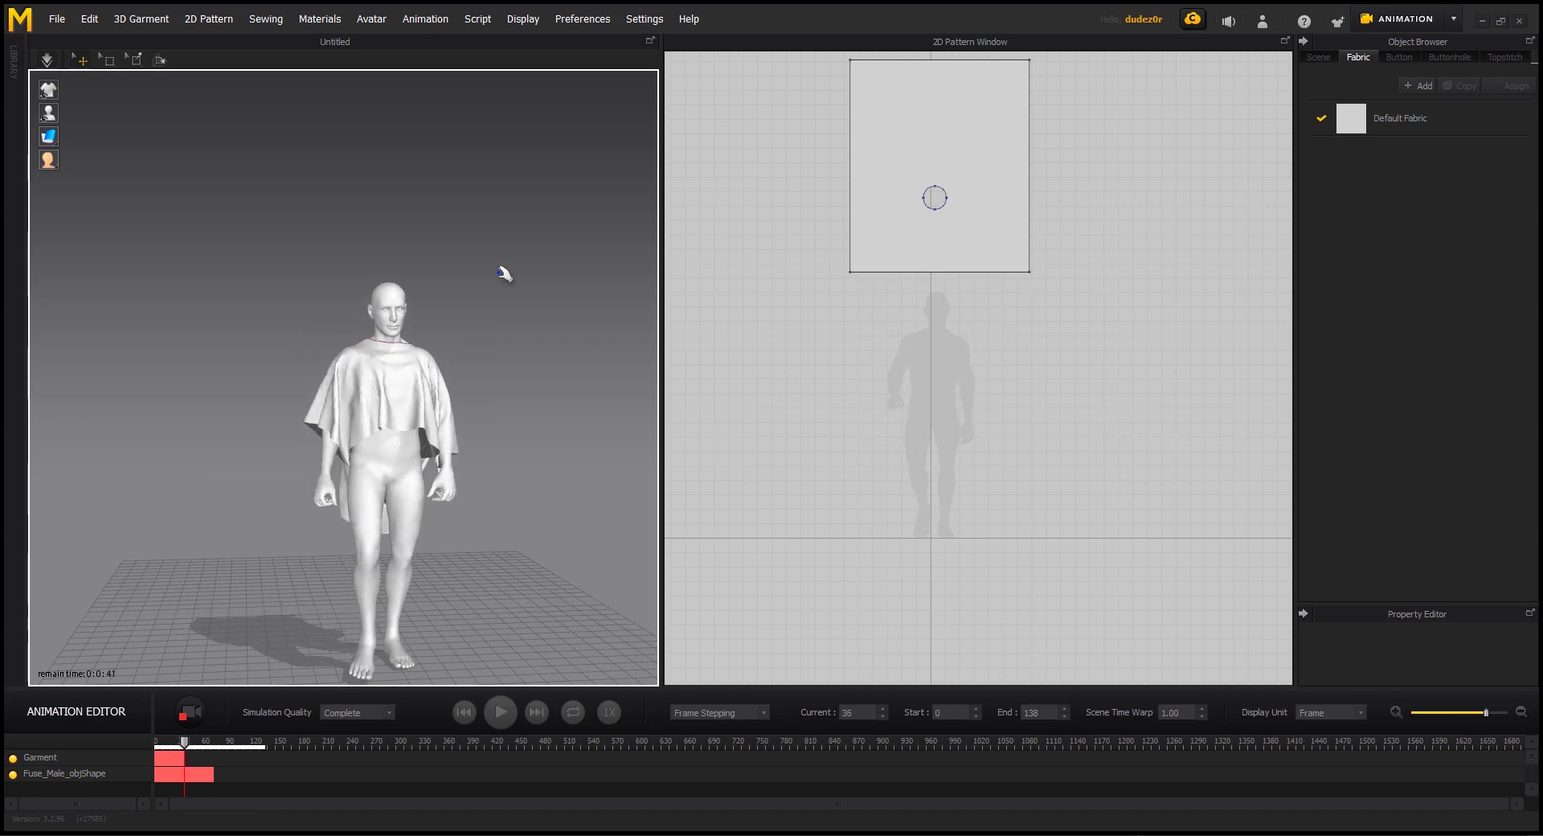
mouse_move(503, 275)
mouse_down()
mouse_move(273, 291)
mouse_move(506, 263)
mouse_up()
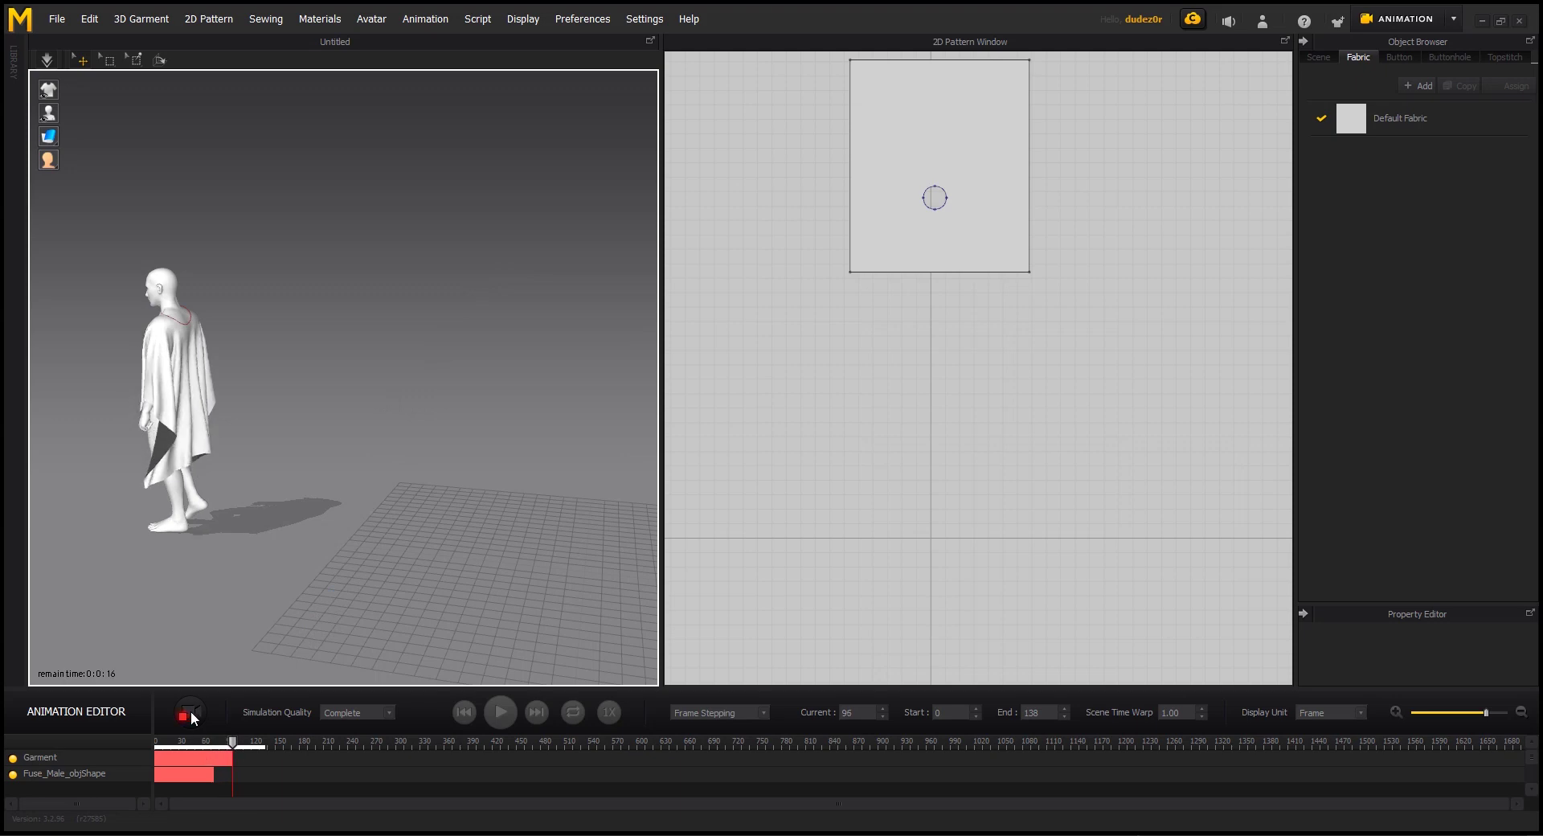
click(191, 718)
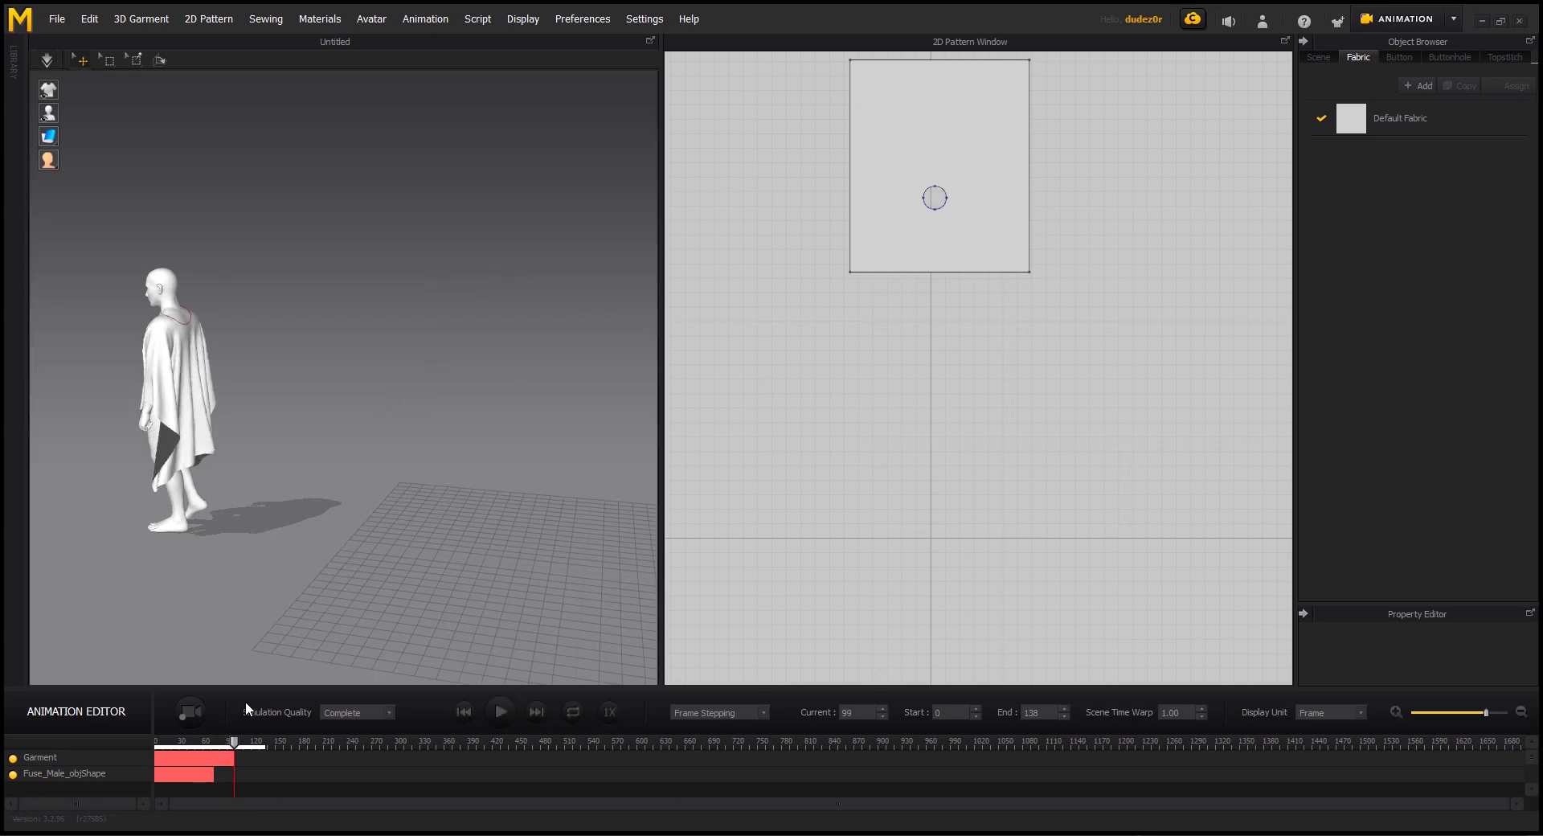
Export Cloak.abc as Alembic (HDF5) into MDtoC4D with Weld, 30 FPS and centimetre scale
click(59, 18)
mouse_move(73, 228)
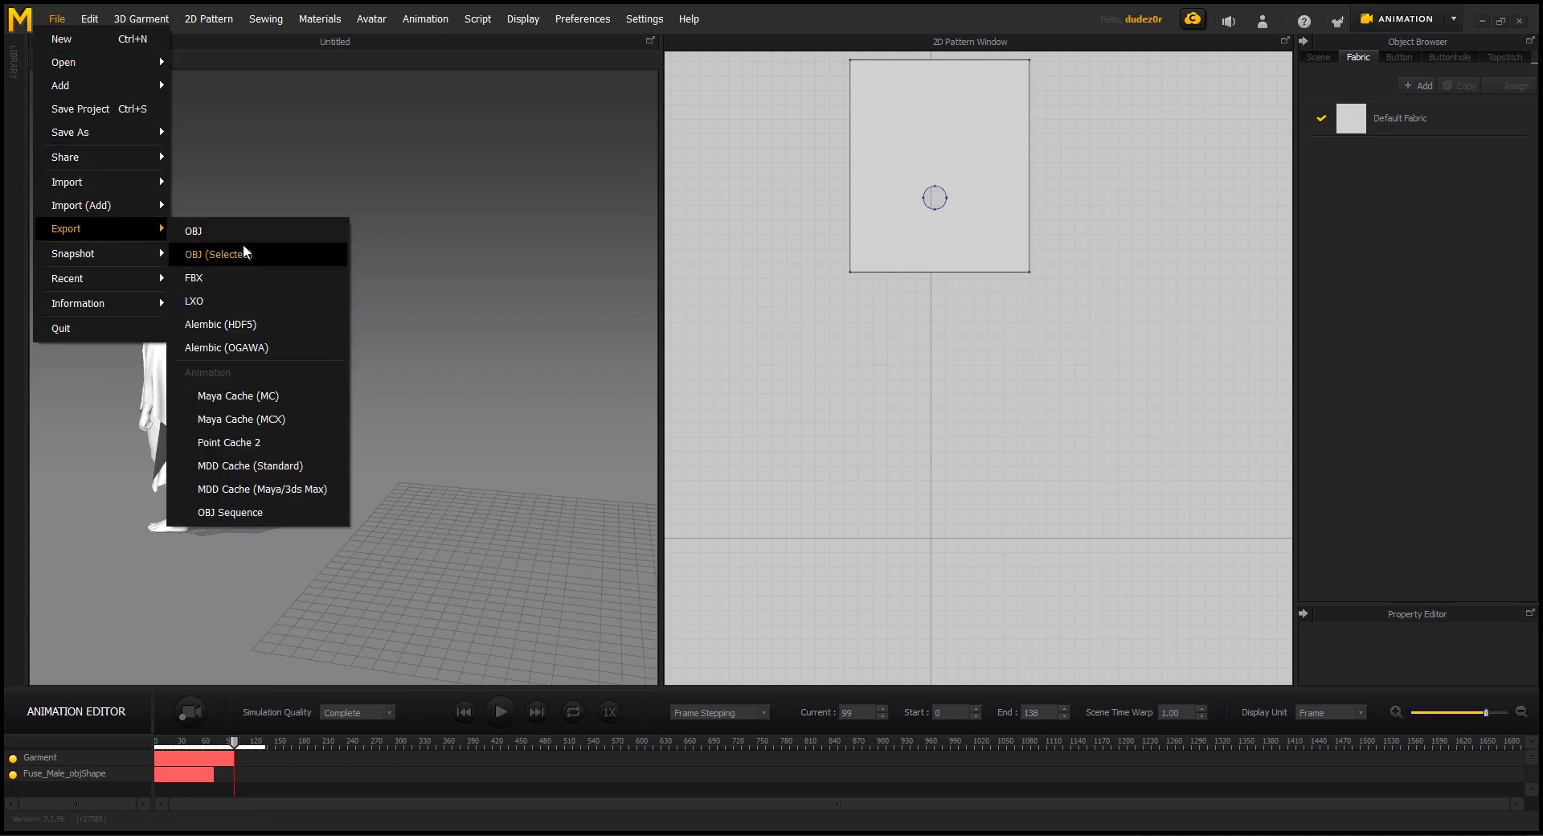
click(233, 325)
text(Cloak)
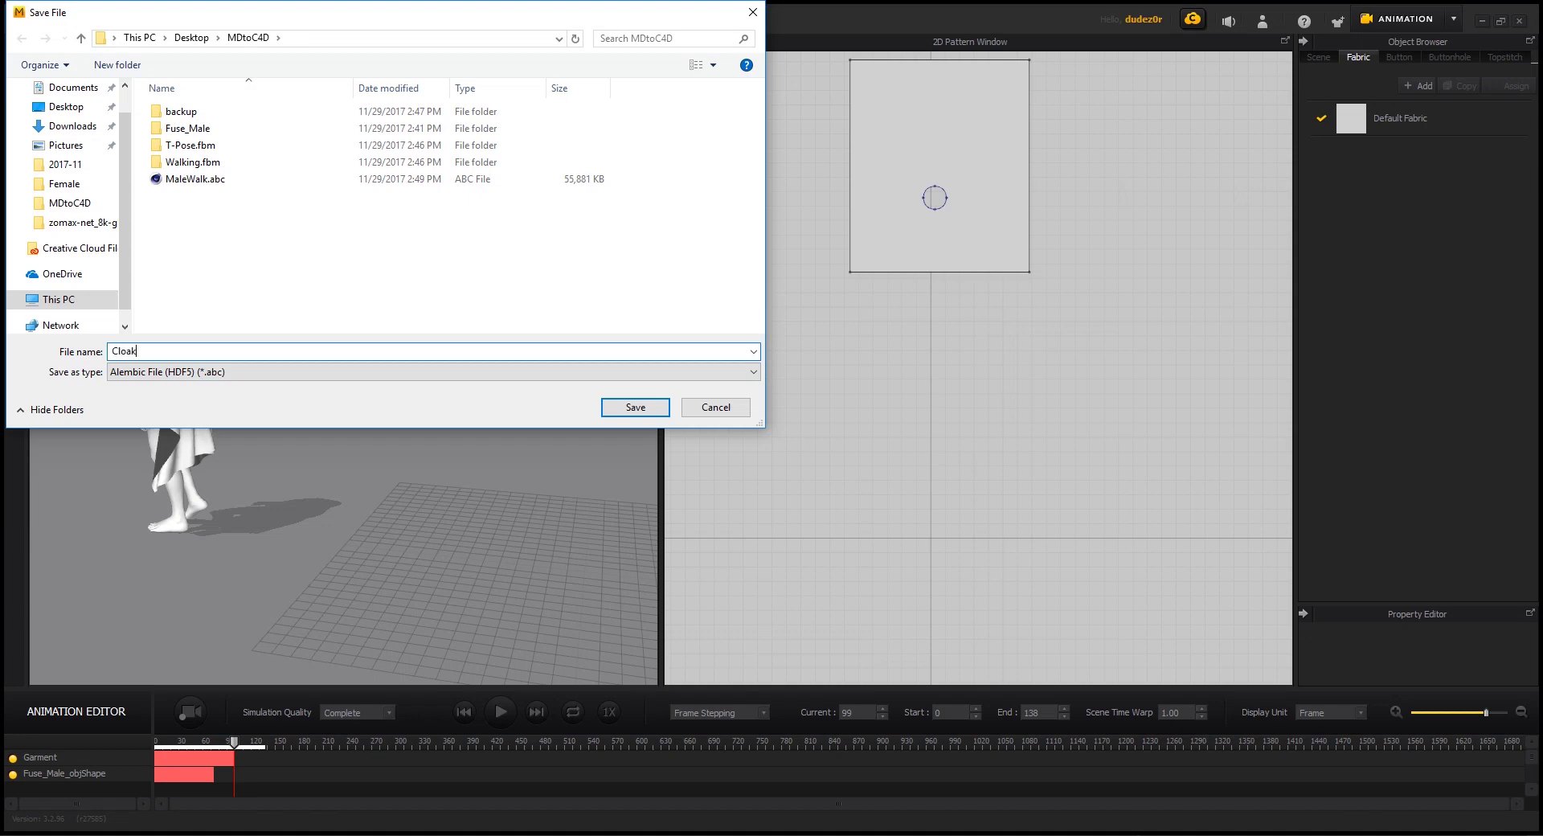
key(Return)
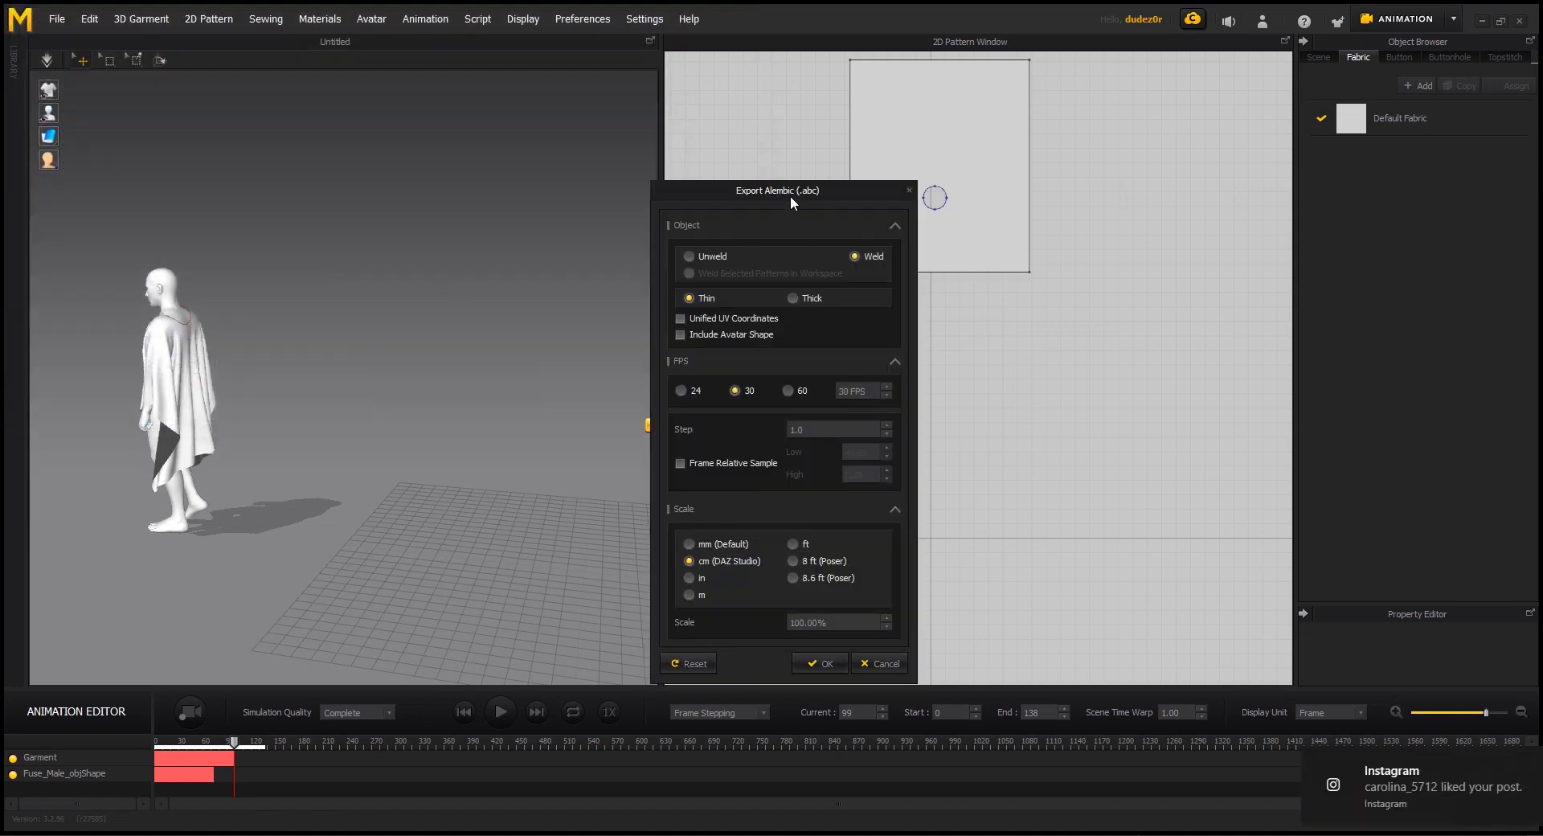
drag(792, 190, 538, 152)
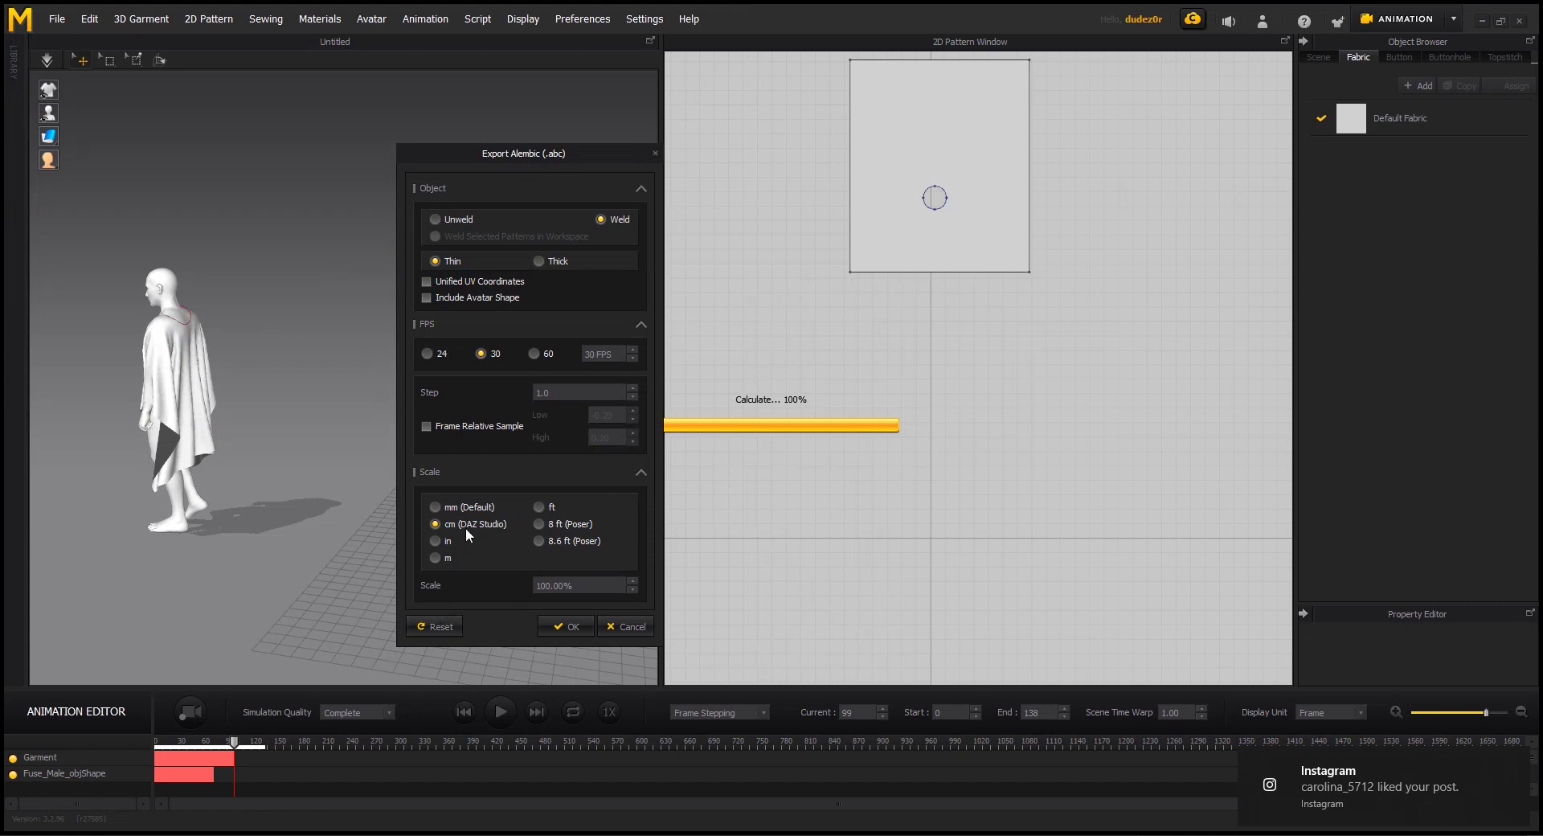
click(573, 626)
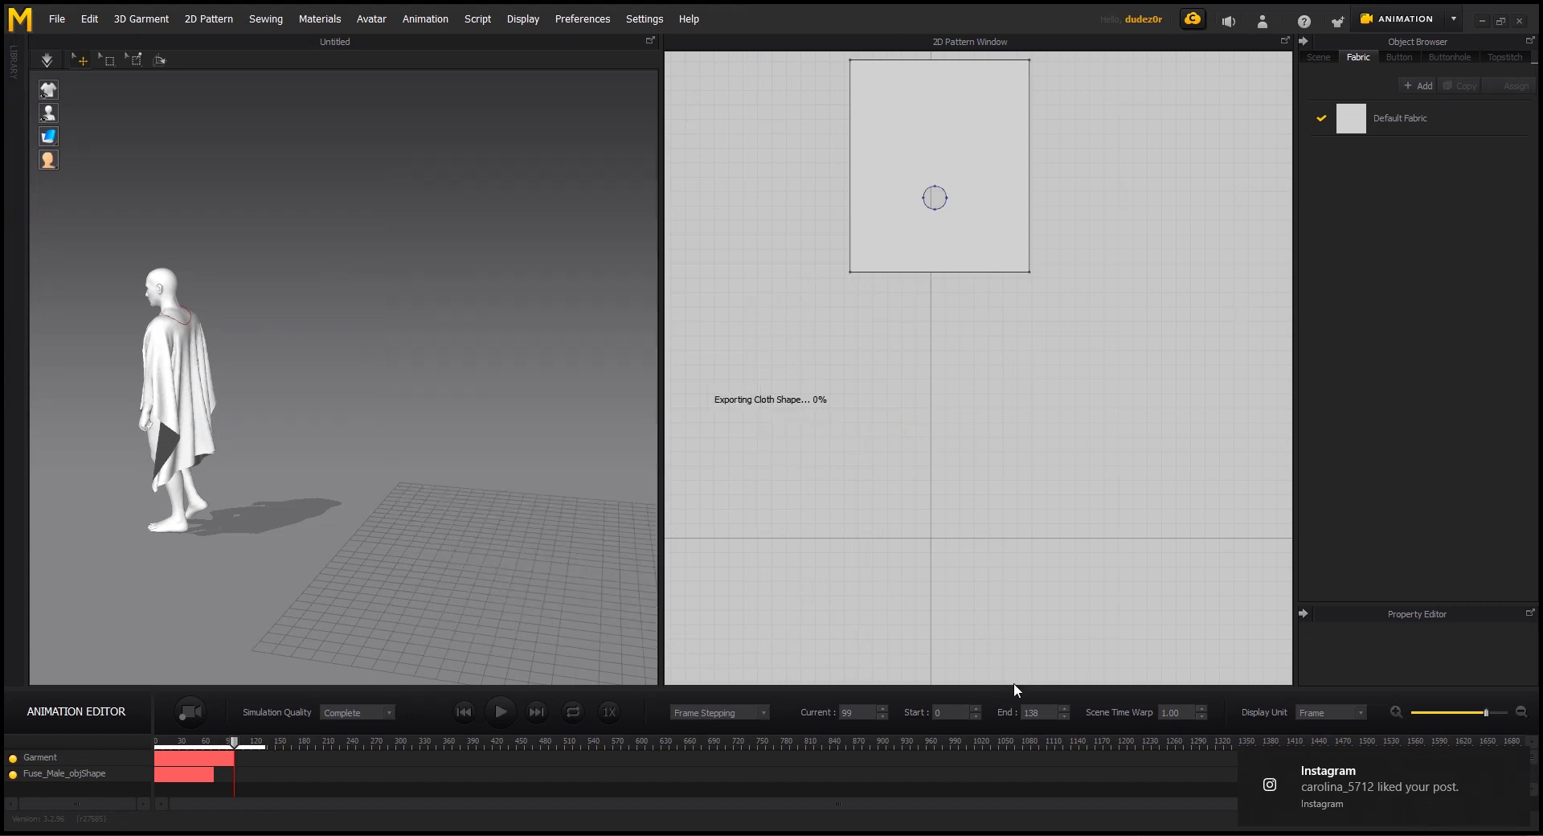
click(1517, 761)
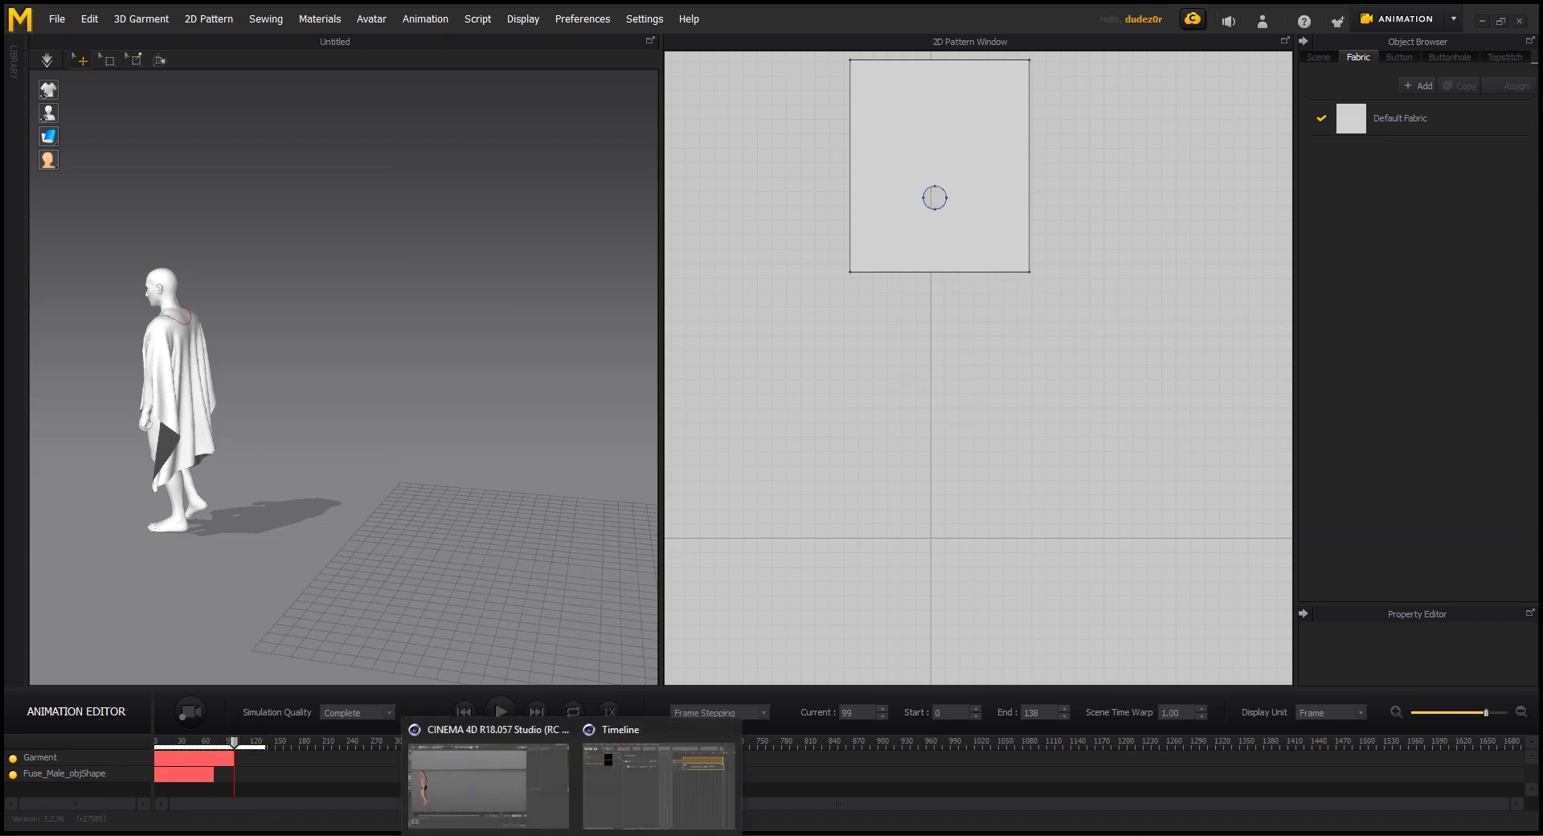
In Cinema 4D, rewind to frame 0 and load Cloak.abc, reaching the Alembic import settings
click(500, 800)
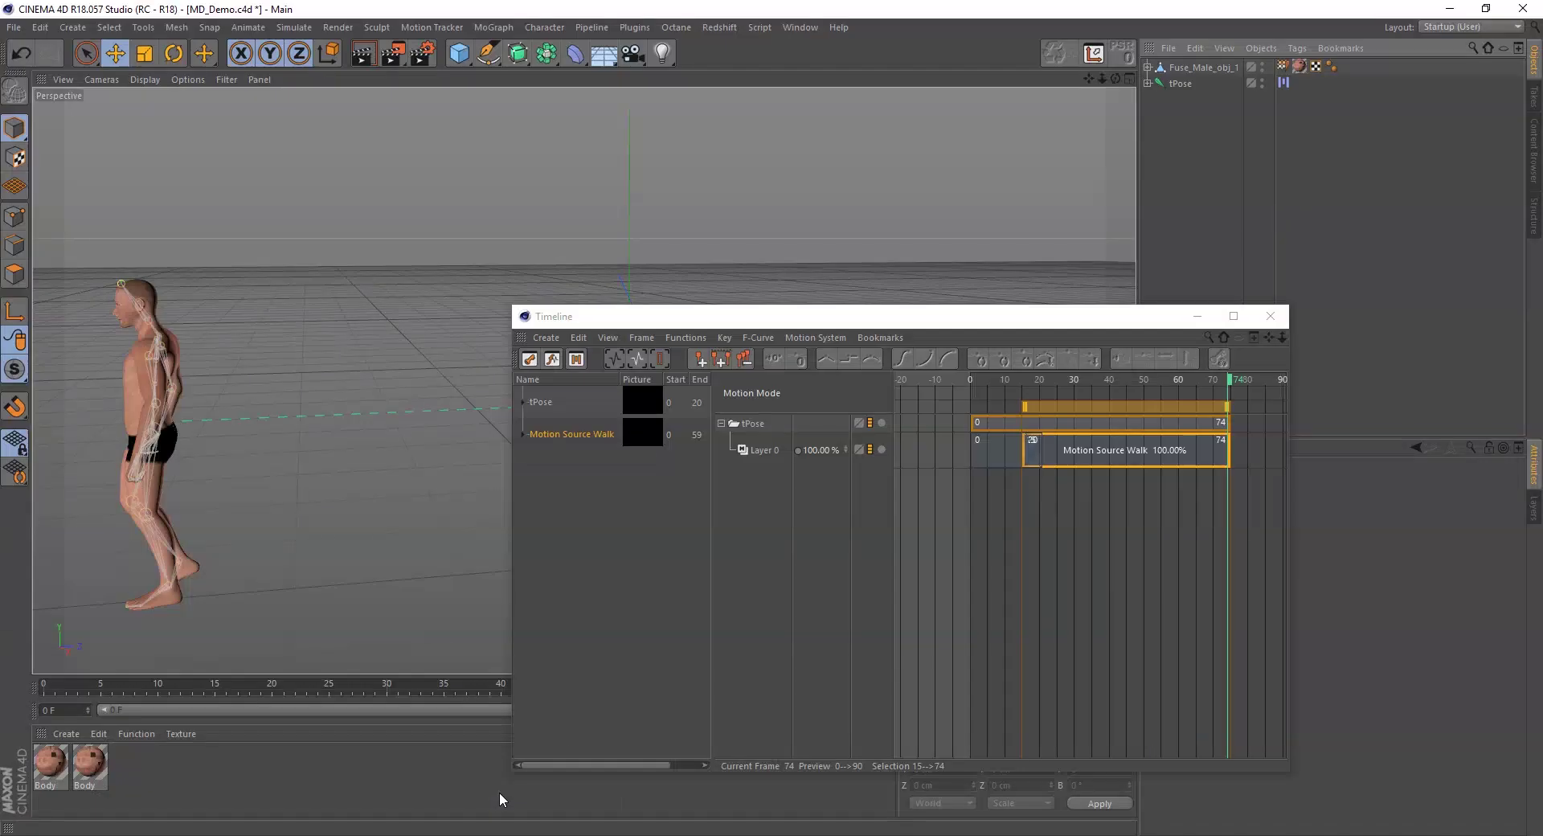
click(1198, 319)
drag(274, 687, 43, 688)
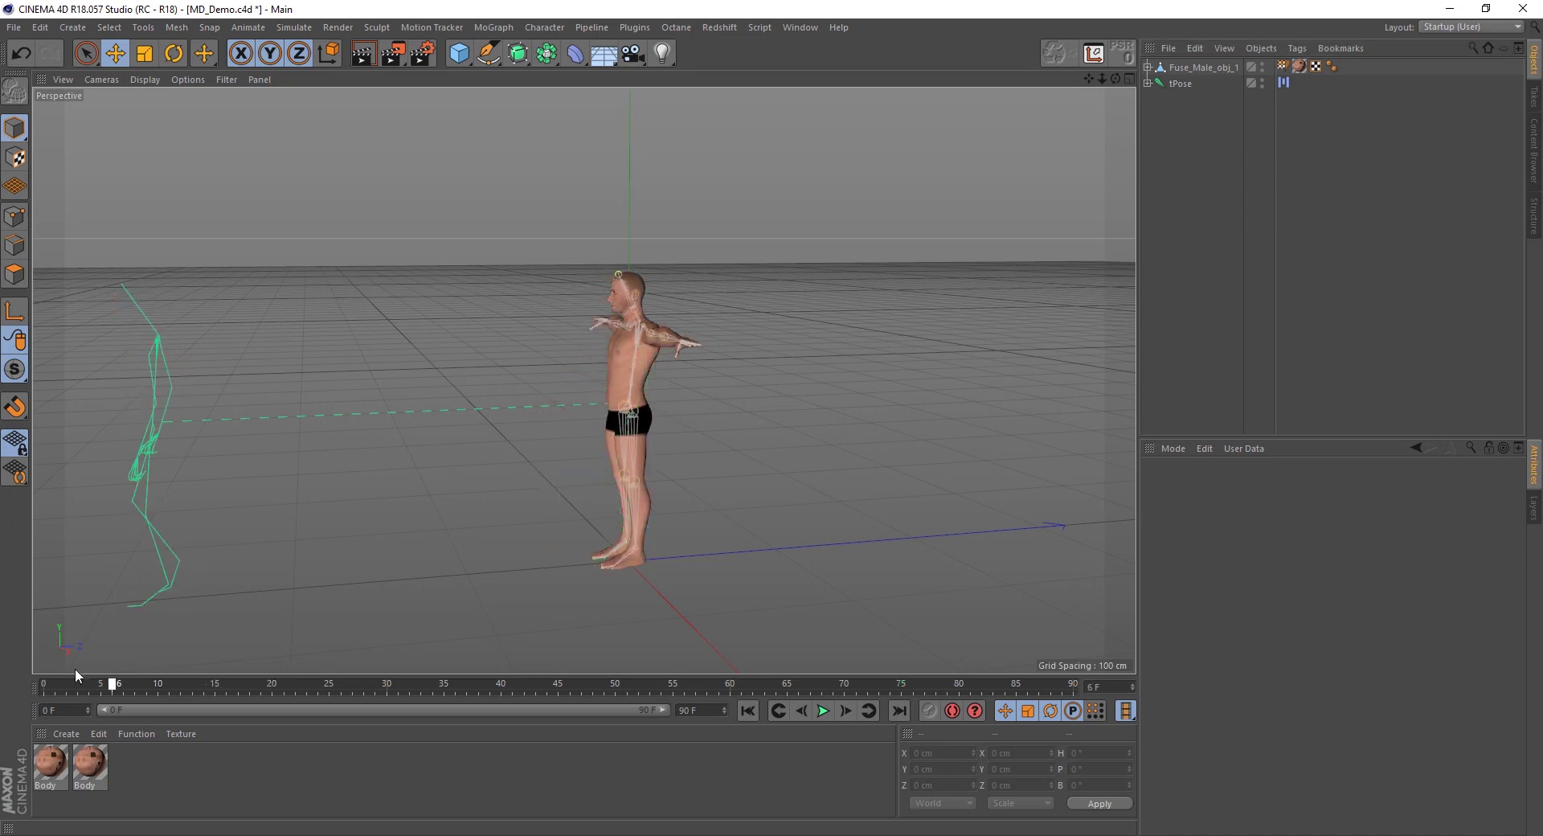
click(14, 27)
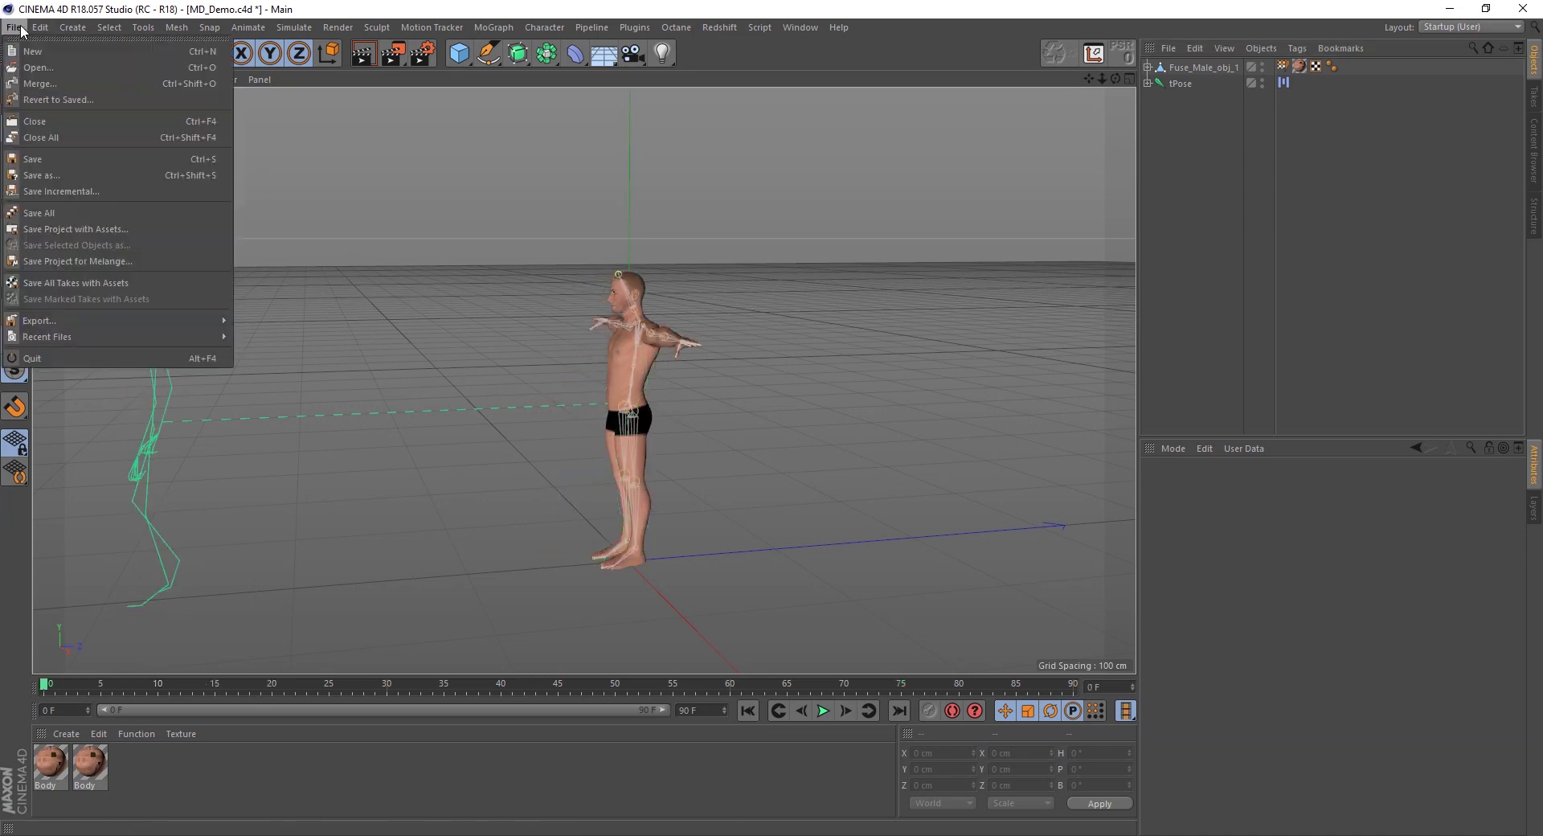
click(48, 81)
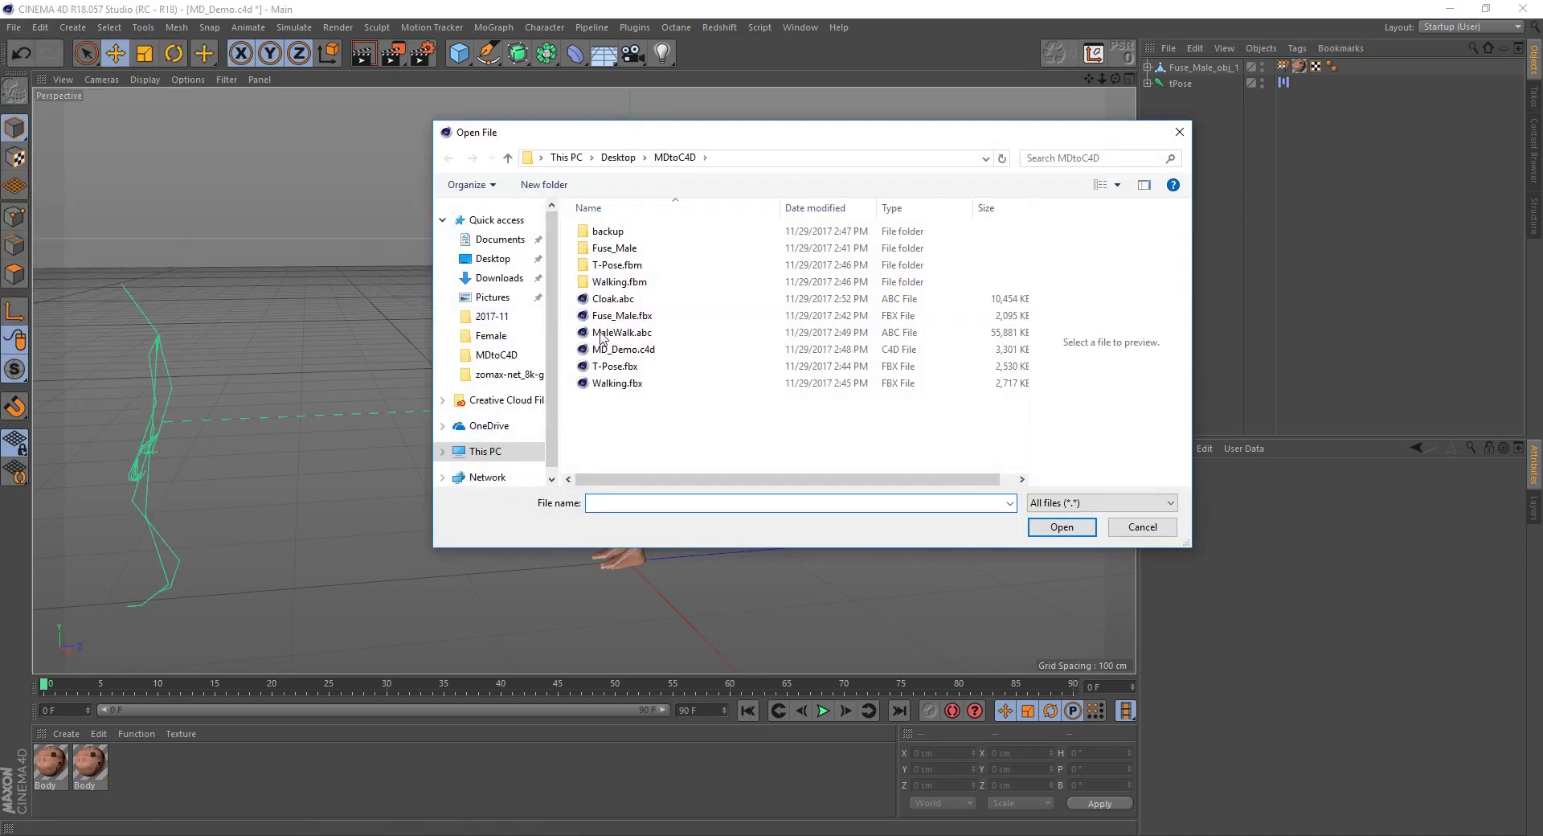
click(613, 298)
click(1039, 528)
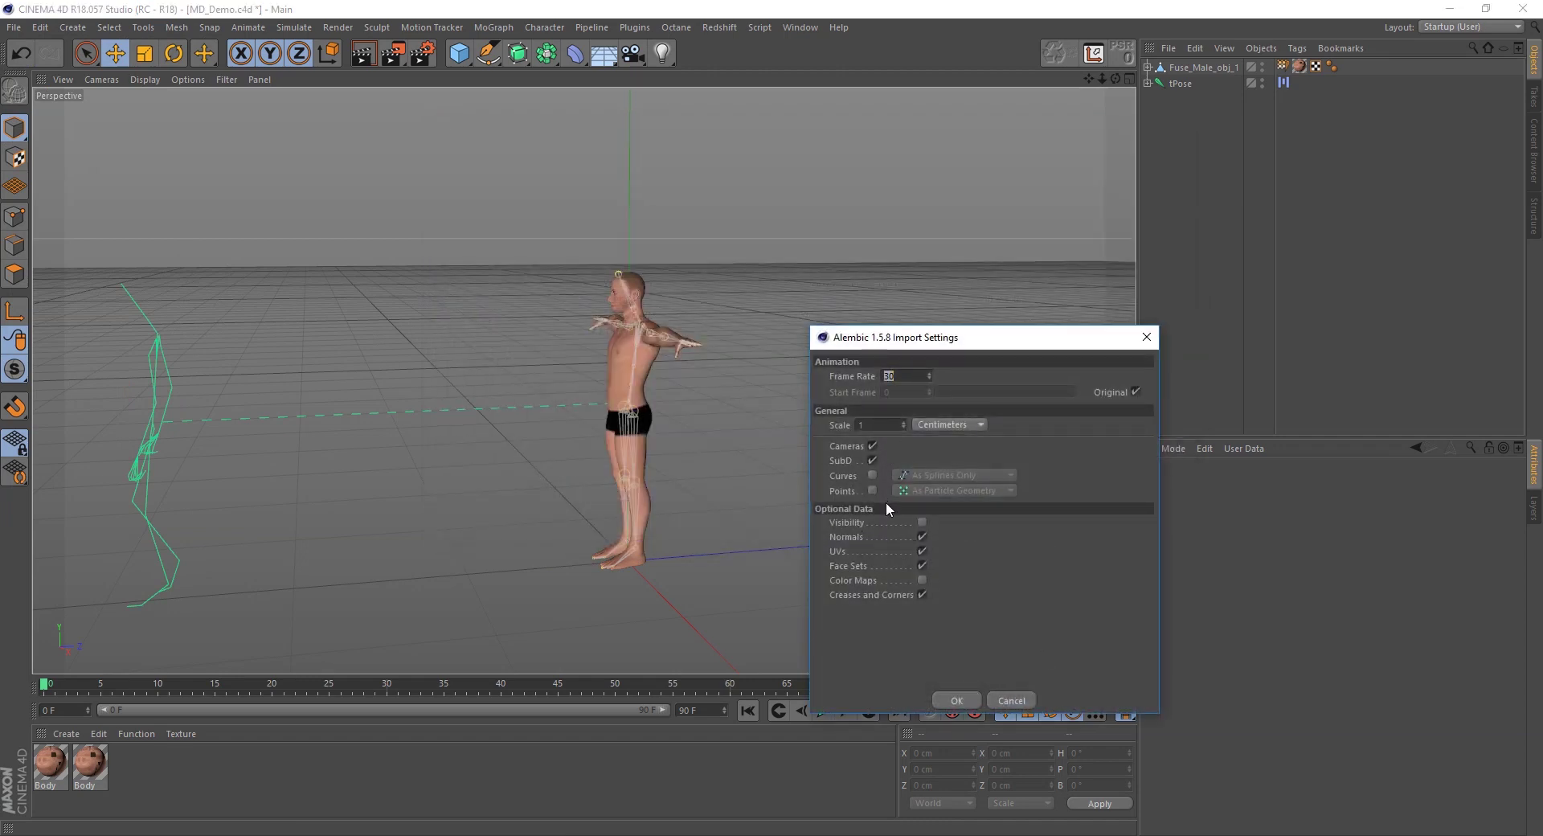
Accept the Alembic import at scale 1 centimetres and delete the duplicate Body material
click(969, 701)
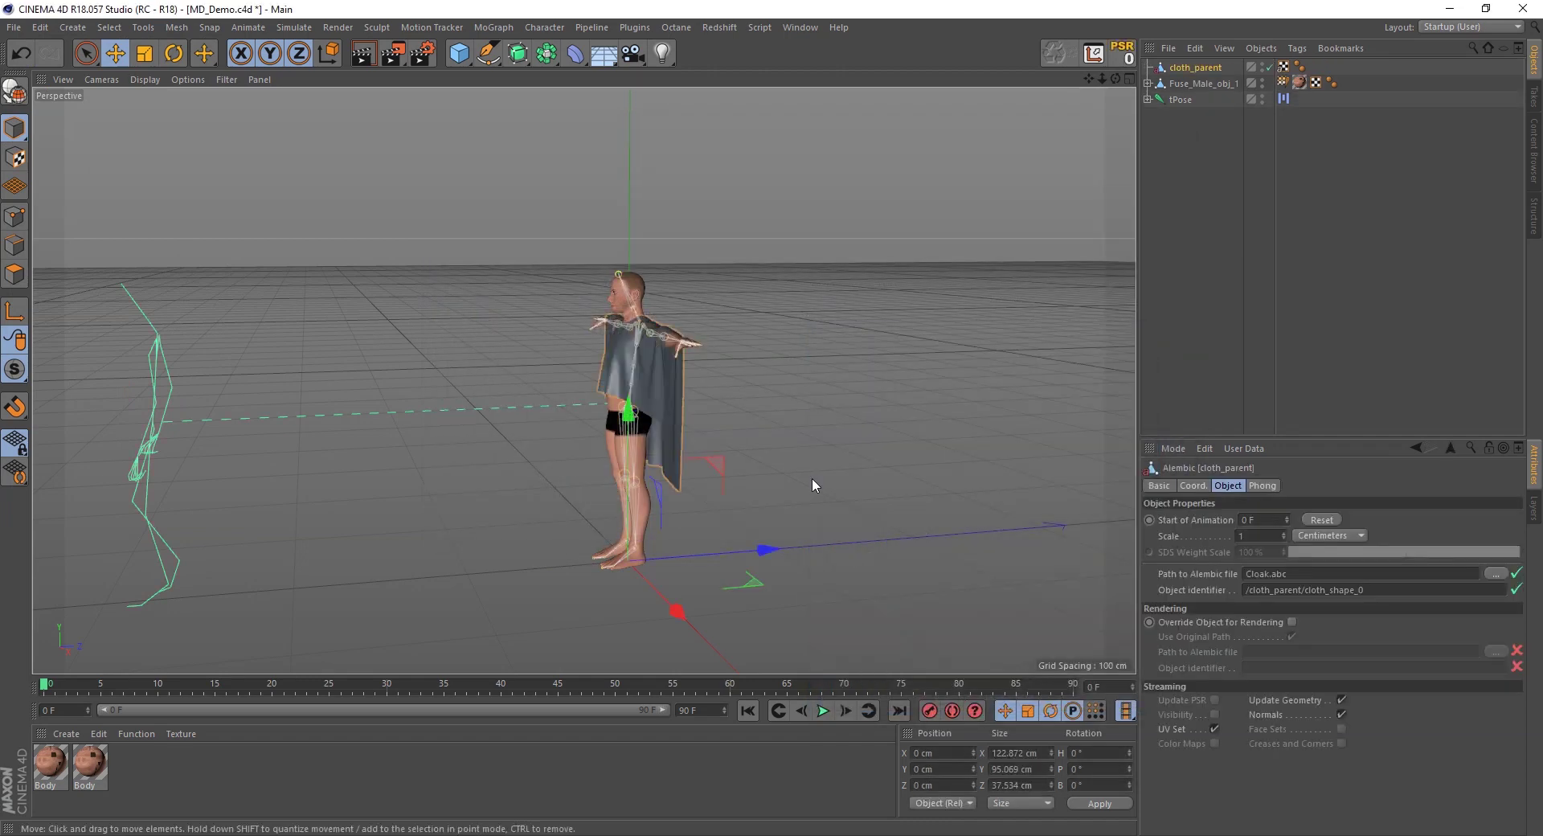
click(212, 778)
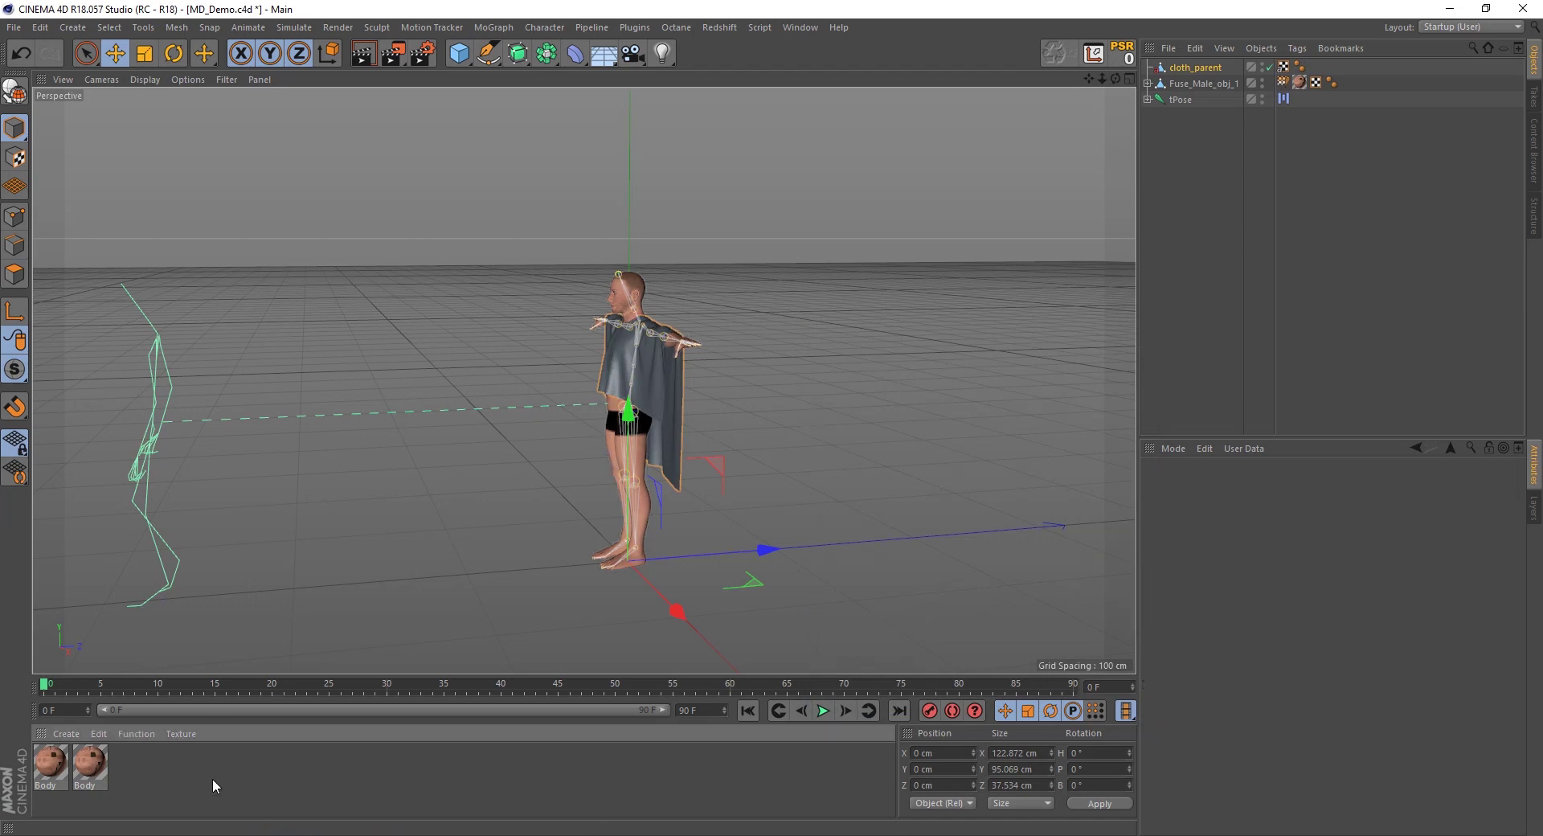
right_click(90, 773)
click(145, 810)
click(65, 734)
click(145, 714)
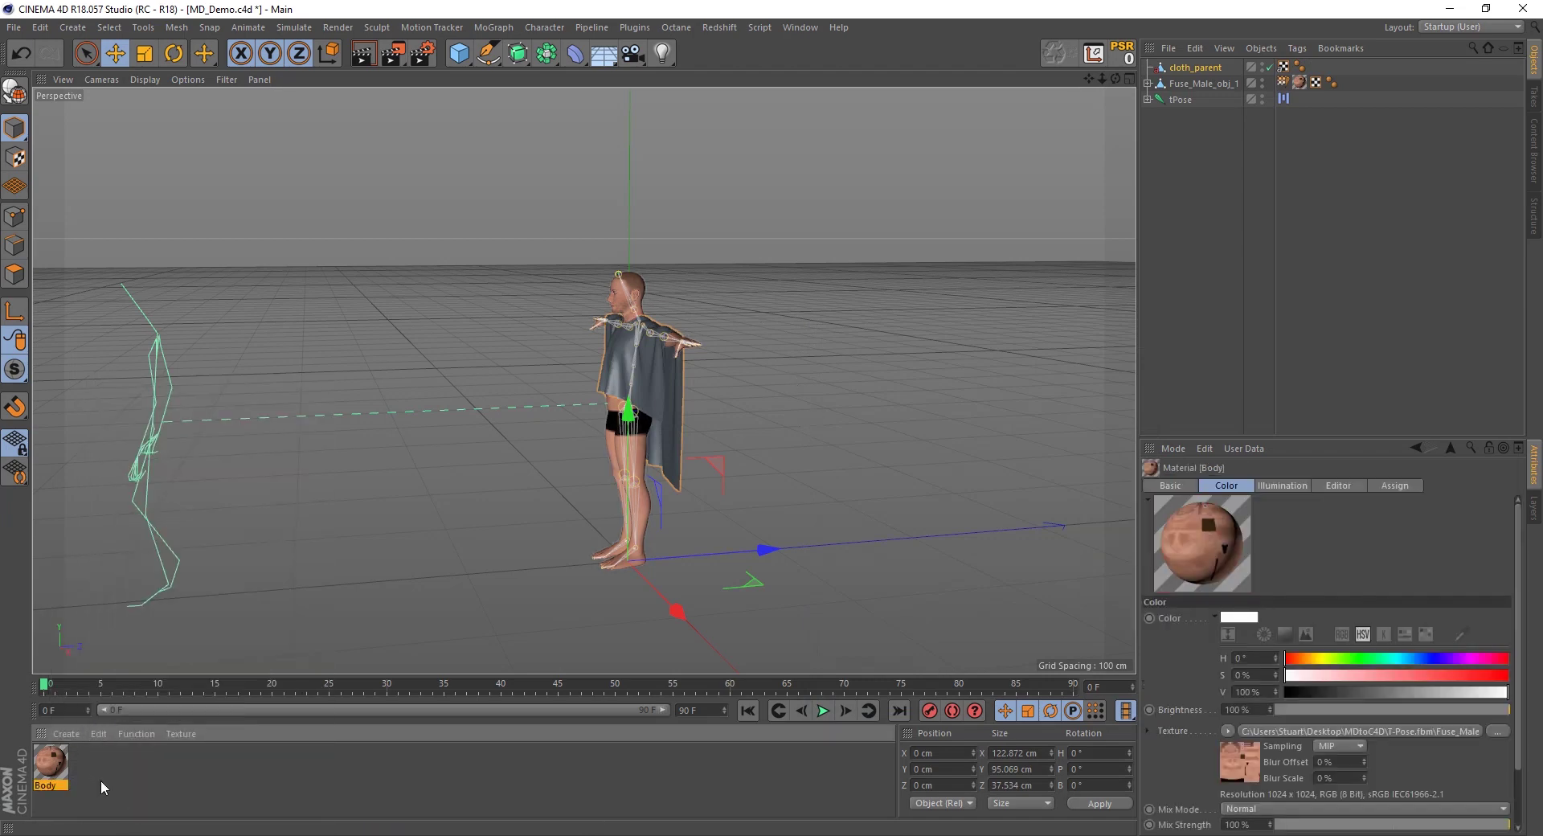
Create a new white material Mat, apply it to cloth_parent, and preview frame 28
double_click(119, 780)
drag(64, 773, 816, 337)
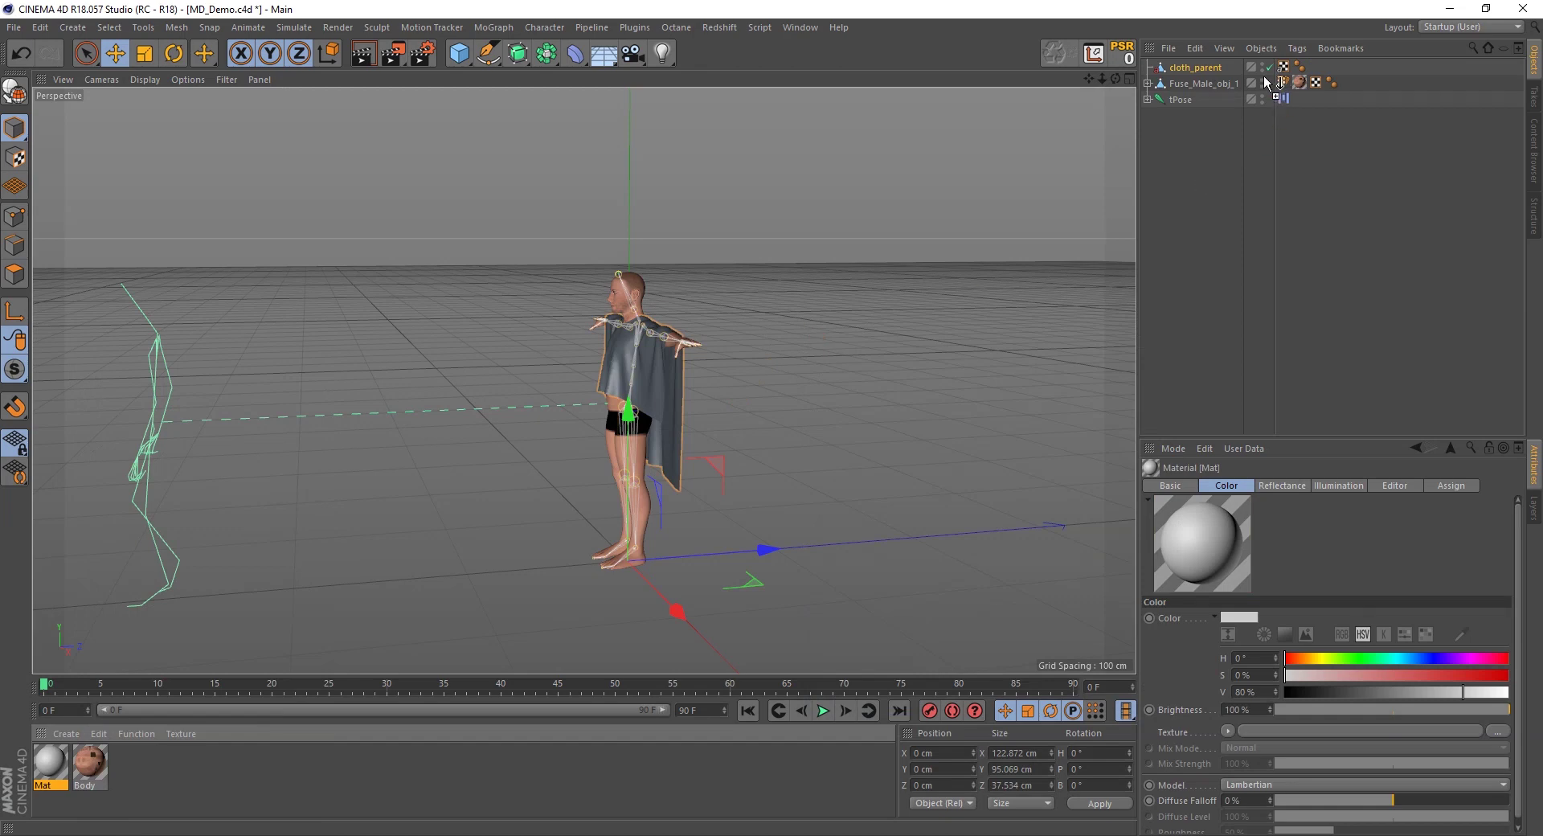
drag(1216, 70, 1218, 71)
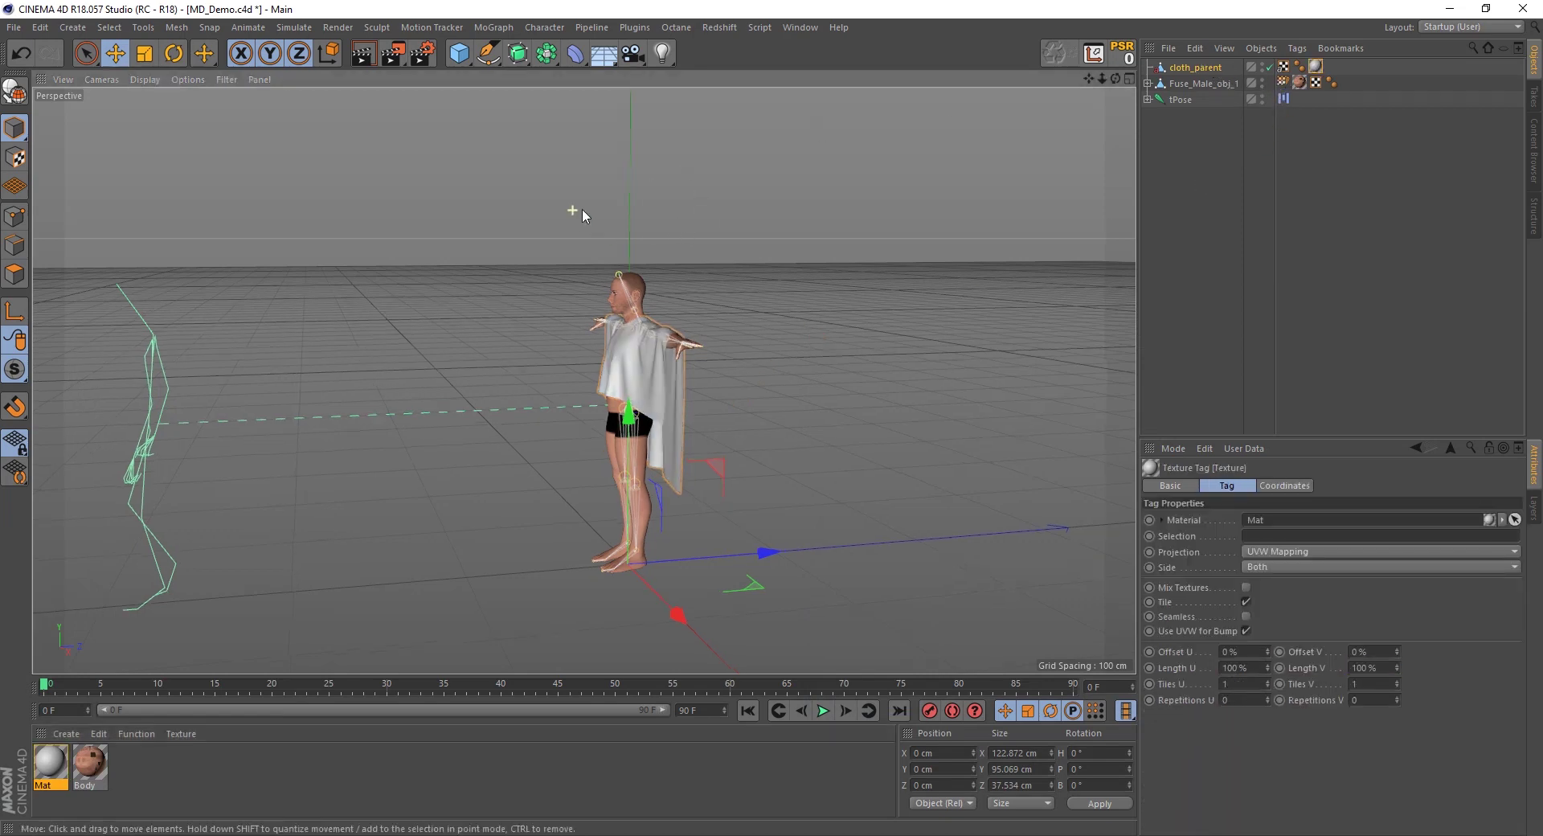
alt+drag(578, 213, 585, 237)
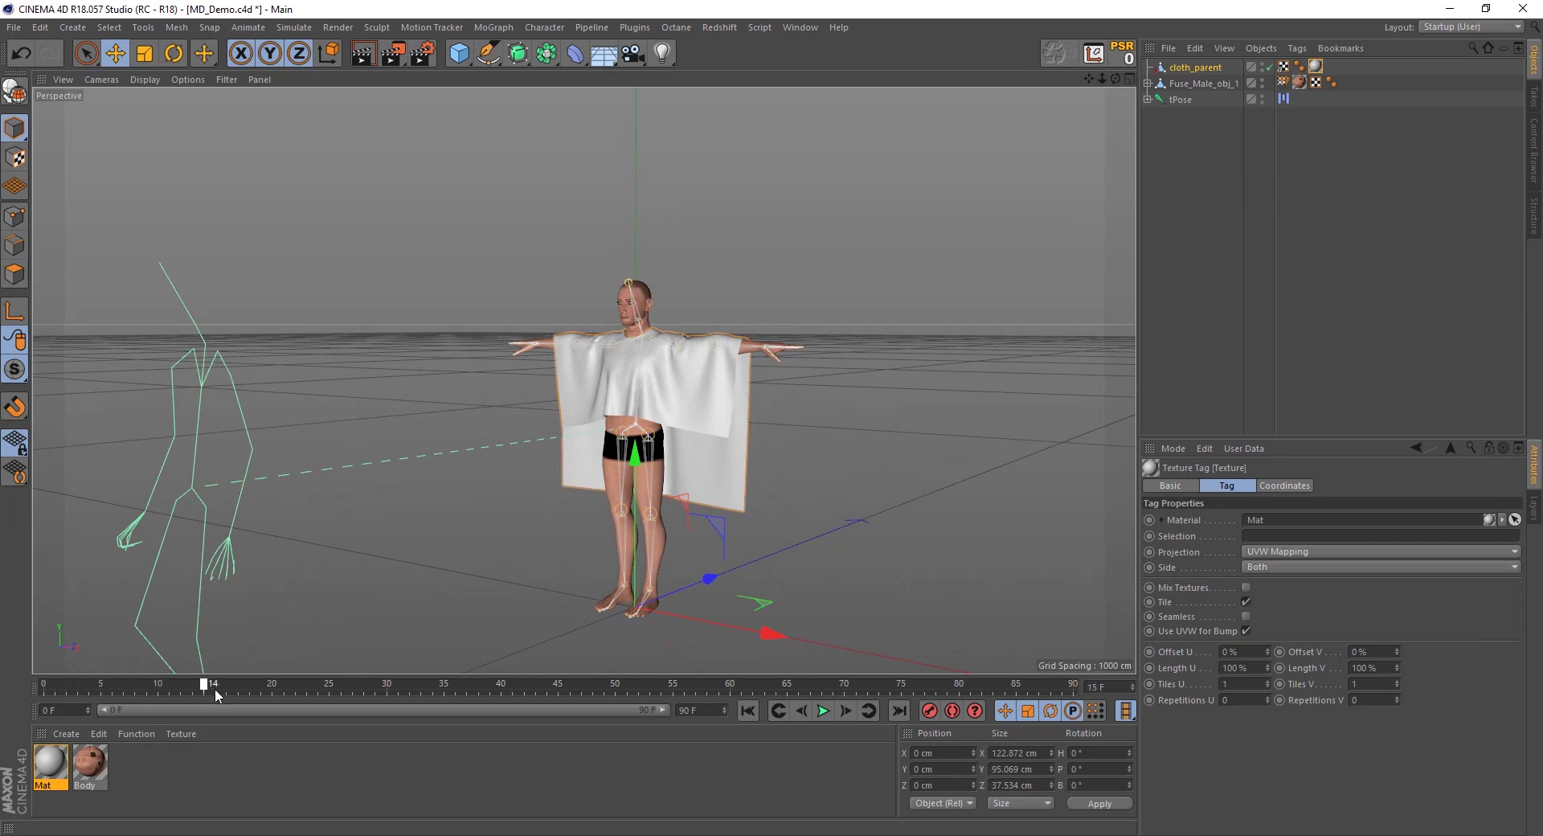
drag(215, 688, 363, 690)
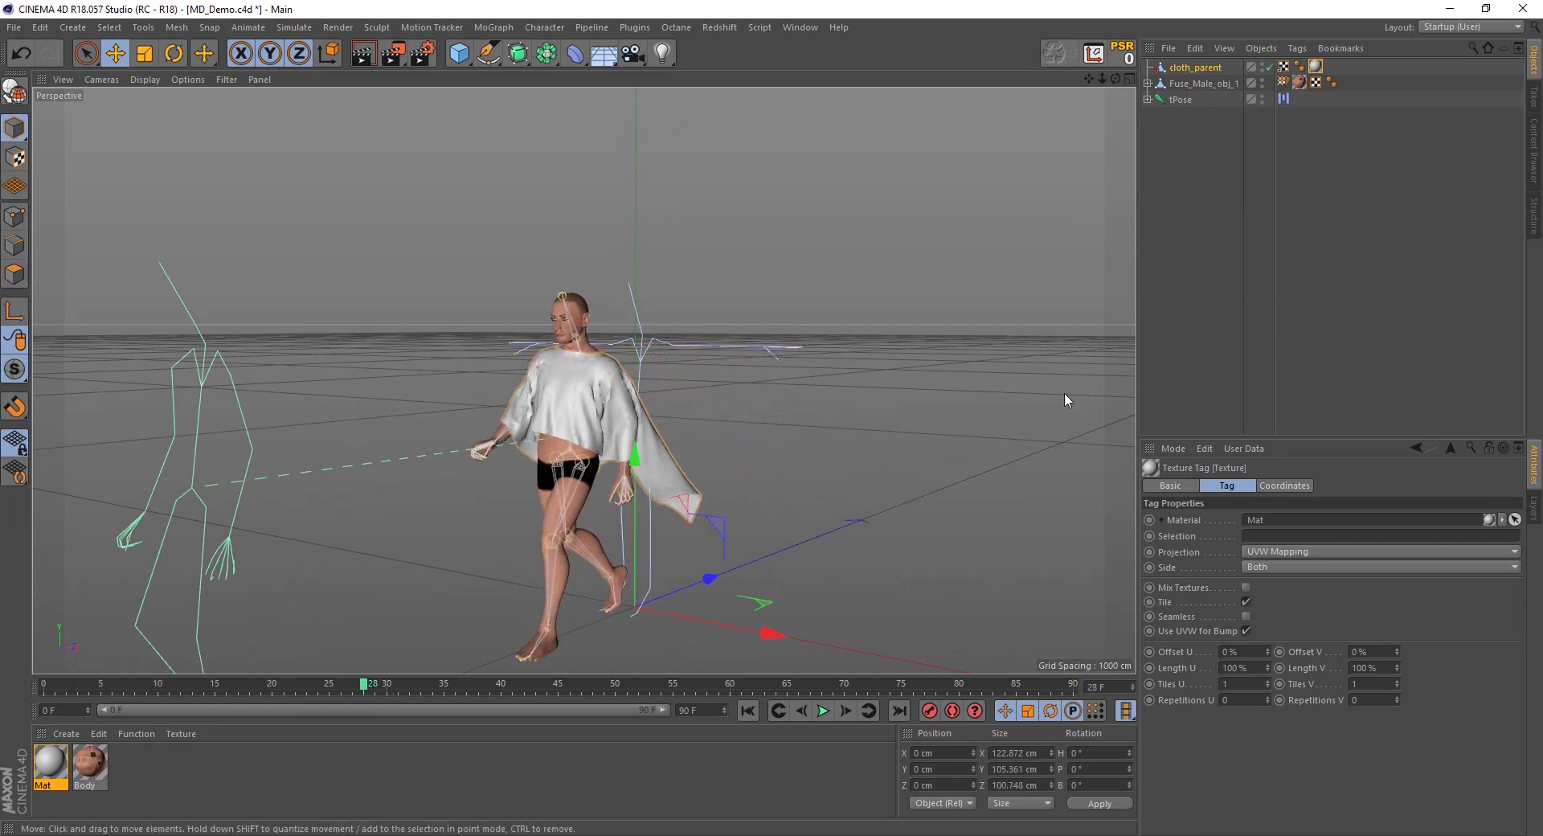
Set the cloak's Phong angle to 180° and nest cloth_parent under a new Cloth Surface
click(1299, 66)
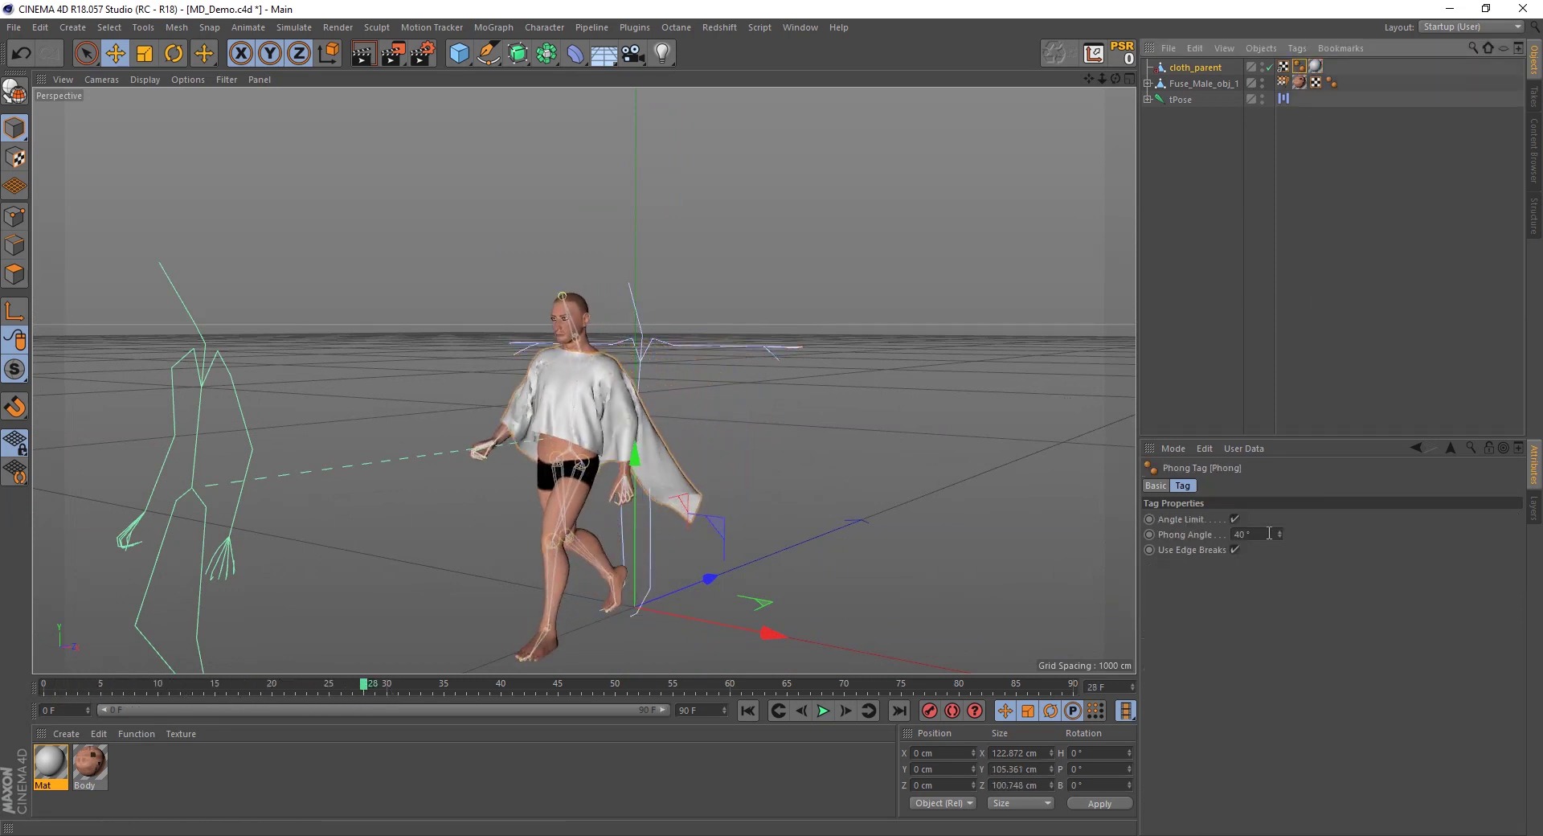
click(1242, 534)
text(180)
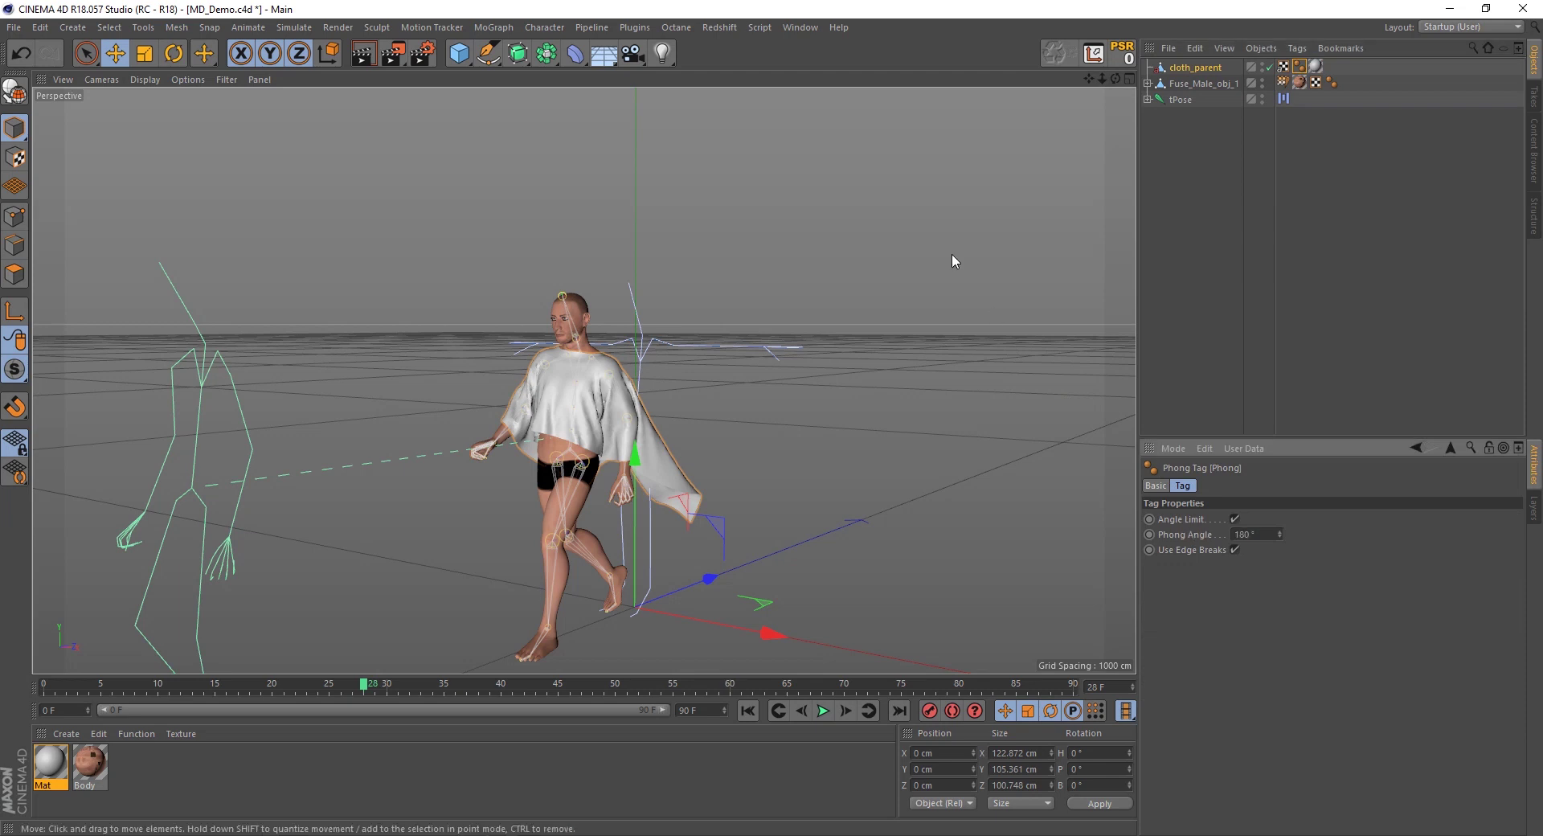
click(250, 29)
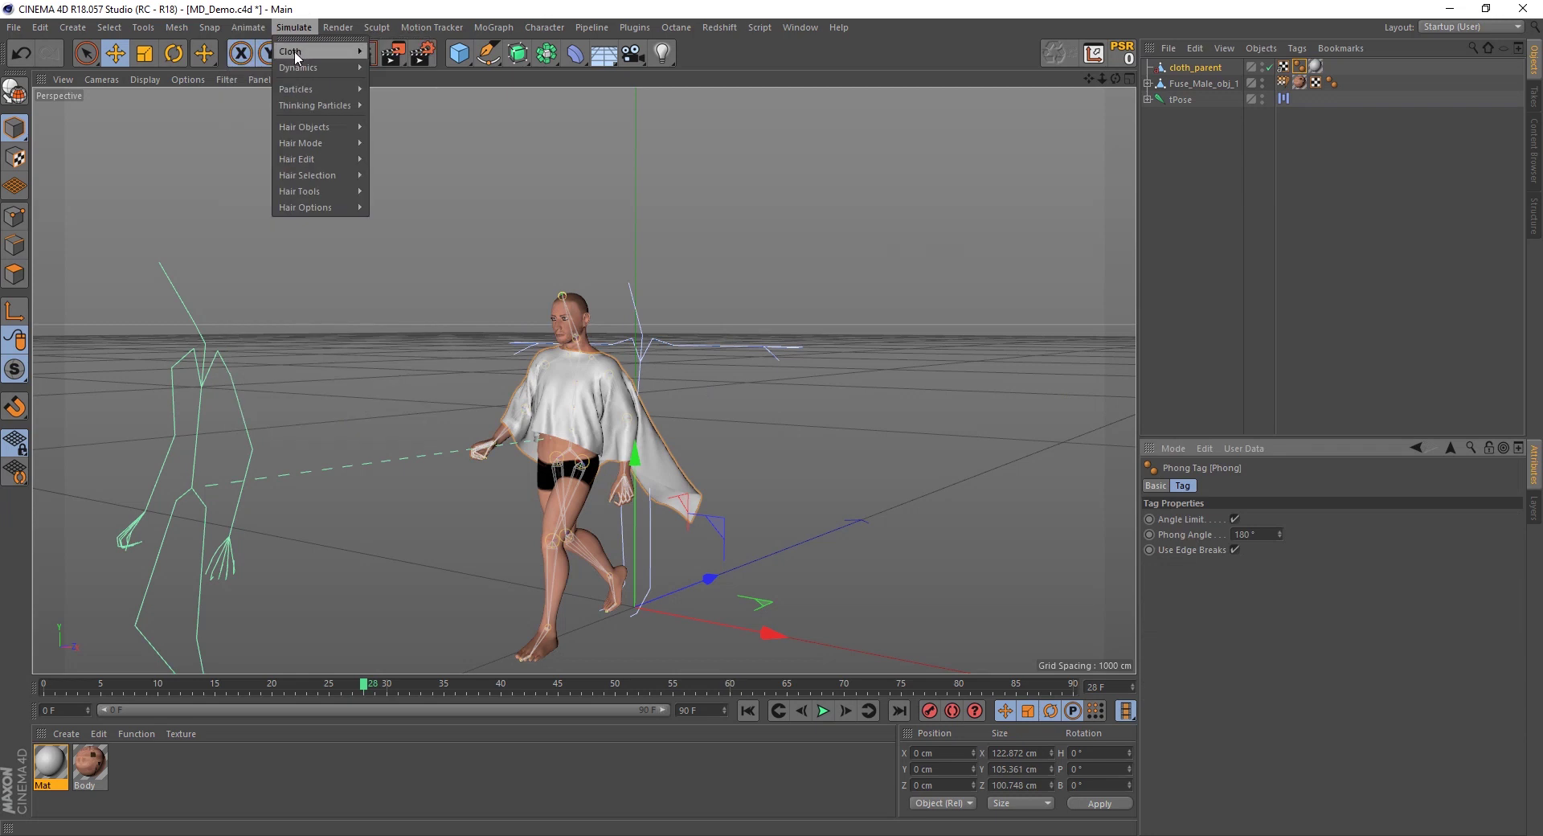
click(406, 57)
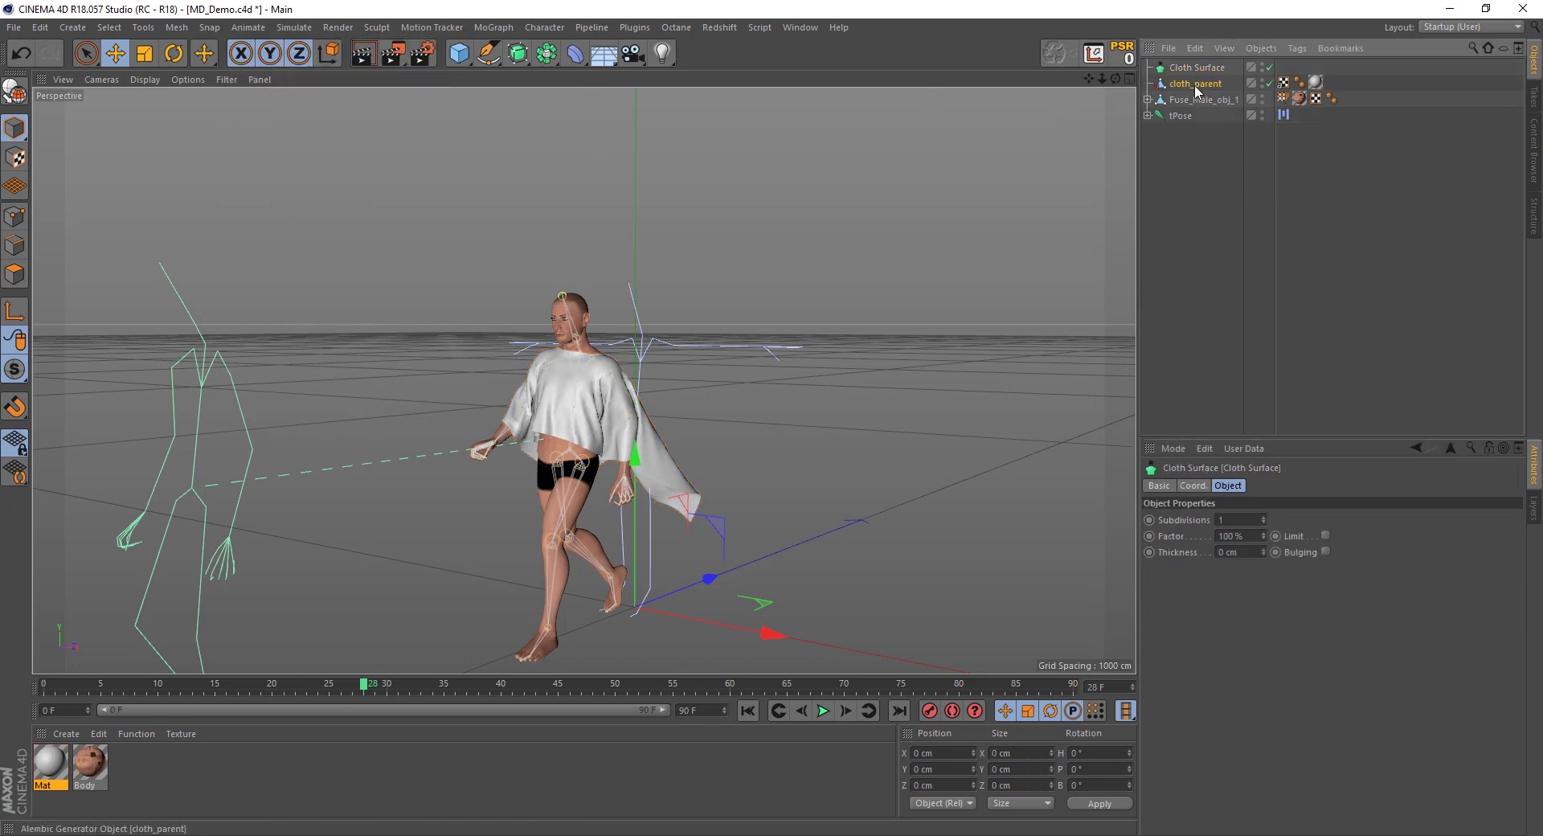
drag(1194, 84, 1198, 70)
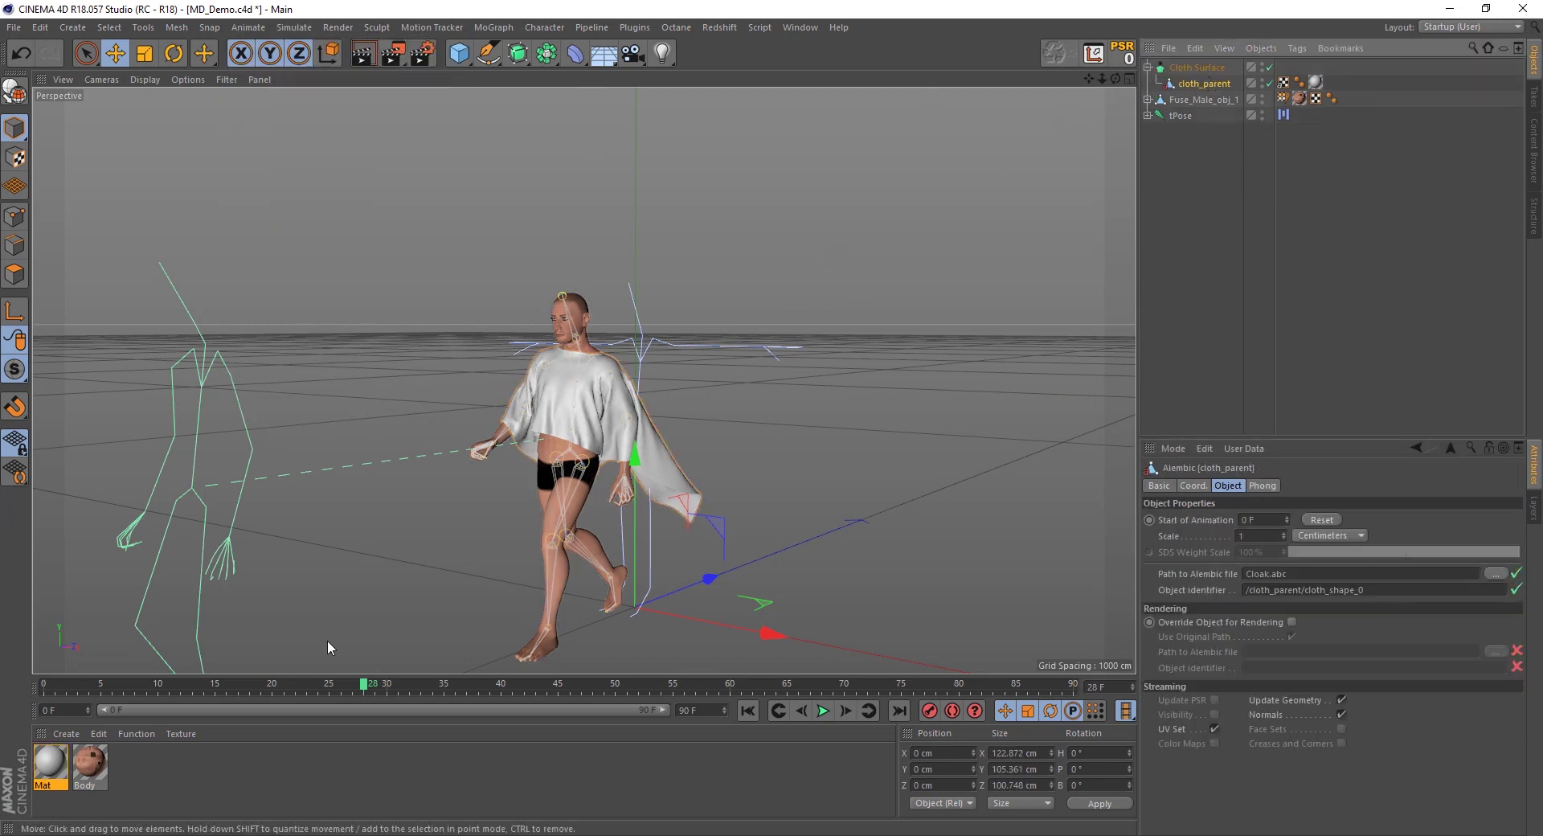
click(451, 661)
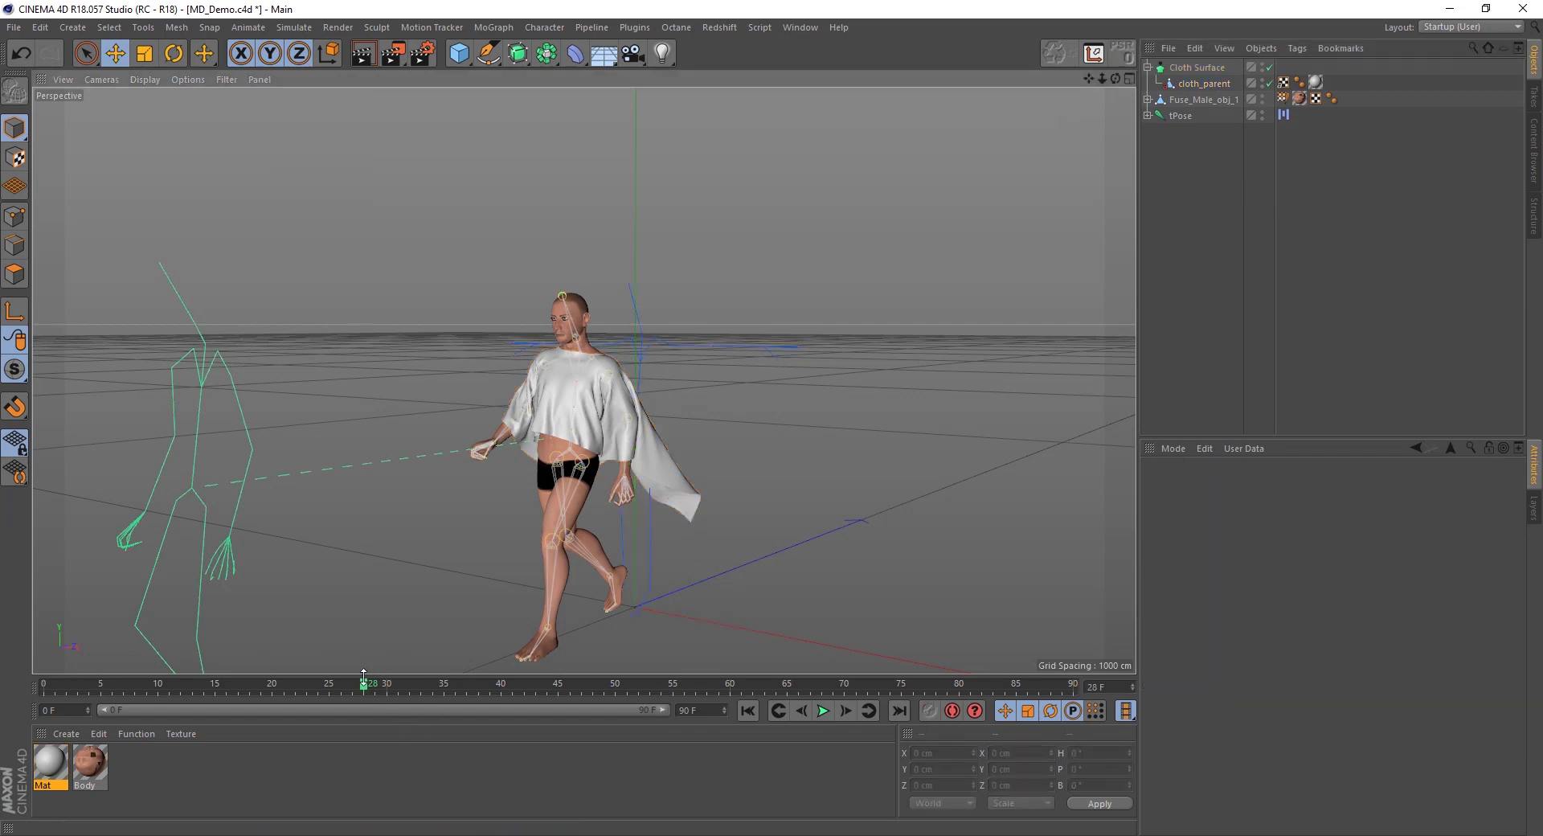
Scrub through frames 38–57 to preview the walk and hide the tPose skeleton in the viewport
drag(363, 679, 695, 679)
mouse_move(707, 466)
alt+middle_down()
mouse_move(814, 436)
mouse_move(756, 439)
alt+middle_up()
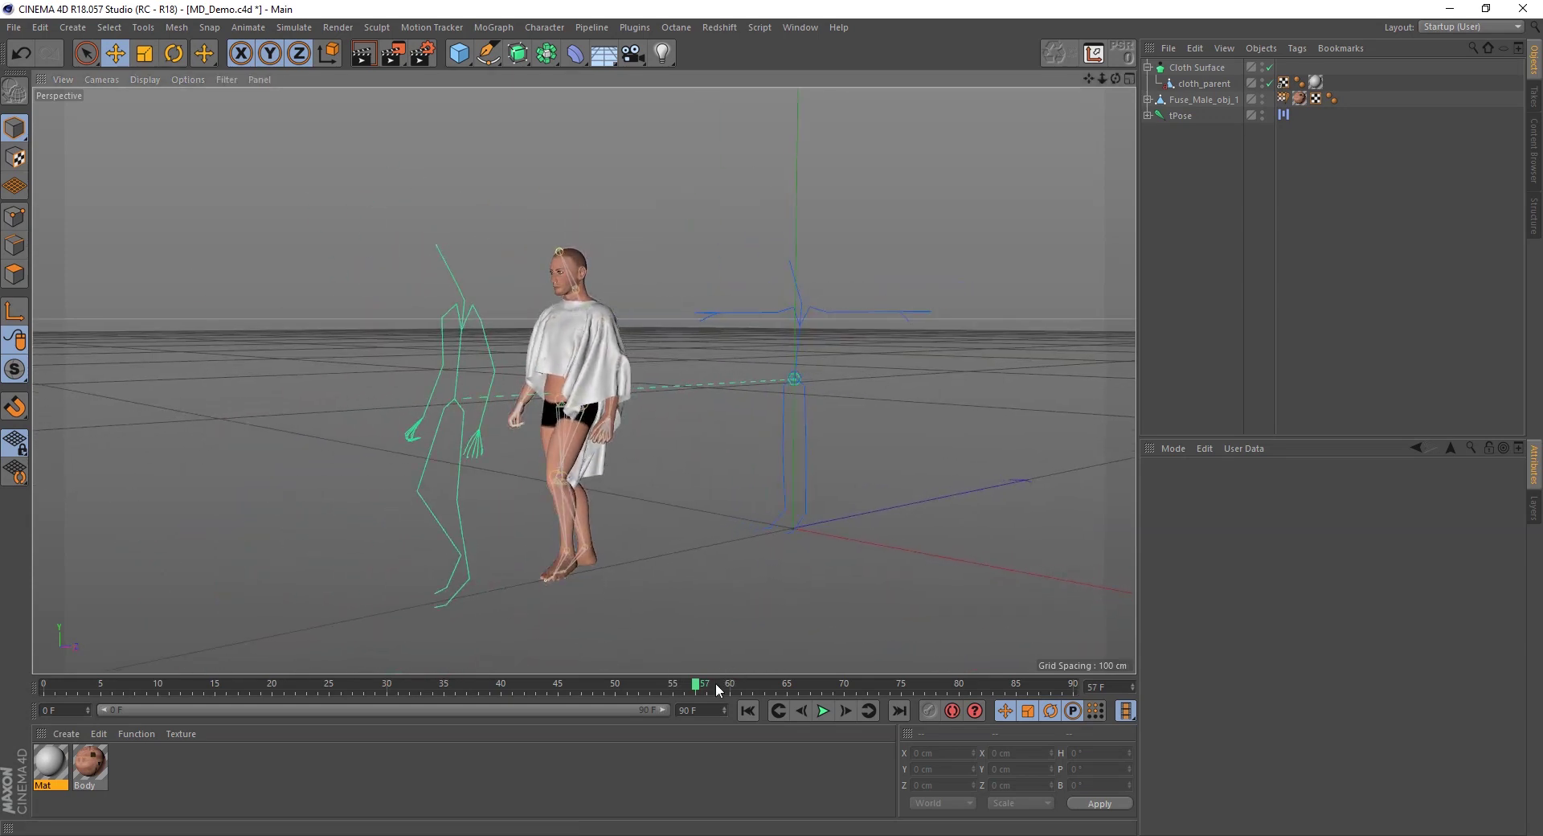
mouse_move(718, 690)
mouse_down()
mouse_move(749, 673)
mouse_move(692, 674)
mouse_move(1049, 664)
mouse_move(225, 641)
mouse_move(927, 637)
mouse_up()
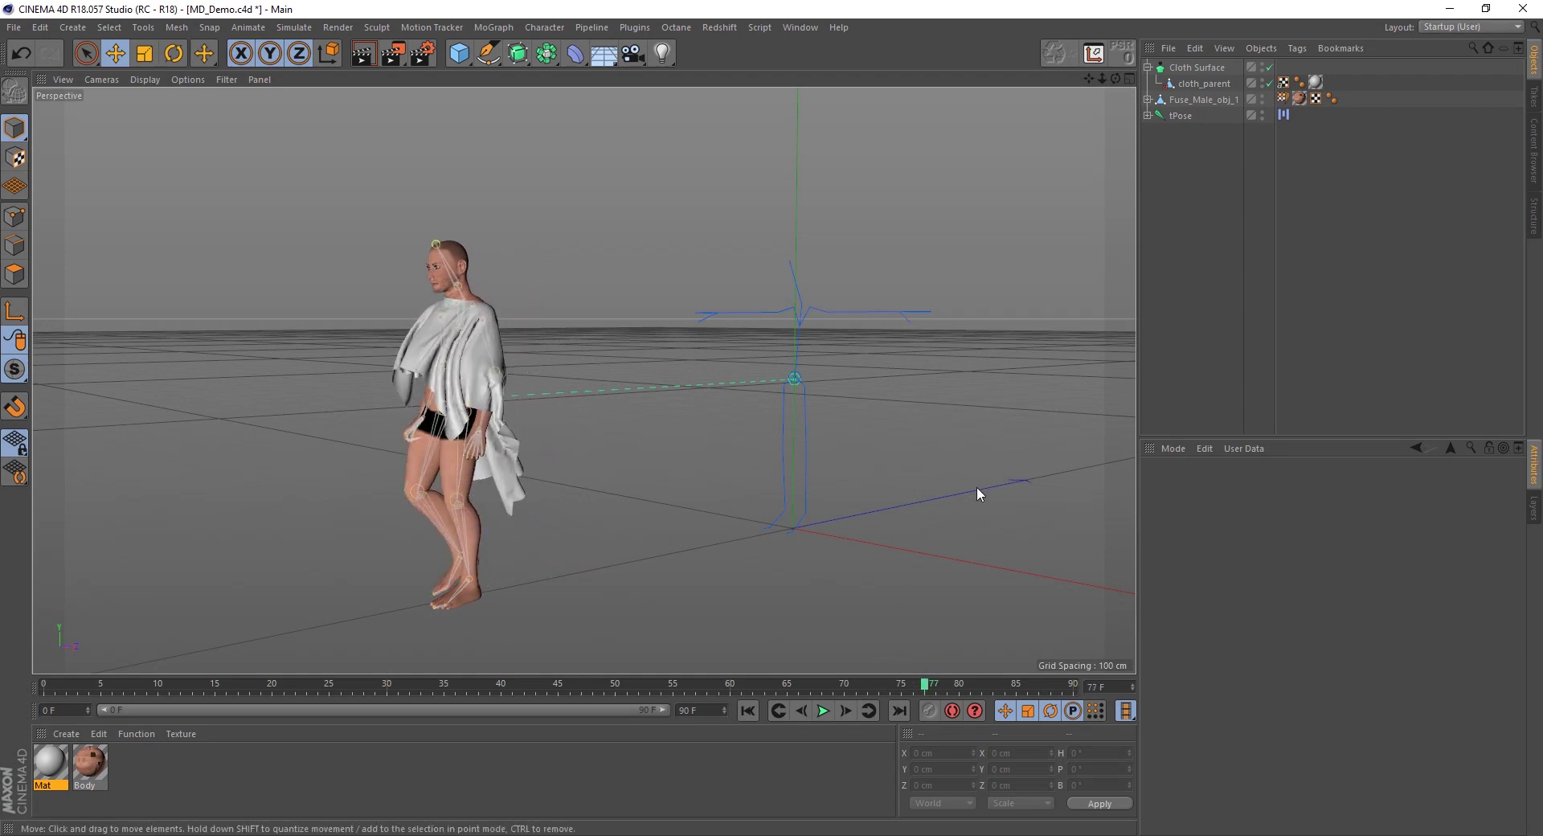
click(1263, 118)
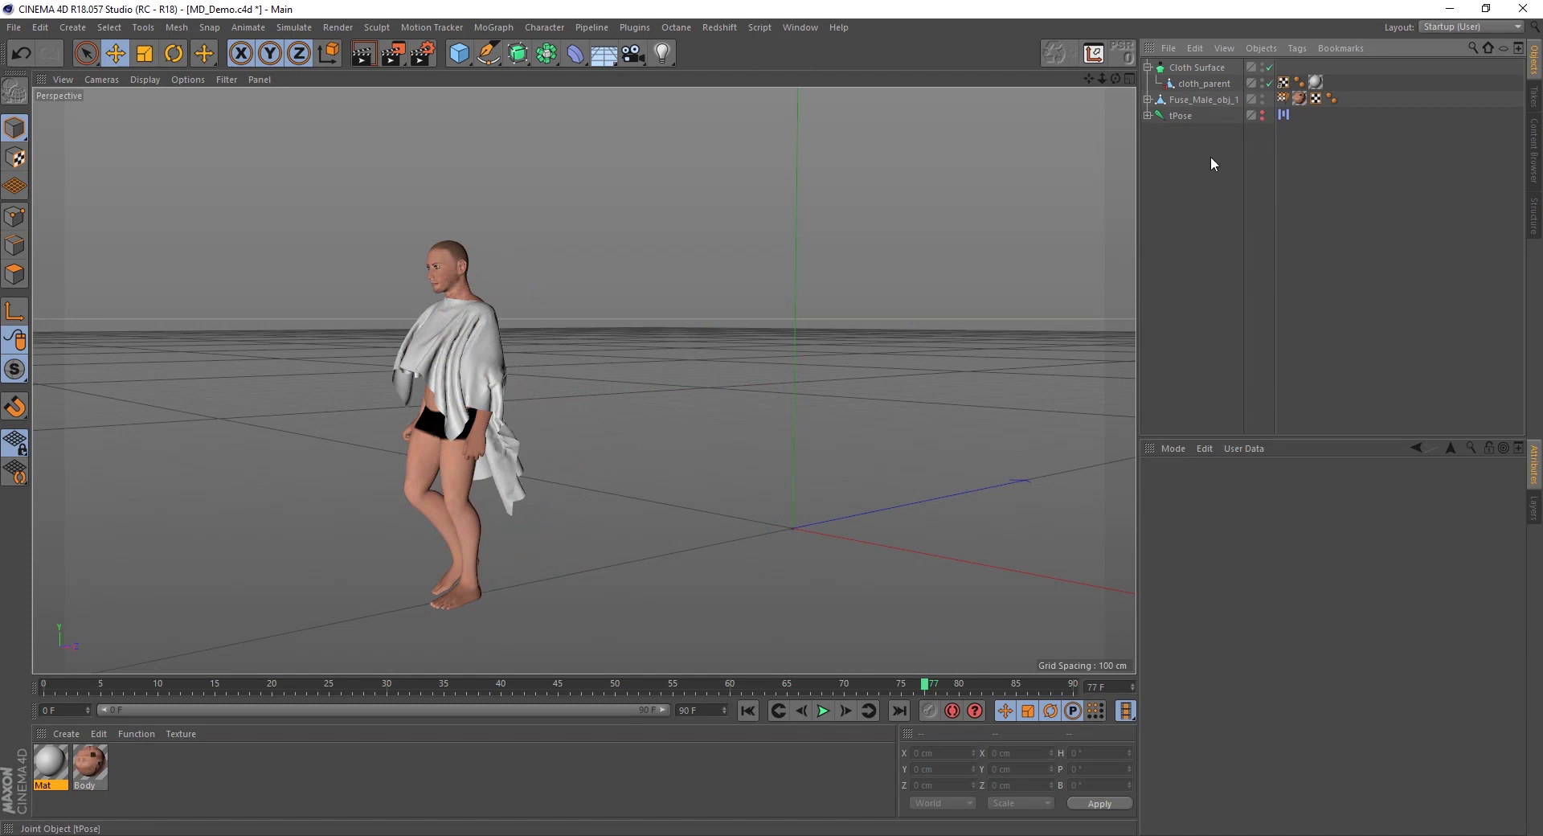
drag(928, 688, 339, 696)
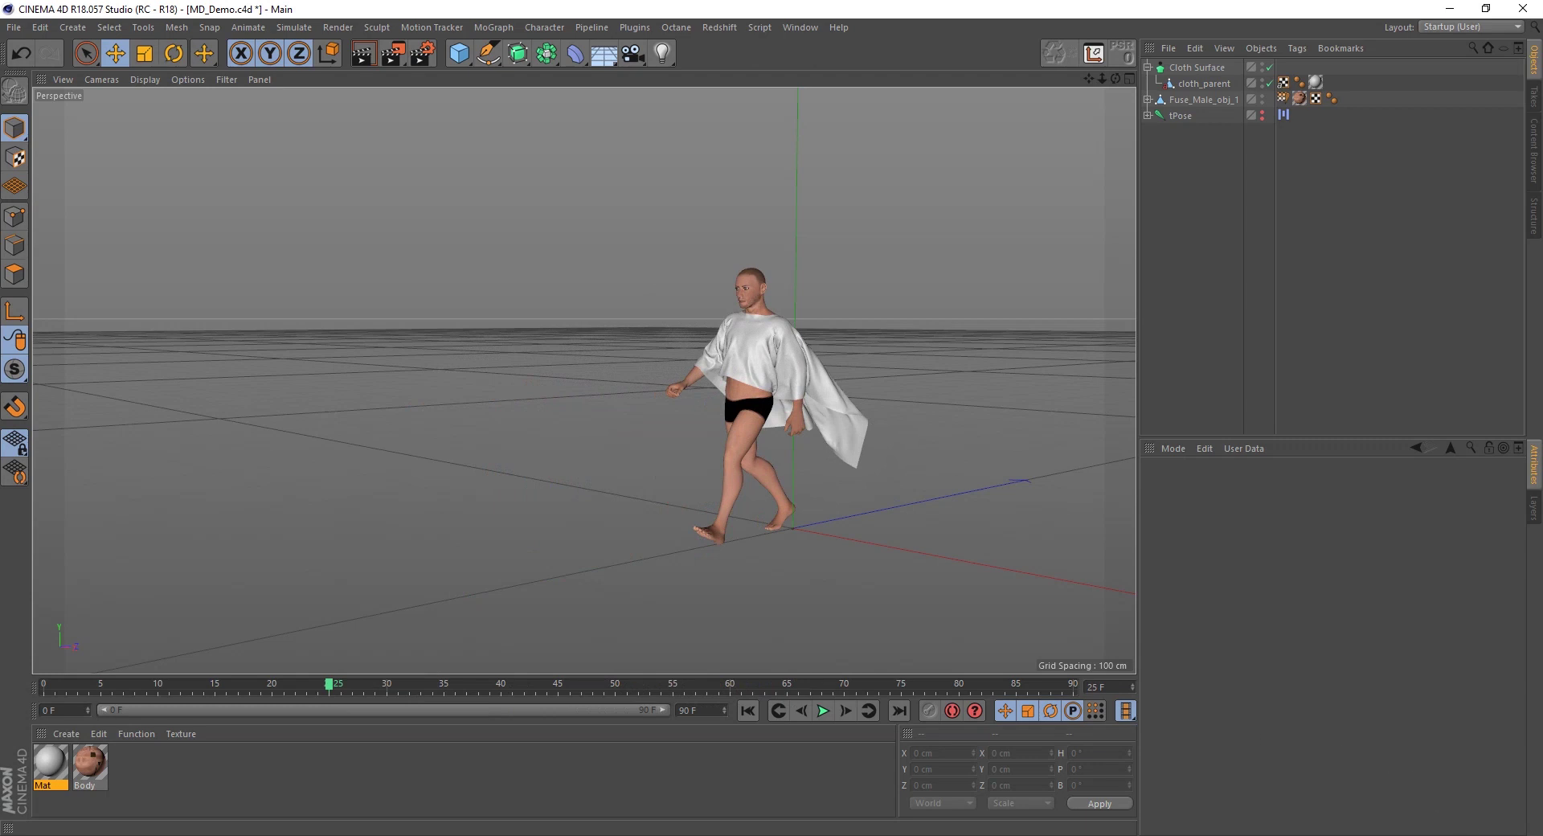